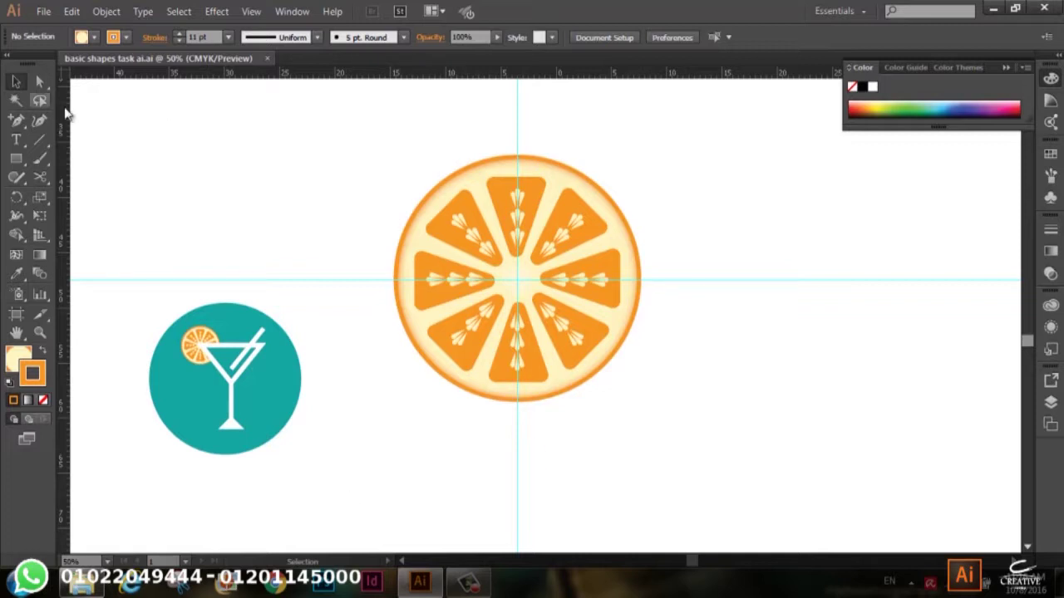
# Create a blank A4 landscape document, Untitled-2, and return to it after checking the reference tab.
pyautogui.click(45, 10)
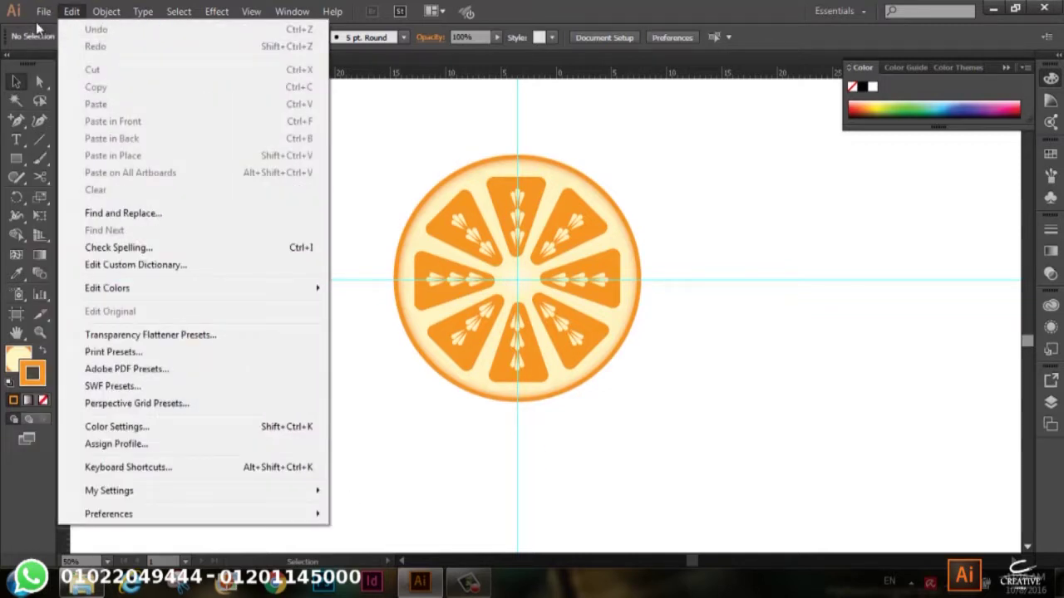
pyautogui.click(131, 34)
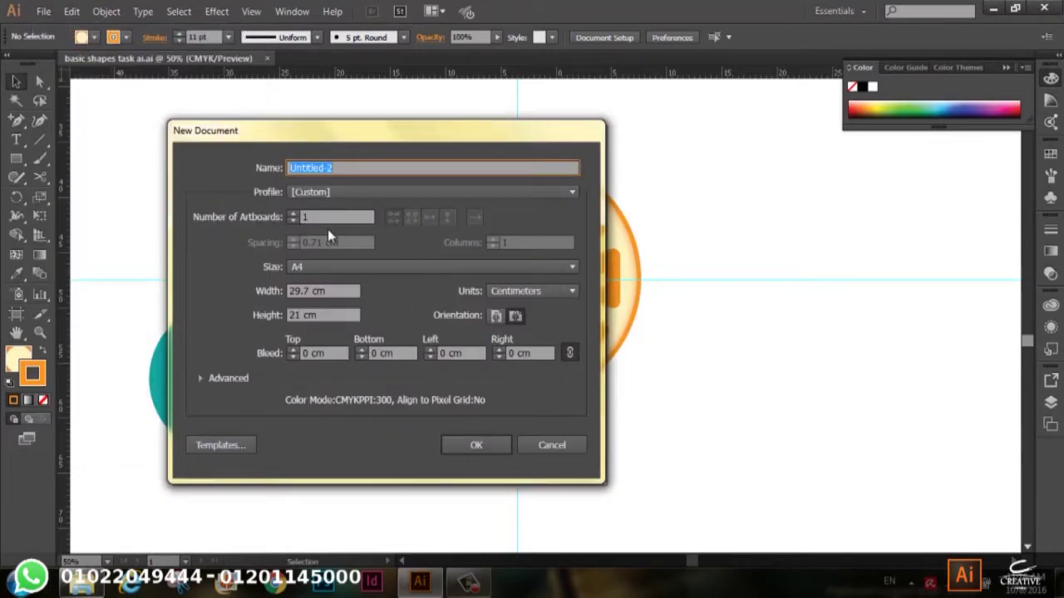
pyautogui.click(495, 452)
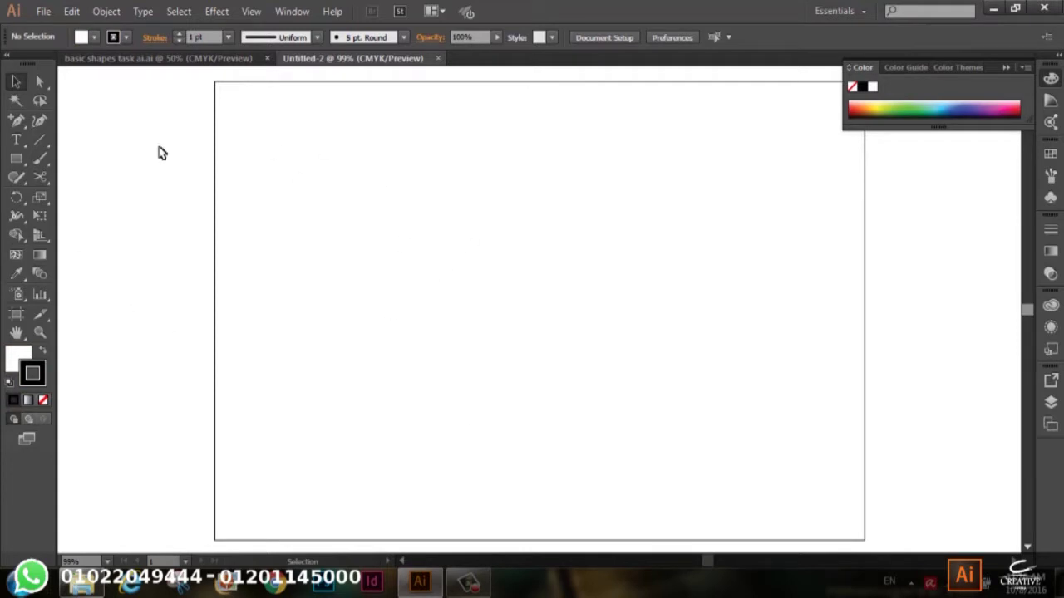
pyautogui.click(210, 63)
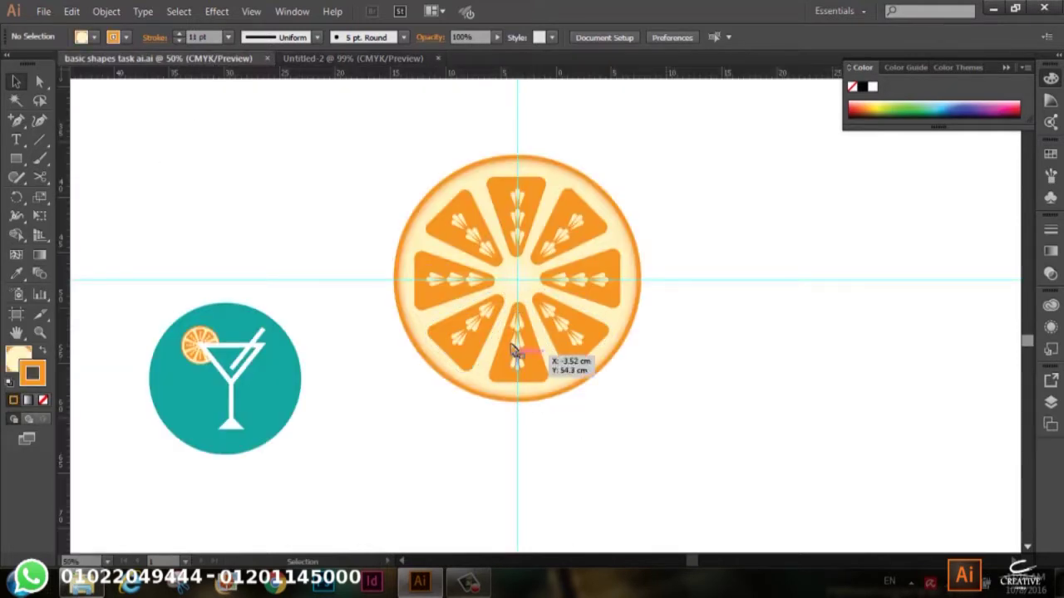
pyautogui.click(370, 60)
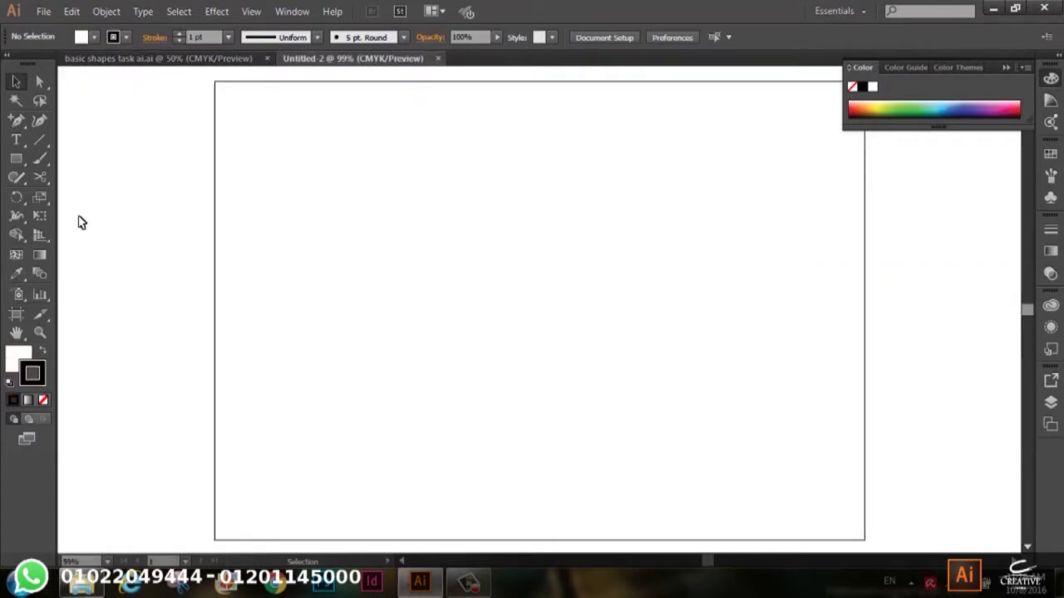
pyautogui.click(17, 162)
# Draw a red rounded rectangle about 3.53 × 2.24 cm near the artboard centre, then reselect it.
pyautogui.click(96, 177)
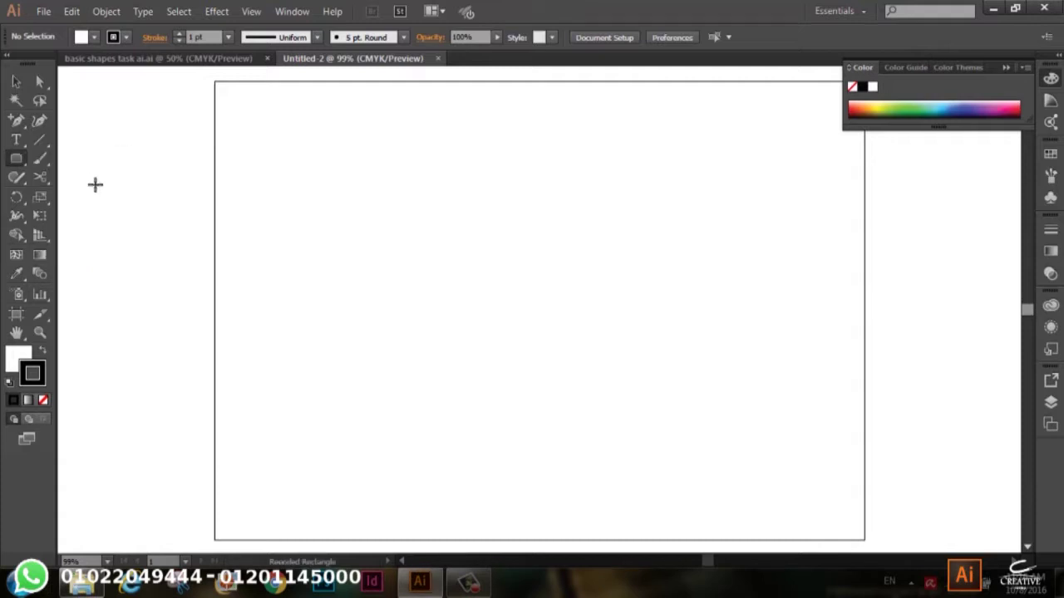
pyautogui.moveTo(428, 251)
pyautogui.mouseDown()
pyautogui.moveTo(520, 317)
pyautogui.moveTo(513, 303)
pyautogui.mouseUp()
pyautogui.click(93, 37)
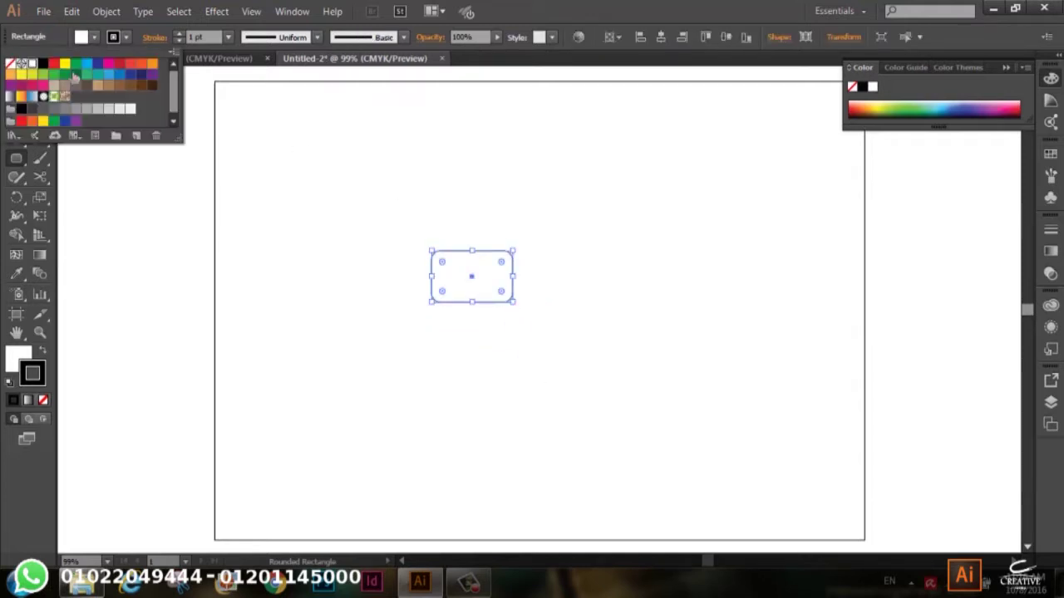
pyautogui.click(115, 66)
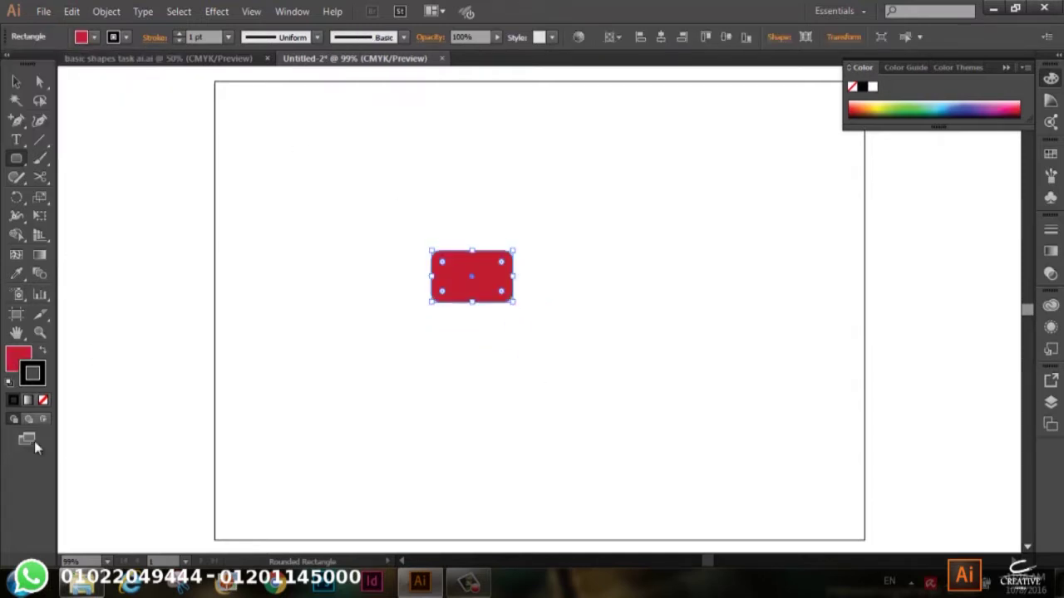
pyautogui.click(17, 81)
pyautogui.click(168, 162)
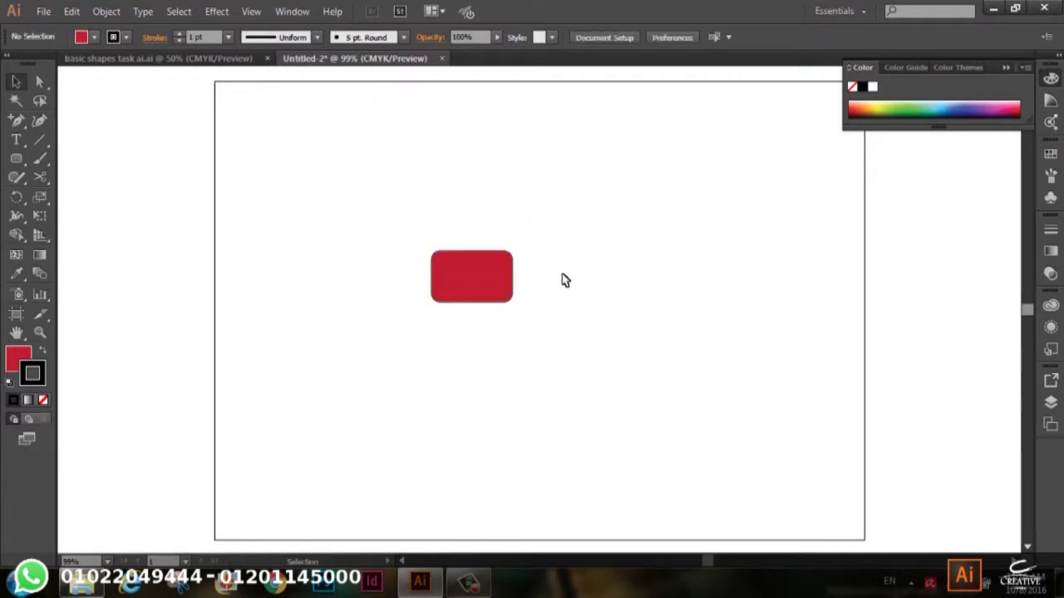
pyautogui.click(484, 295)
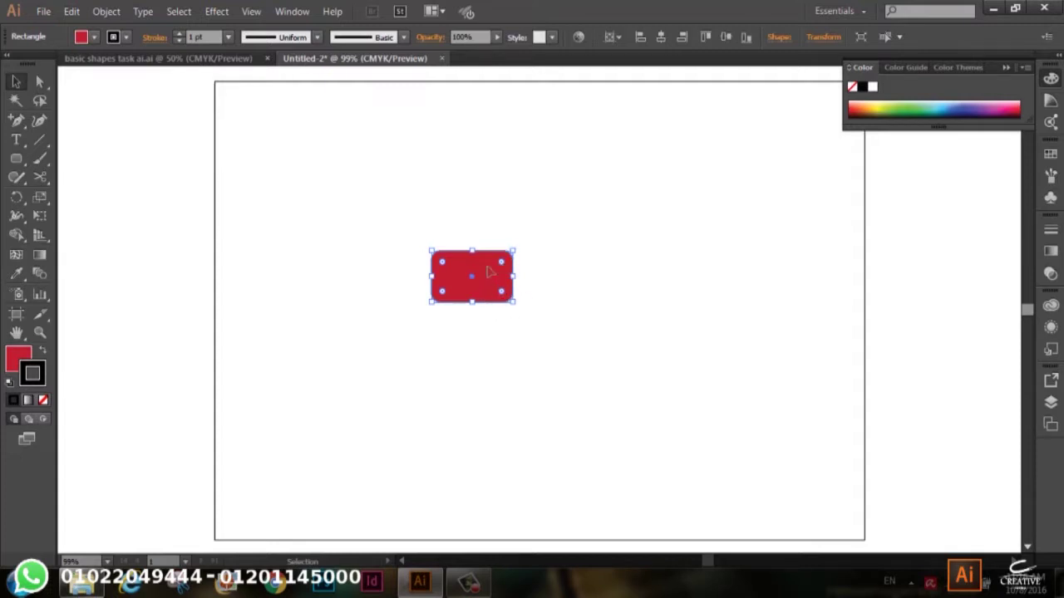
# Move the red rectangle right, Alt-drag a duplicate to its left, and select the left copy.
pyautogui.moveTo(489, 285); pyautogui.dragTo(588, 285)
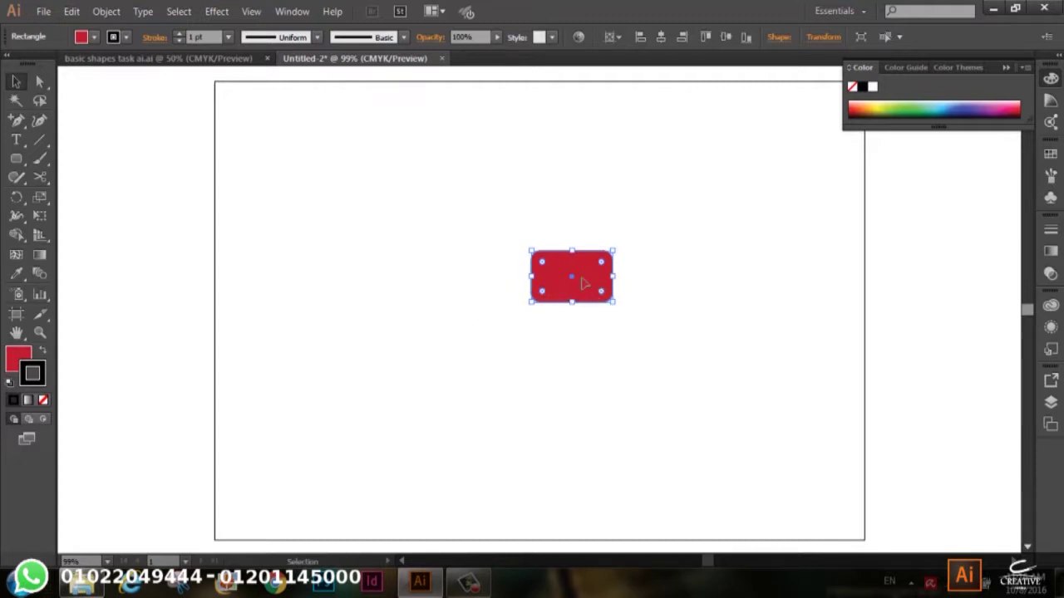
pyautogui.moveTo(584, 284); pyautogui.dragTo(480, 288)
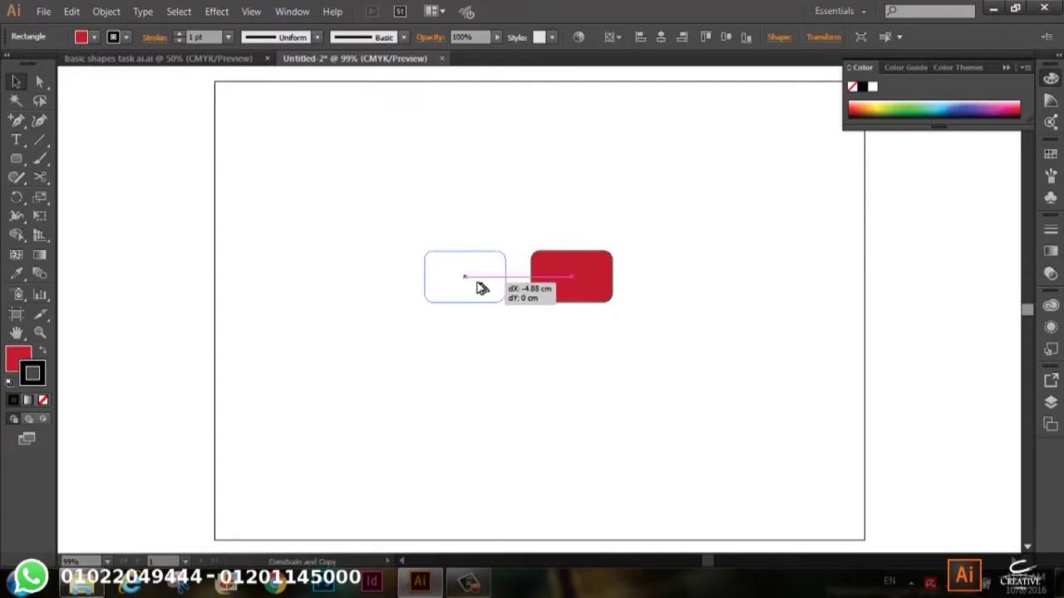
pyautogui.moveTo(480, 287); pyautogui.dragTo(476, 287)
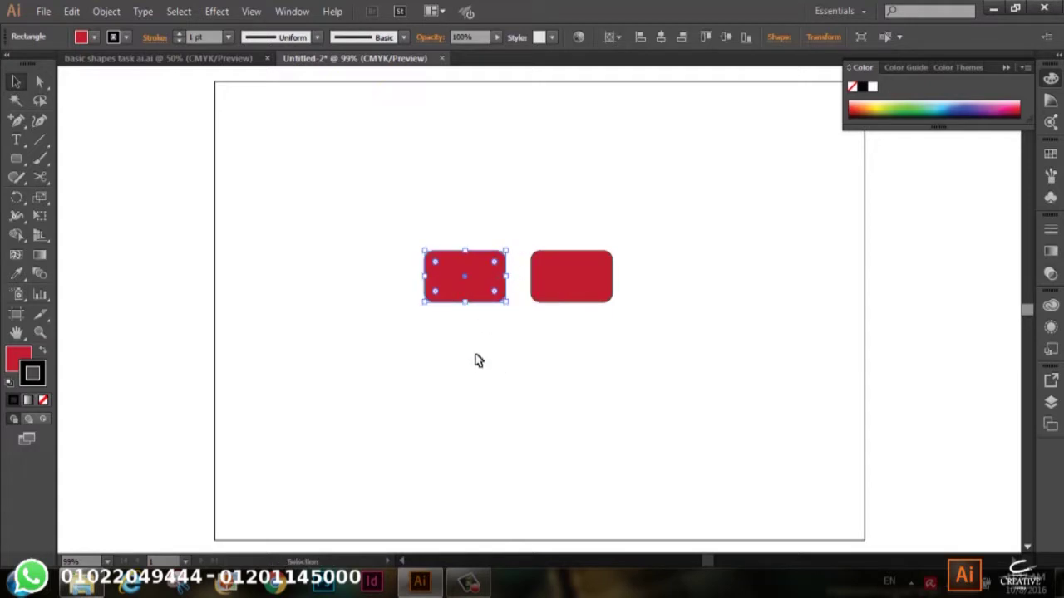
pyautogui.click(471, 422)
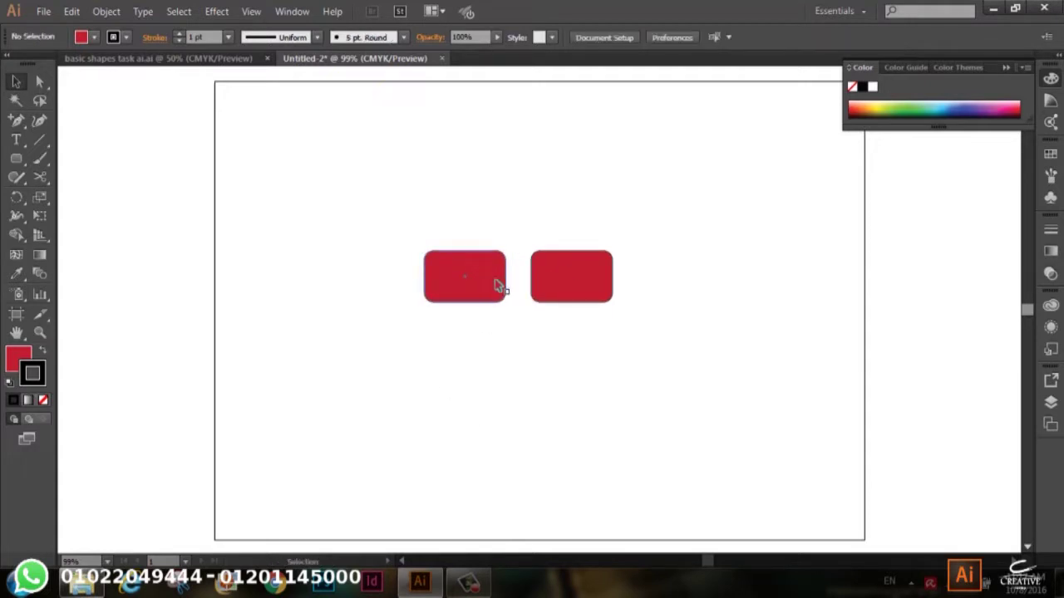
pyautogui.click(499, 289)
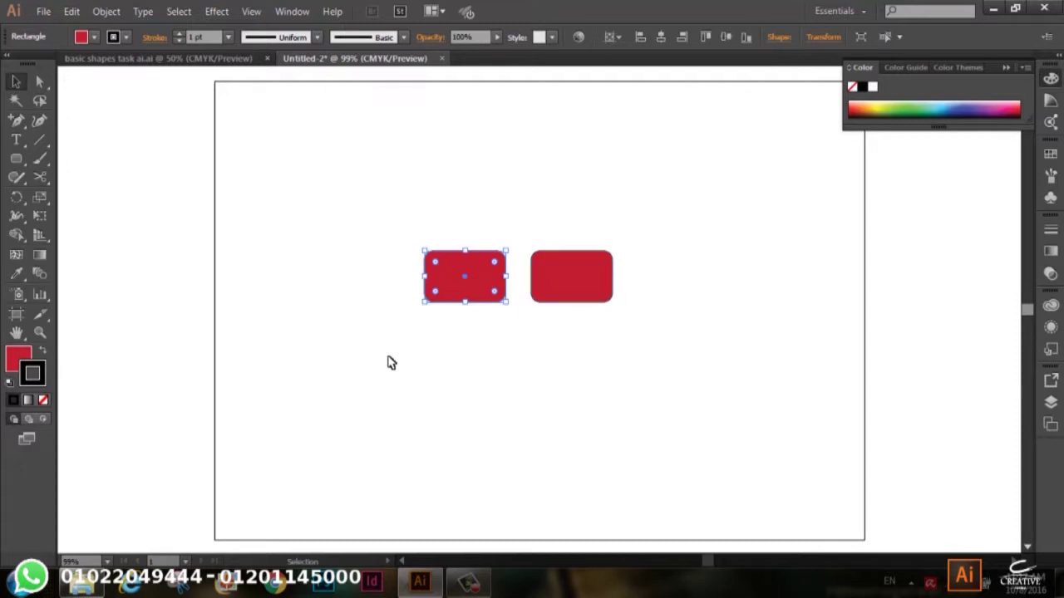
pyautogui.click(496, 353)
pyautogui.click(494, 287)
# Bring up the Transform options for the left rectangle to reach the Move command.
pyautogui.rightClick(471, 277)
pyautogui.moveTo(521, 470)
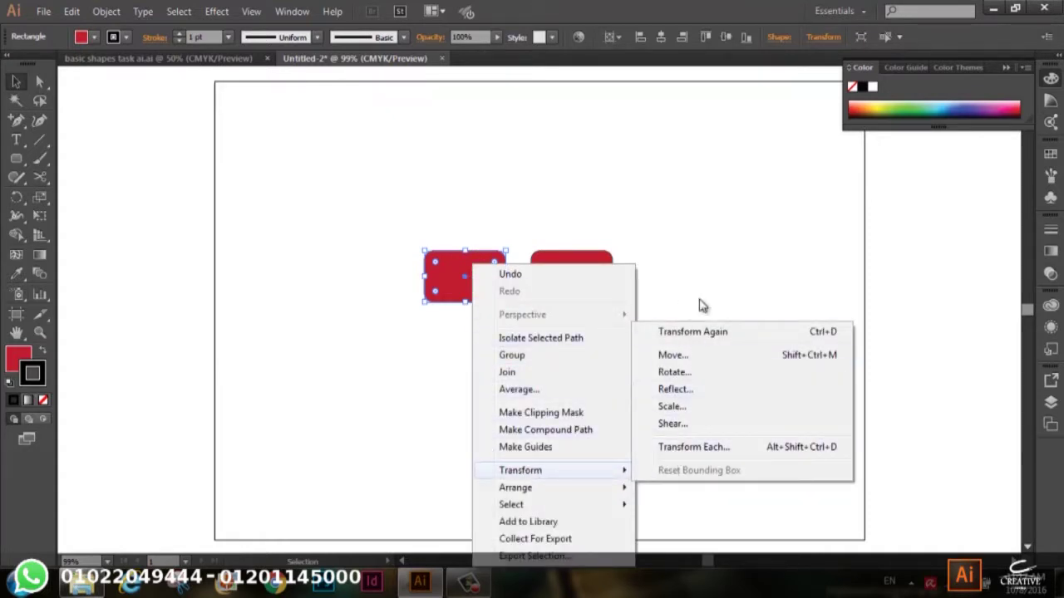
pyautogui.click(441, 278)
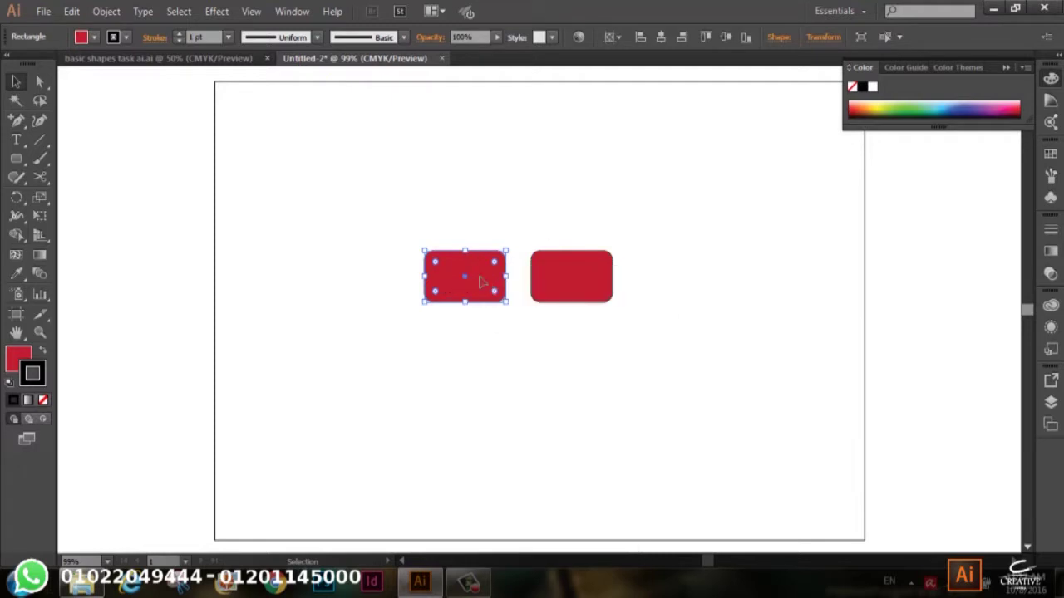
pyautogui.click(104, 12)
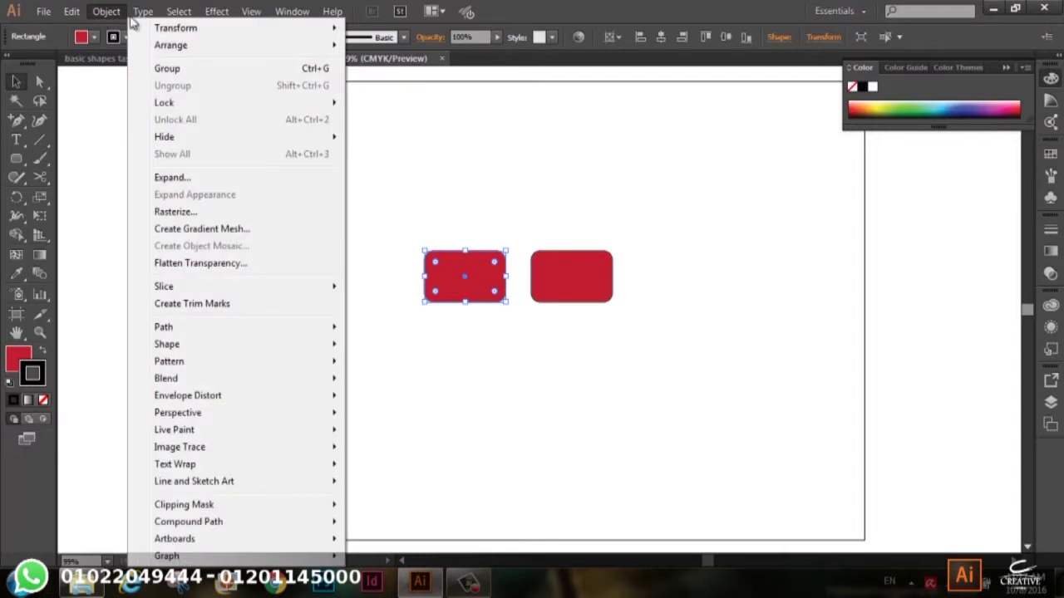
pyautogui.moveTo(177, 27)
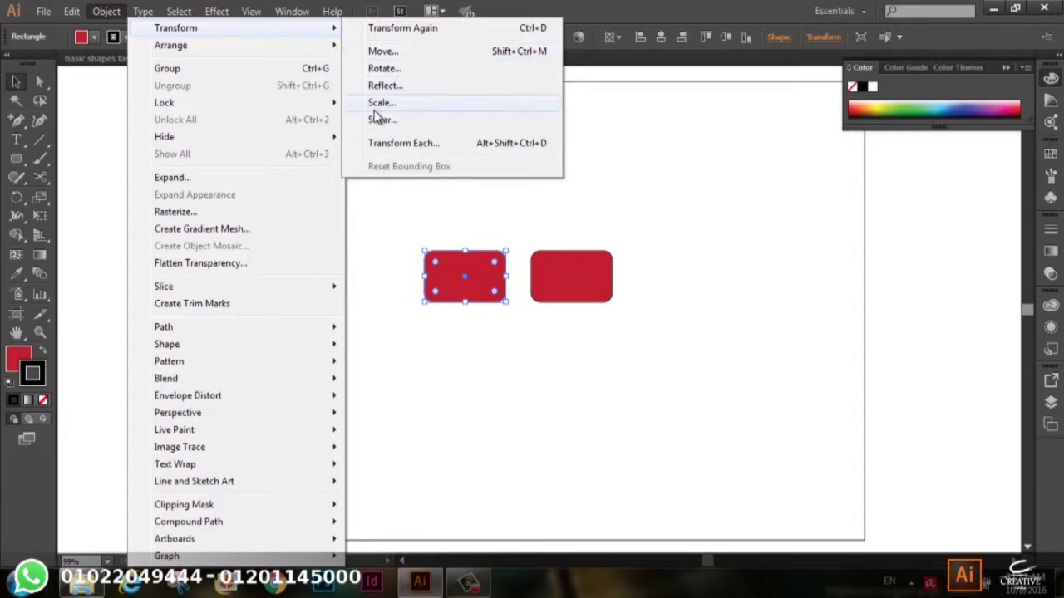
pyautogui.click(479, 274)
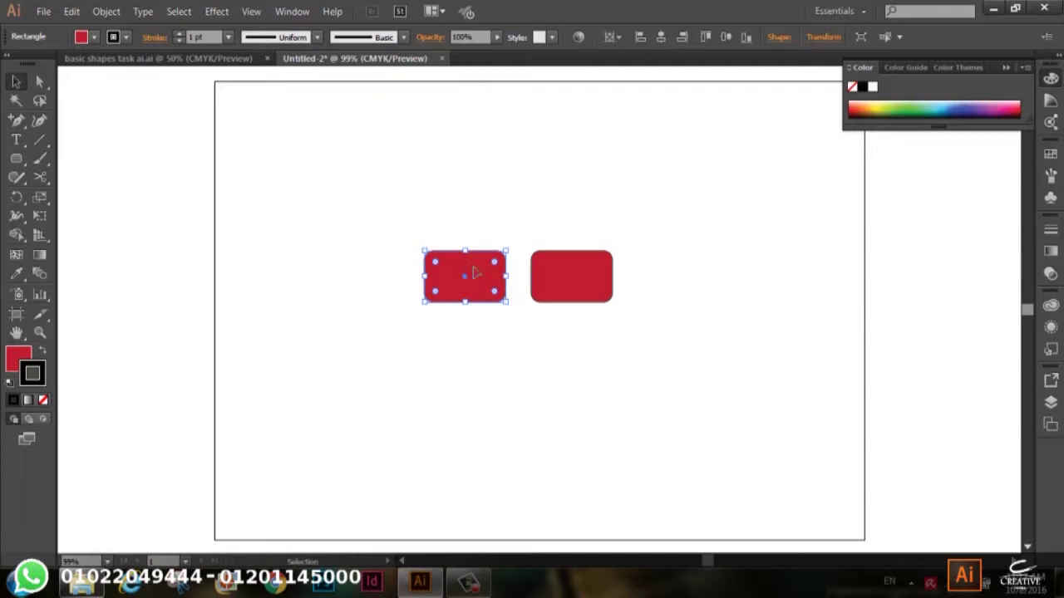
pyautogui.rightClick(476, 273)
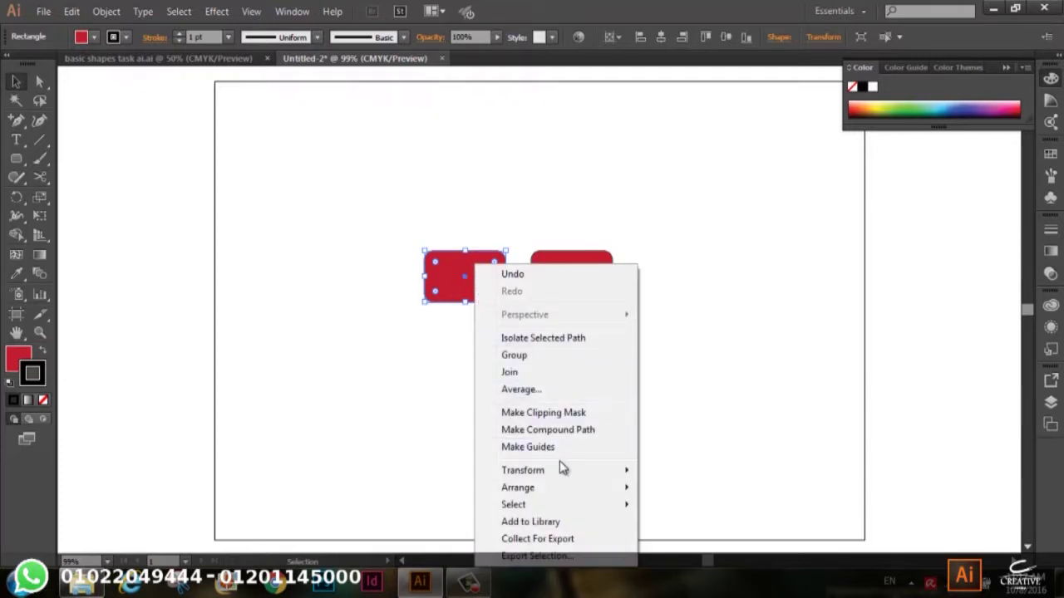
pyautogui.moveTo(523, 470)
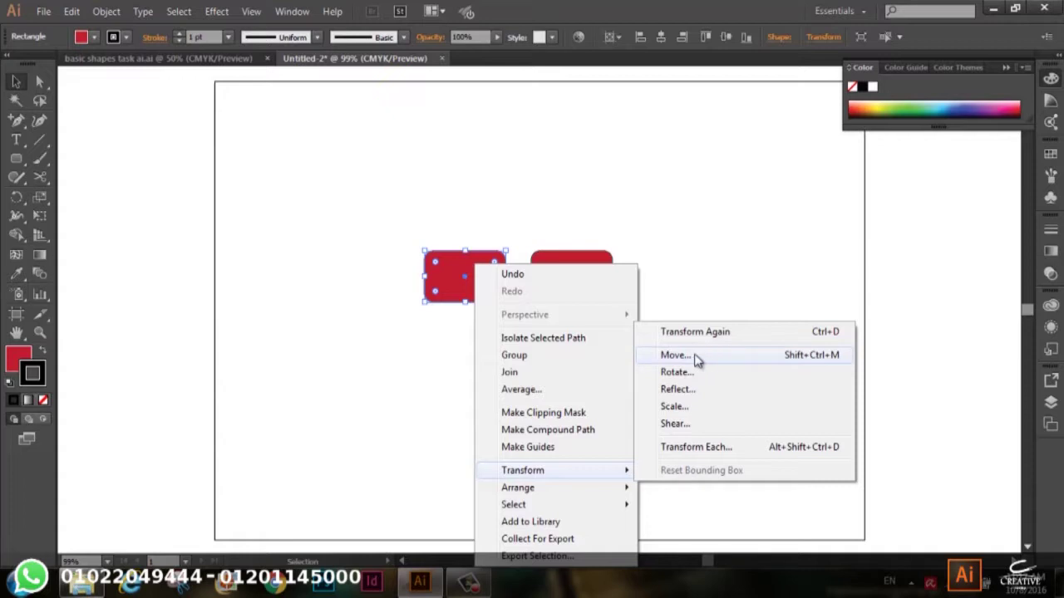
# In the Move dialog, set a -5 cm horizontal offset and preview the leftward shift.
pyautogui.click(695, 357)
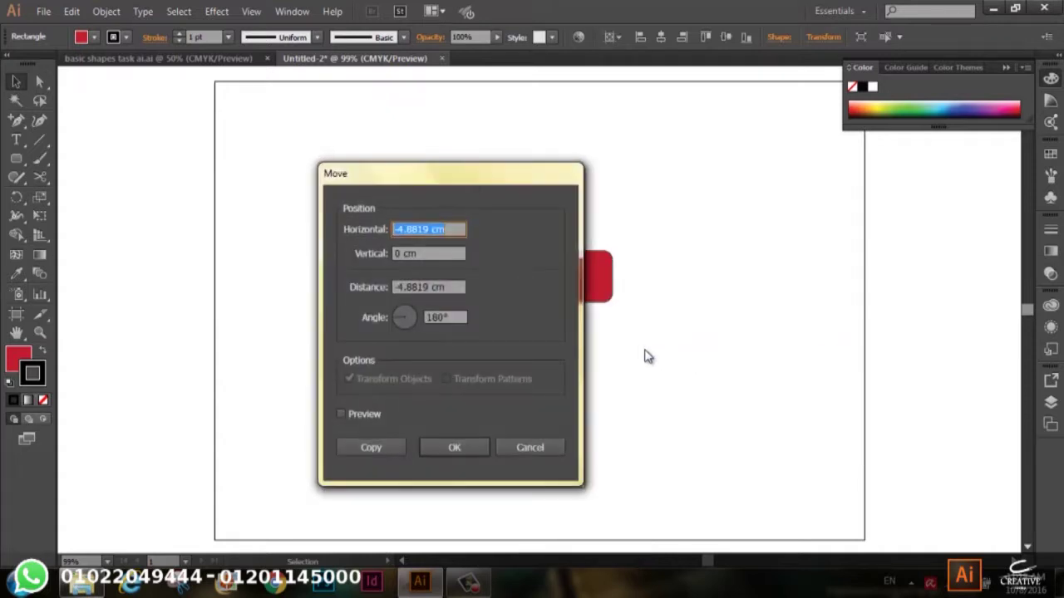
pyautogui.moveTo(468, 183); pyautogui.dragTo(753, 194)
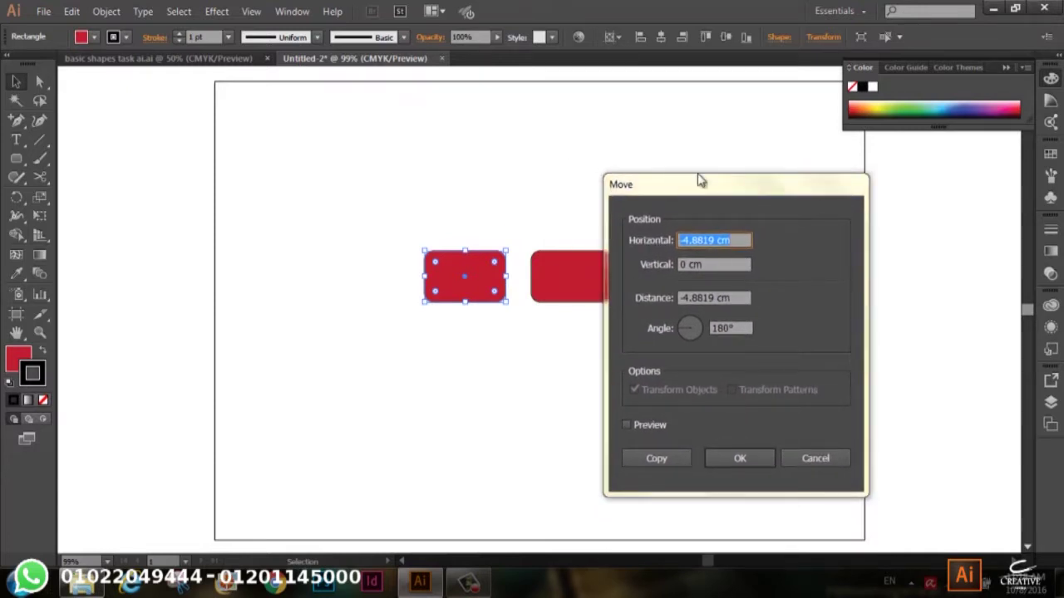
pyautogui.moveTo(709, 194); pyautogui.dragTo(713, 148)
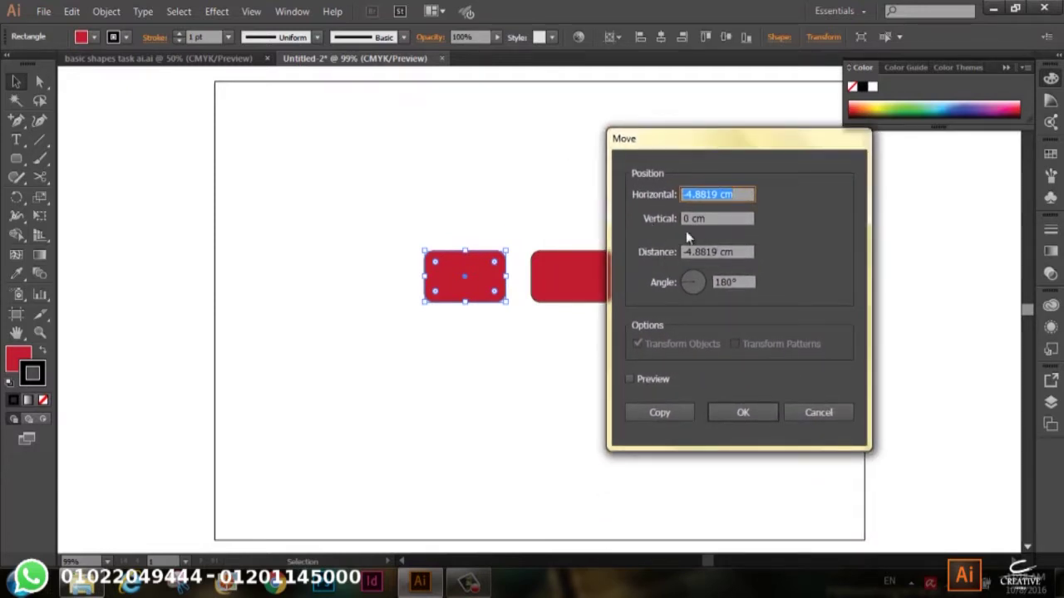
pyautogui.moveTo(722, 194); pyautogui.dragTo(688, 193)
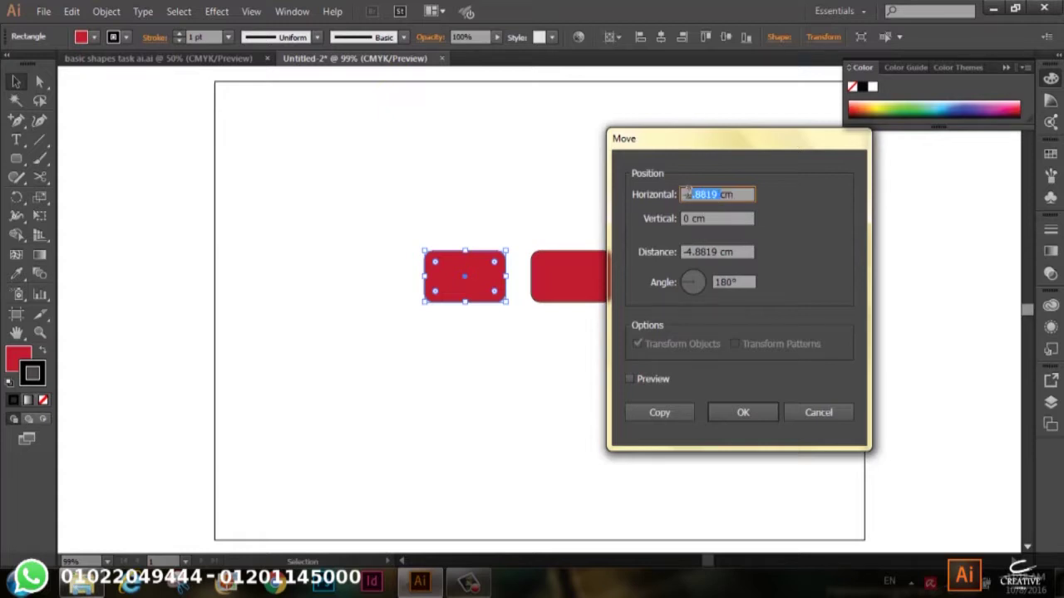
pyautogui.write('5')
pyautogui.click(648, 380)
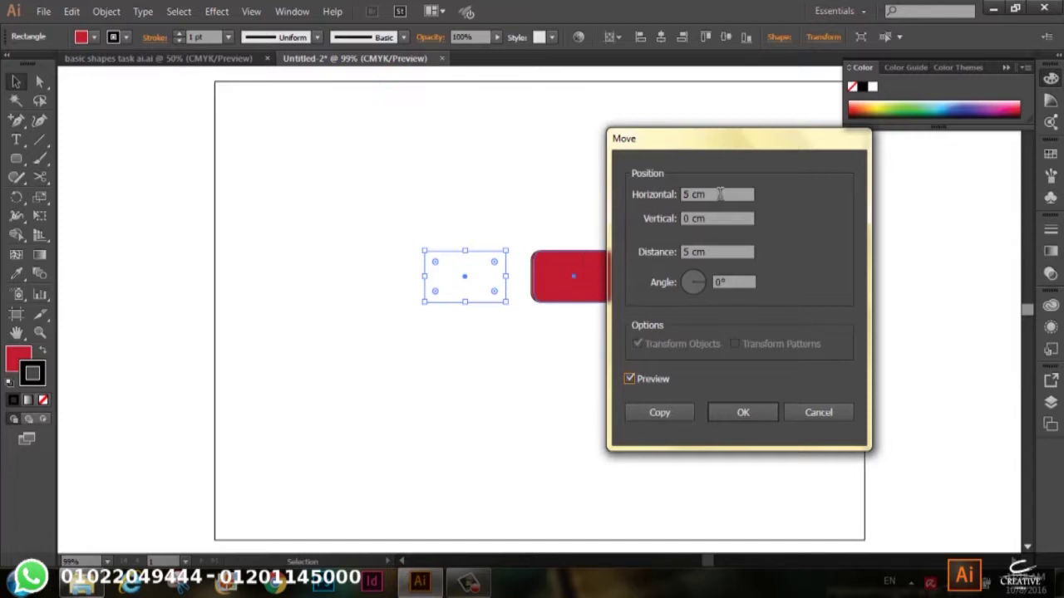
pyautogui.moveTo(686, 193); pyautogui.dragTo(679, 193)
pyautogui.write('-5')
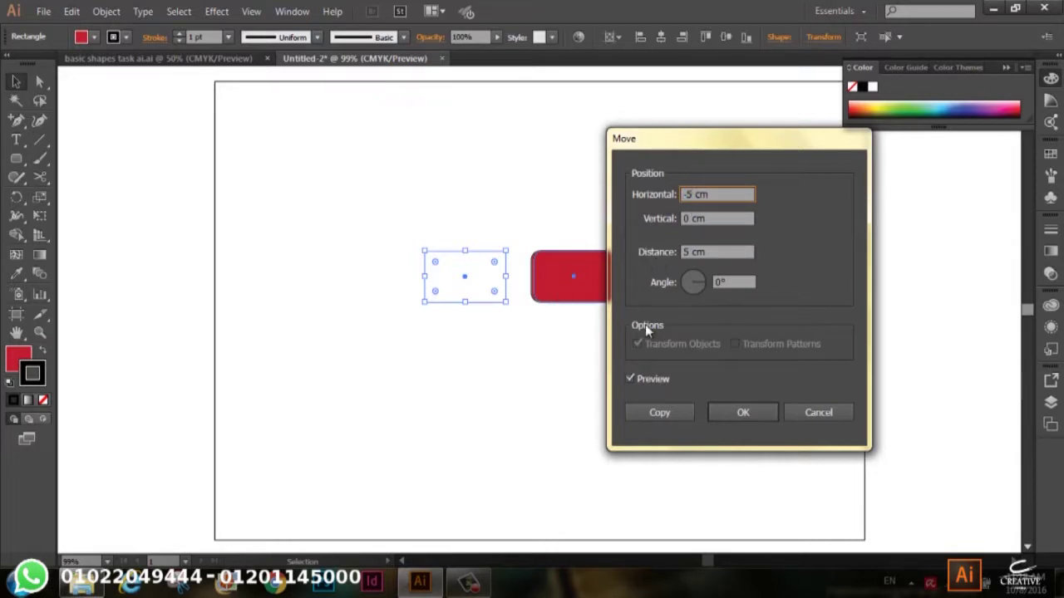
pyautogui.click(655, 383)
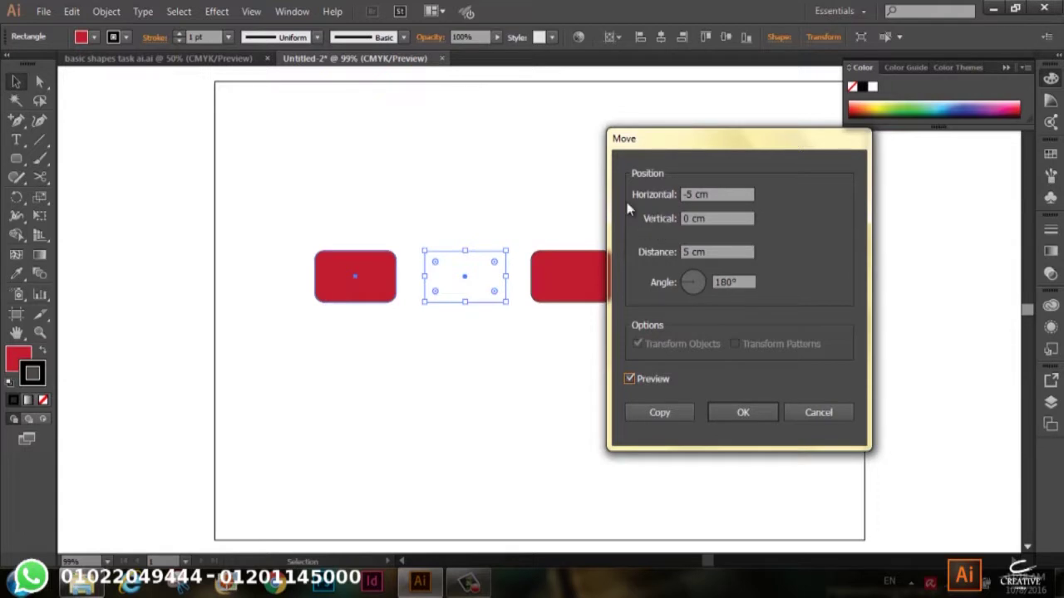
# Reset horizontal to 0 cm and preview a 5 cm vertical move at -90°.
pyautogui.doubleClick(694, 193)
pyautogui.click(687, 218)
pyautogui.doubleClick(688, 217)
pyautogui.write('5')
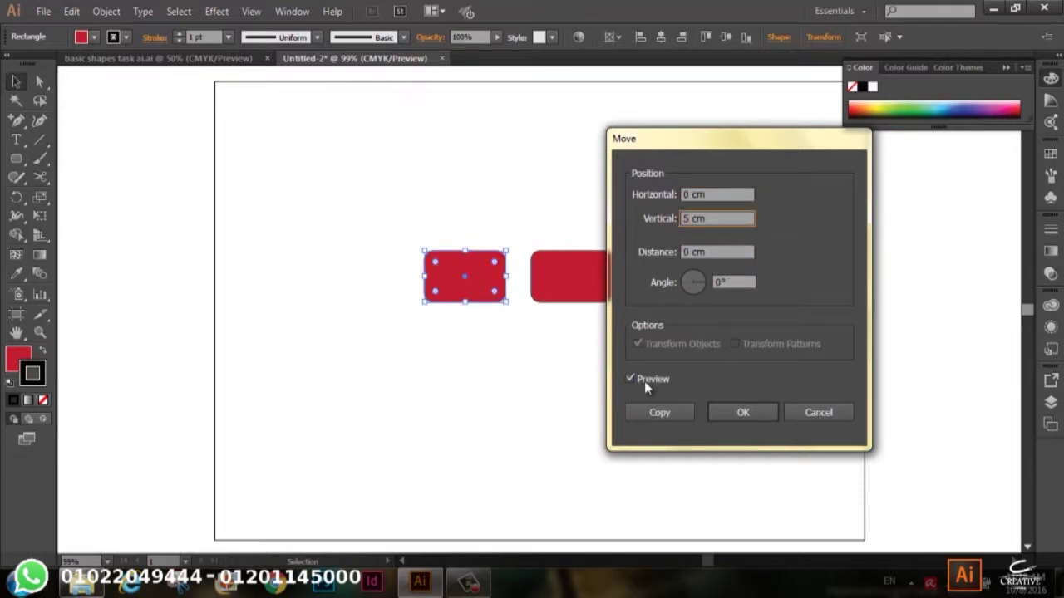
pyautogui.click(641, 383)
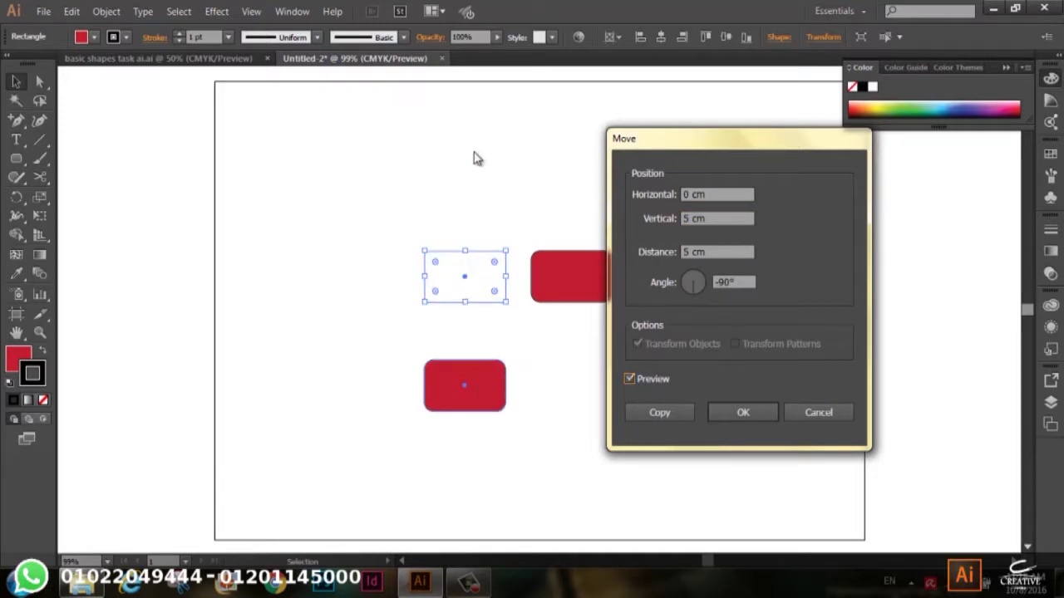
pyautogui.click(685, 217)
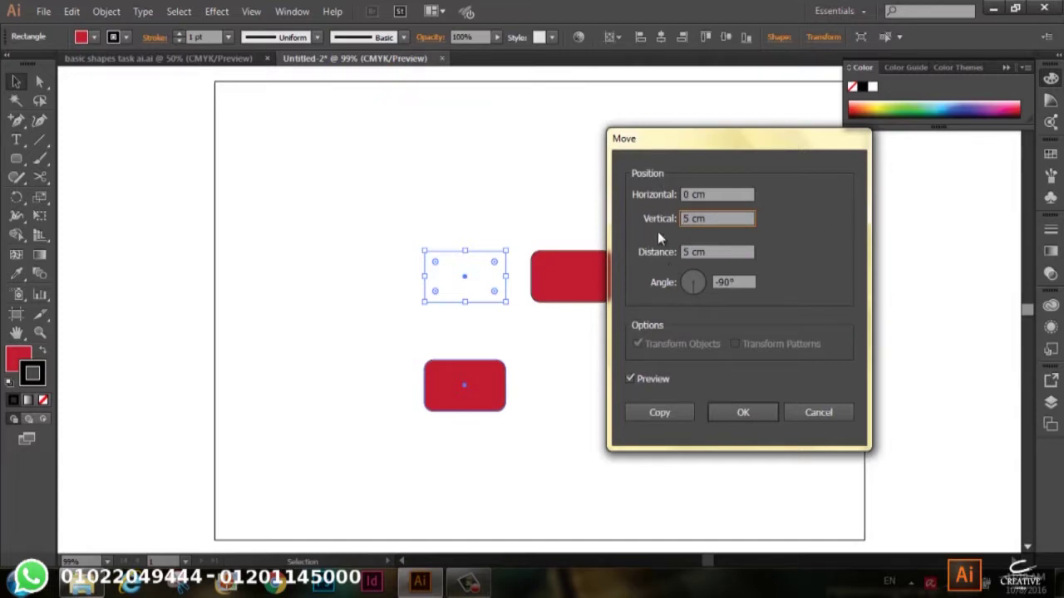
# Change the vertical distance to 3 cm and preview a -45° move angle.
pyautogui.doubleClick(686, 218)
pyautogui.write('3')
pyautogui.click(634, 378)
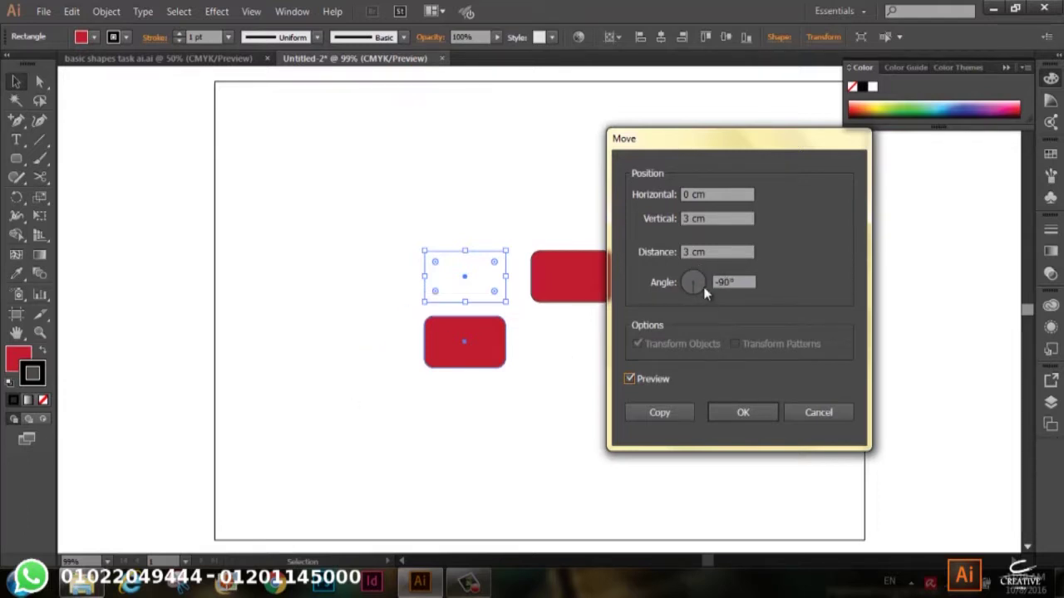
pyautogui.doubleClick(723, 282)
pyautogui.write('5')
pyautogui.click(630, 379)
pyautogui.click(633, 379)
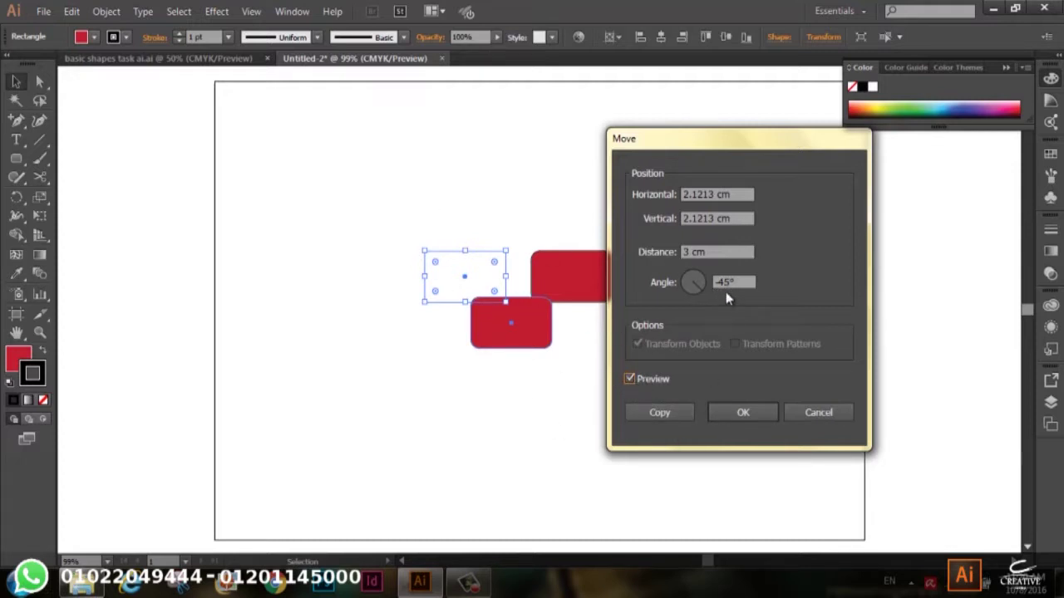
# Restore the angle to -90° and place a copy 3 cm below the rectangle.
pyautogui.moveTo(727, 281); pyautogui.dragTo(720, 281)
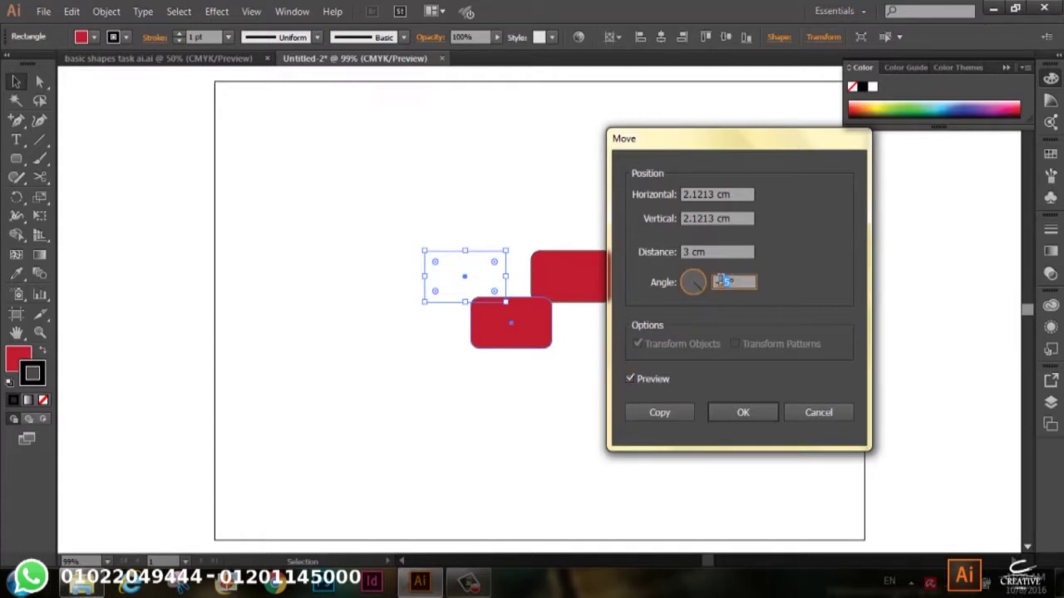
pyautogui.moveTo(726, 282); pyautogui.dragTo(720, 281)
pyautogui.write('-90')
pyautogui.click(657, 379)
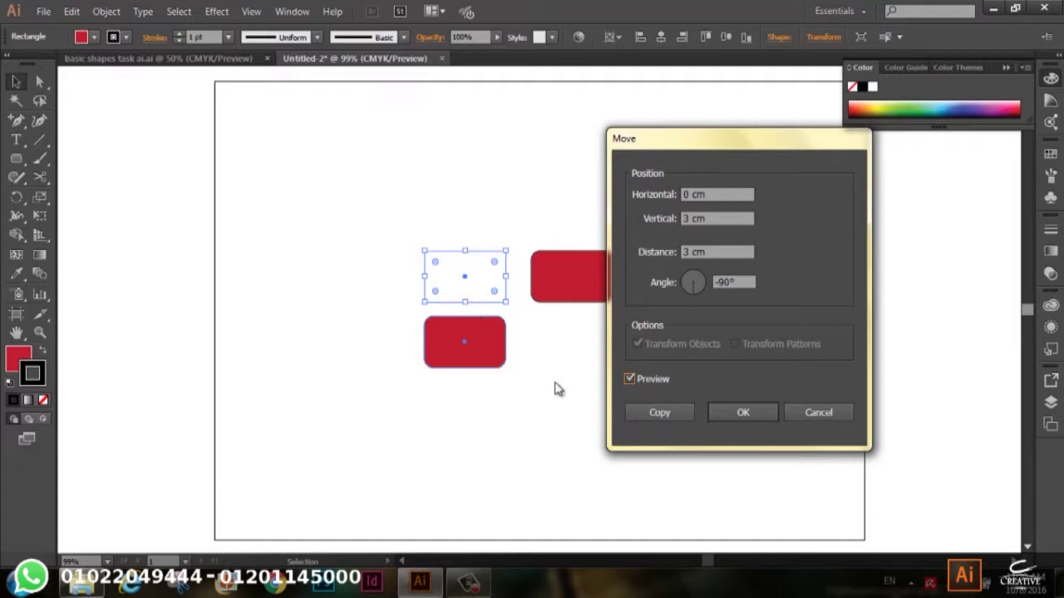
pyautogui.click(653, 414)
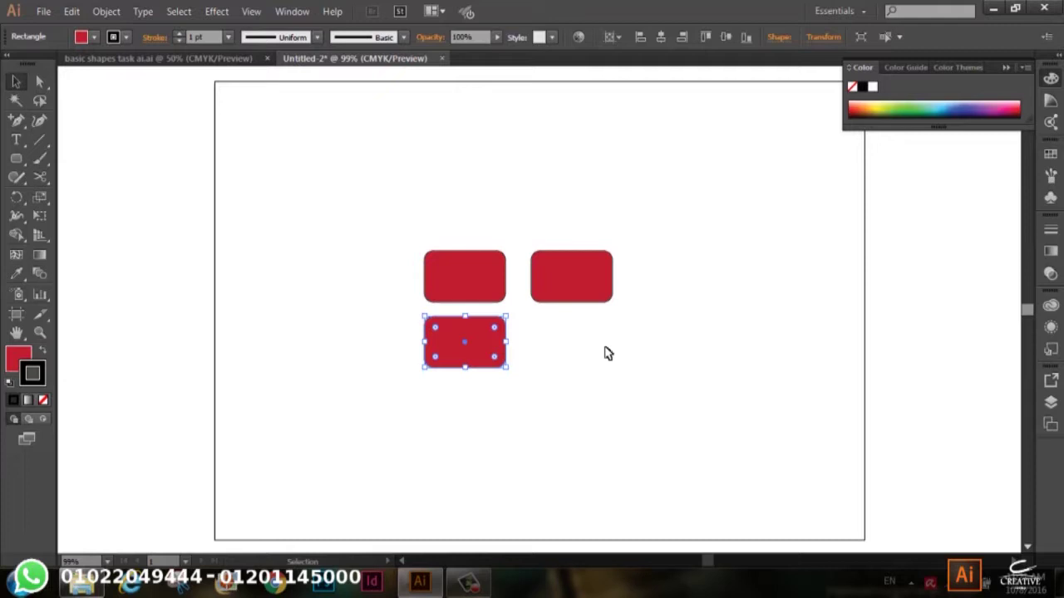
# Repeat the move-copy with Ctrl+D and Transform Again to build a column of six rectangles.
pyautogui.press('a')
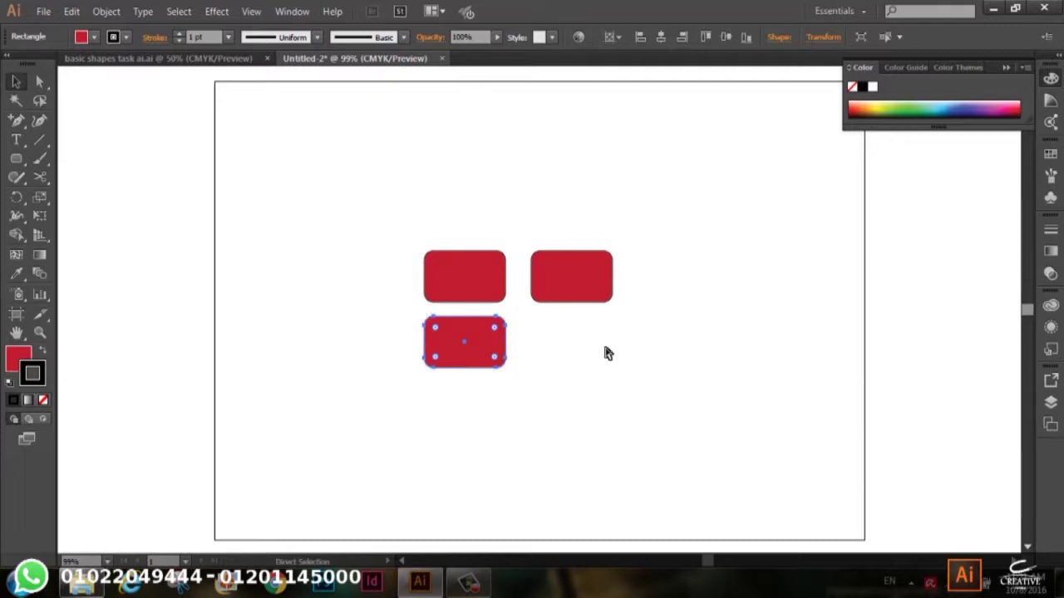
pyautogui.hotkey('ctrl', 'd')
pyautogui.press('v')
pyautogui.press('a')
pyautogui.hotkey('ctrl', 'd')
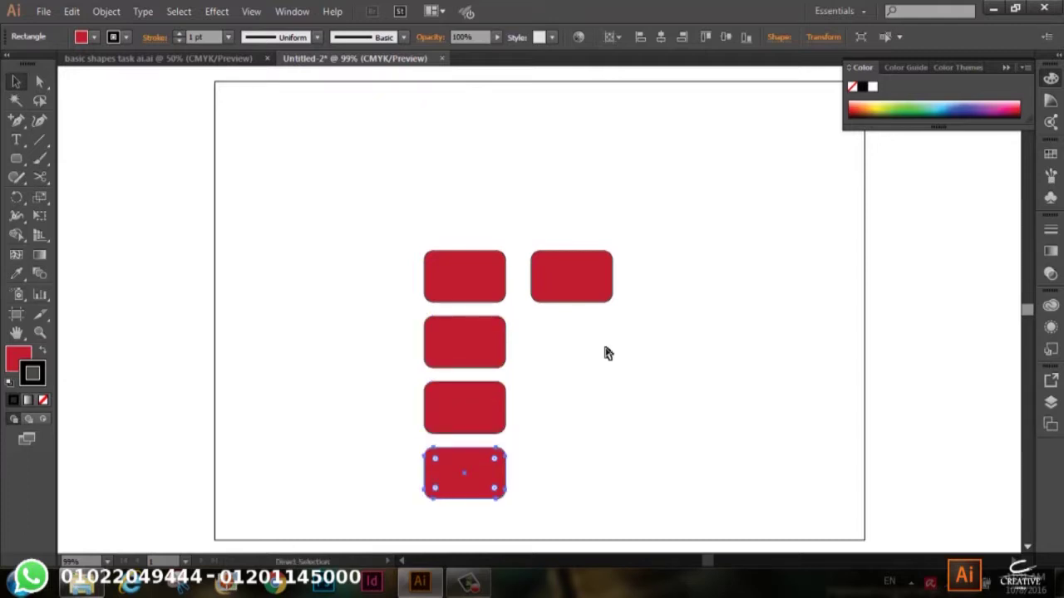
pyautogui.hotkey('ctrl', 'd')
pyautogui.press('v')
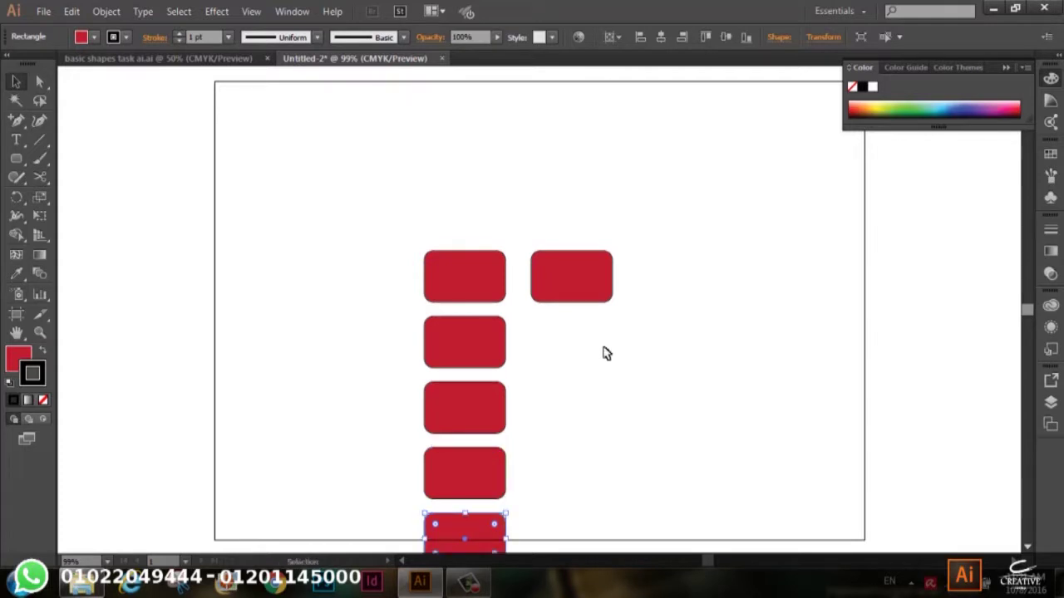
pyautogui.scroll(-2, 598, 378)
pyautogui.scroll(-5, 595, 381)
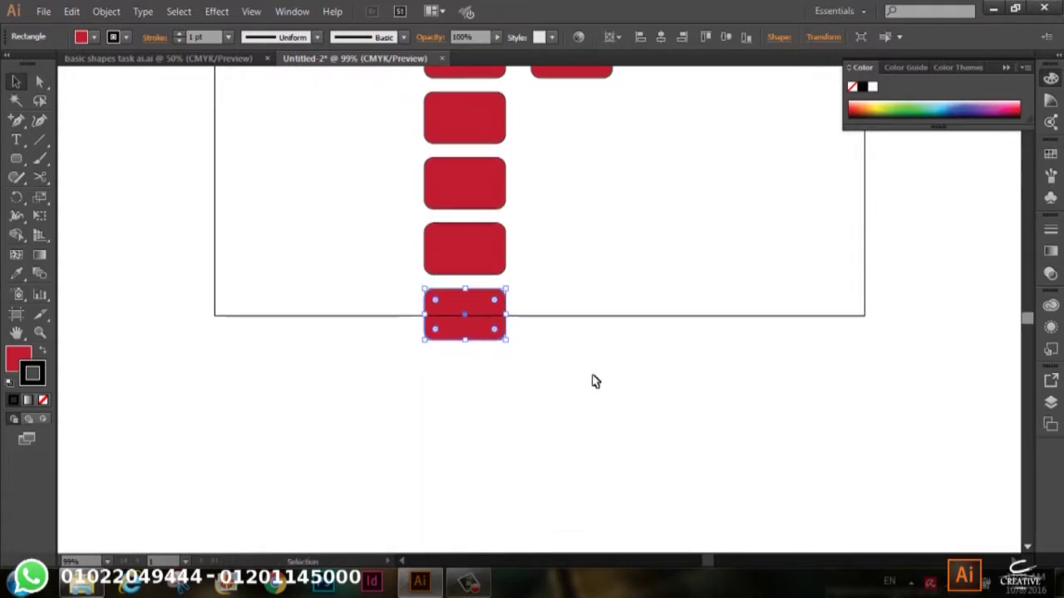
pyautogui.rightClick(488, 319)
pyautogui.moveTo(536, 218)
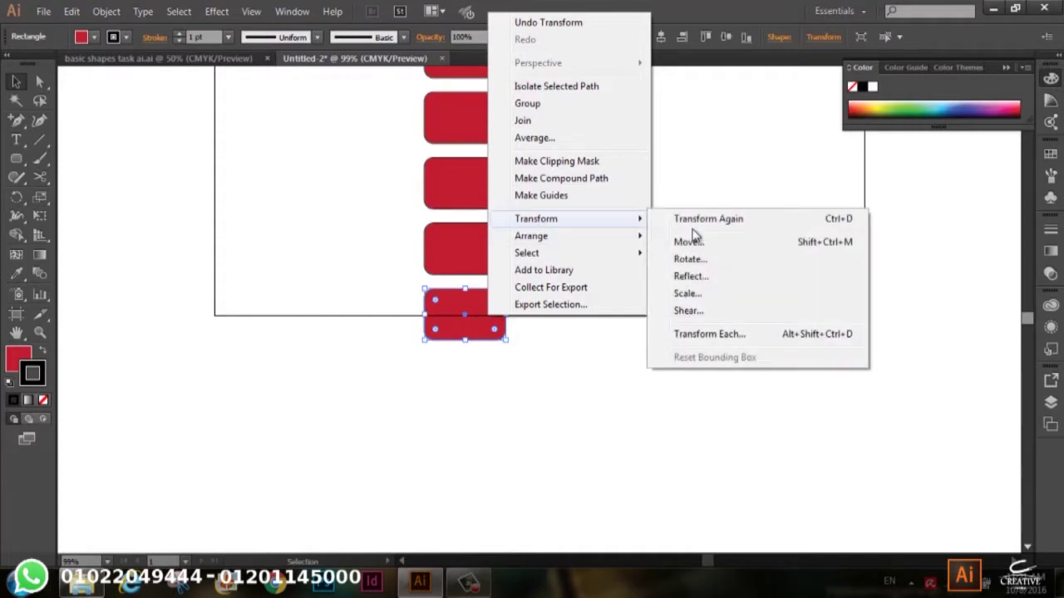
pyautogui.click(823, 221)
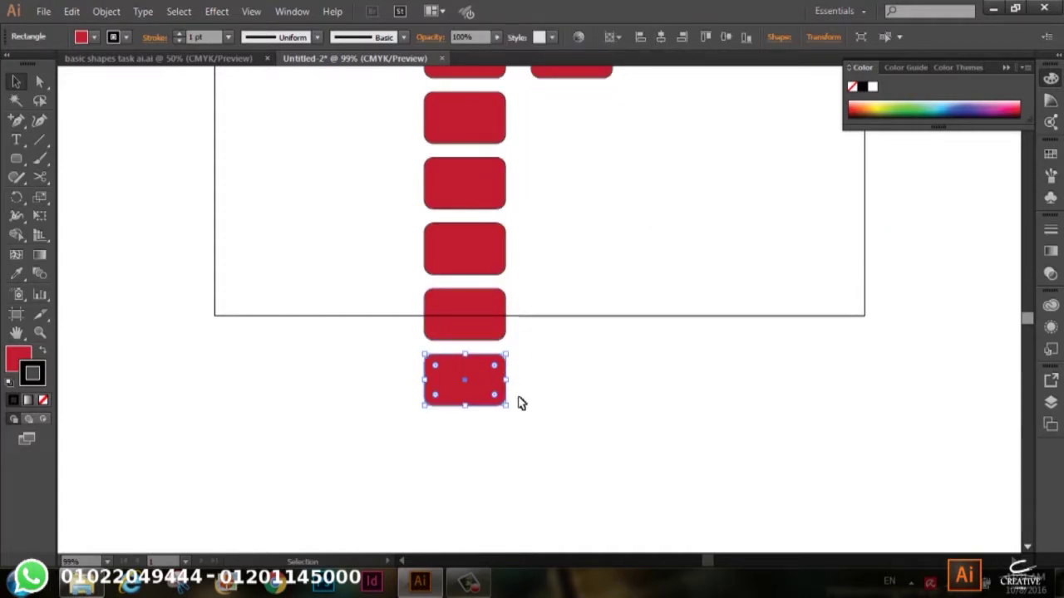
# Marquee-select the six-rectangle column and drag it to the artboard's left side.
pyautogui.scroll(2, 624, 373)
pyautogui.scroll(3, 619, 383)
pyautogui.scroll(2, 619, 383)
pyautogui.scroll(-3, 596, 396)
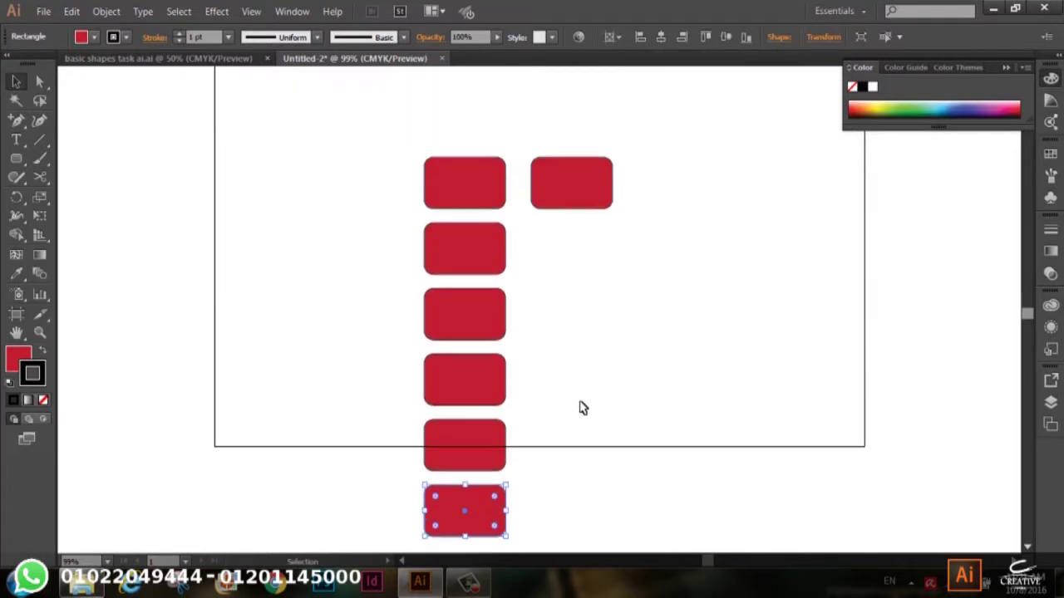
pyautogui.scroll(-3, 582, 407)
pyautogui.scroll(1, 601, 235)
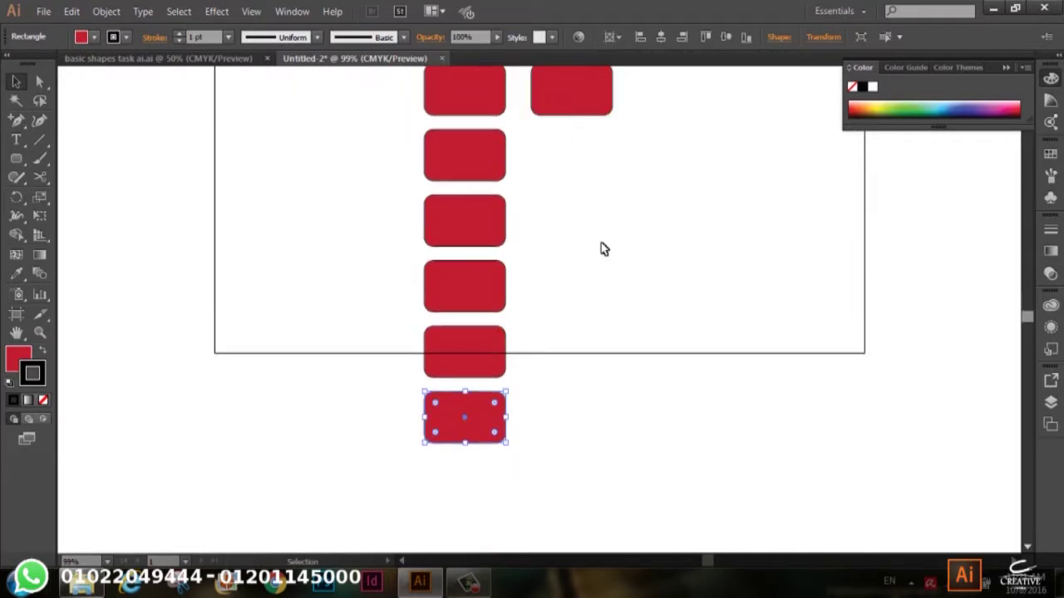
pyautogui.scroll(2, 601, 247)
pyautogui.moveTo(456, 220); pyautogui.dragTo(512, 524)
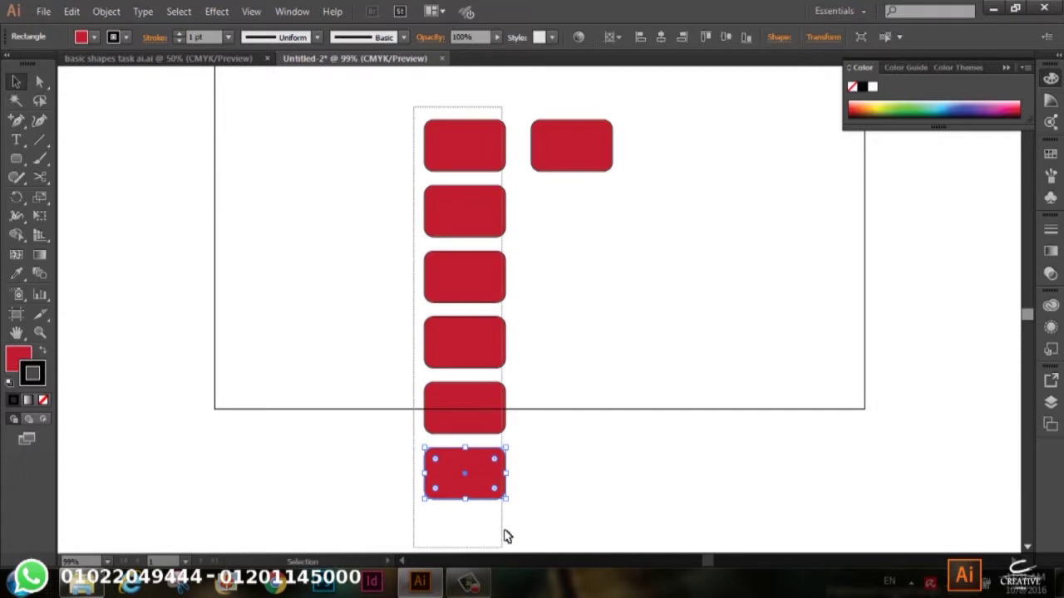
pyautogui.scroll(1, 512, 523)
pyautogui.moveTo(485, 315)
pyautogui.mouseDown()
pyautogui.moveTo(307, 160)
pyautogui.moveTo(312, 200)
pyautogui.mouseUp()
pyautogui.click(401, 210)
pyautogui.scroll(2, 498, 403)
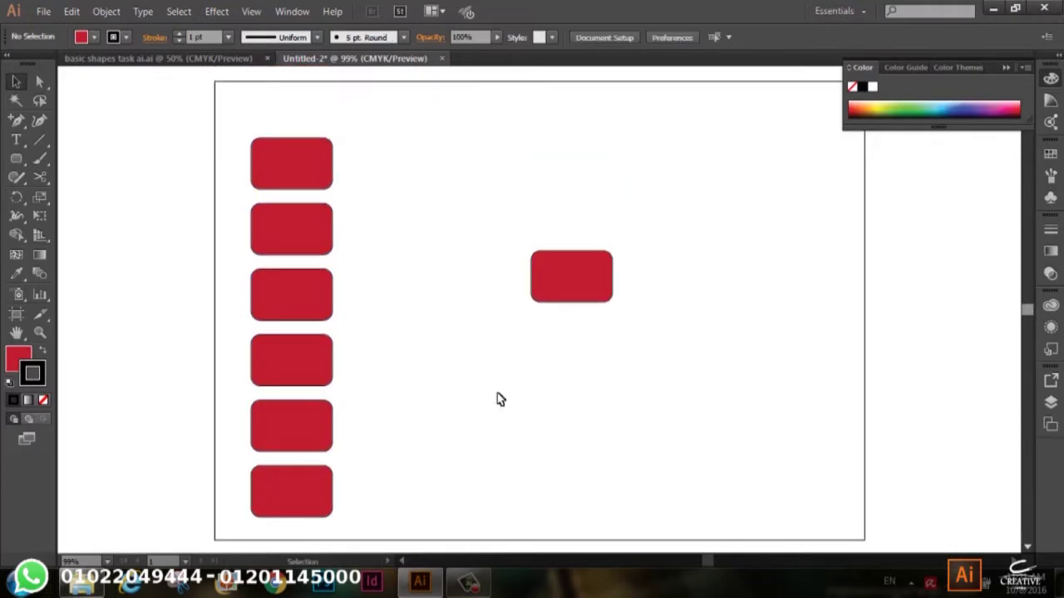
pyautogui.scroll(2, 497, 392)
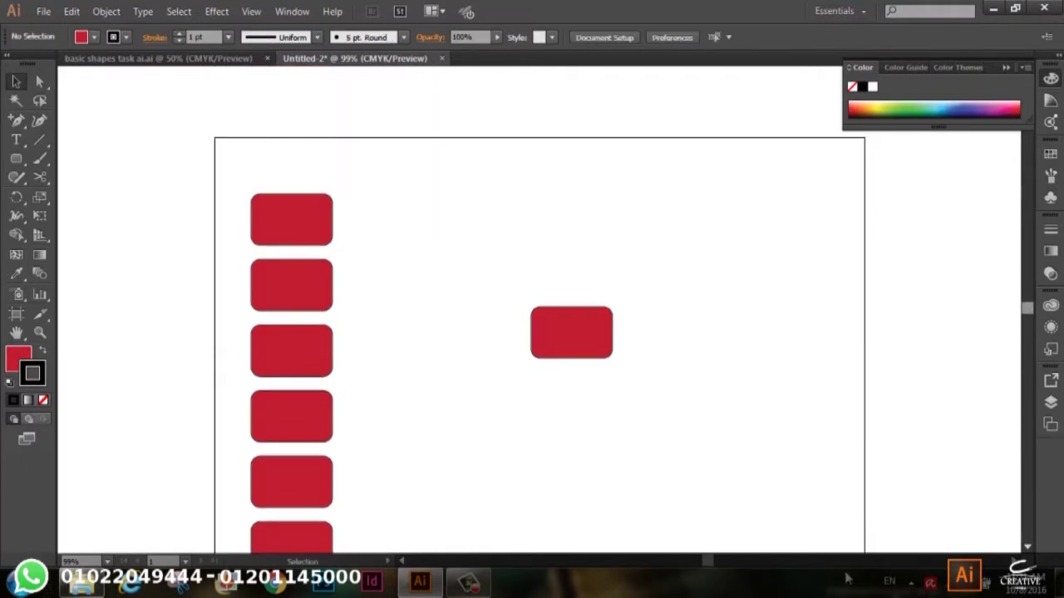
pyautogui.click(468, 582)
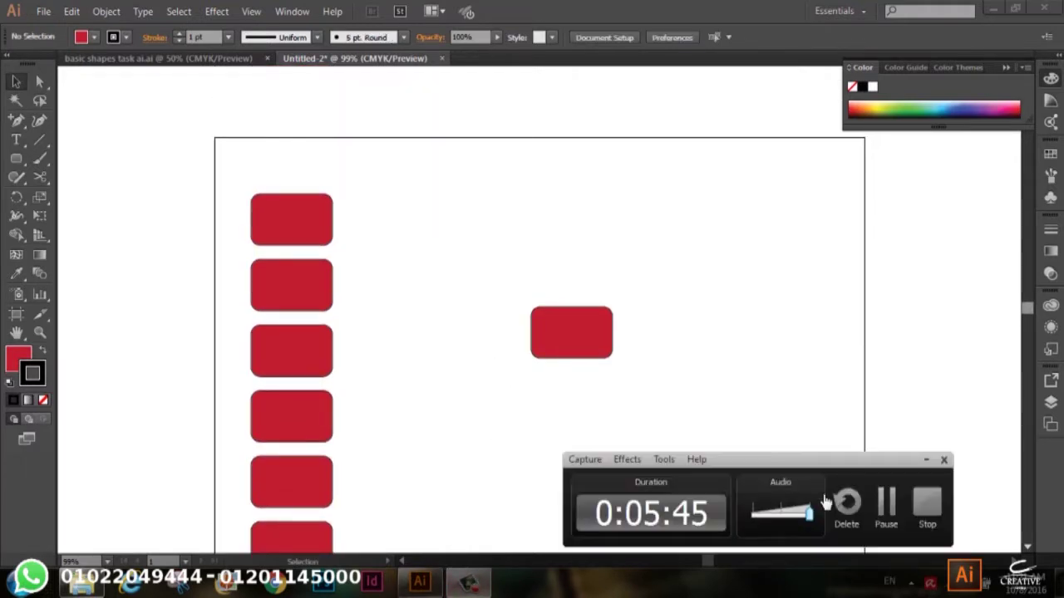
# Rotate a copy of the right rectangle by 45° over the original using Transform > Rotate.
pyautogui.click(886, 499)
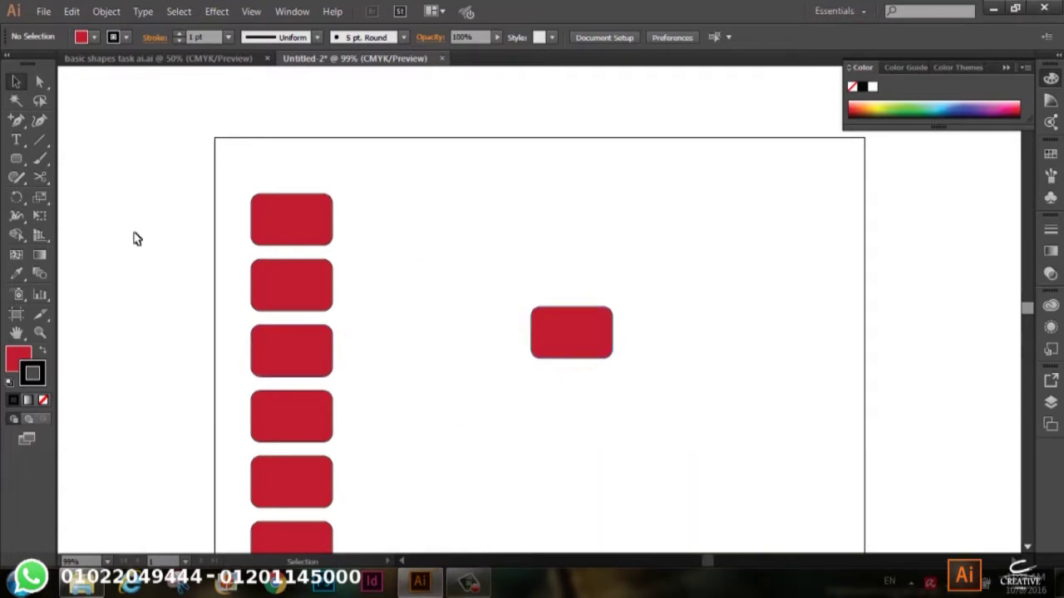
pyautogui.click(590, 346)
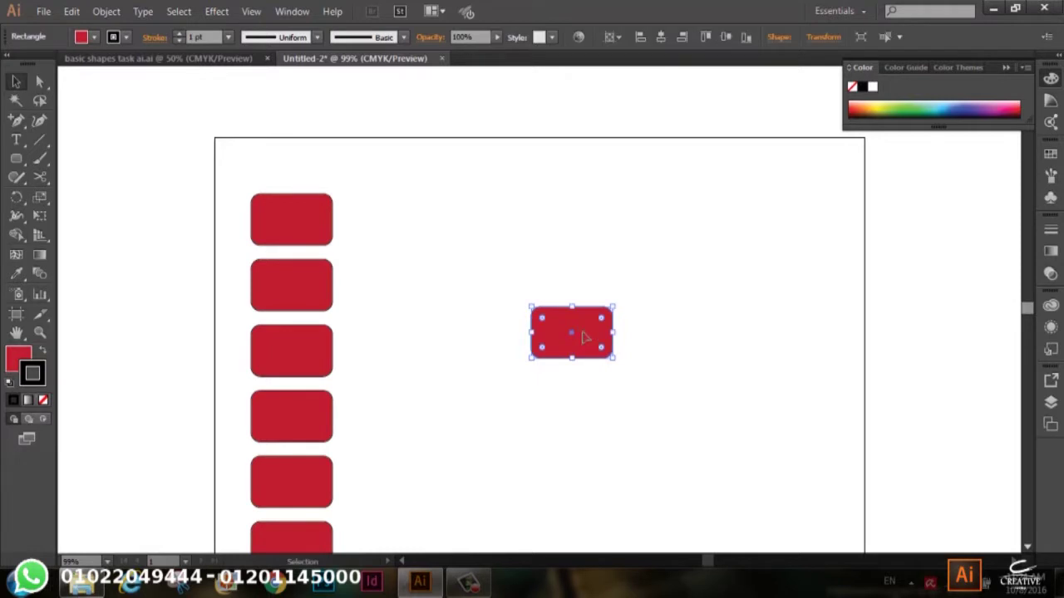
pyautogui.rightClick(582, 331)
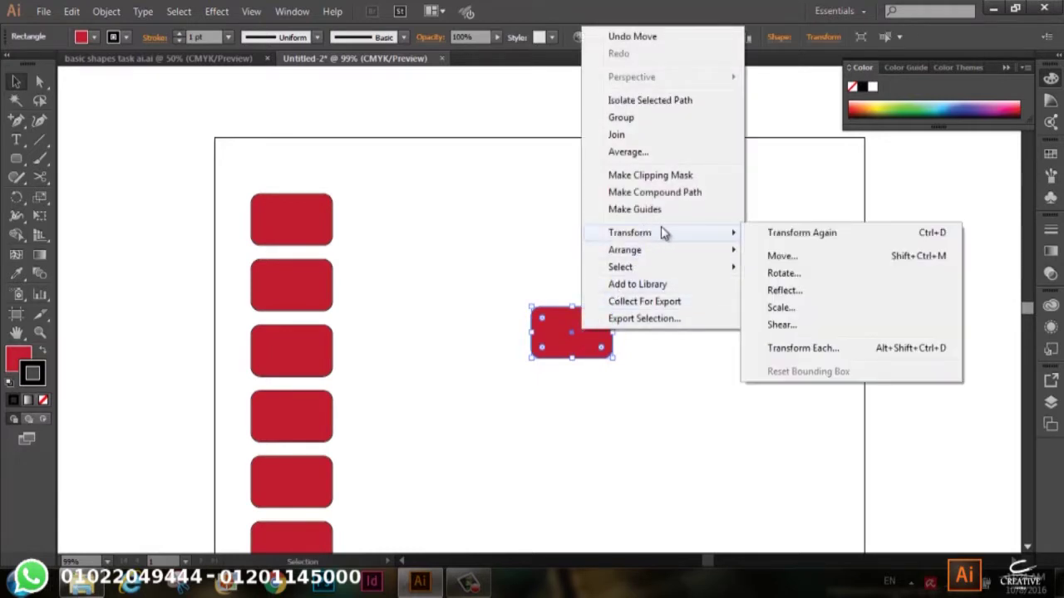
pyautogui.moveTo(629, 233)
pyautogui.click(781, 273)
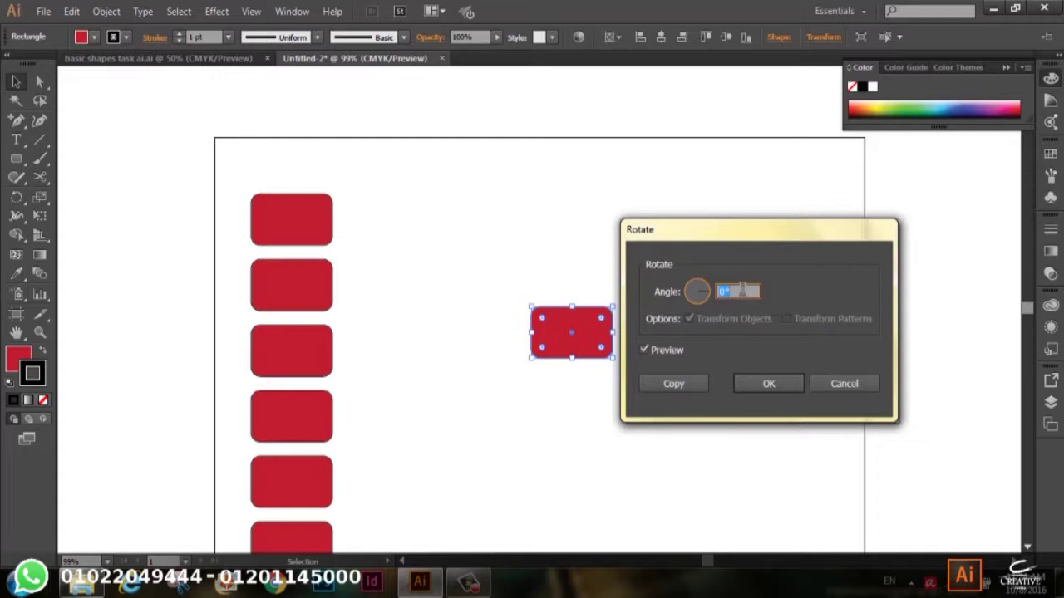
pyautogui.click(719, 291)
pyautogui.doubleClick(719, 291)
pyautogui.write('5')
pyautogui.click(642, 350)
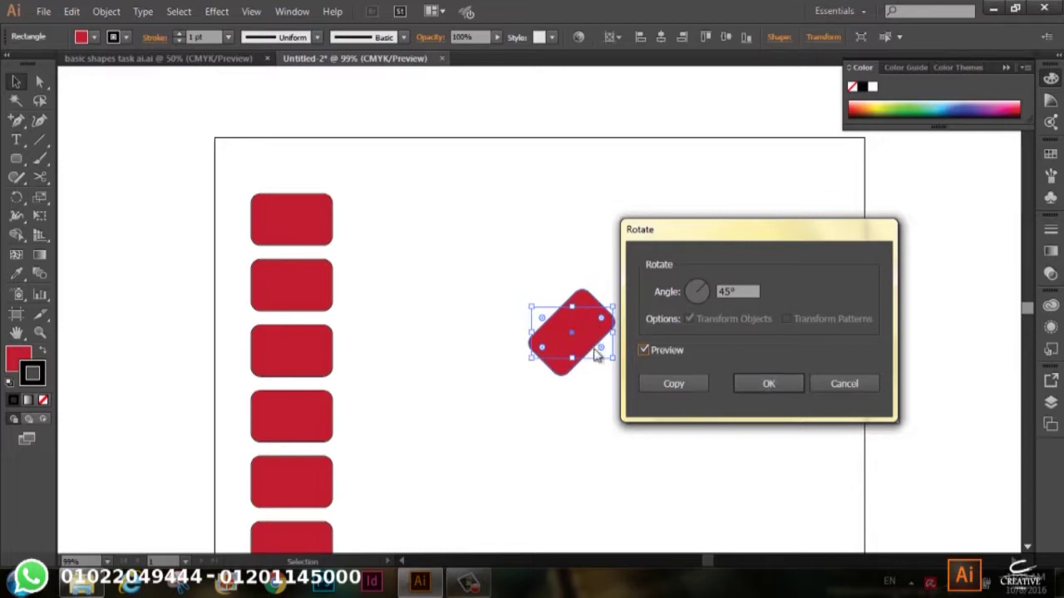
pyautogui.click(693, 384)
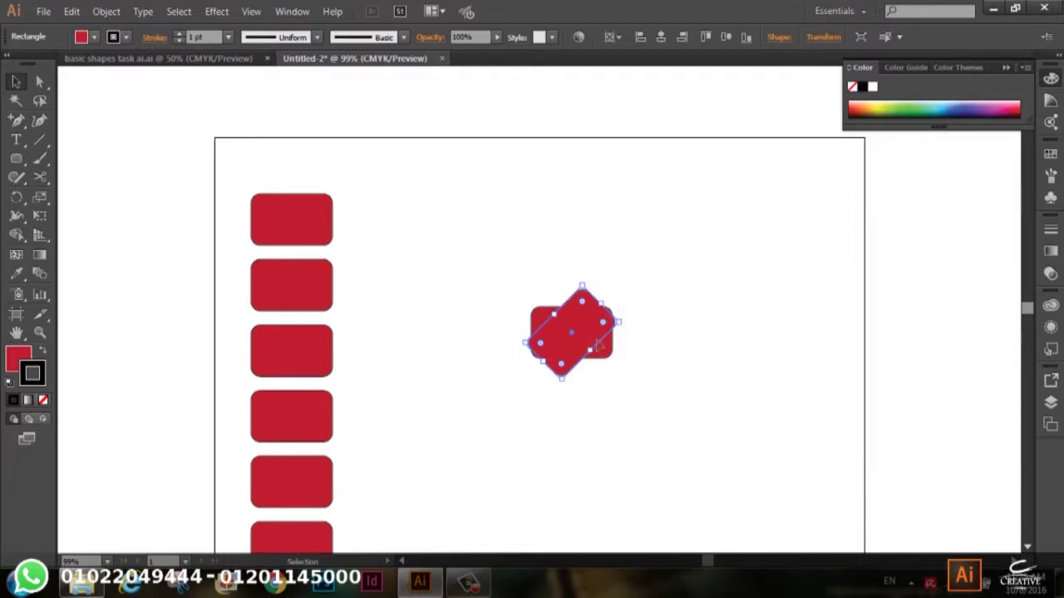
# Repeat the 45° rotated copy with Ctrl+D, then select the resulting scalloped flower shape.
pyautogui.click(629, 363)
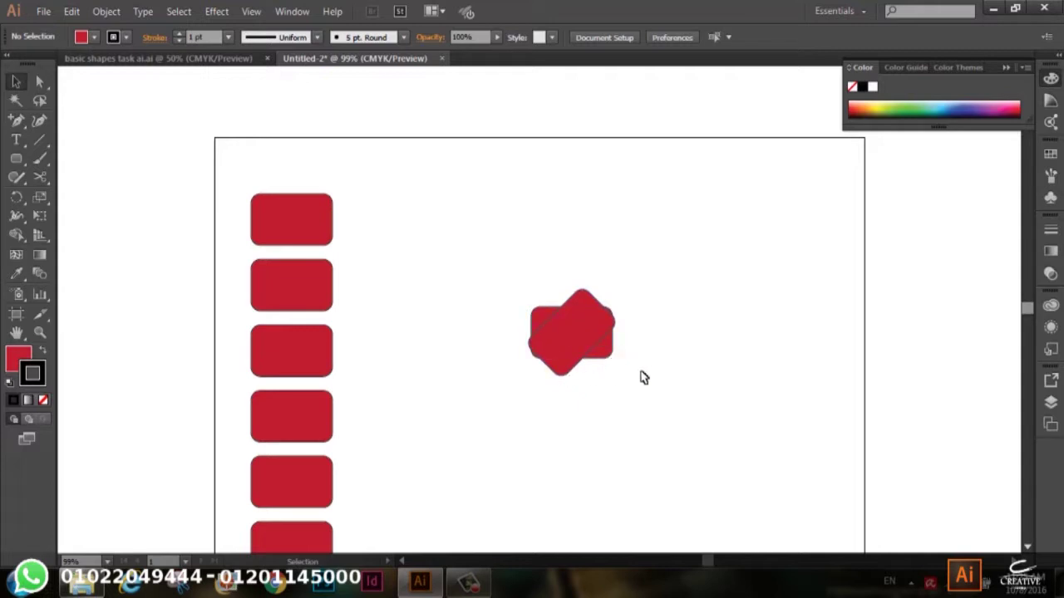
pyautogui.click(586, 336)
pyautogui.press('a')
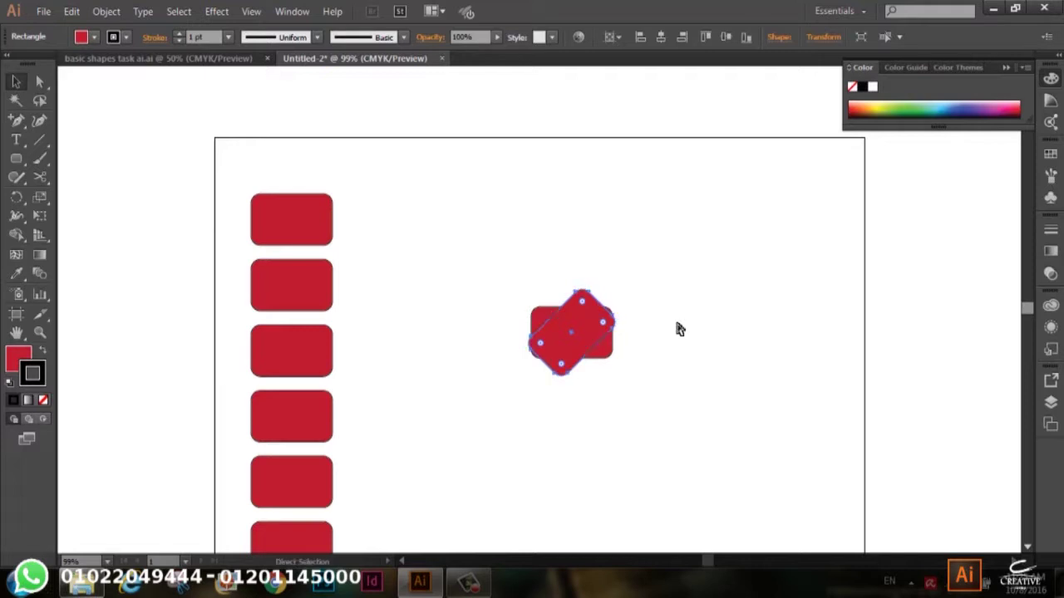
pyautogui.hotkey('ctrl', 'd')
pyautogui.hotkey('ctrl', 'd')
pyautogui.press('v')
pyautogui.click(678, 329)
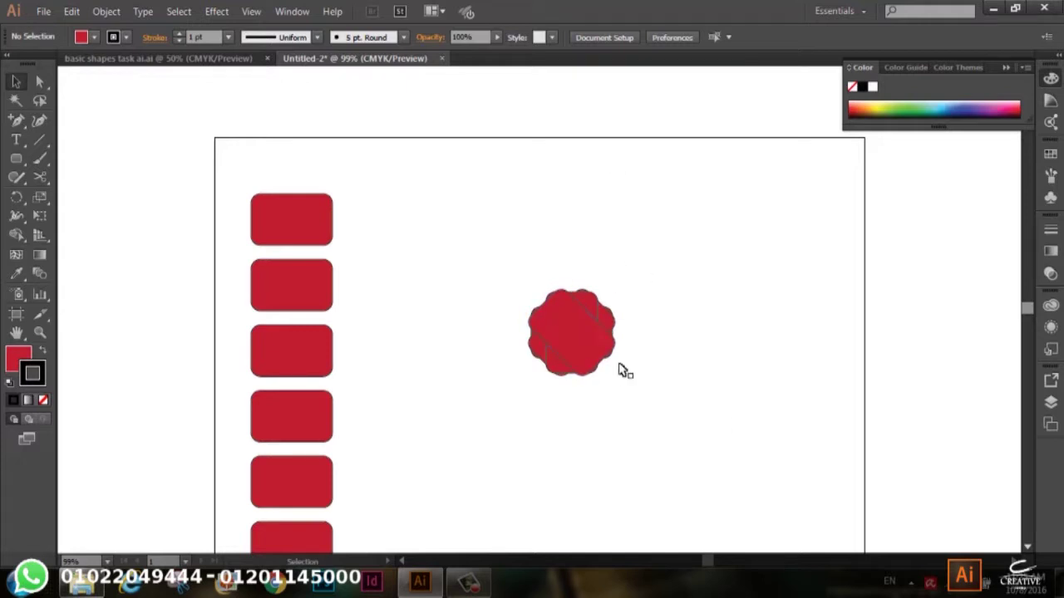
pyautogui.click(580, 343)
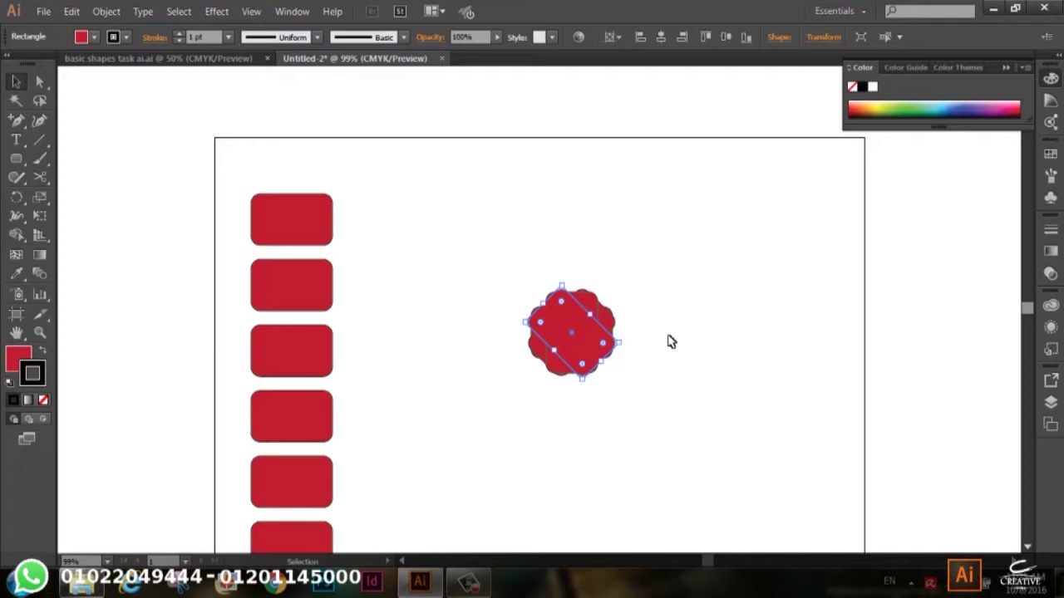
# Drag the rotated rectangle copies apart, moving one out to the right.
pyautogui.moveTo(613, 327); pyautogui.dragTo(729, 301)
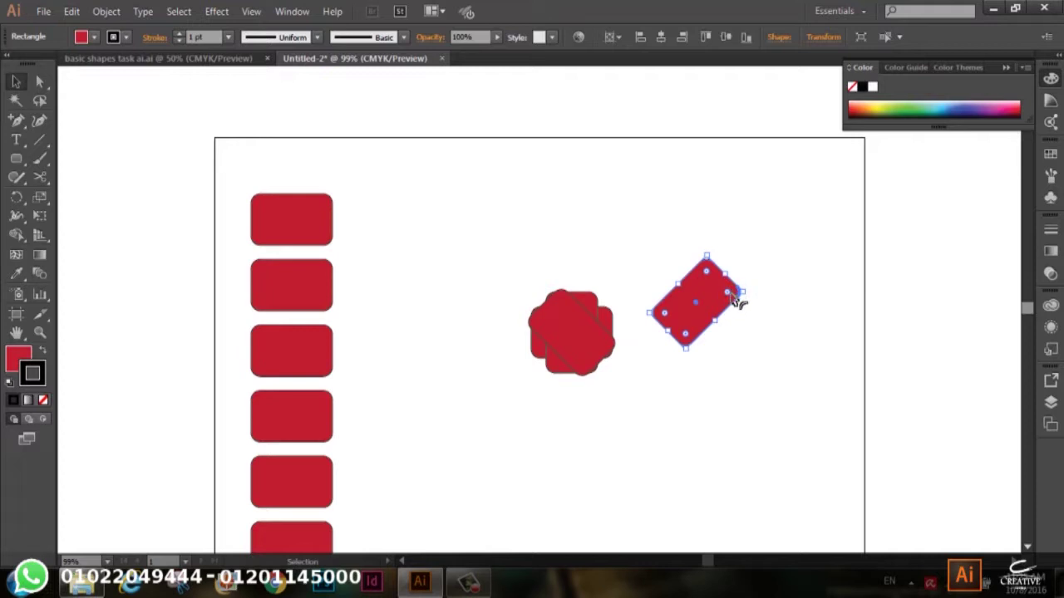
pyautogui.click(556, 331)
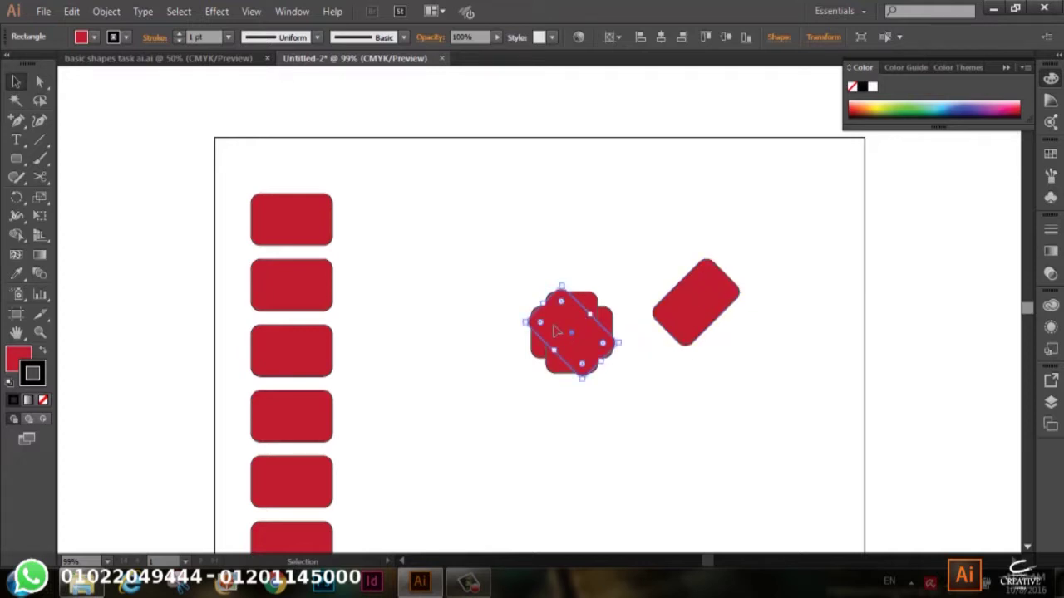
pyautogui.moveTo(559, 331); pyautogui.dragTo(657, 302)
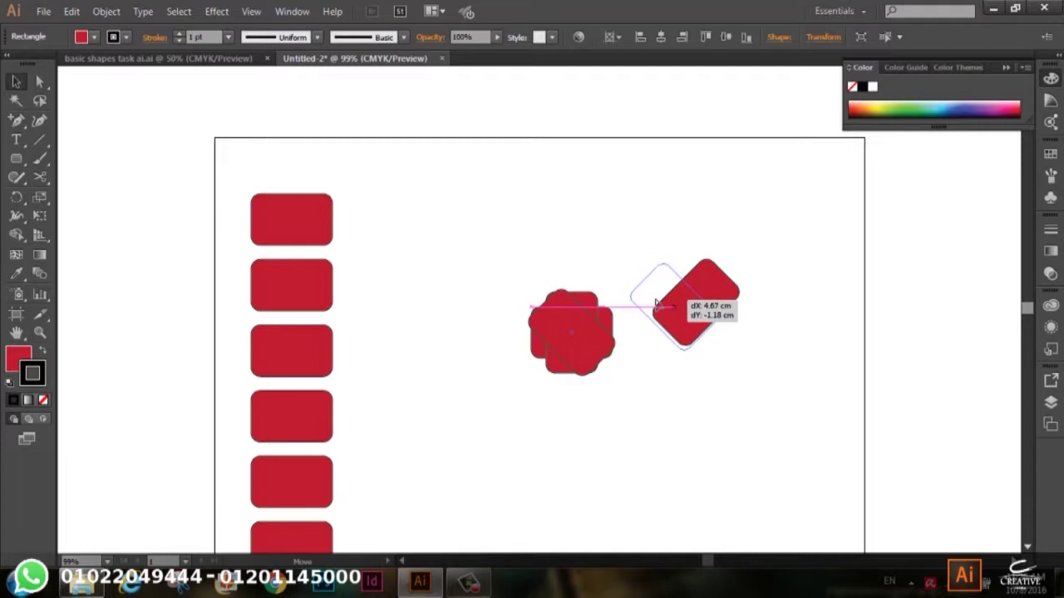
pyautogui.moveTo(656, 302); pyautogui.dragTo(657, 301)
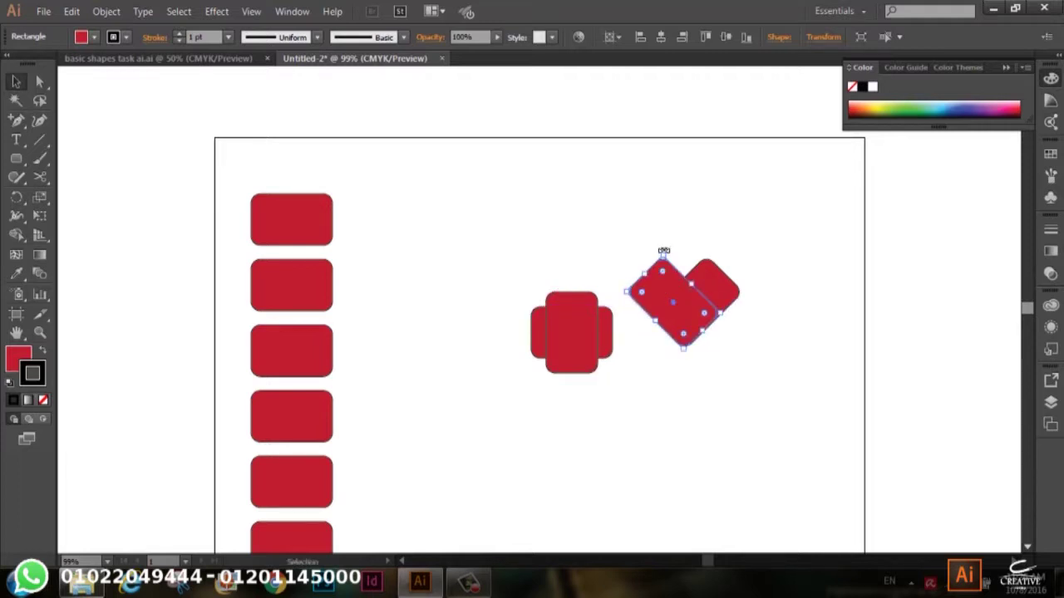
pyautogui.click(719, 320)
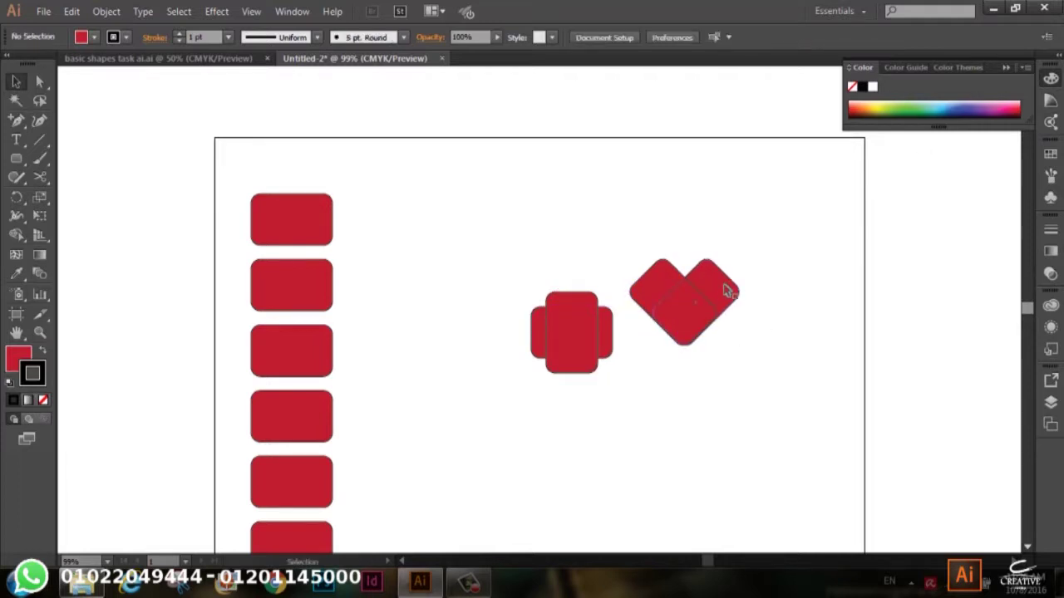
pyautogui.click(723, 286)
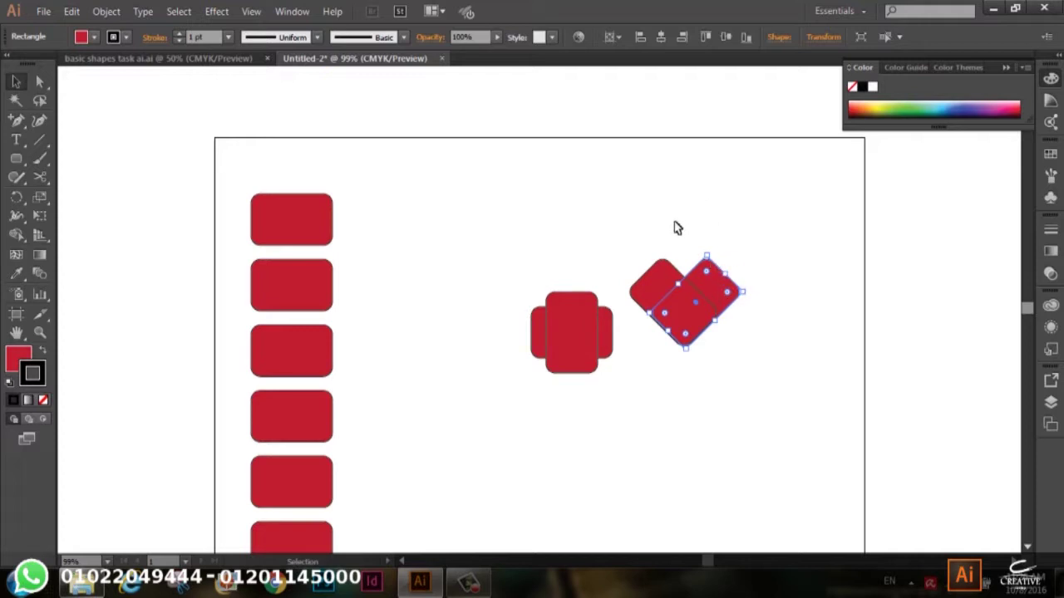
# Move the vertical rounded rectangle up near the diamond and shift the rotated rectangle up-left.
pyautogui.moveTo(572, 332)
pyautogui.mouseDown()
pyautogui.moveTo(587, 263)
pyautogui.moveTo(681, 247)
pyautogui.mouseUp()
pyautogui.click(766, 237)
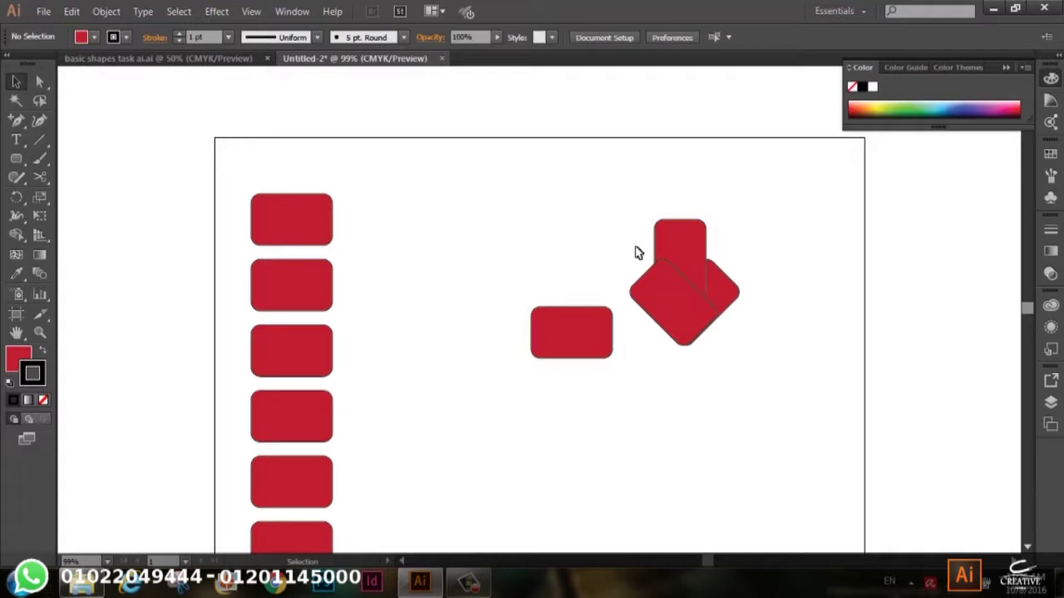
pyautogui.click(690, 249)
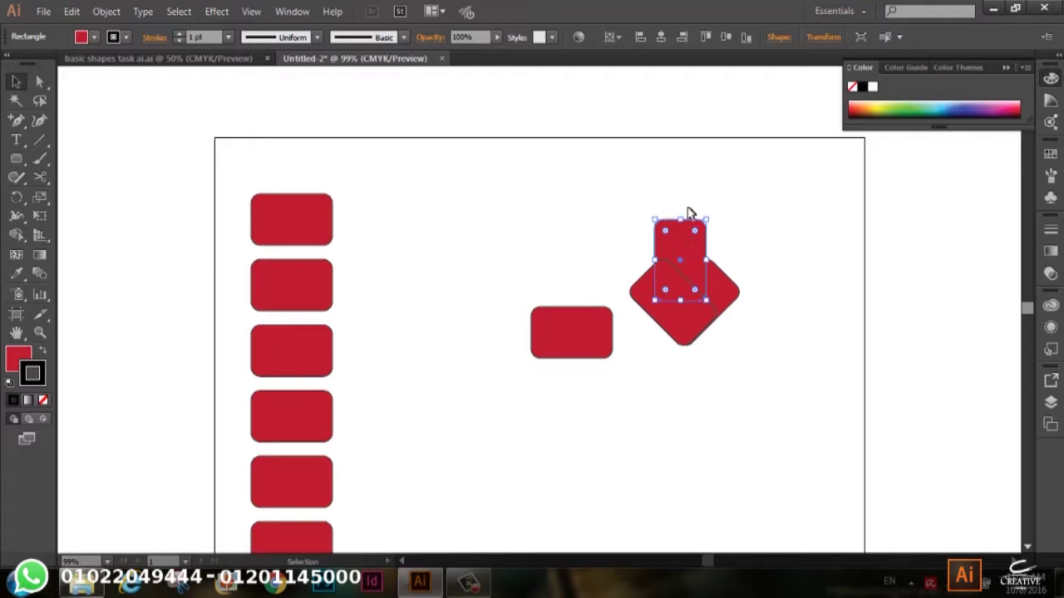
pyautogui.click(679, 231)
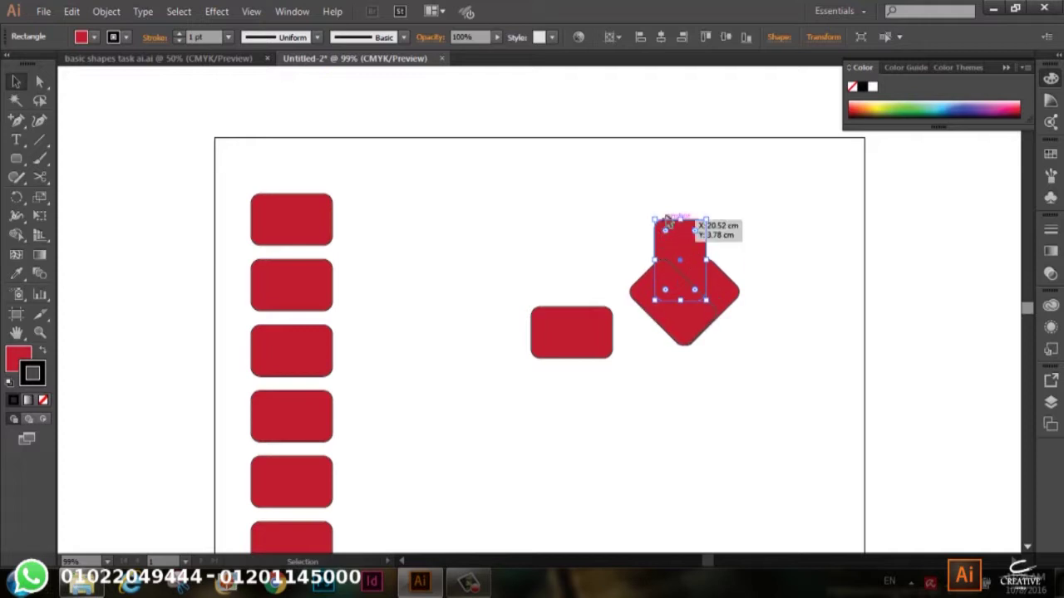
pyautogui.moveTo(684, 320); pyautogui.dragTo(653, 285)
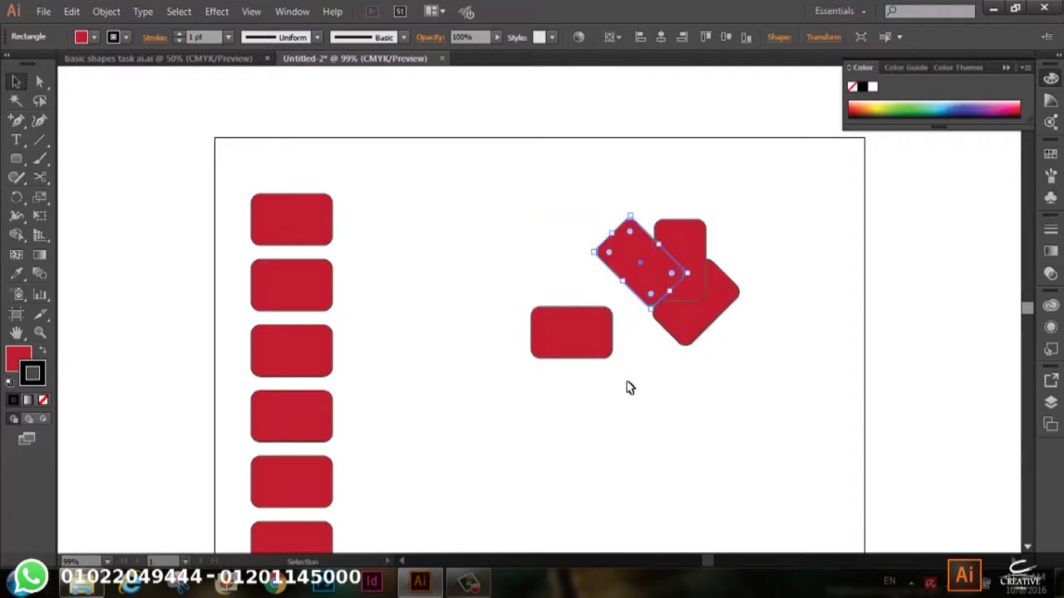
# Delete the three overlapping rotated pieces, leaving the horizontal rounded rectangle.
pyautogui.click(639, 396)
pyautogui.moveTo(733, 200); pyautogui.dragTo(663, 315)
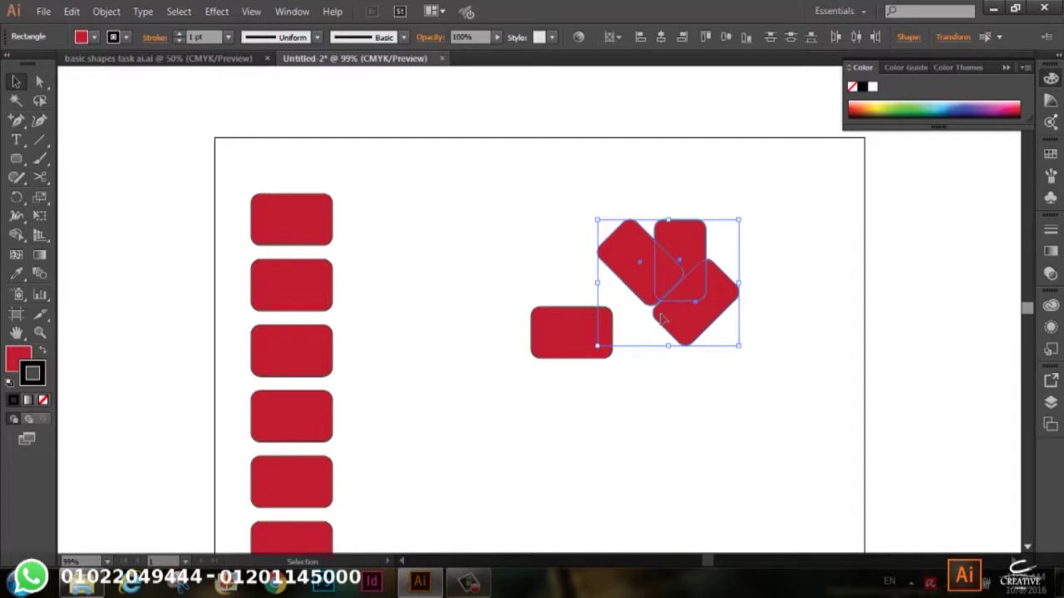
pyautogui.press('Delete')
pyautogui.click(582, 355)
# Add an anchor point at the middle of the red rectangle's top edge.
pyautogui.rightClick(585, 331)
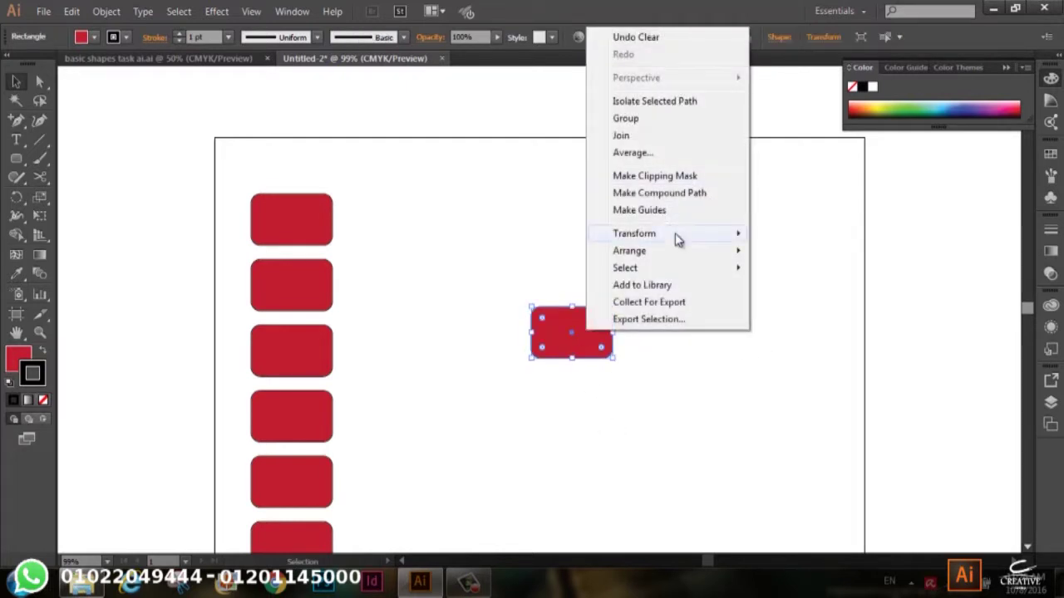
pyautogui.moveTo(634, 233)
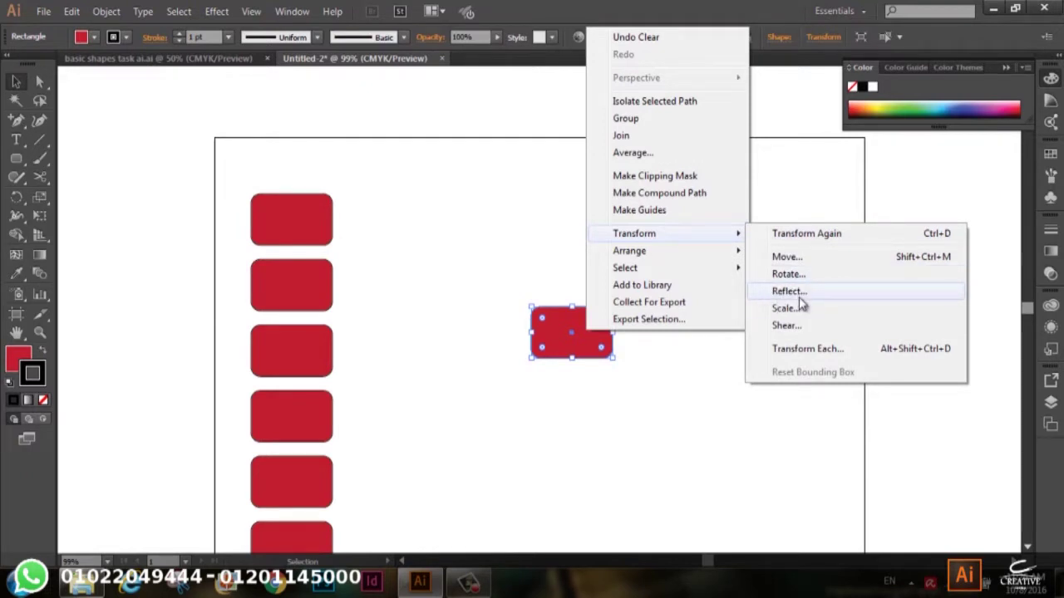
pyautogui.click(698, 404)
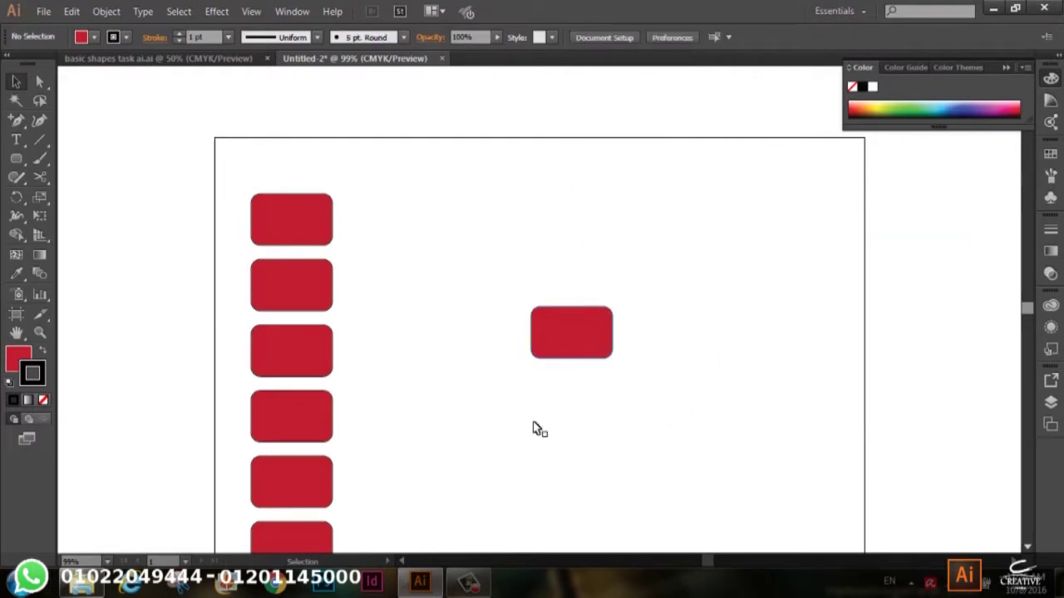
pyautogui.click(555, 337)
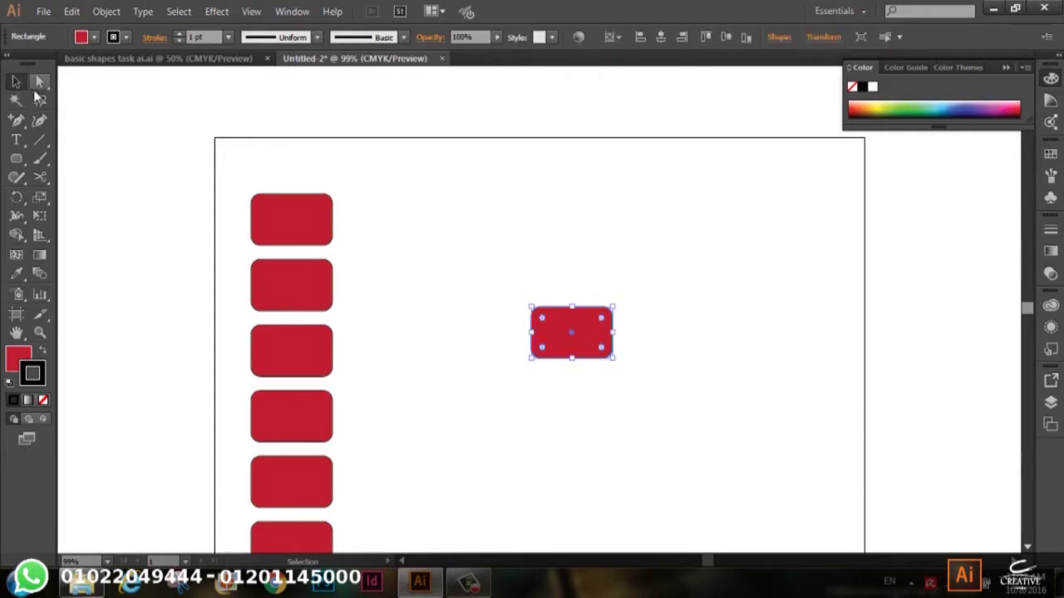
pyautogui.click(20, 123)
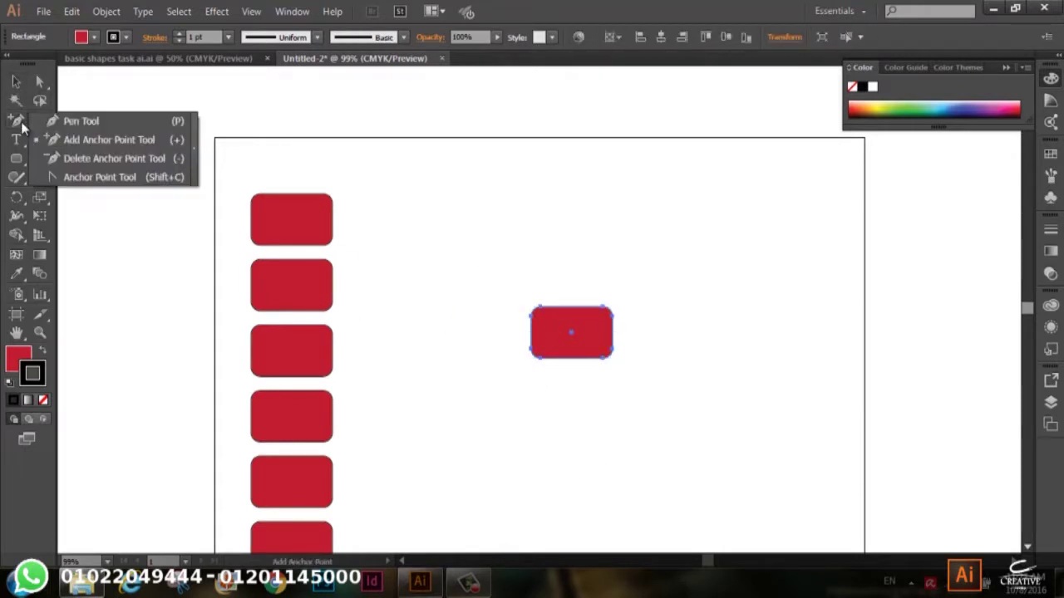
pyautogui.click(87, 140)
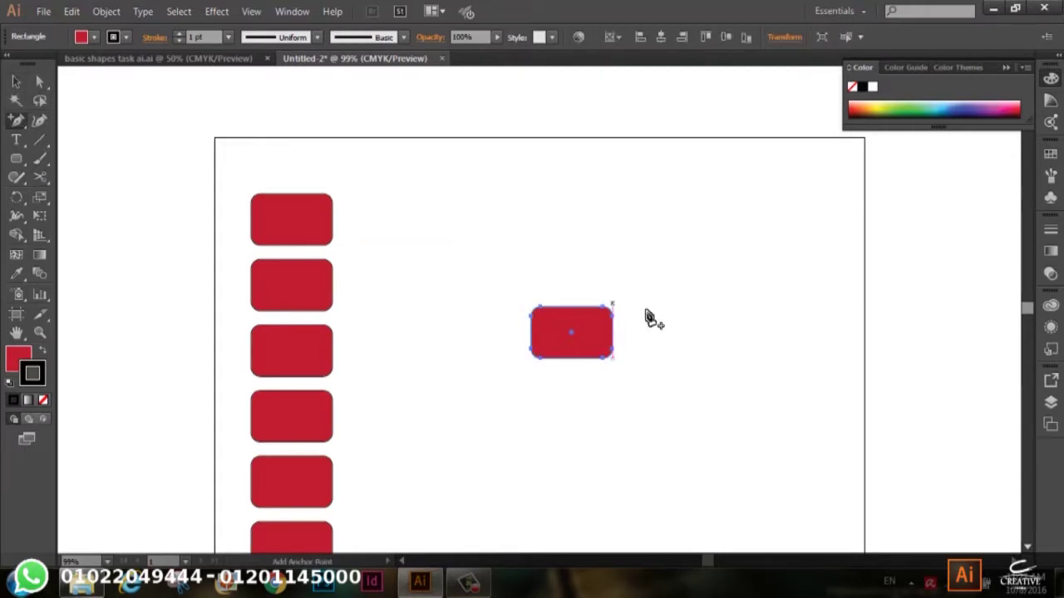
pyautogui.click(578, 309)
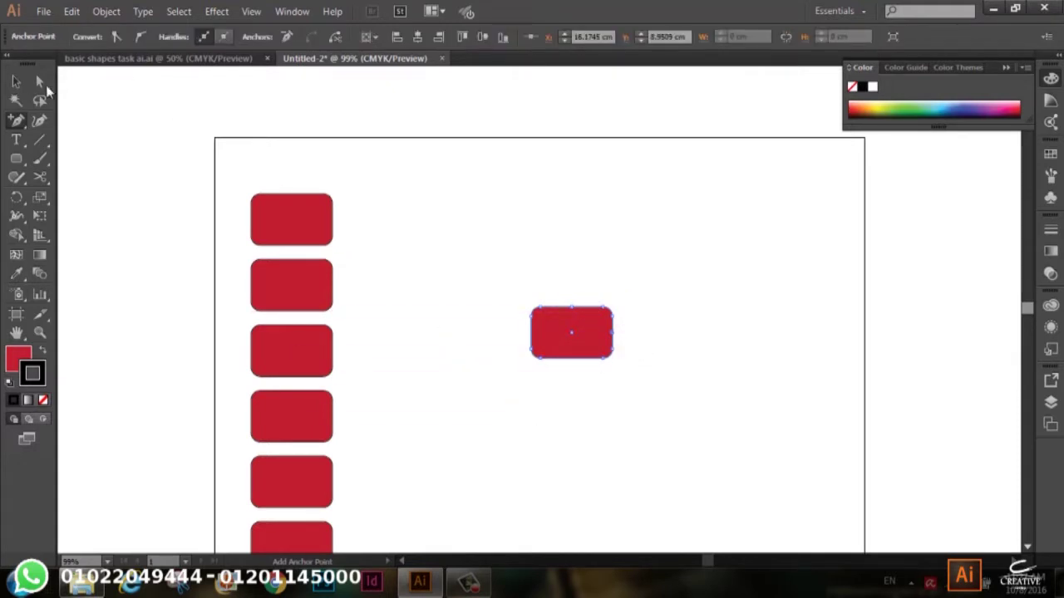
# Drag the new top anchor down and inward to cut the V-shaped notches.
pyautogui.click(38, 83)
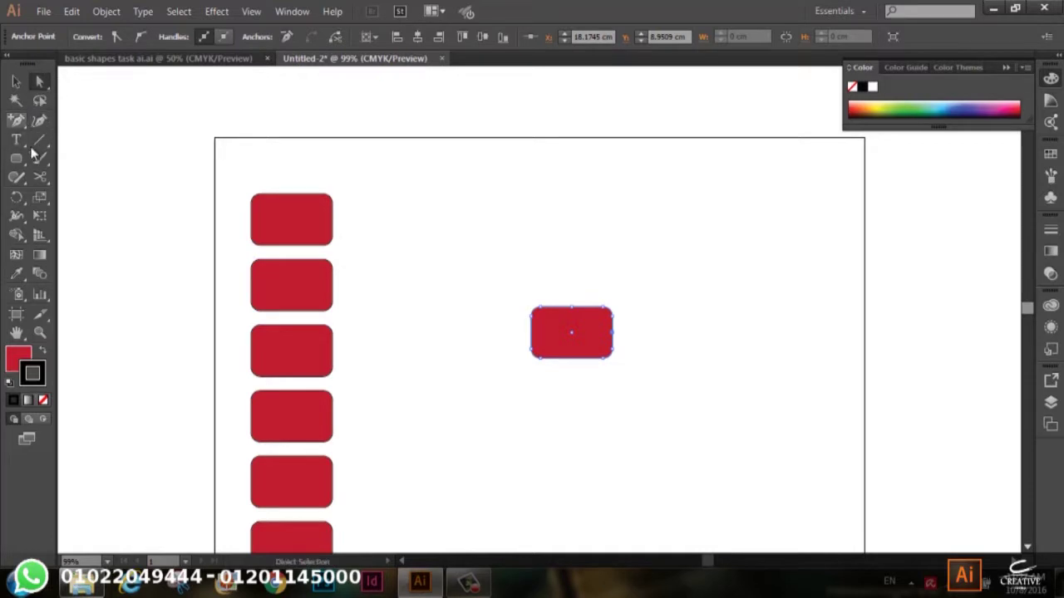
pyautogui.click(573, 310)
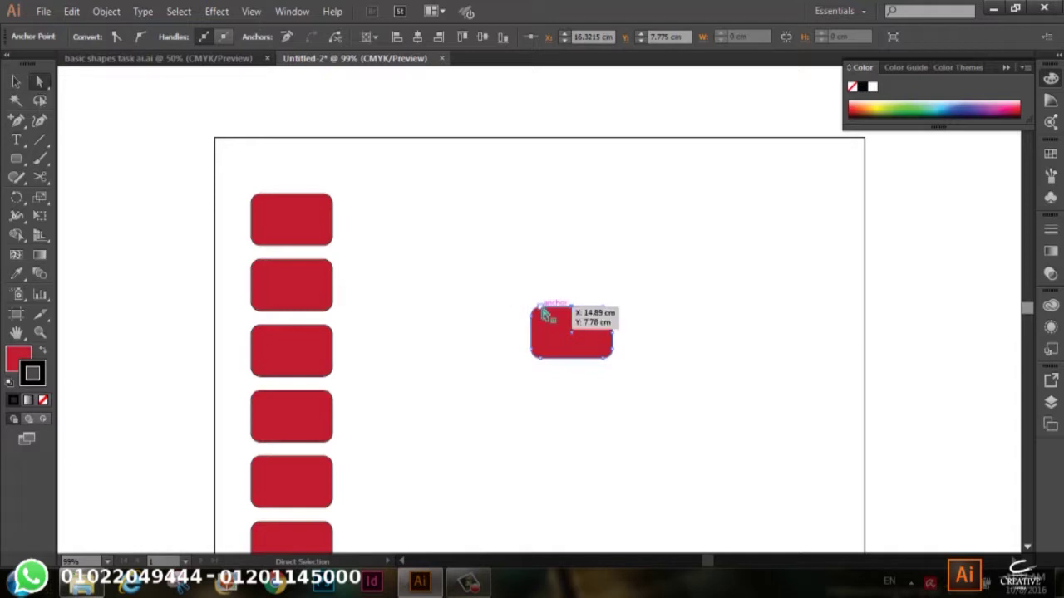
pyautogui.moveTo(573, 311)
pyautogui.mouseDown()
pyautogui.moveTo(572, 330)
pyautogui.moveTo(607, 334)
pyautogui.mouseUp()
pyautogui.click(576, 411)
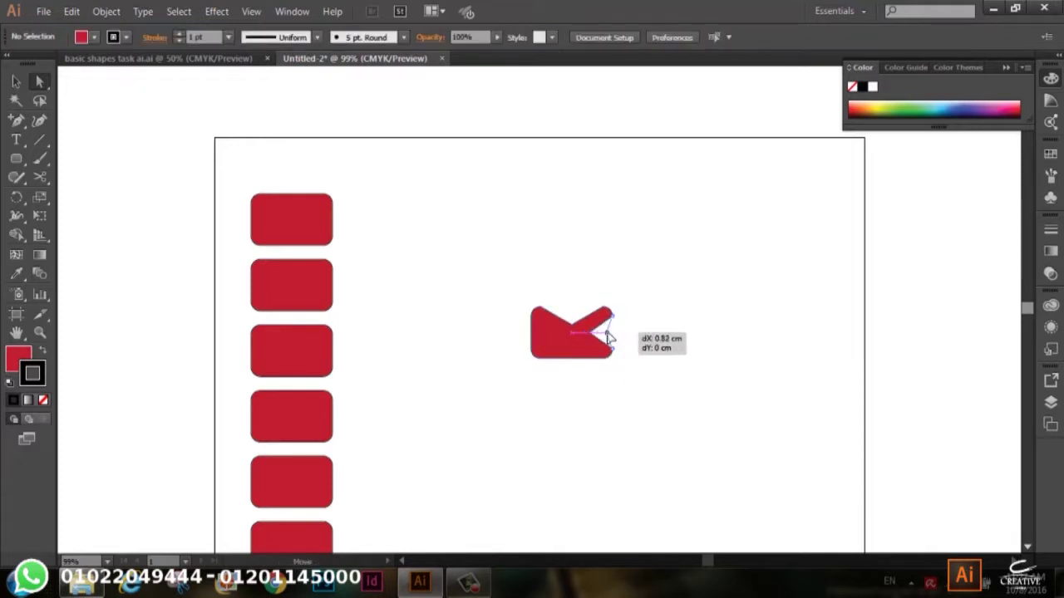
pyautogui.click(615, 404)
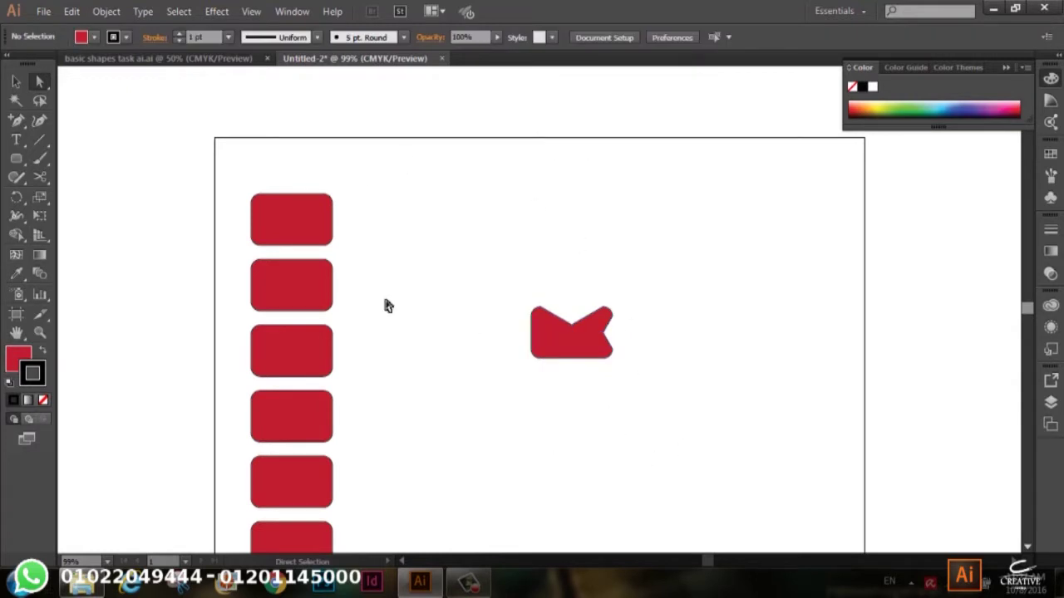
pyautogui.click(14, 80)
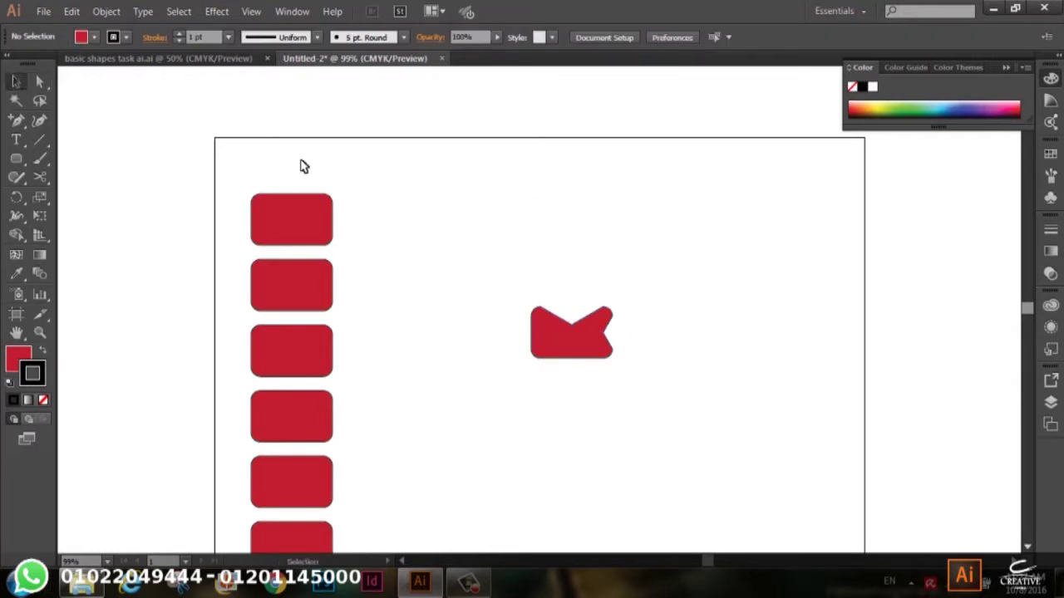
# Reflect the notched red shape across the horizontal axis as a copy.
pyautogui.click(567, 353)
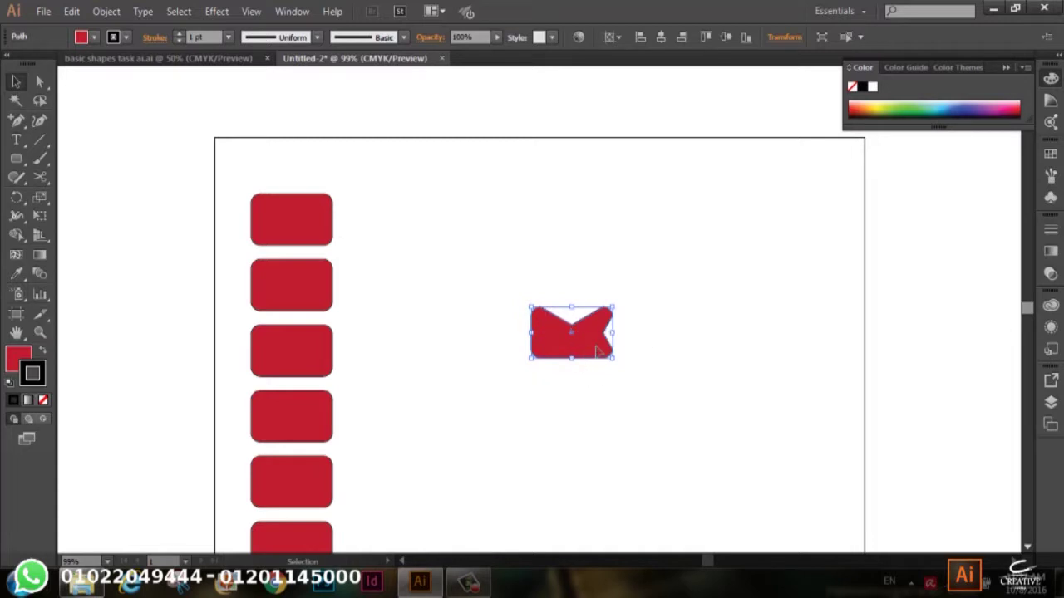
pyautogui.rightClick(595, 349)
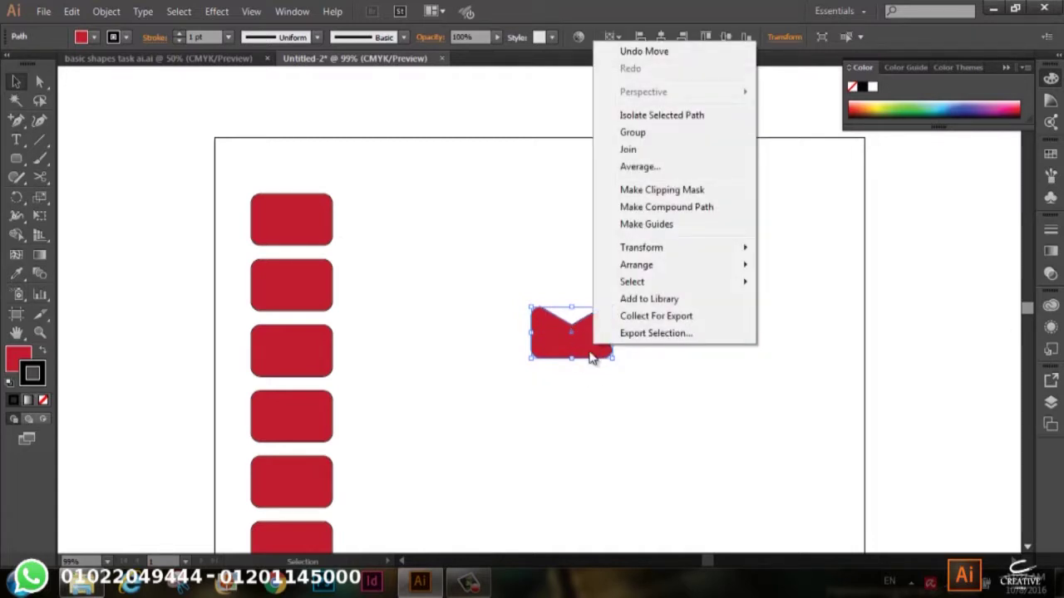
pyautogui.moveTo(642, 248)
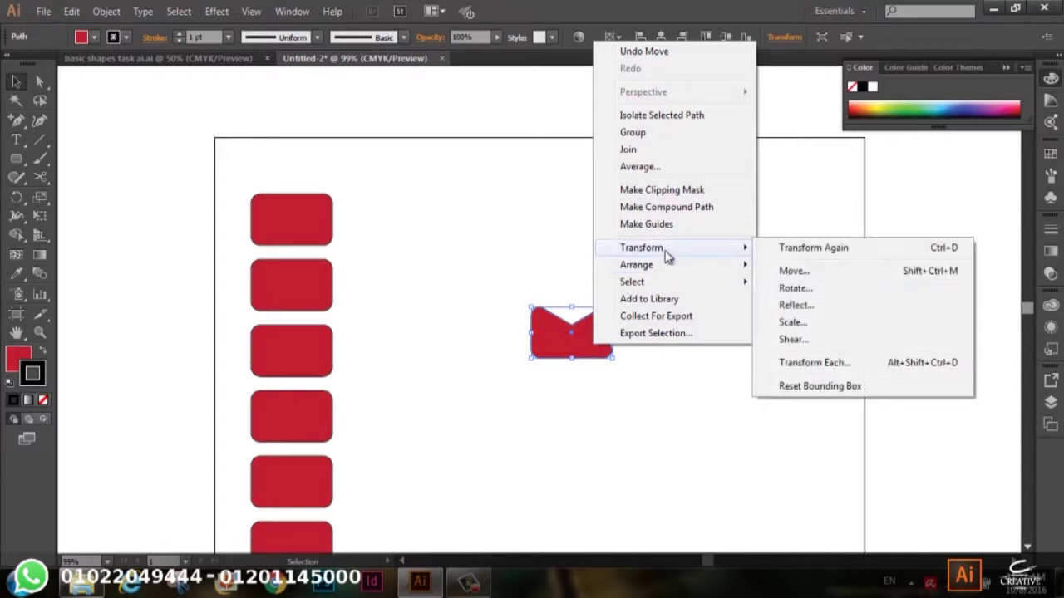
pyautogui.click(810, 311)
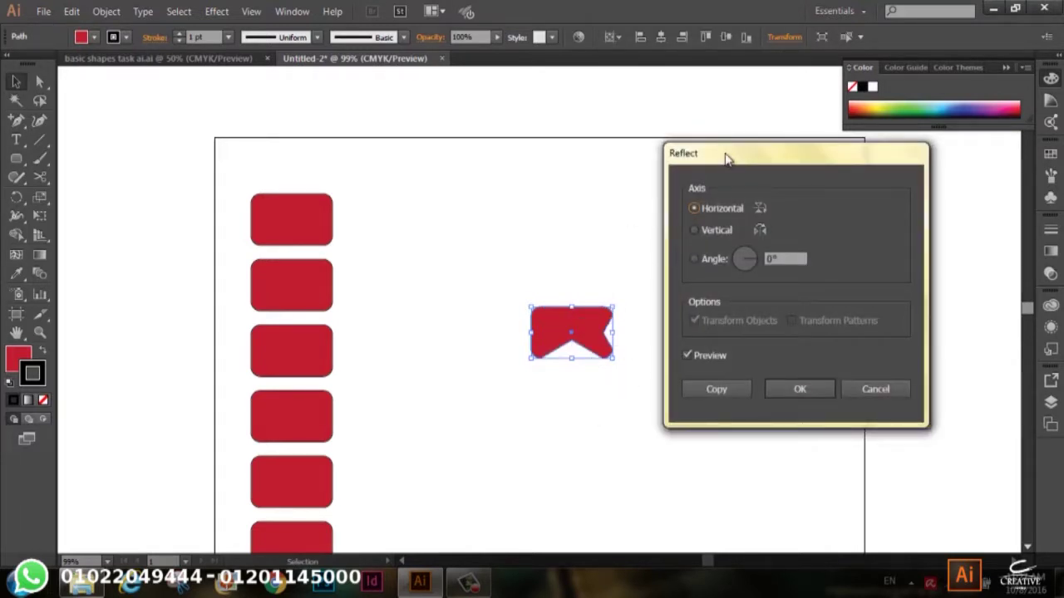
pyautogui.moveTo(724, 154); pyautogui.dragTo(715, 135)
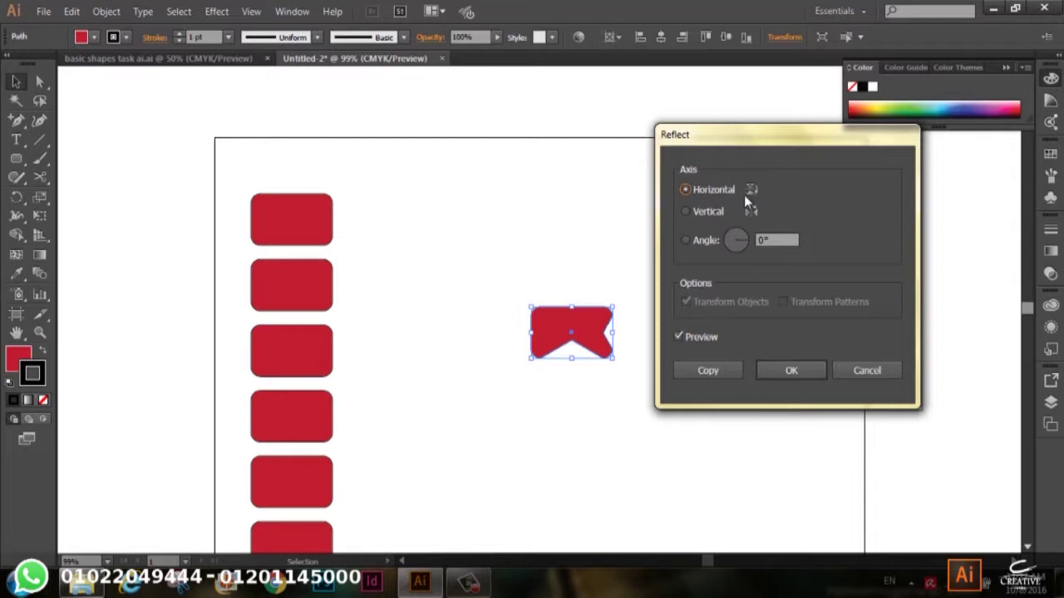
pyautogui.click(698, 212)
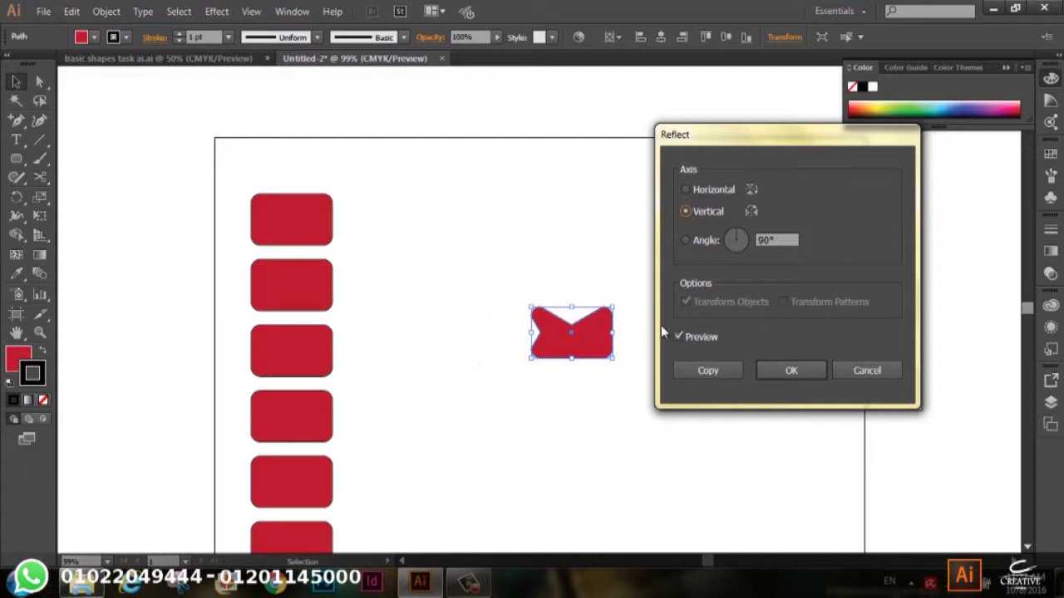
pyautogui.click(729, 191)
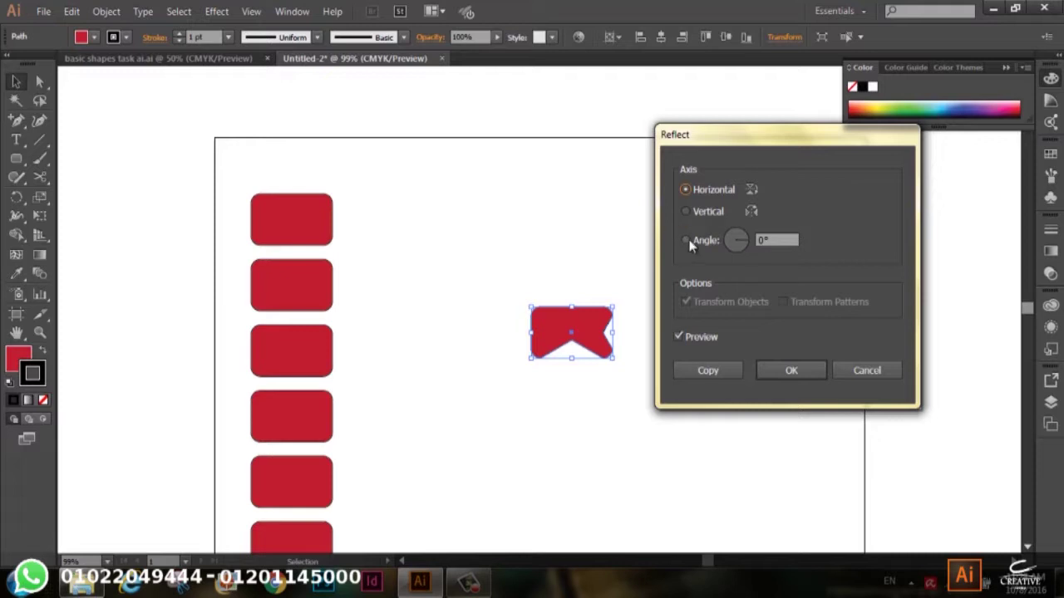
pyautogui.moveTo(745, 238); pyautogui.dragTo(727, 258)
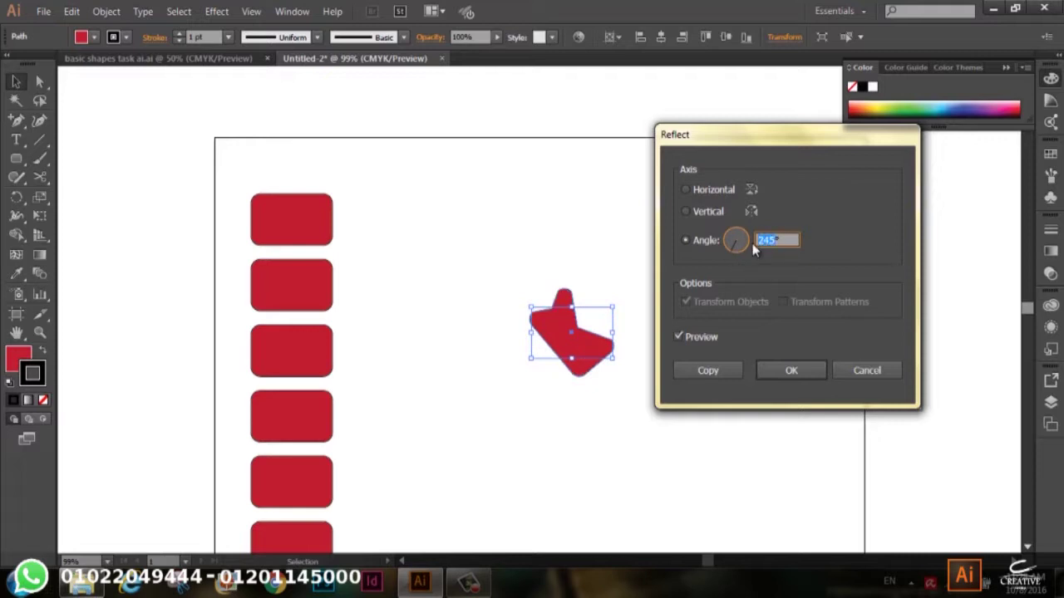
pyautogui.click(700, 194)
pyautogui.click(712, 213)
pyautogui.click(706, 189)
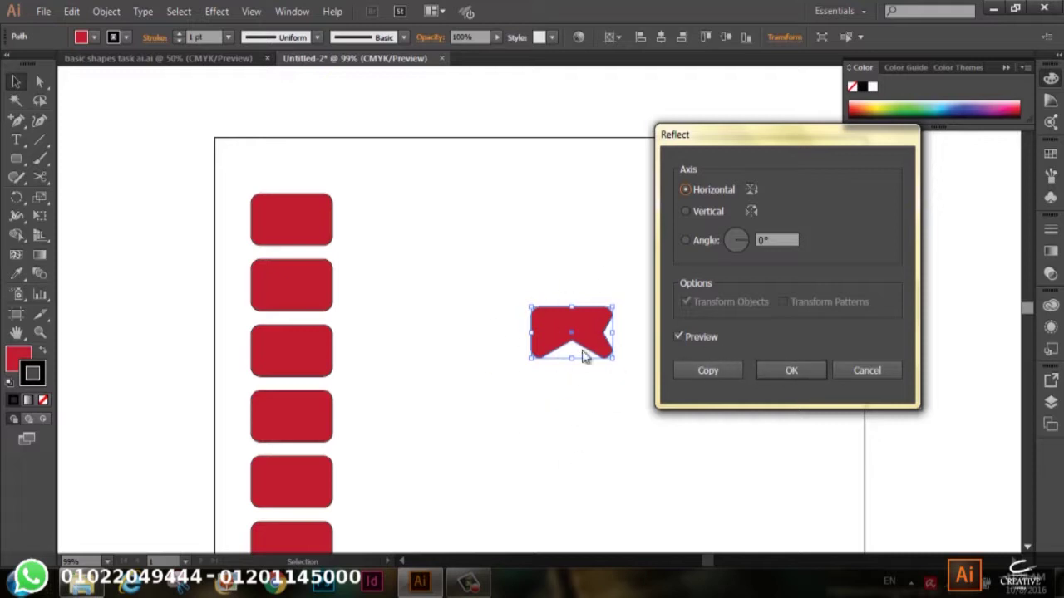
pyautogui.click(704, 376)
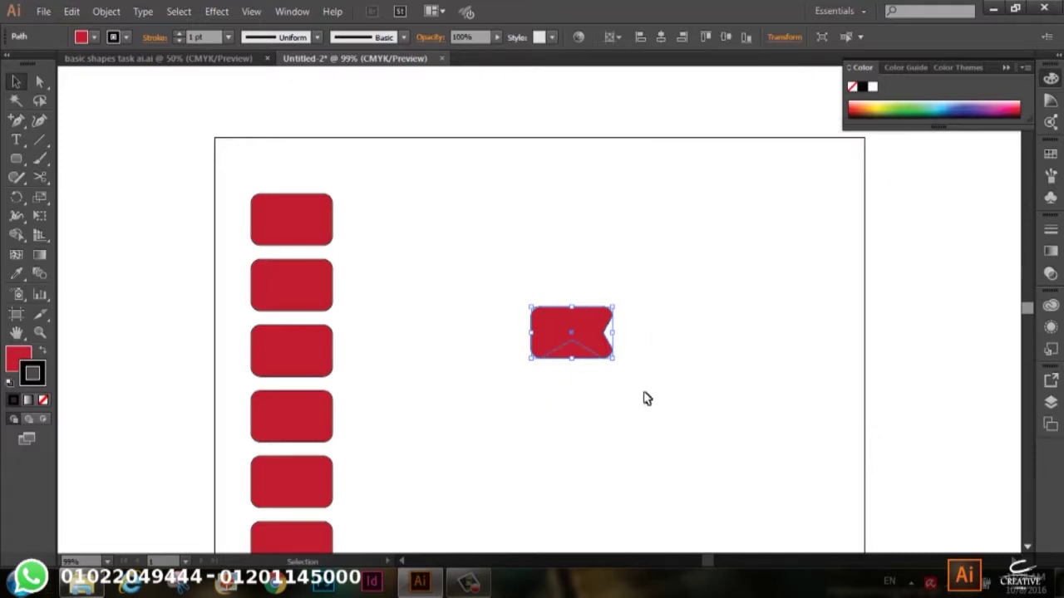
# Delete the notched shape and its reflected copy.
pyautogui.moveTo(598, 326); pyautogui.dragTo(600, 241)
pyautogui.click(582, 392)
pyautogui.moveTo(582, 392)
pyautogui.mouseDown()
pyautogui.moveTo(600, 291)
pyautogui.moveTo(585, 332)
pyautogui.moveTo(572, 271)
pyautogui.mouseUp()
pyautogui.moveTo(646, 231); pyautogui.dragTo(547, 379)
pyautogui.press('Delete')
# Move the top rounded rectangle to the artboard middle and preview a uniform 150% scale.
pyautogui.moveTo(295, 218); pyautogui.dragTo(331, 228)
pyautogui.moveTo(525, 304); pyautogui.dragTo(607, 367)
pyautogui.rightClick(608, 366)
pyautogui.moveTo(649, 267)
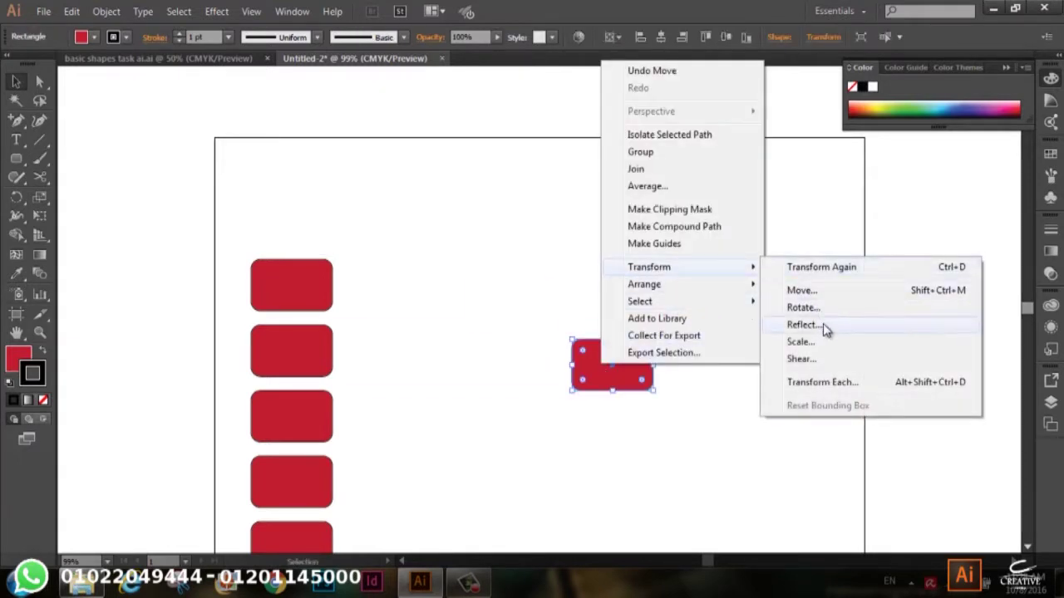
pyautogui.click(832, 344)
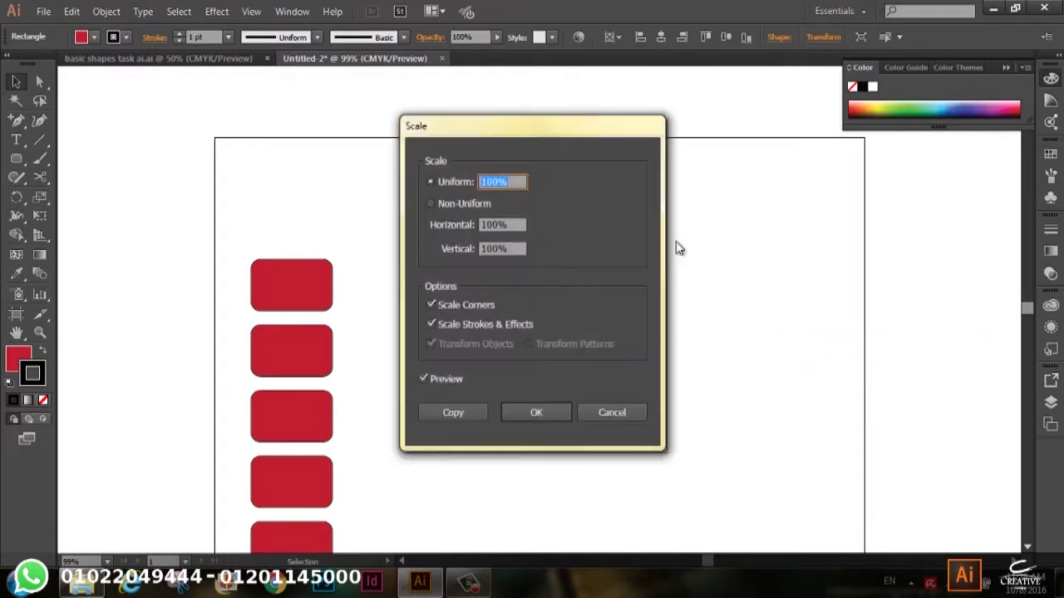
pyautogui.moveTo(535, 133)
pyautogui.mouseDown()
pyautogui.moveTo(756, 133)
pyautogui.moveTo(883, 183)
pyautogui.mouseUp()
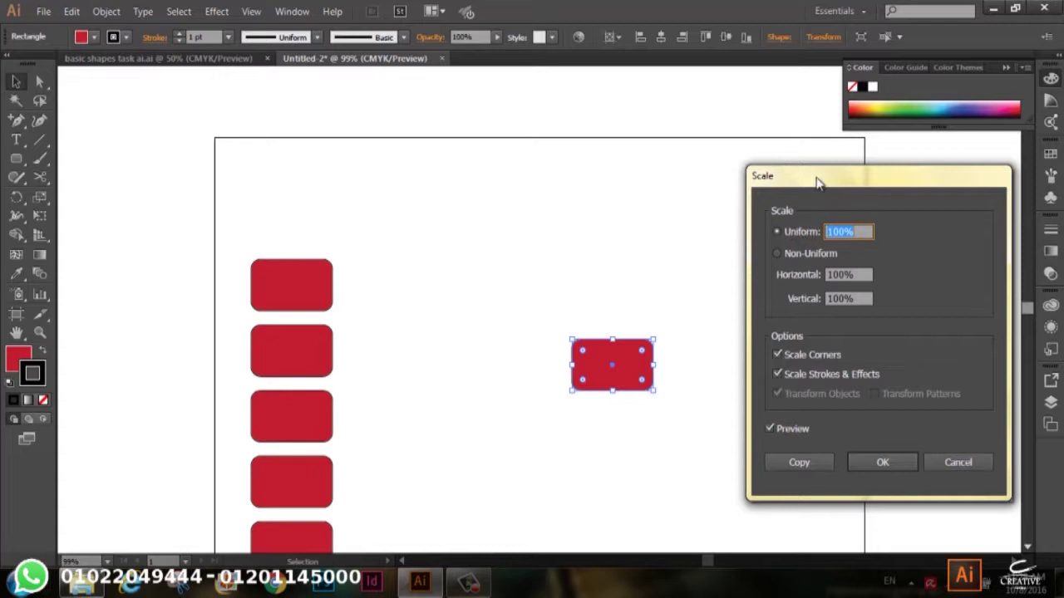
pyautogui.moveTo(817, 177); pyautogui.dragTo(777, 136)
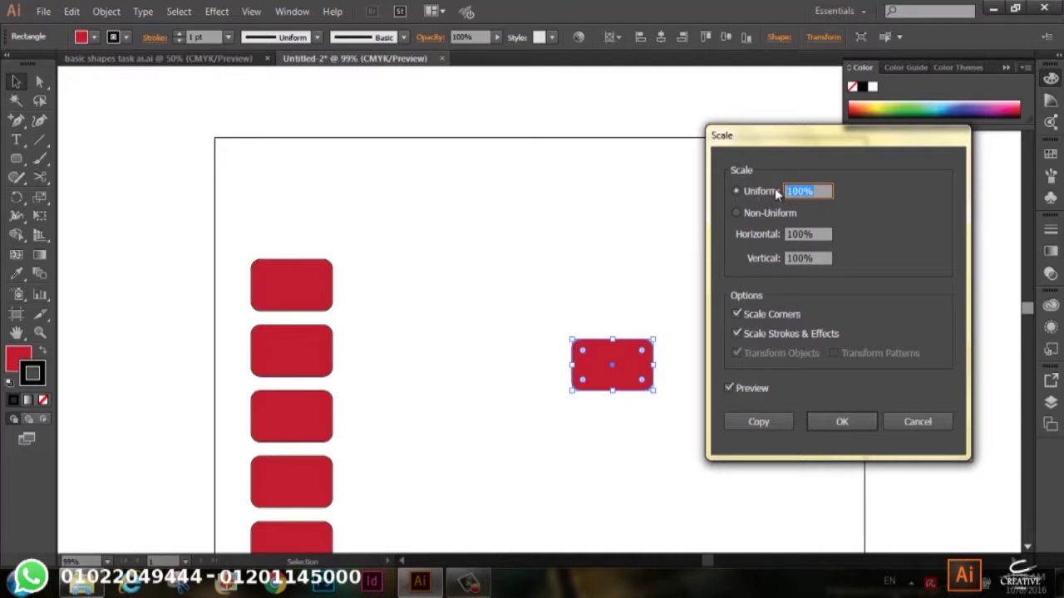
pyautogui.click(803, 191)
pyautogui.doubleClick(797, 191)
pyautogui.write('150')
pyautogui.click(729, 388)
pyautogui.click(729, 388)
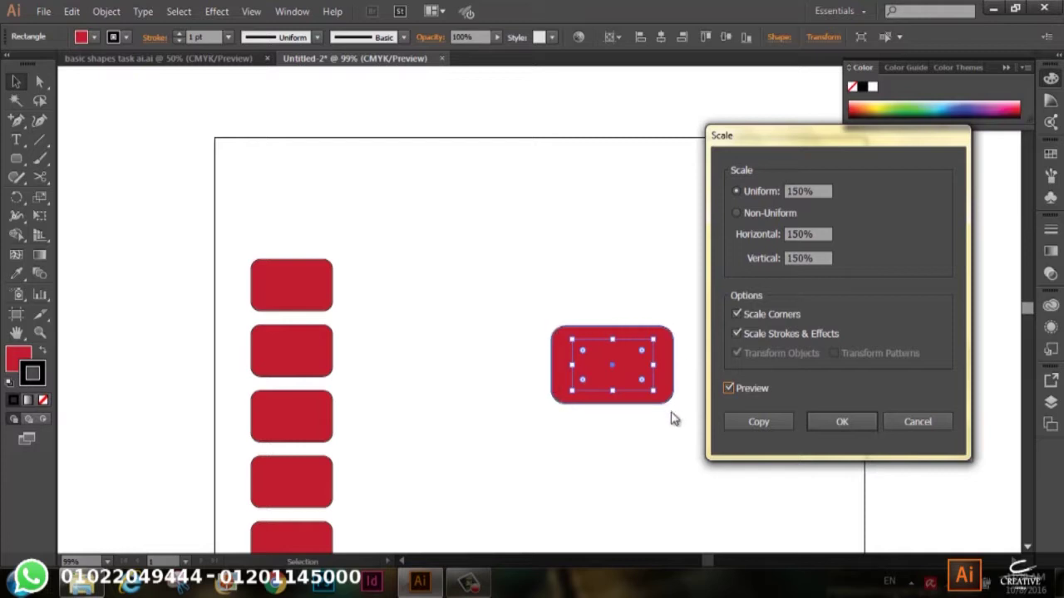
# Scale it non-uniformly to 100% horizontal, 150% vertical, and move it upper right.
pyautogui.click(747, 214)
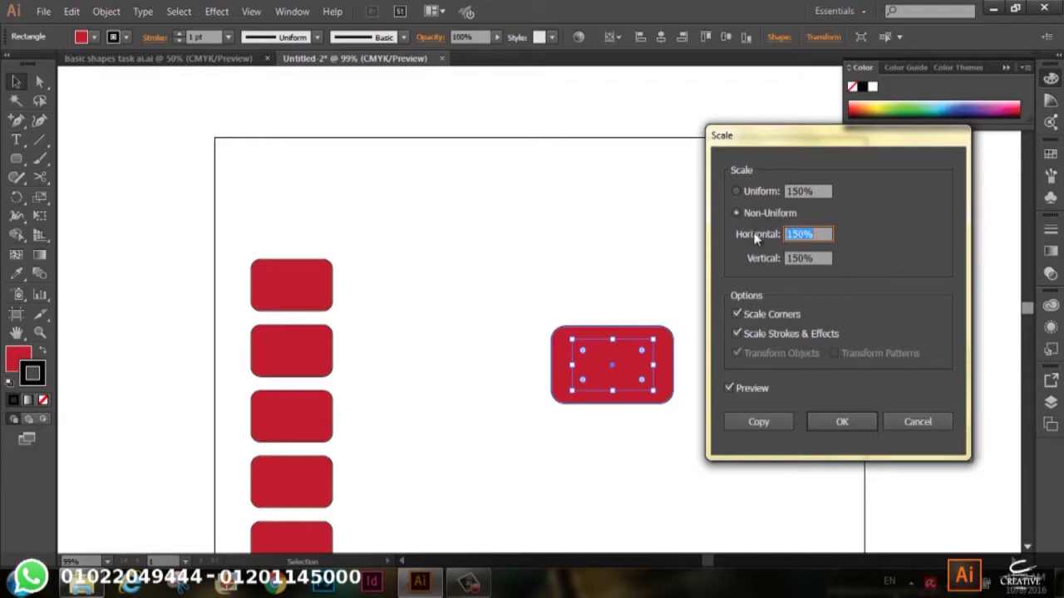
pyautogui.click(798, 258)
pyautogui.write('100')
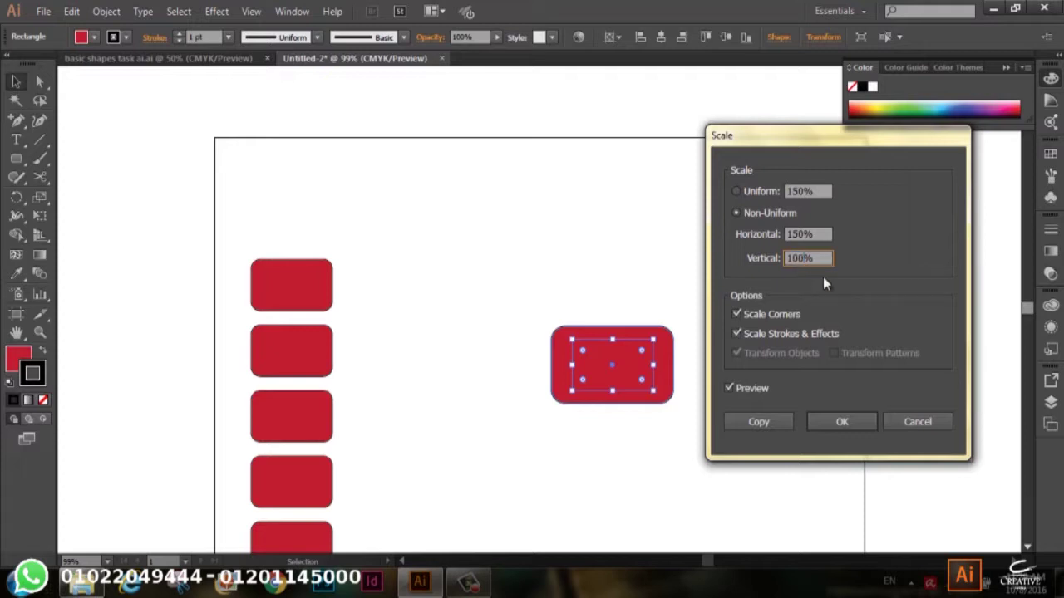
pyautogui.click(746, 384)
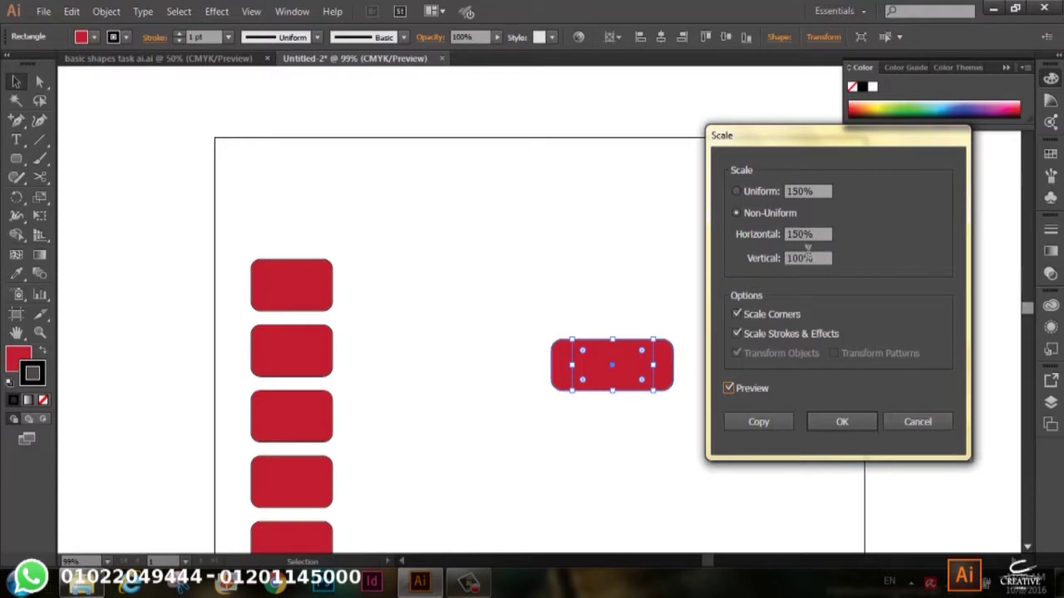
pyautogui.click(754, 213)
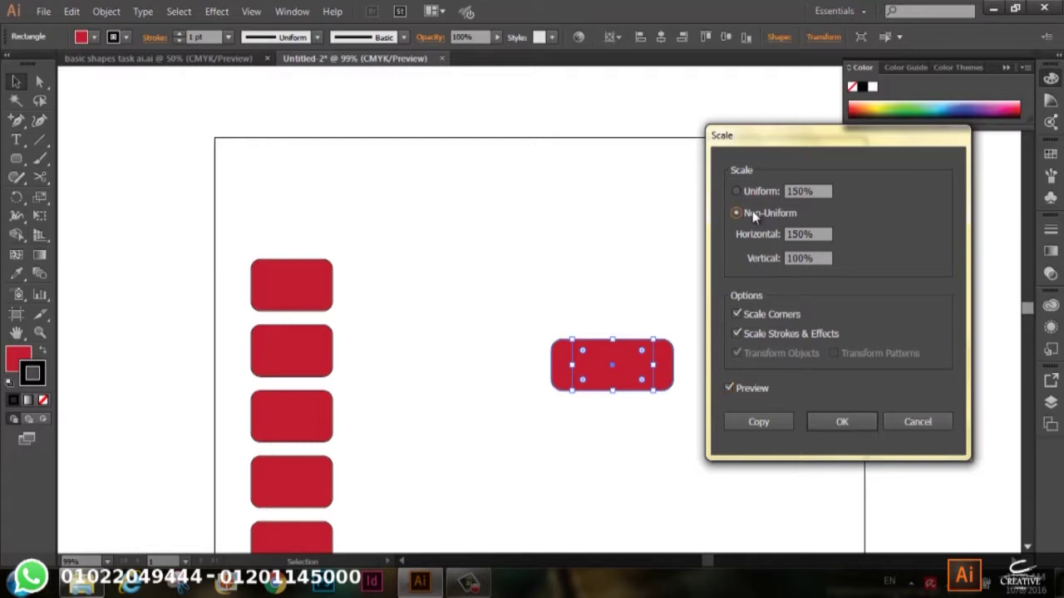
pyautogui.click(795, 234)
pyautogui.write('100')
pyautogui.click(795, 258)
pyautogui.write('150')
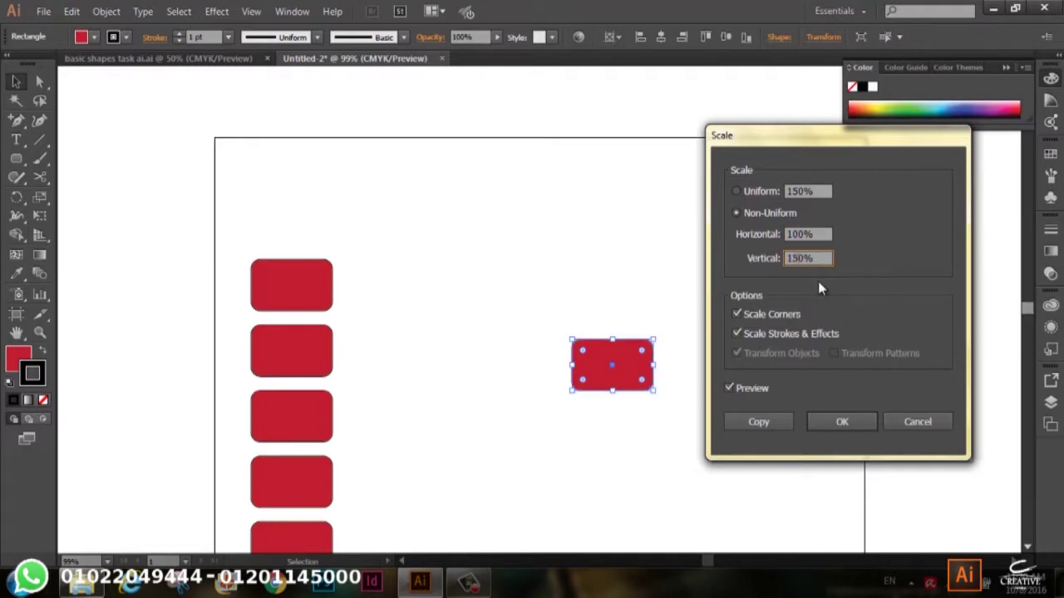
pyautogui.click(747, 389)
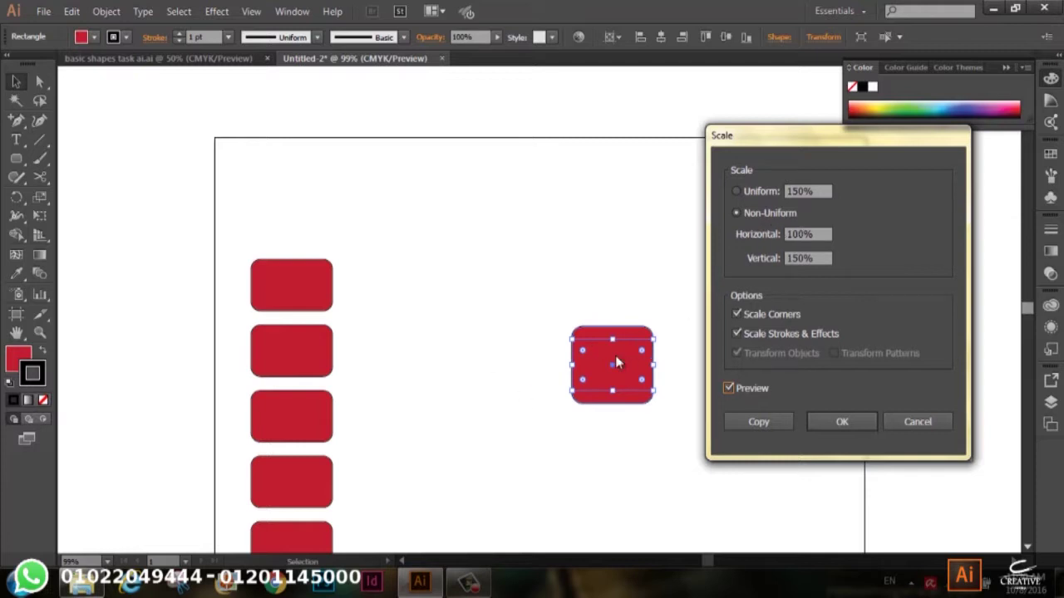
pyautogui.click(776, 426)
pyautogui.click(684, 413)
pyautogui.moveTo(640, 349); pyautogui.dragTo(721, 223)
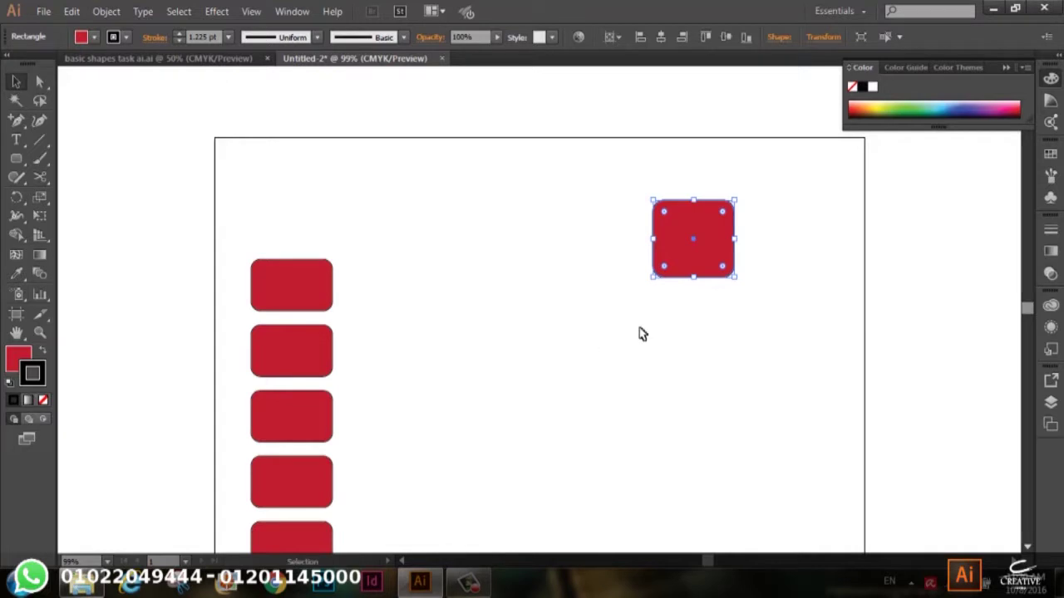
# Move the red rounded square back to the artboard centre and deselect it.
pyautogui.moveTo(696, 238); pyautogui.dragTo(604, 361)
pyautogui.rightClick(622, 356)
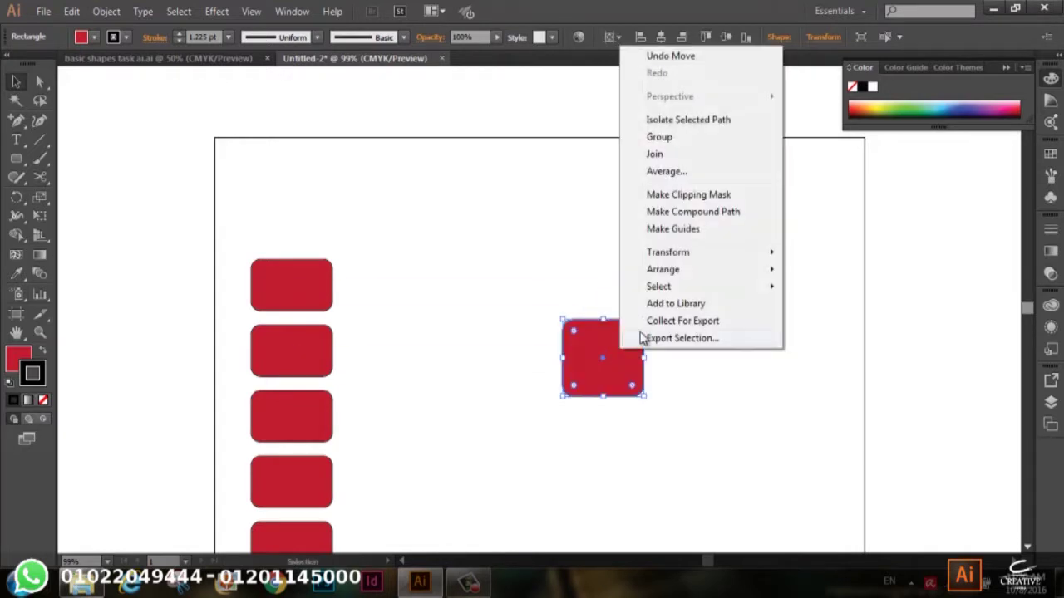
pyautogui.moveTo(667, 252)
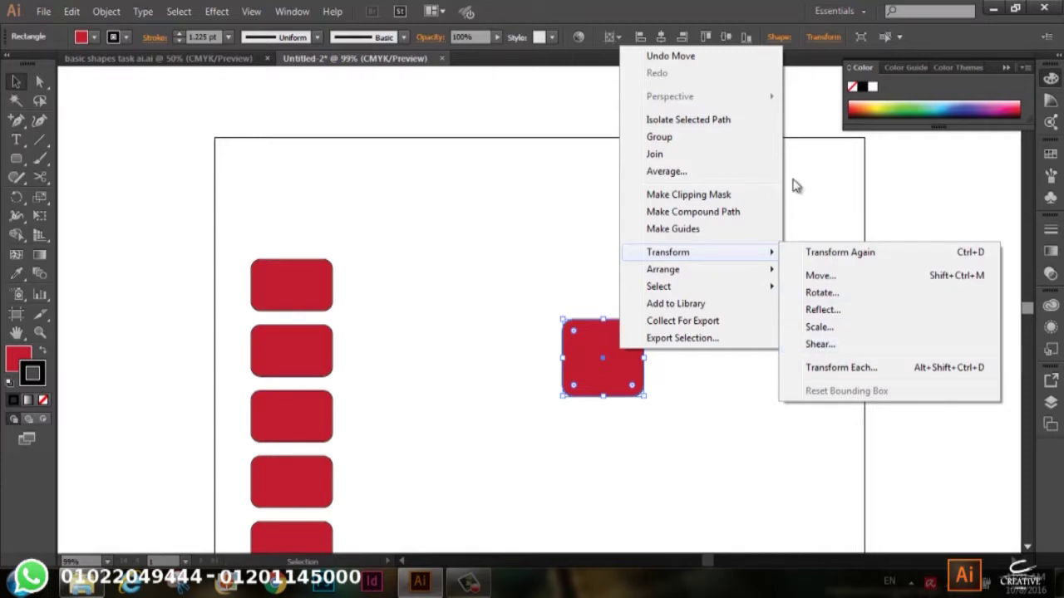
pyautogui.click(802, 191)
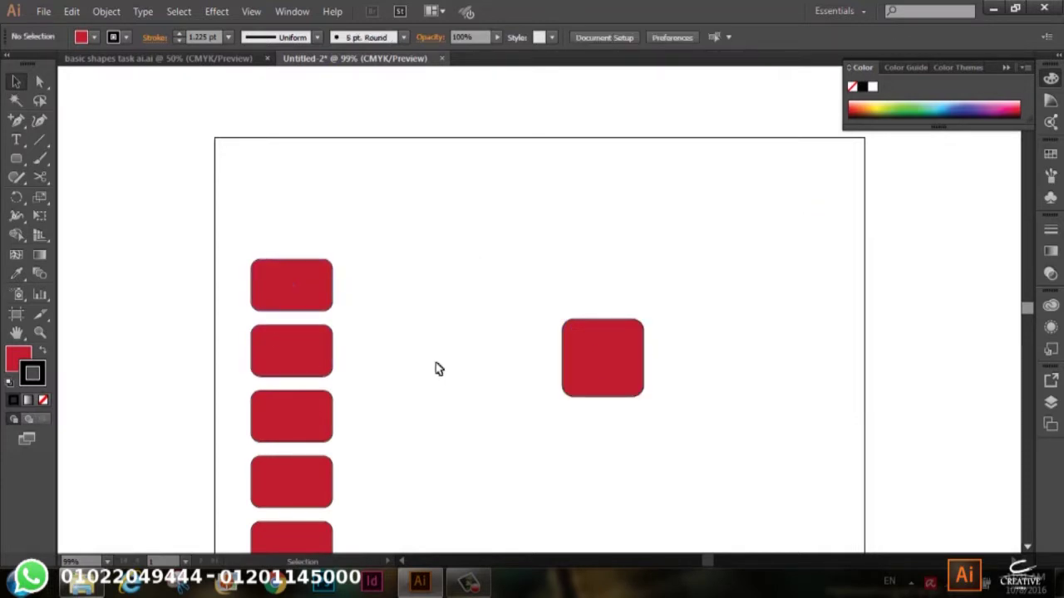
pyautogui.click(17, 159)
# Draw a red rectangle near the top of the artboard.
pyautogui.click(93, 158)
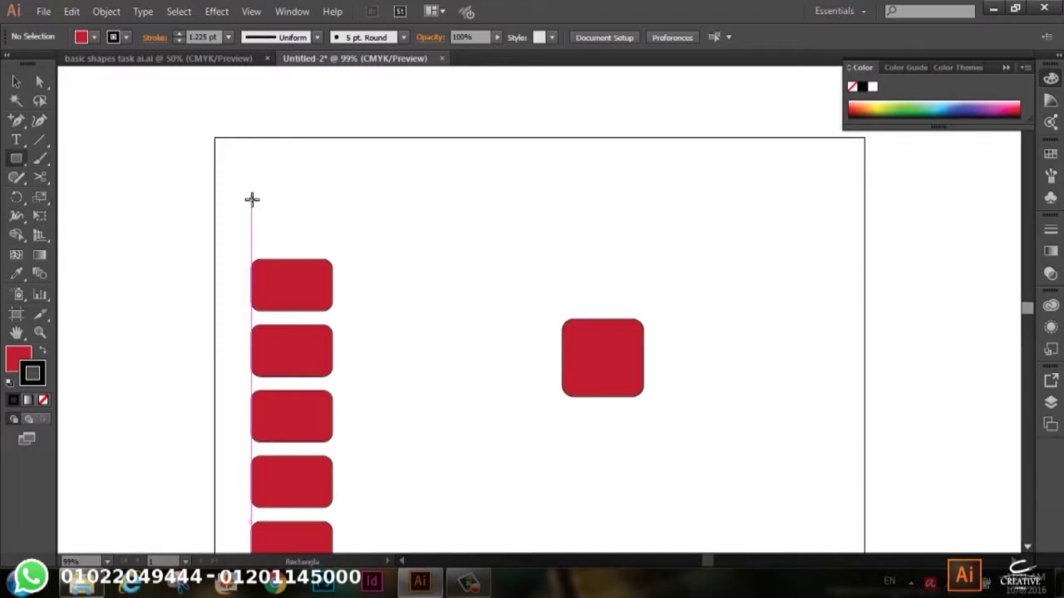
pyautogui.moveTo(525, 189)
pyautogui.mouseDown()
pyautogui.moveTo(633, 241)
pyautogui.moveTo(626, 230)
pyautogui.mouseUp()
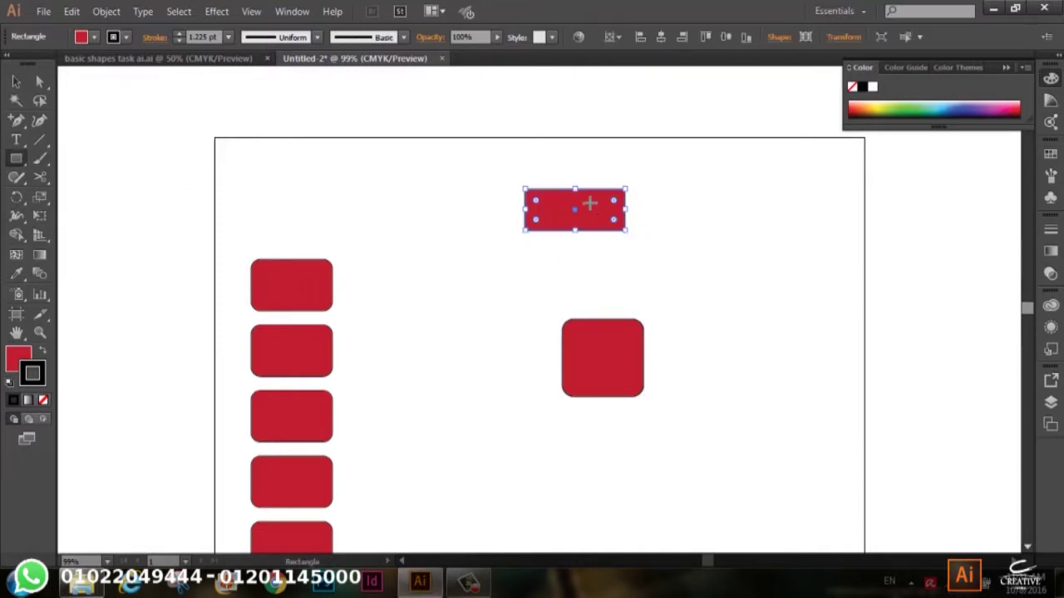
pyautogui.rightClick(590, 202)
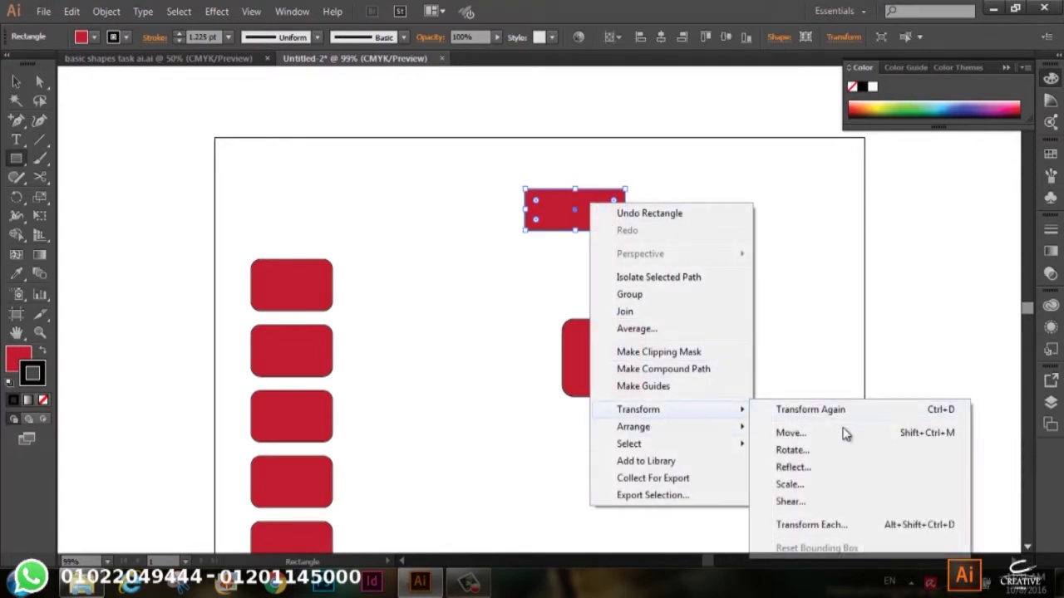
pyautogui.click(821, 503)
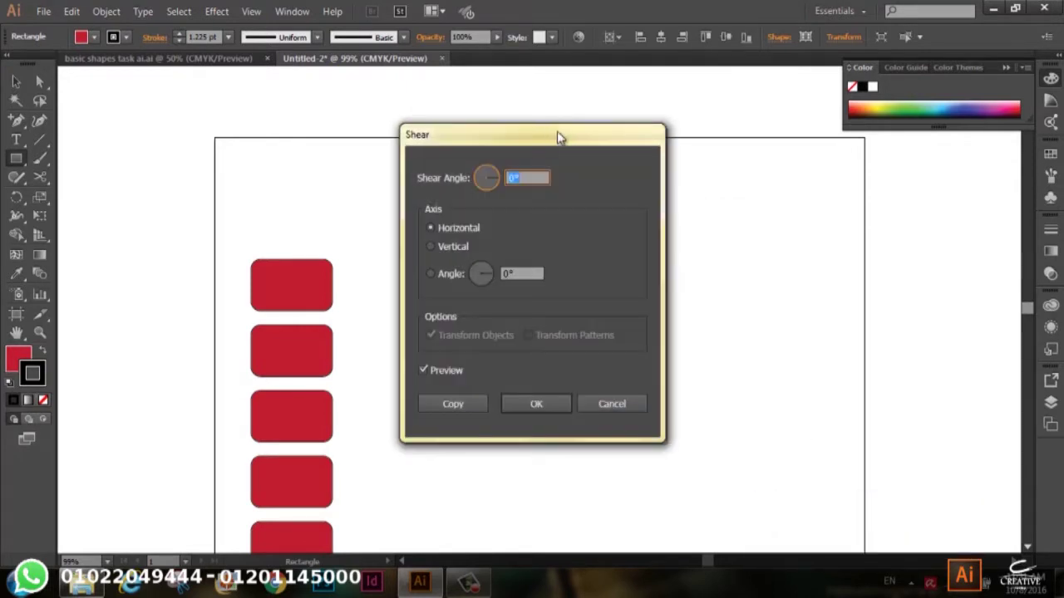
pyautogui.moveTo(556, 131); pyautogui.dragTo(847, 132)
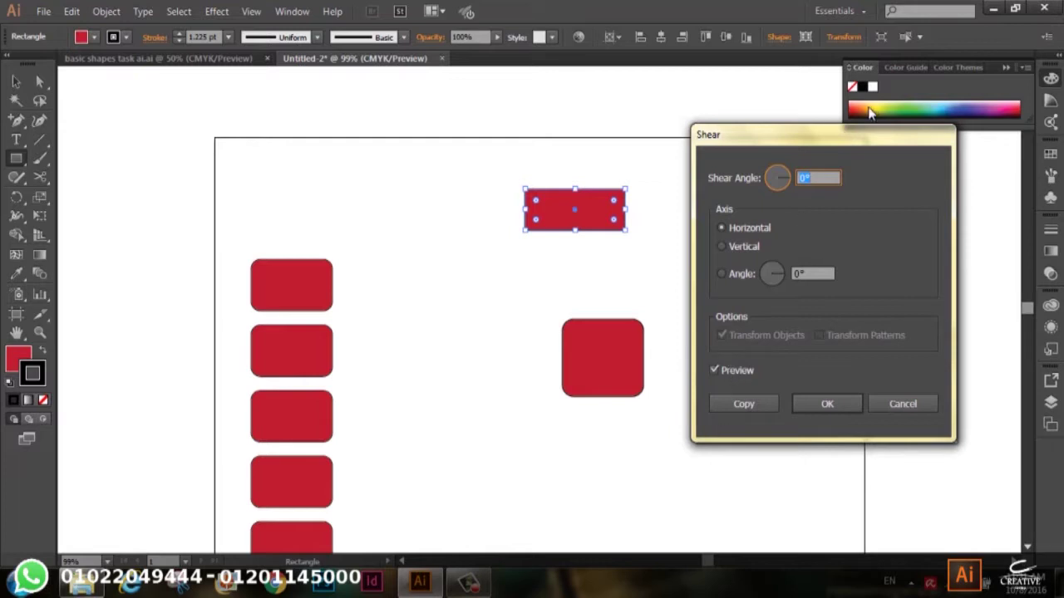
# Create a copy of the rectangle sheared 11° along the vertical axis.
pyautogui.write('45')
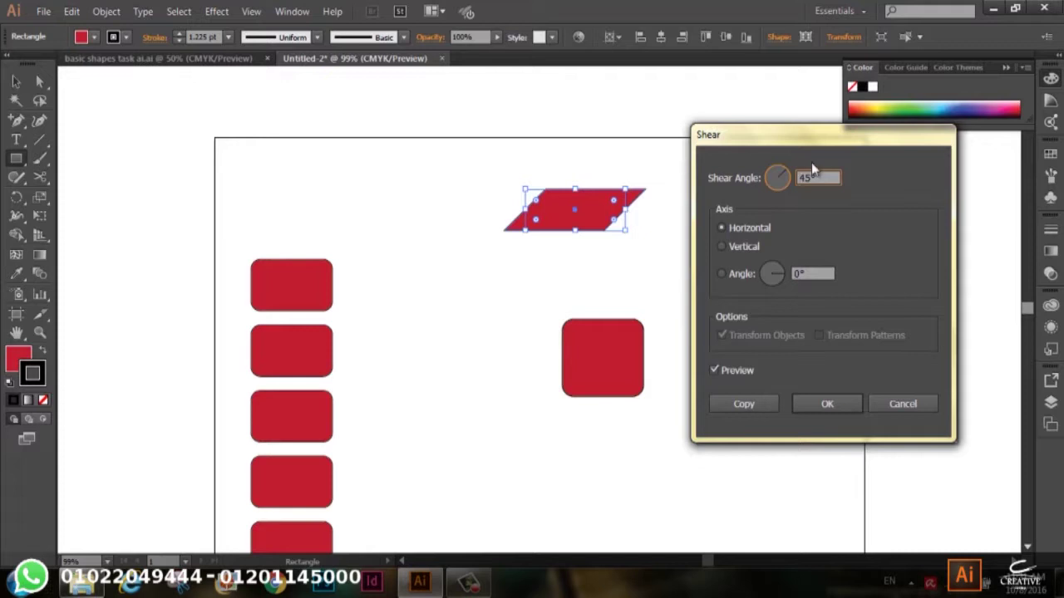
pyautogui.click(782, 173)
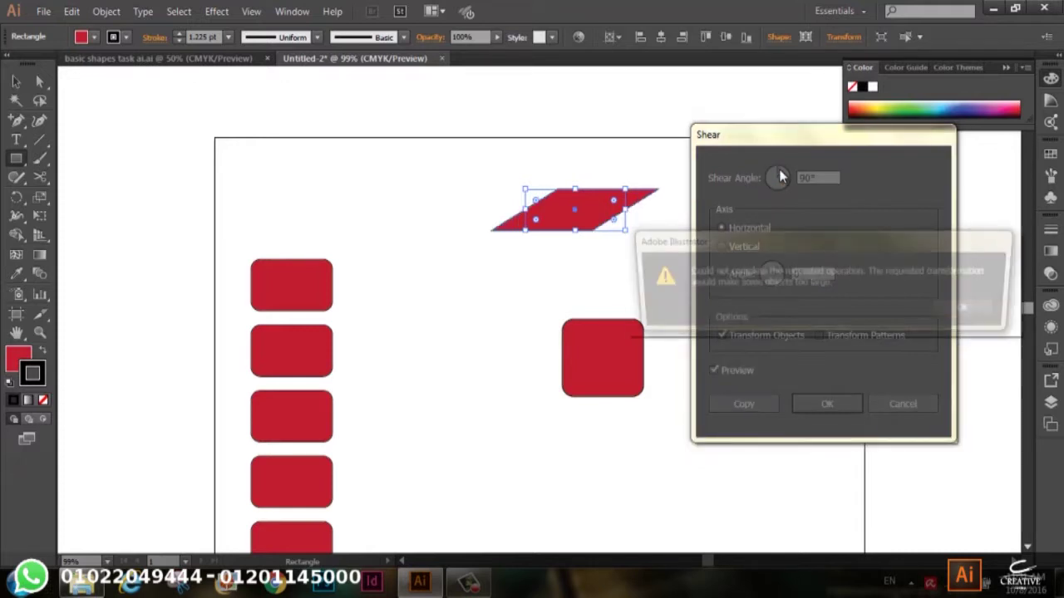
pyautogui.click(955, 310)
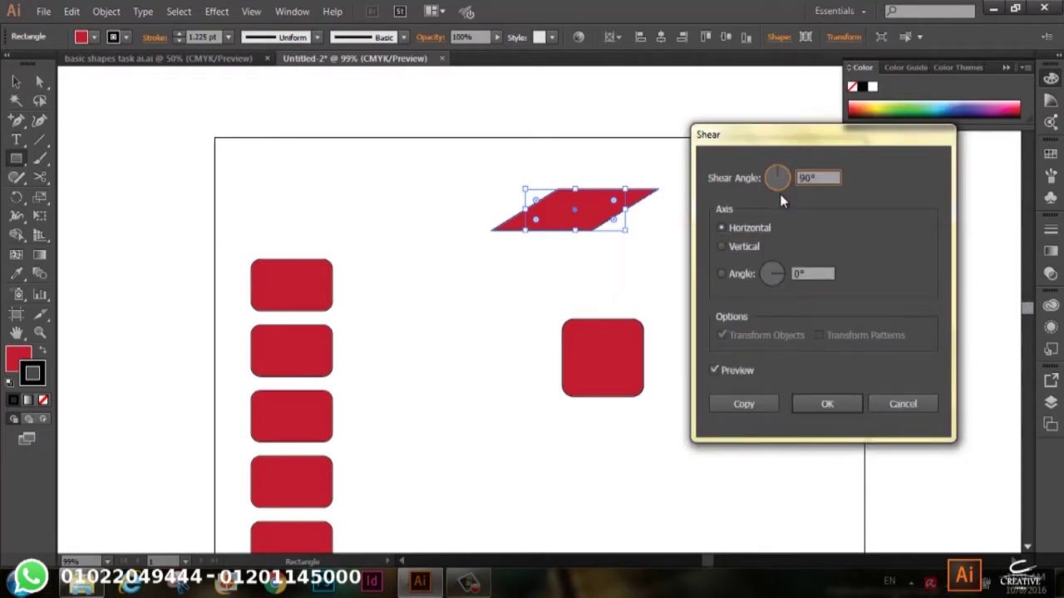
pyautogui.click(786, 181)
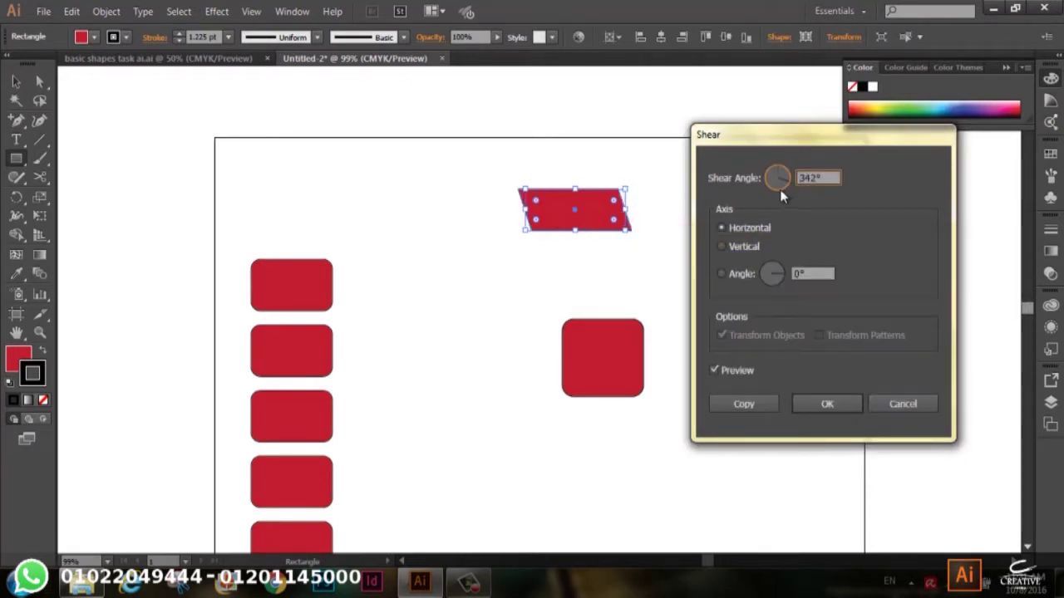
pyautogui.click(771, 191)
pyautogui.moveTo(771, 192); pyautogui.dragTo(783, 170)
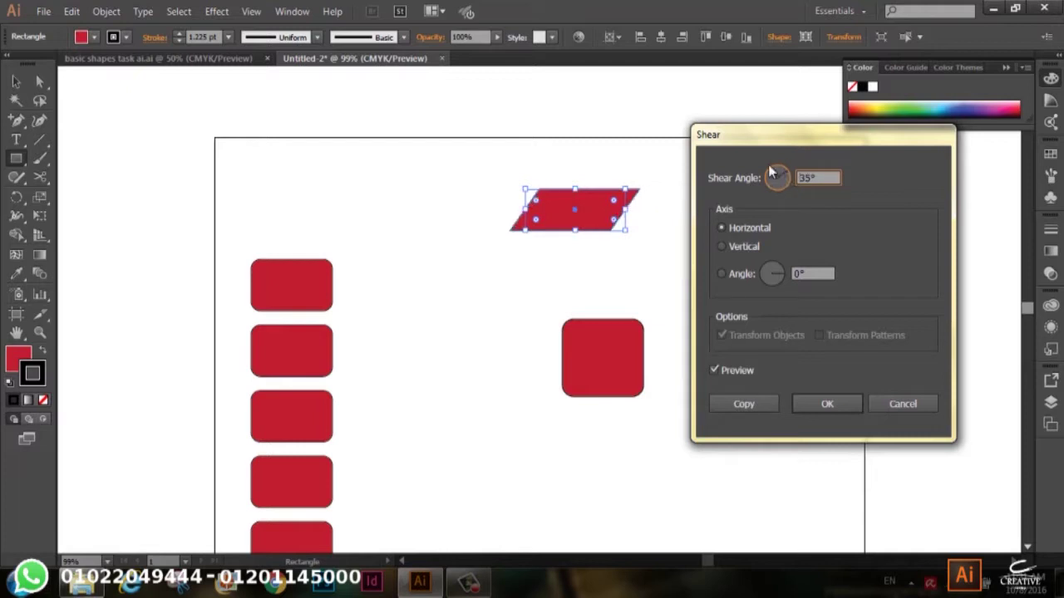
pyautogui.click(734, 248)
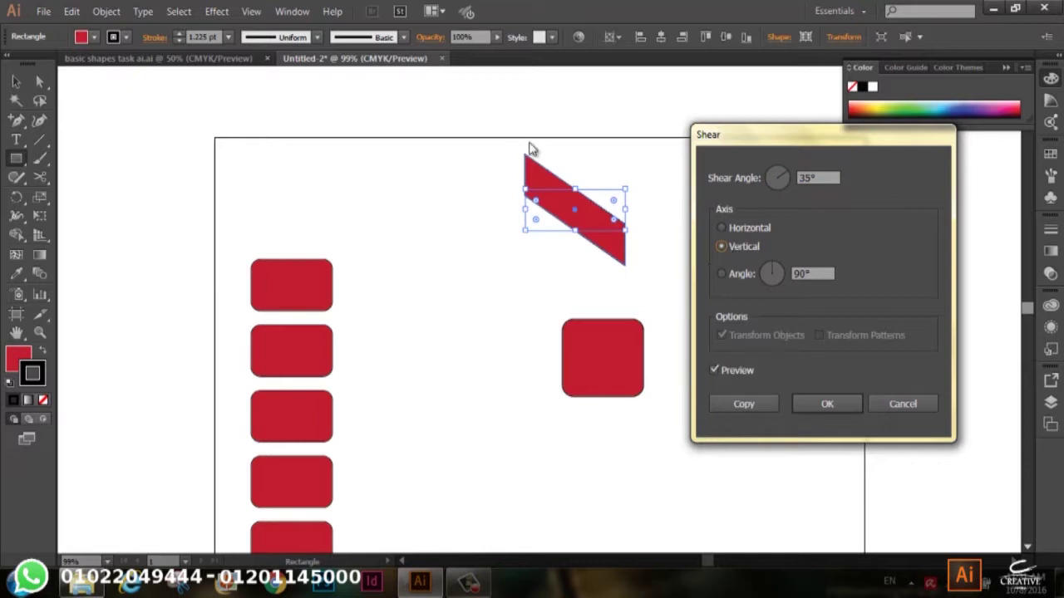
pyautogui.click(784, 167)
pyautogui.click(787, 177)
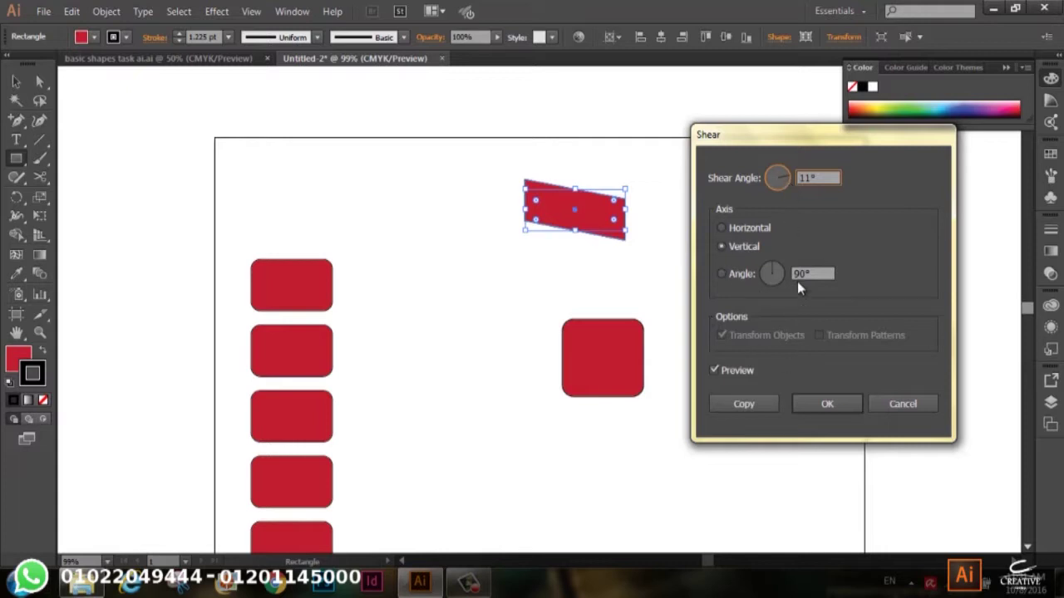
pyautogui.click(752, 406)
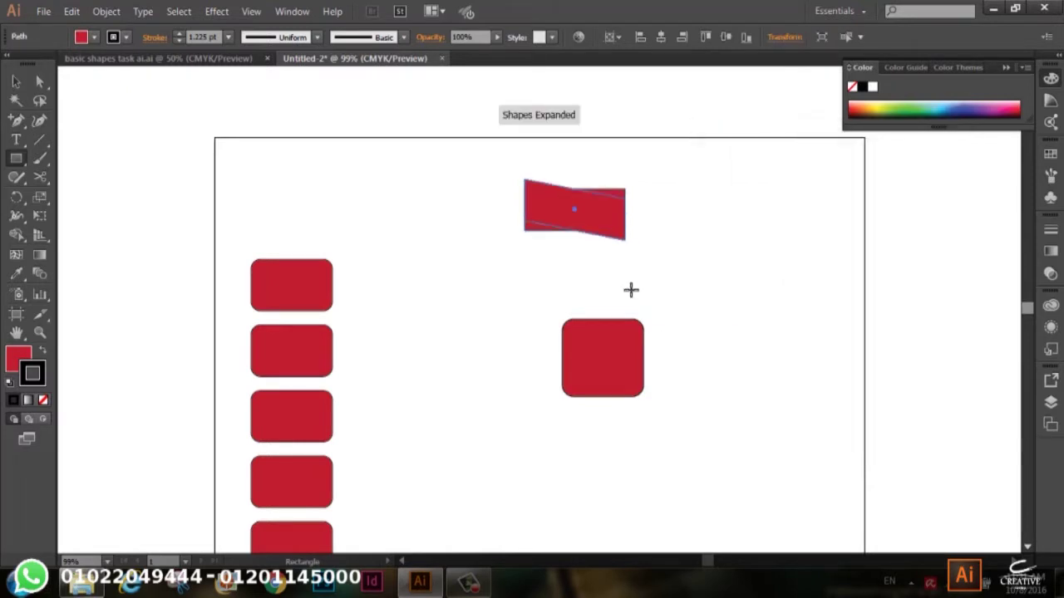
# Move the sheared copy right and down, then reflect it horizontally.
pyautogui.press('v')
pyautogui.moveTo(561, 208); pyautogui.dragTo(804, 207)
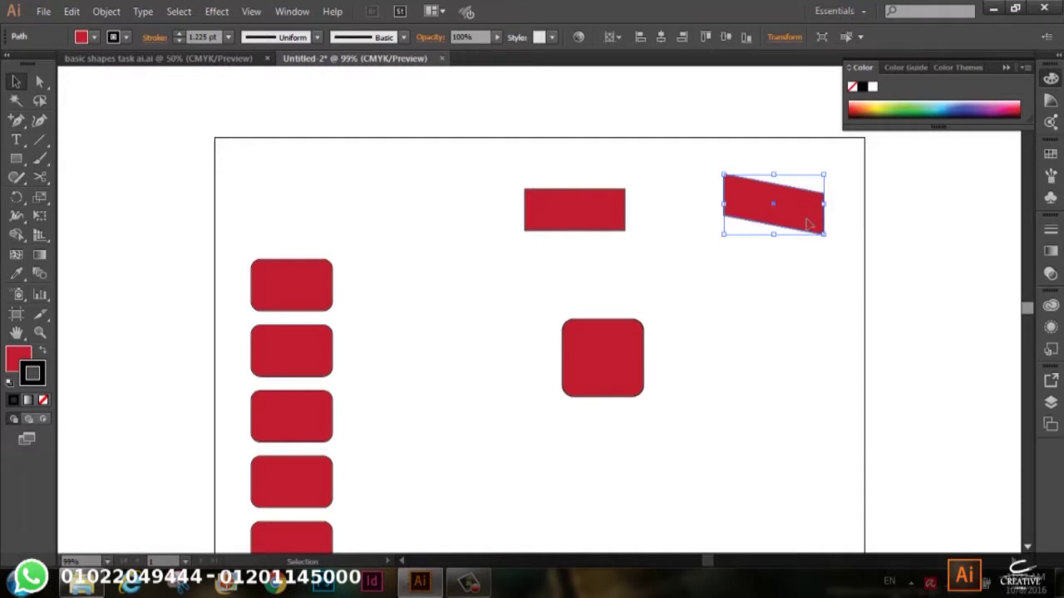
pyautogui.moveTo(805, 212); pyautogui.dragTo(794, 268)
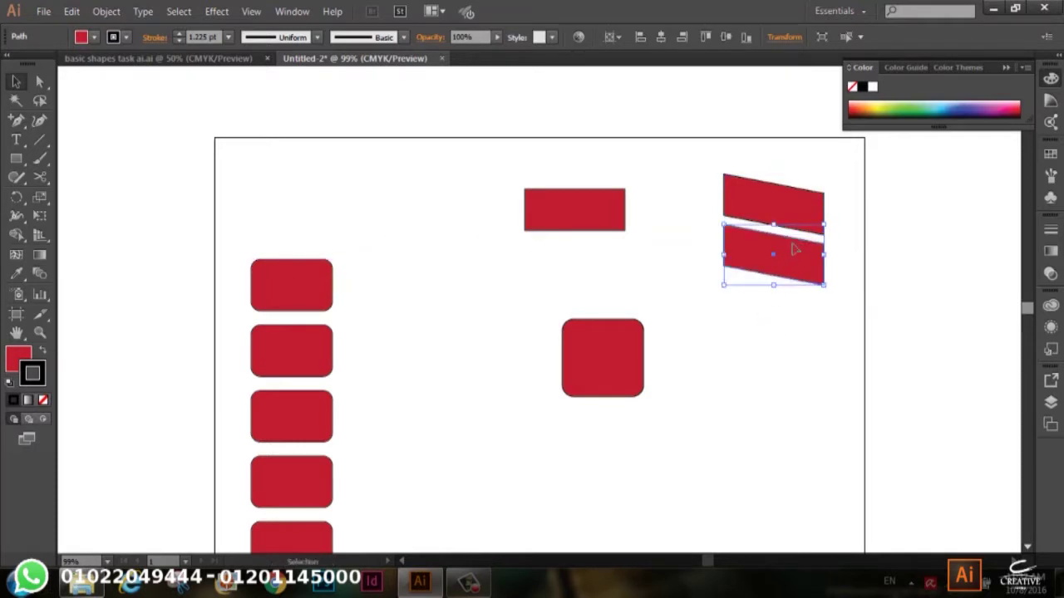
pyautogui.rightClick(790, 259)
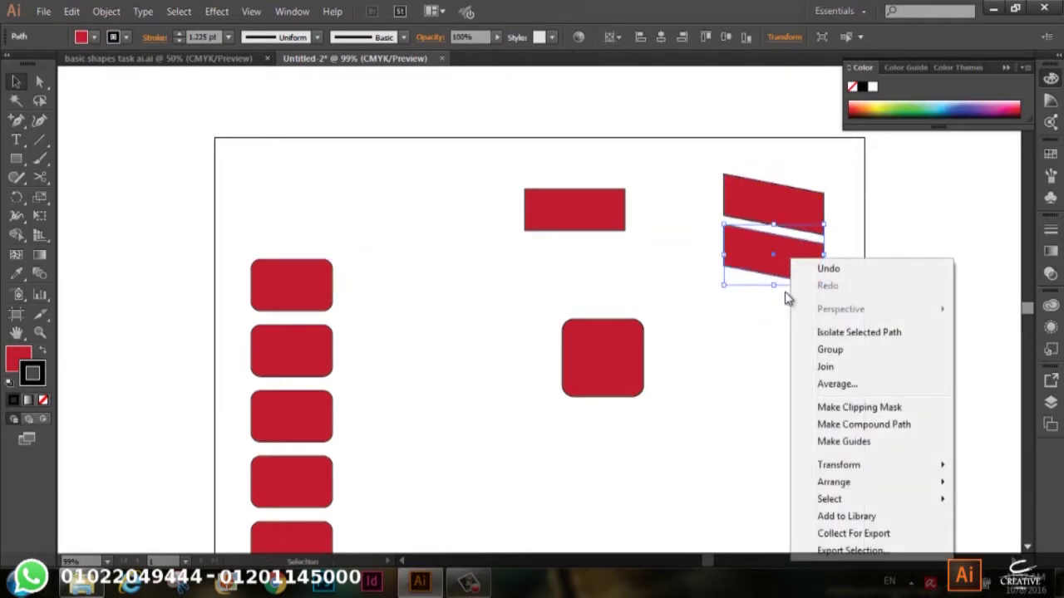
pyautogui.moveTo(839, 464)
pyautogui.click(617, 384)
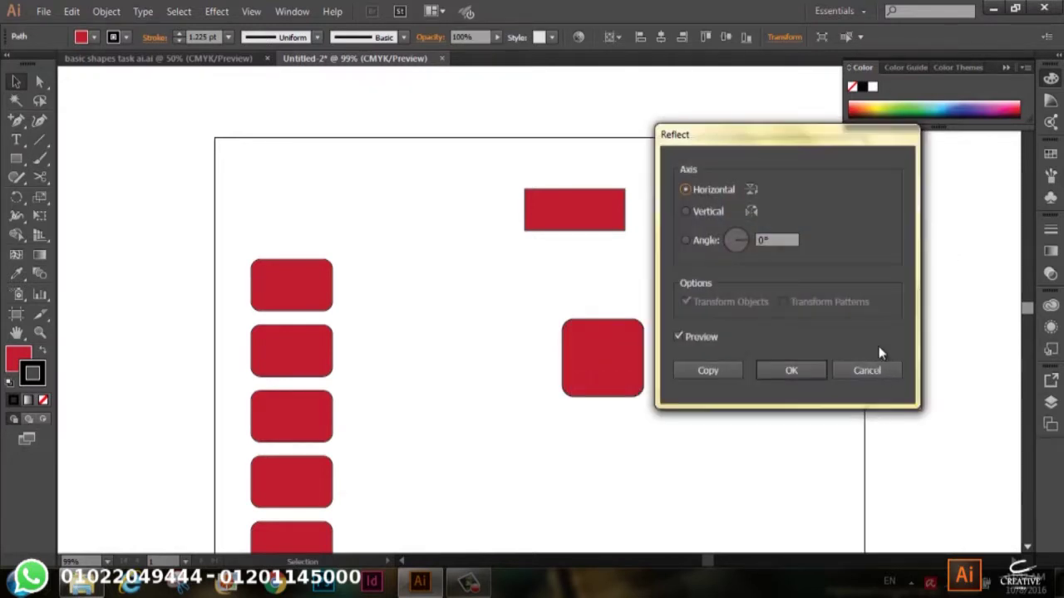
pyautogui.click(770, 379)
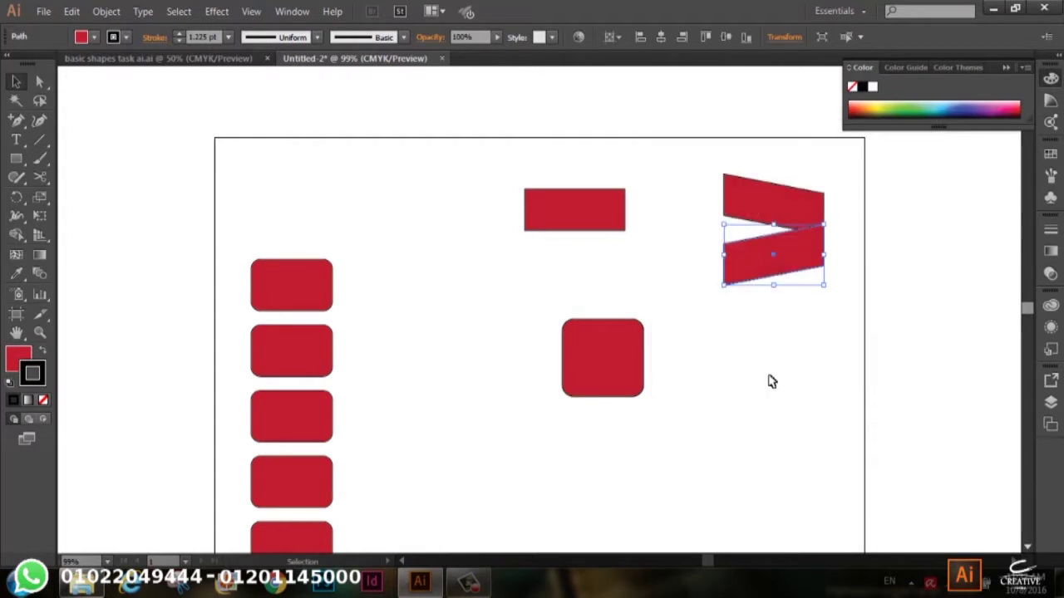
# Fit the mirrored band against the upper band into a '>' chevron and select both.
pyautogui.moveTo(805, 277); pyautogui.dragTo(811, 231)
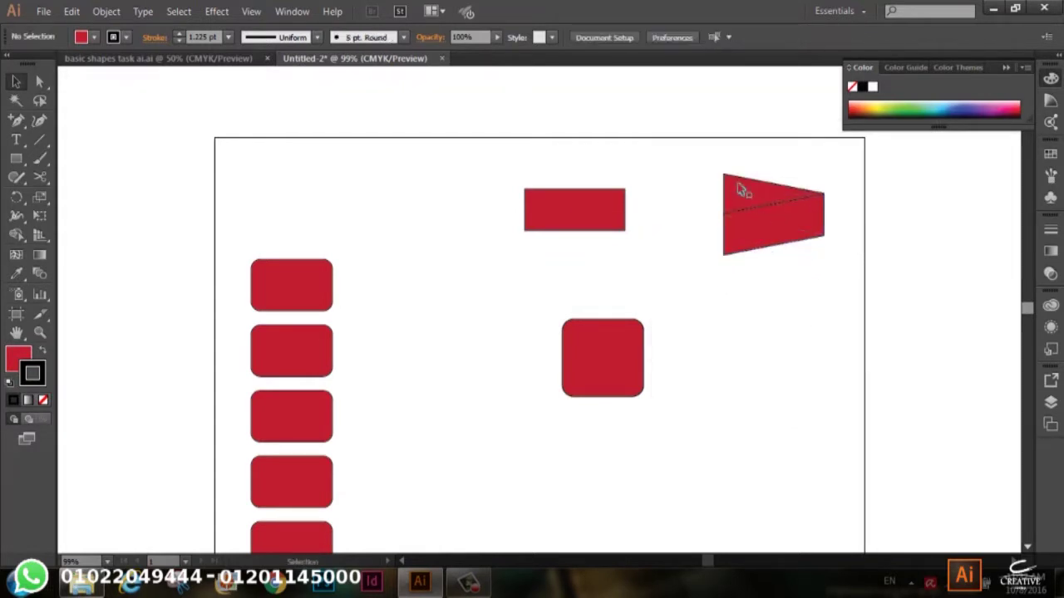
pyautogui.click(756, 246)
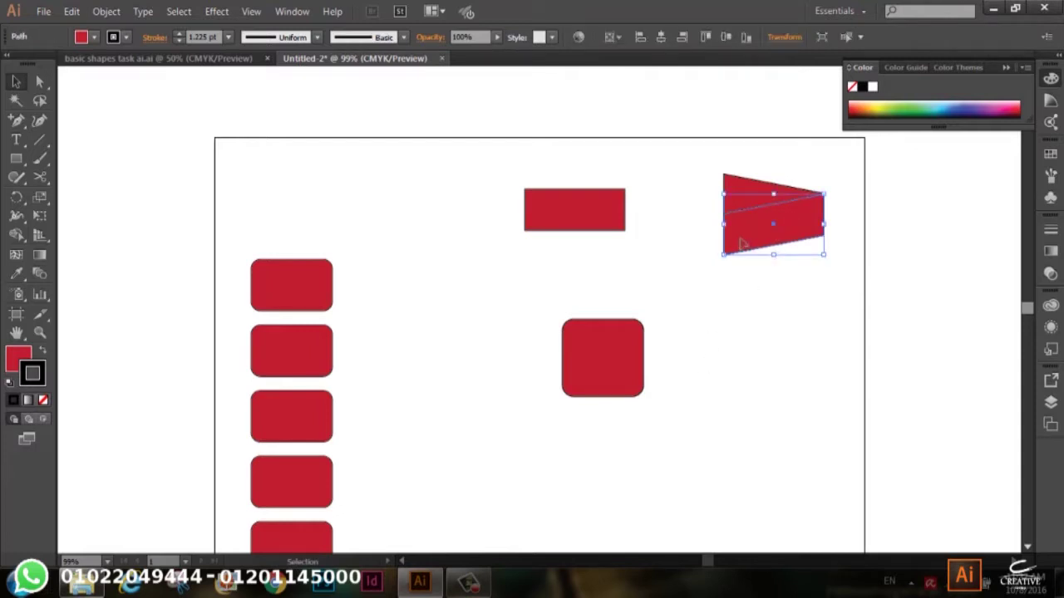
pyautogui.moveTo(747, 232); pyautogui.dragTo(751, 266)
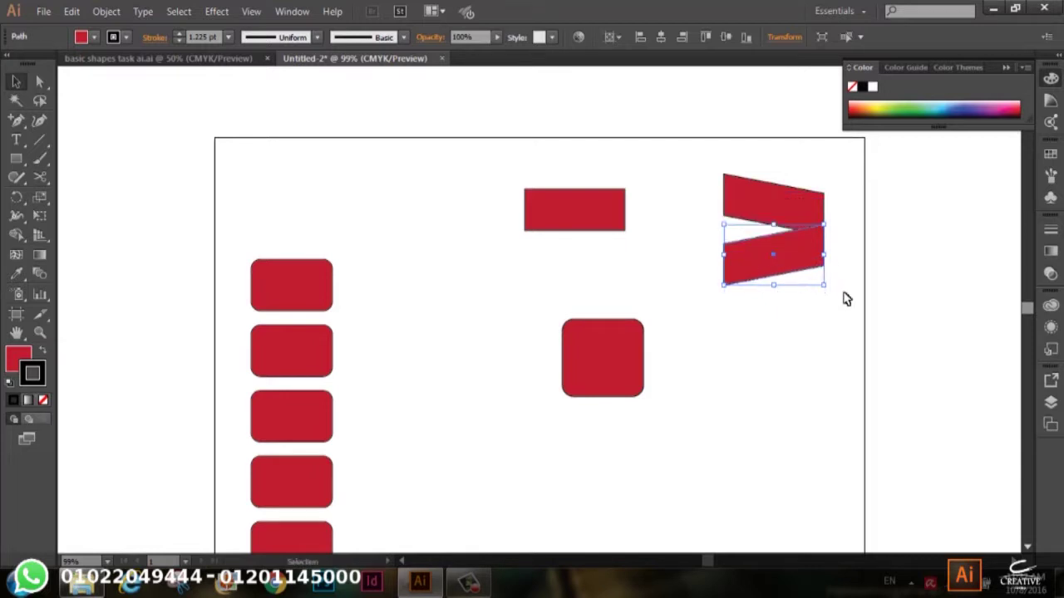
pyautogui.click(811, 414)
pyautogui.click(808, 254)
pyautogui.press('Right')
pyautogui.click(806, 388)
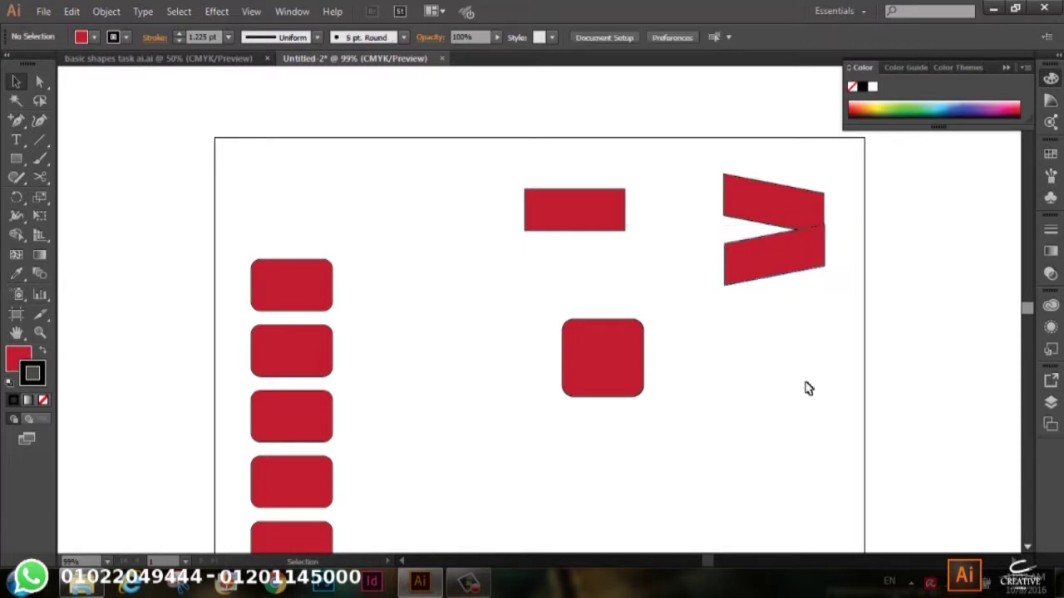
pyautogui.moveTo(860, 164); pyautogui.dragTo(706, 343)
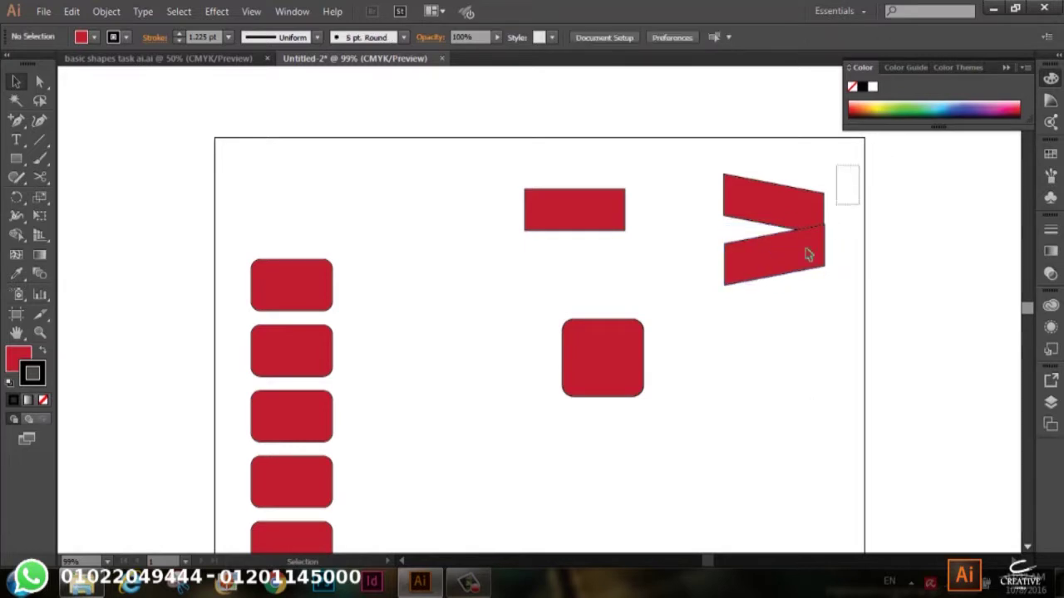
# Make a 27° sheared copy of the red rectangle near the top centre.
pyautogui.click(596, 208)
pyautogui.rightClick(596, 211)
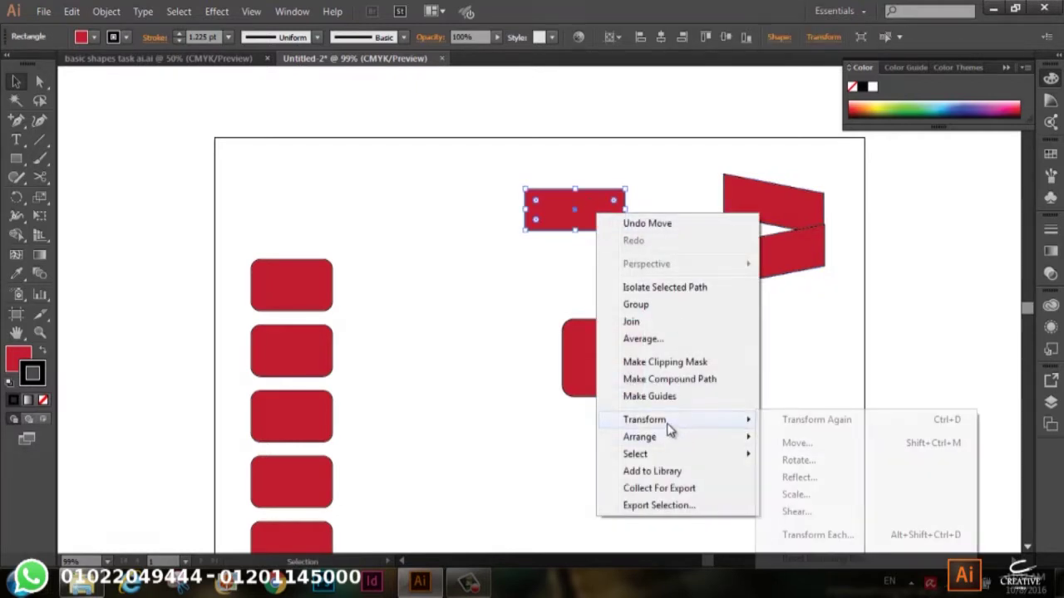
pyautogui.click(845, 512)
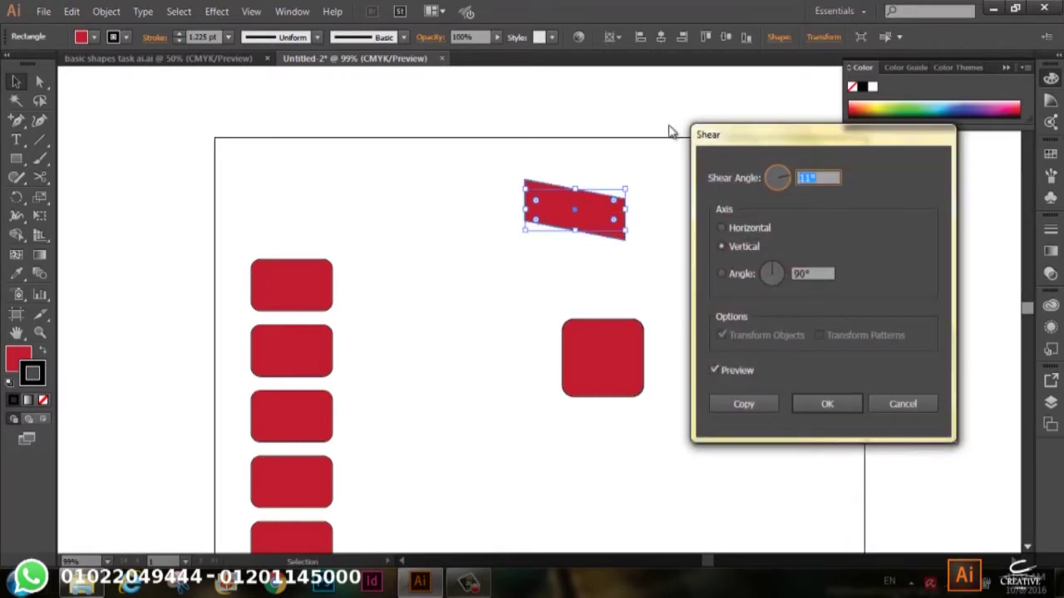
pyautogui.click(783, 175)
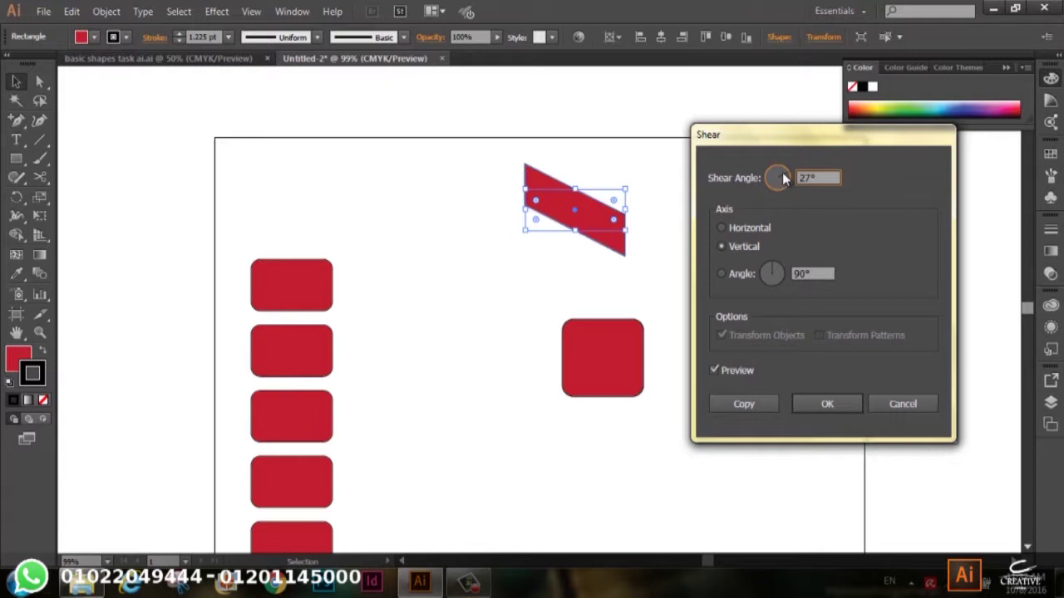
pyautogui.click(747, 404)
# Place the 27° sheared band just below the chevron.
pyautogui.moveTo(597, 221); pyautogui.dragTo(792, 301)
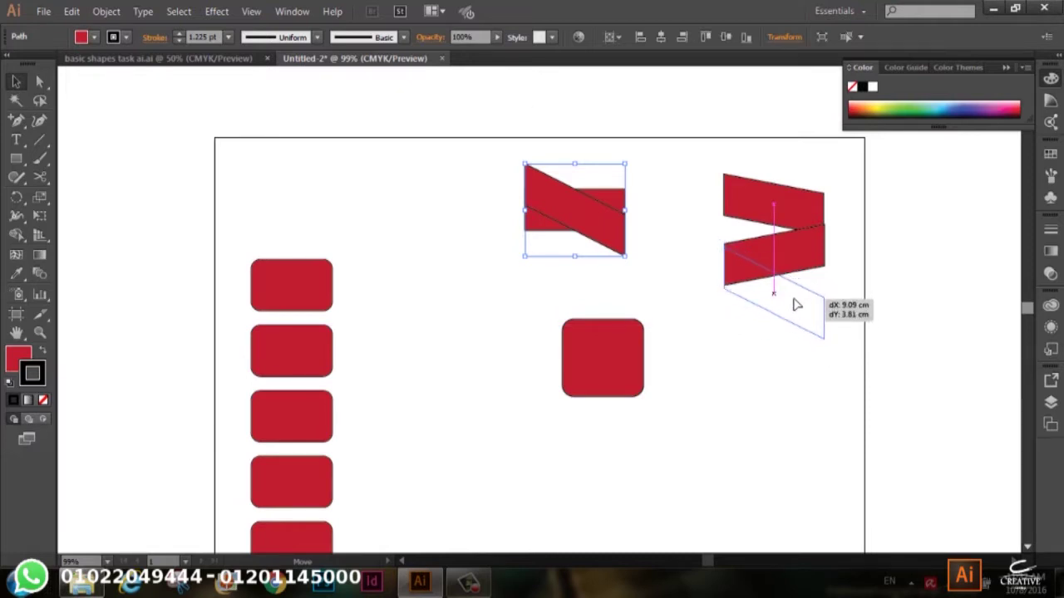
pyautogui.moveTo(792, 301); pyautogui.dragTo(794, 314)
pyautogui.click(772, 422)
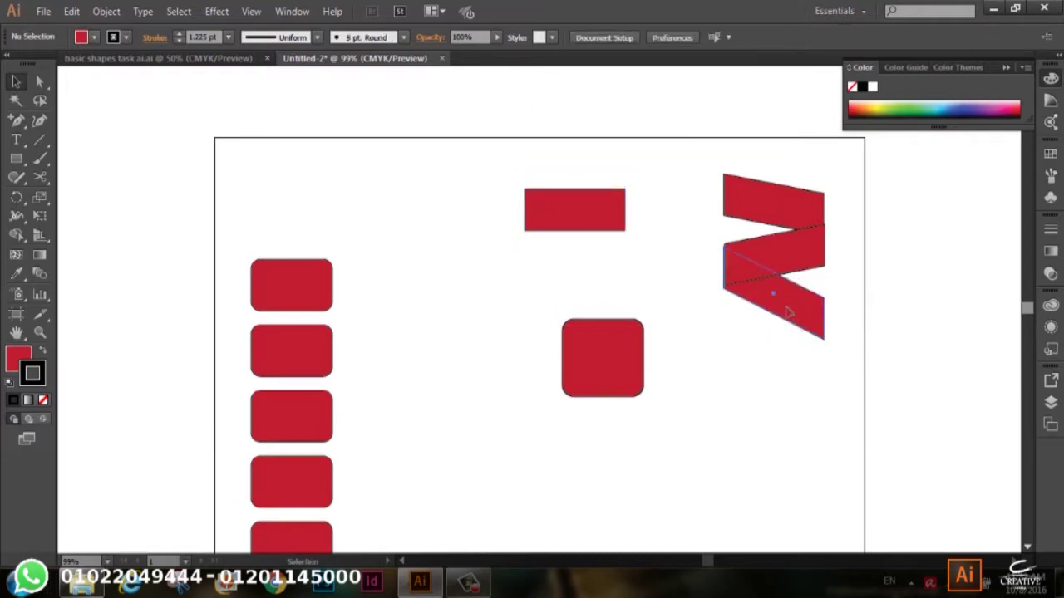
pyautogui.click(785, 308)
pyautogui.press('Up')
pyautogui.press('Up')
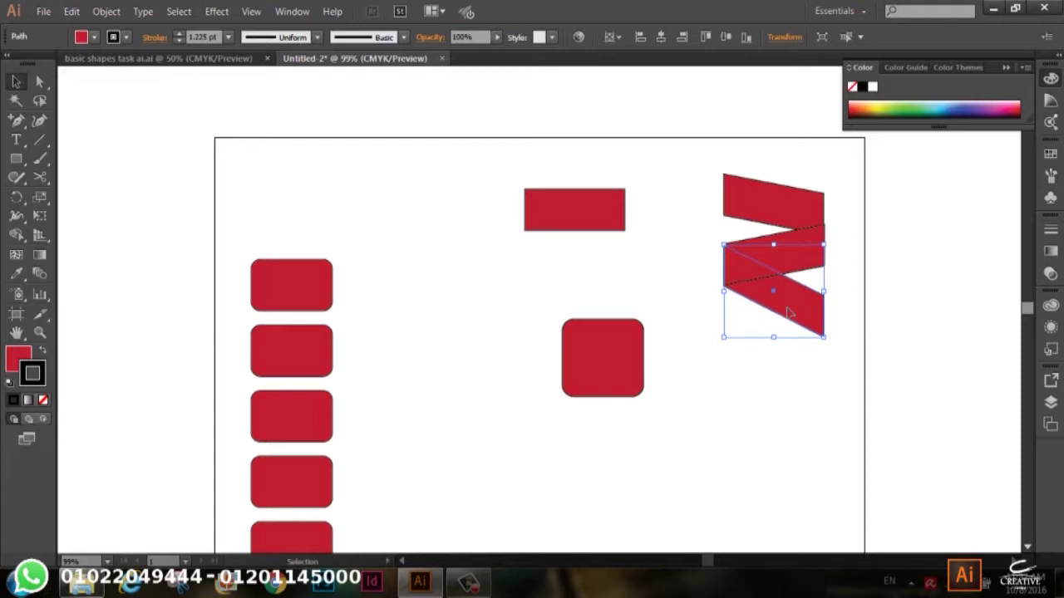
pyautogui.click(756, 424)
# Move the top chevron band up-left and set the zigzag bands' stroke to None.
pyautogui.moveTo(794, 210); pyautogui.dragTo(695, 166)
pyautogui.click(825, 187)
pyautogui.moveTo(848, 218); pyautogui.dragTo(767, 368)
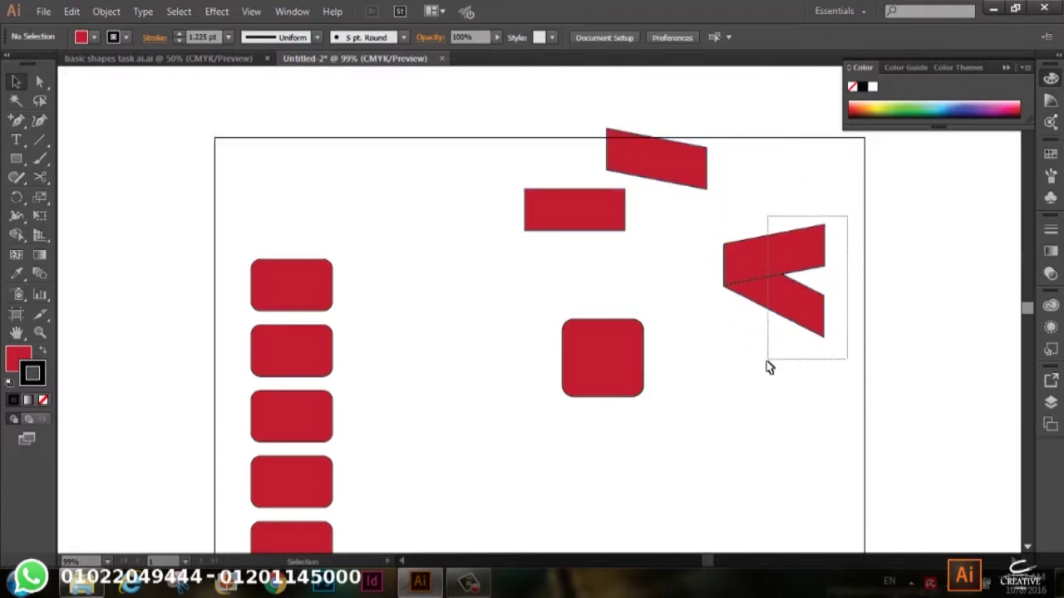
pyautogui.click(117, 36)
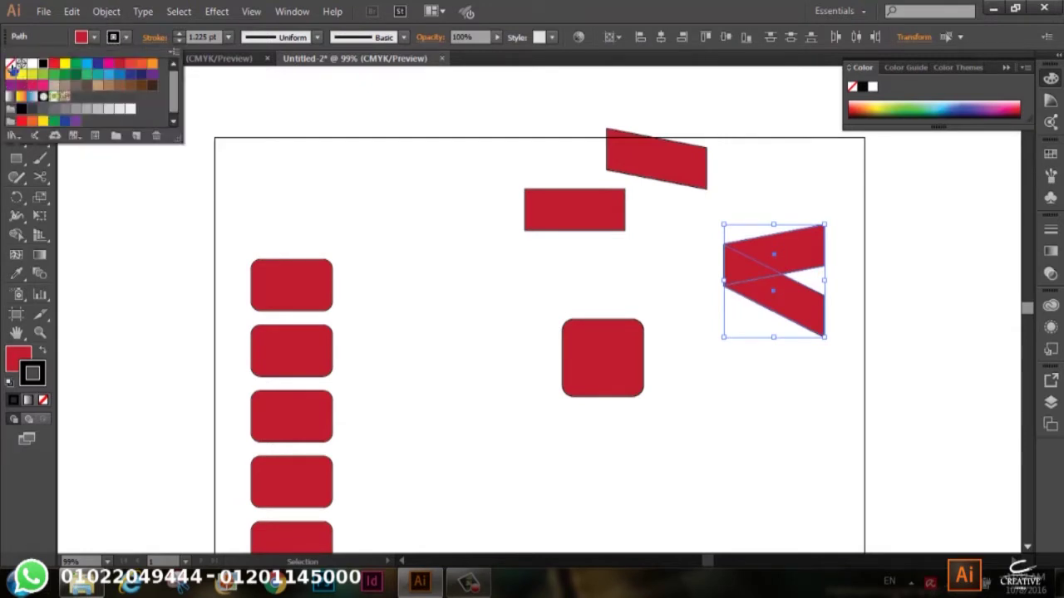
pyautogui.click(11, 63)
pyautogui.click(822, 390)
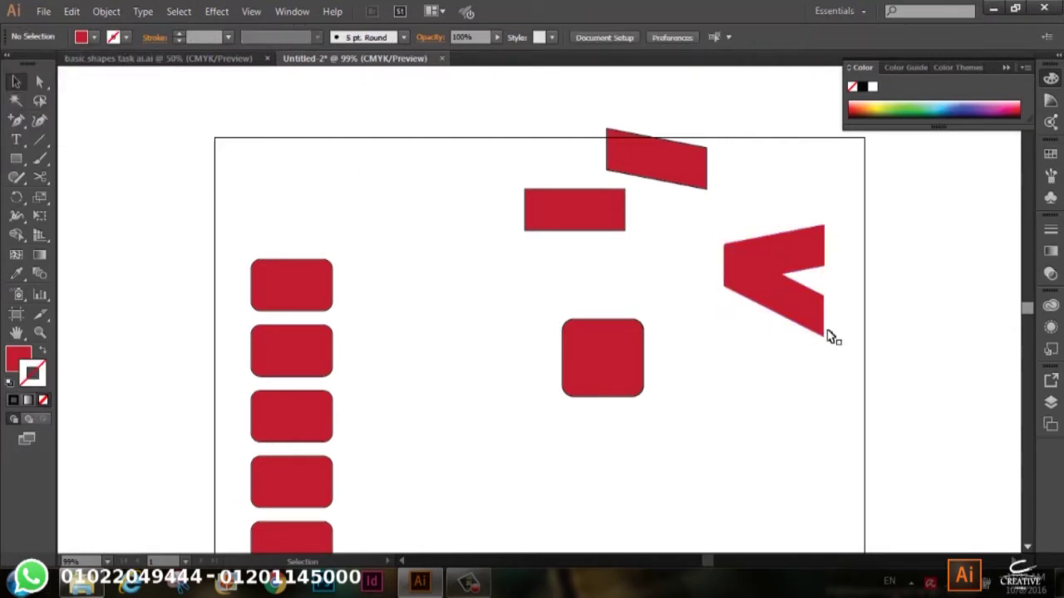
pyautogui.click(804, 317)
# Make a reflected copy of the diagonal band and position it to form a '<' chevron.
pyautogui.moveTo(808, 305); pyautogui.dragTo(808, 359)
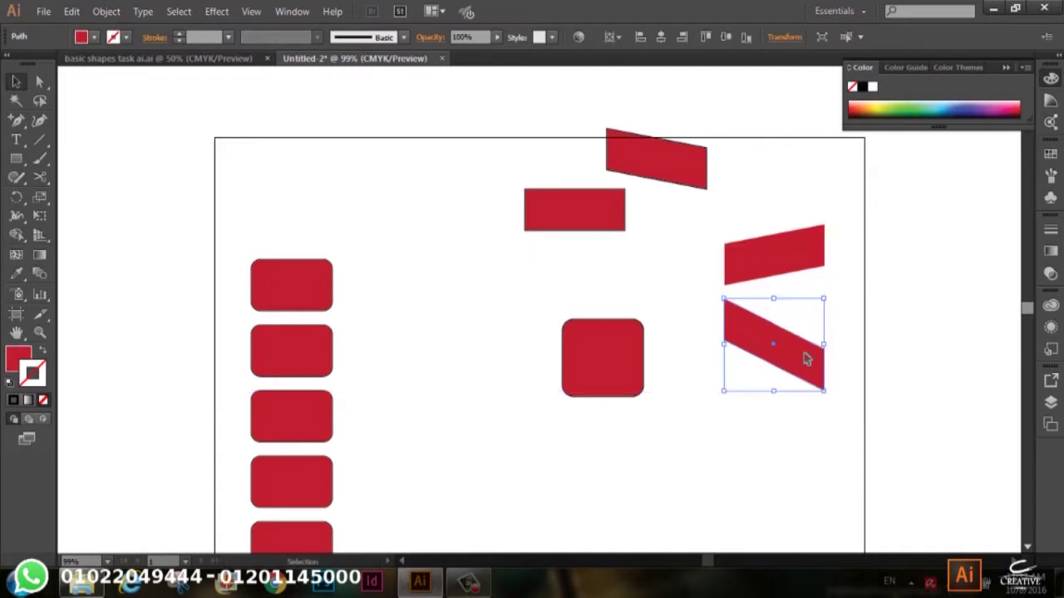
pyautogui.rightClick(806, 357)
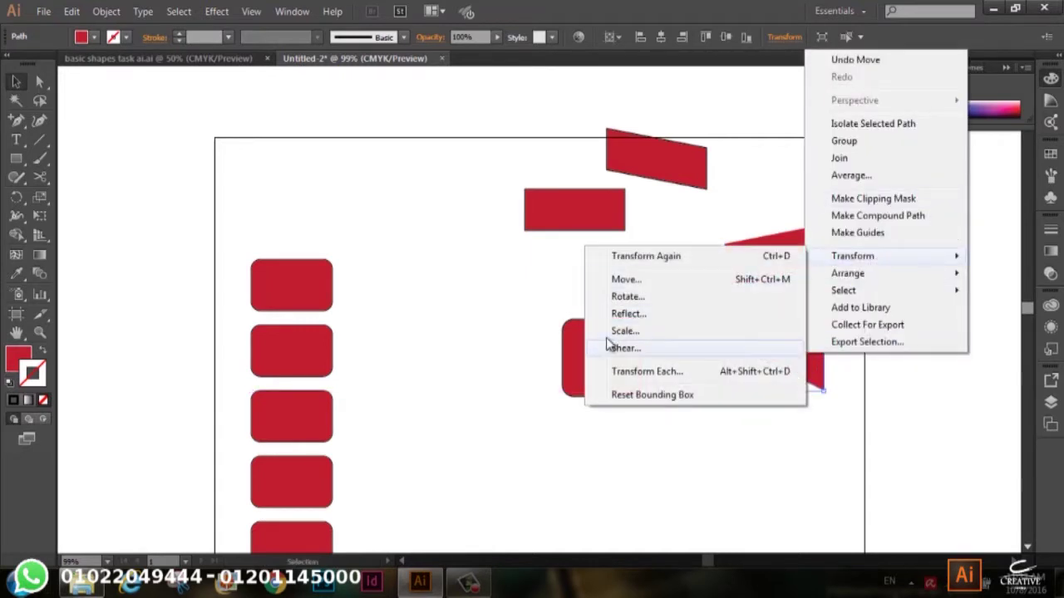
pyautogui.click(637, 314)
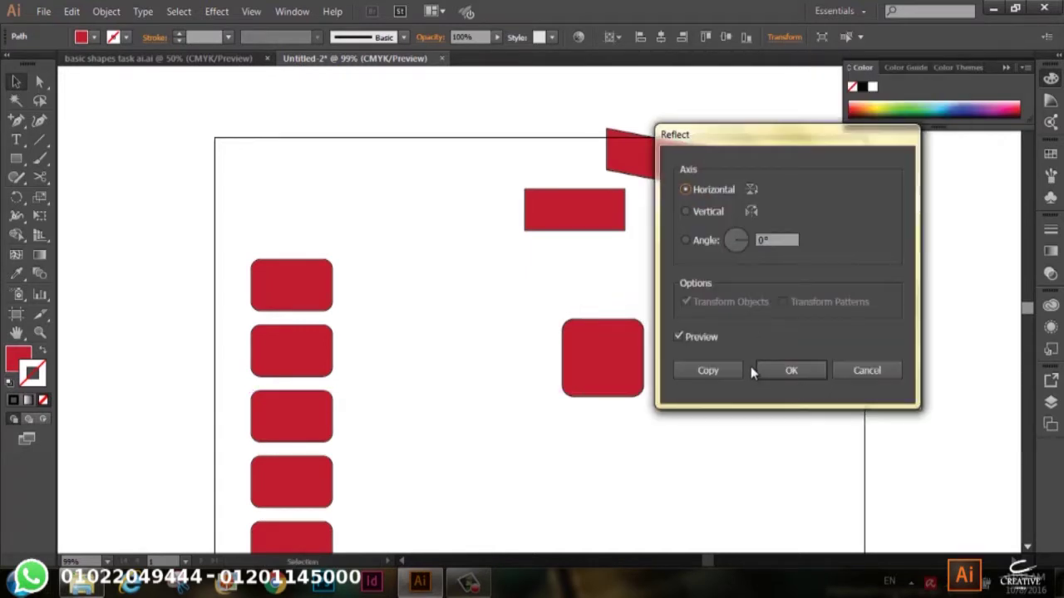
pyautogui.click(719, 368)
pyautogui.moveTo(734, 357); pyautogui.dragTo(738, 427)
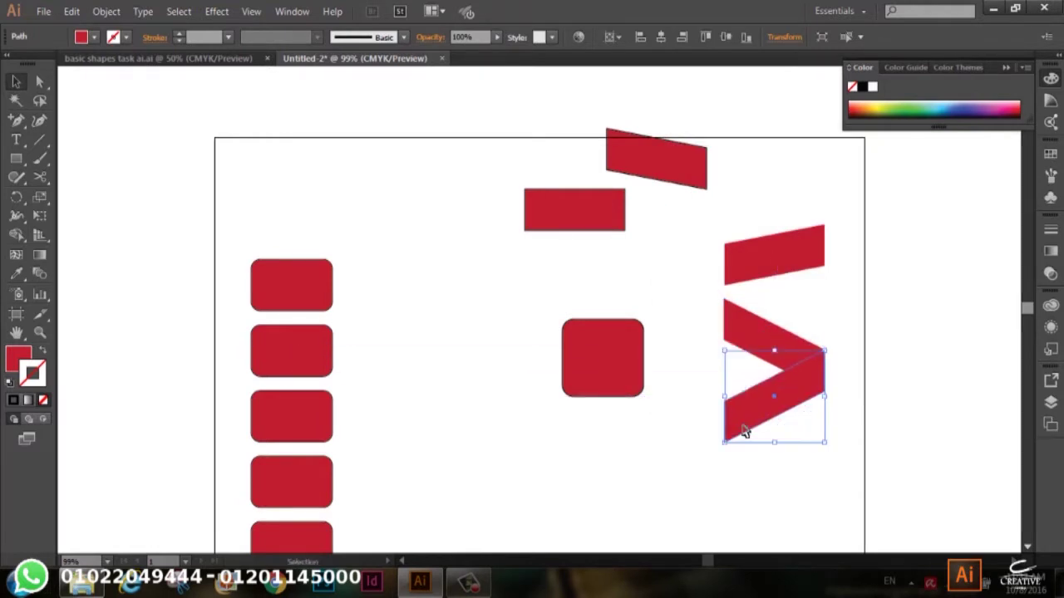
pyautogui.click(801, 476)
# Move the upper slanted band up and duplicate the chevron straight below it.
pyautogui.scroll(-3, 889, 289)
pyautogui.moveTo(751, 135); pyautogui.dragTo(751, 90)
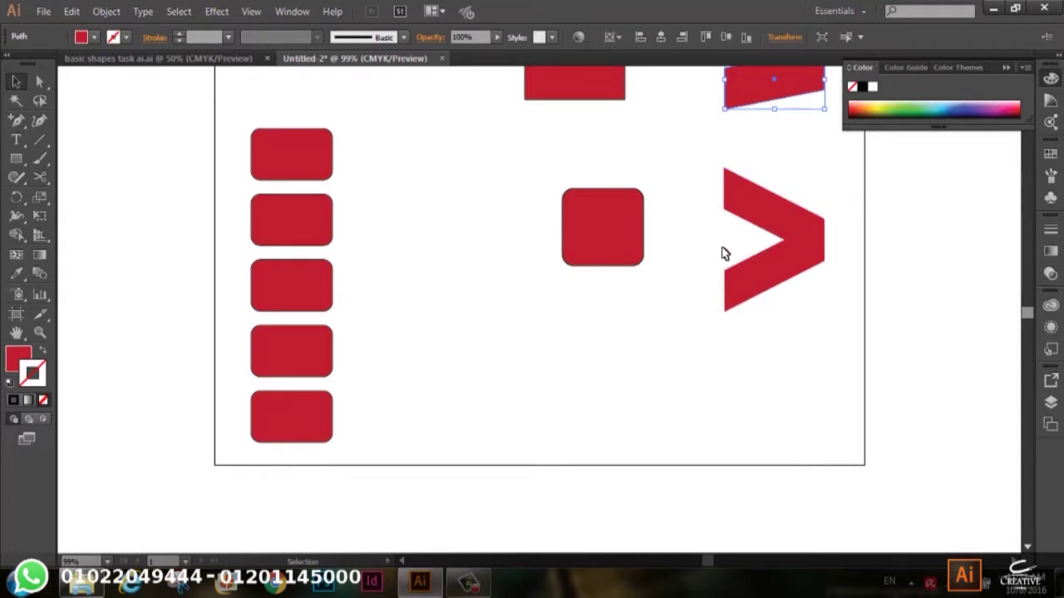
pyautogui.moveTo(840, 195); pyautogui.dragTo(740, 332)
pyautogui.moveTo(779, 270); pyautogui.dragTo(783, 376)
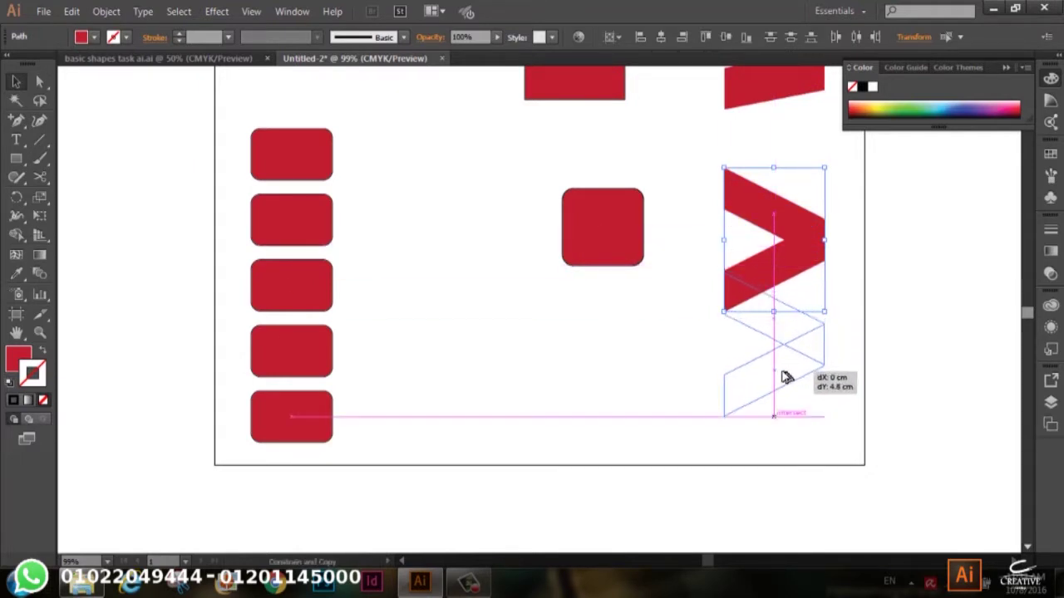
pyautogui.moveTo(783, 375); pyautogui.dragTo(784, 374)
pyautogui.click(883, 264)
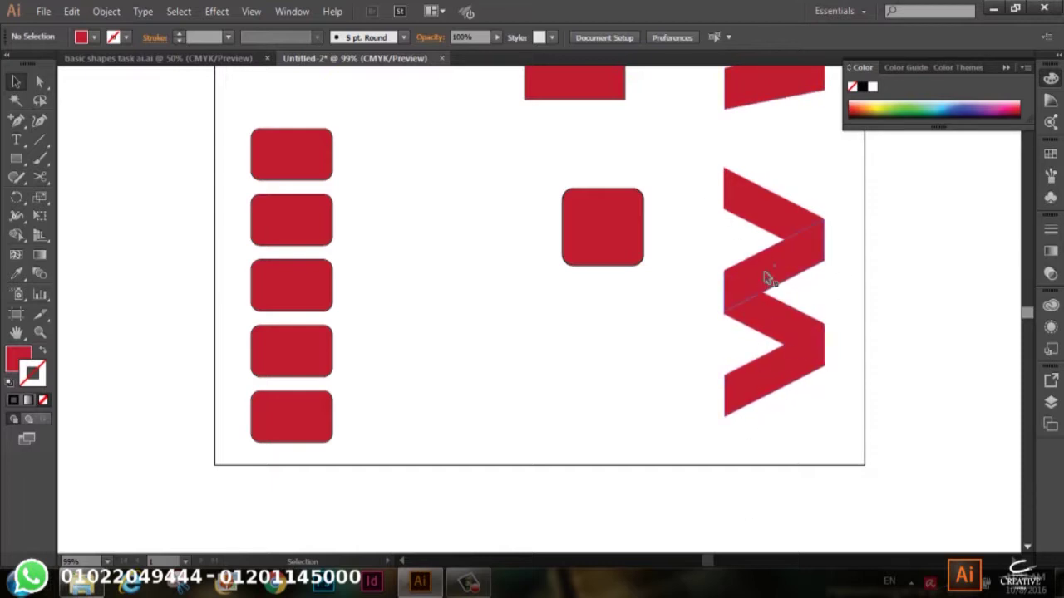
pyautogui.click(771, 316)
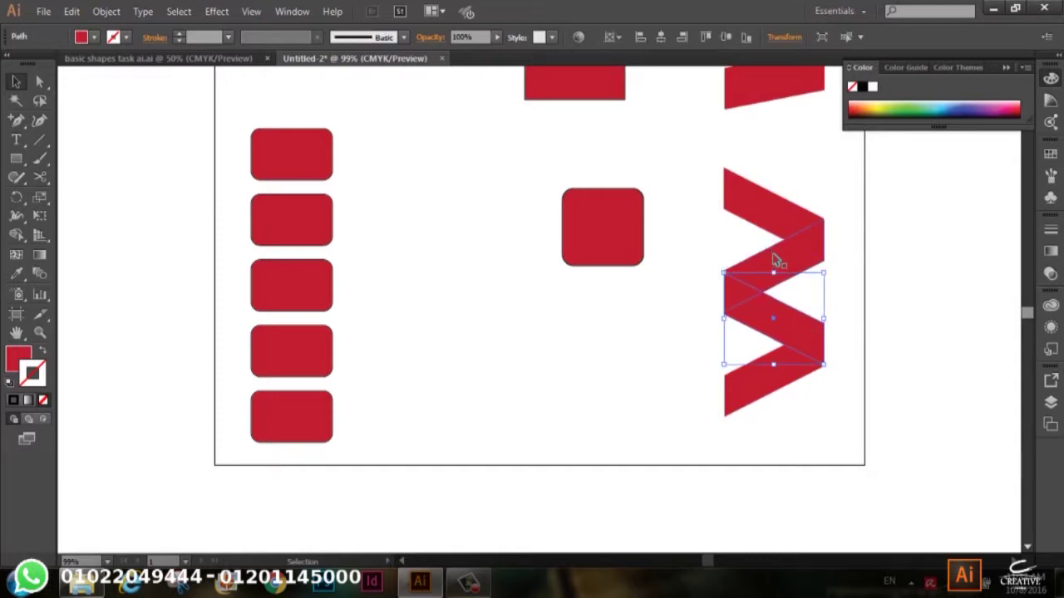
# Move the middle zigzag band up and try cyan, then black, as its fill.
pyautogui.moveTo(773, 260); pyautogui.dragTo(769, 208)
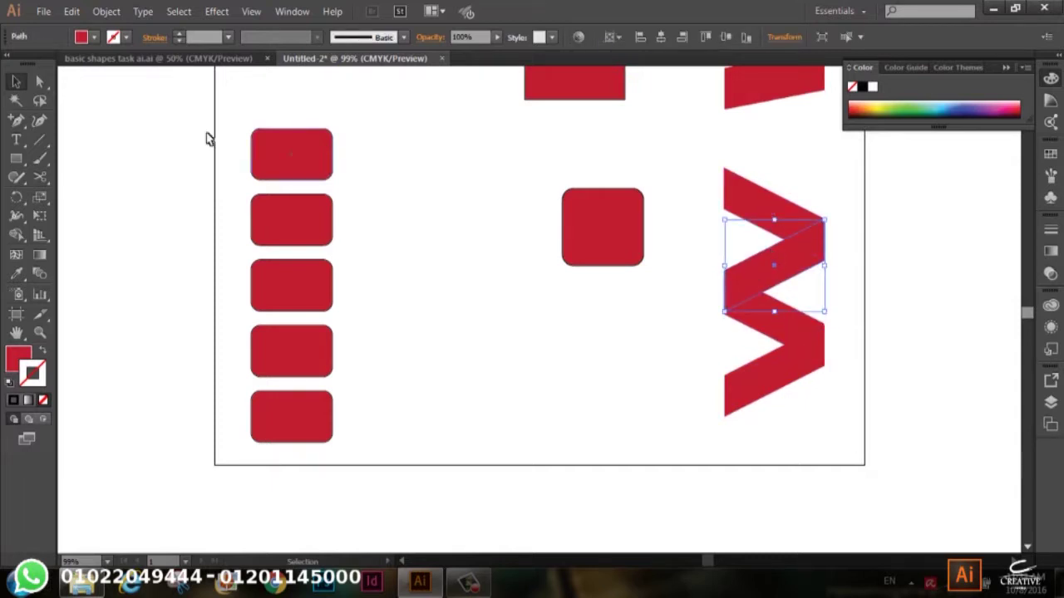
pyautogui.click(94, 37)
pyautogui.click(85, 64)
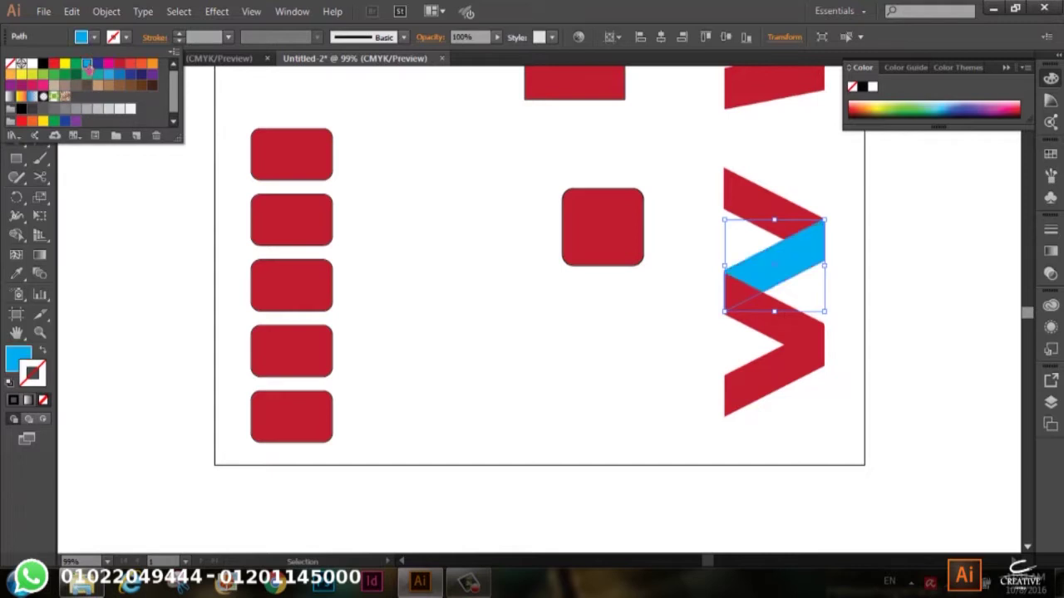
pyautogui.click(43, 64)
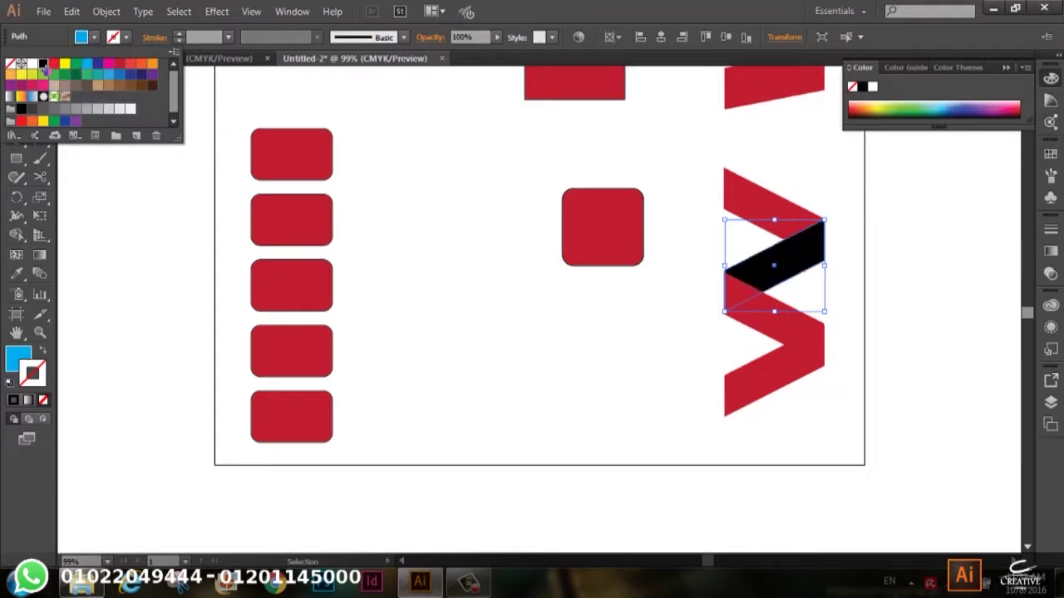
pyautogui.click(479, 145)
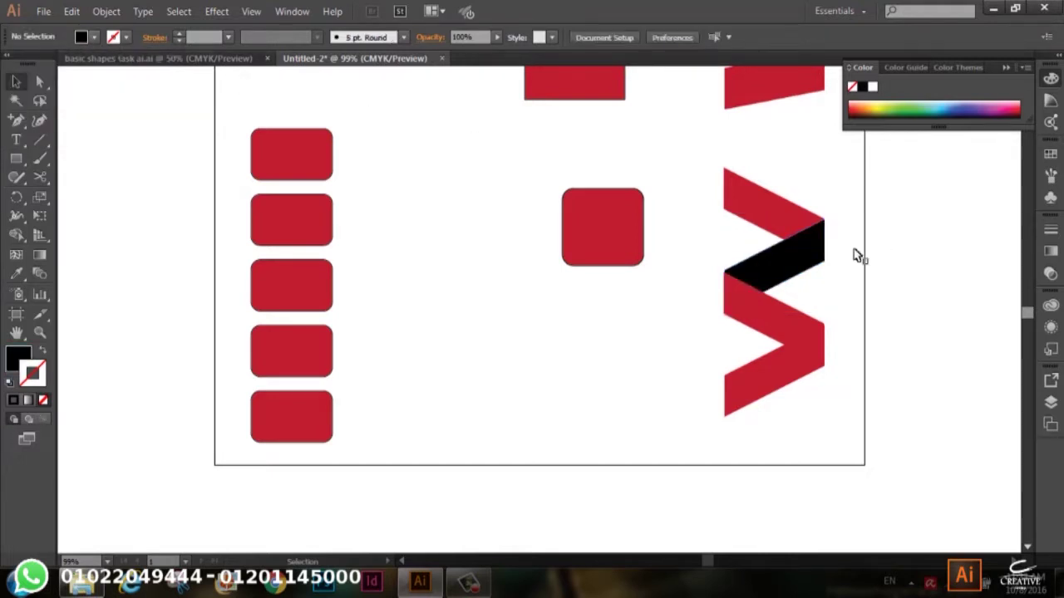
# Try navy, purple and yellow fills on the middle piece, settling on navy.
pyautogui.click(794, 249)
pyautogui.click(94, 37)
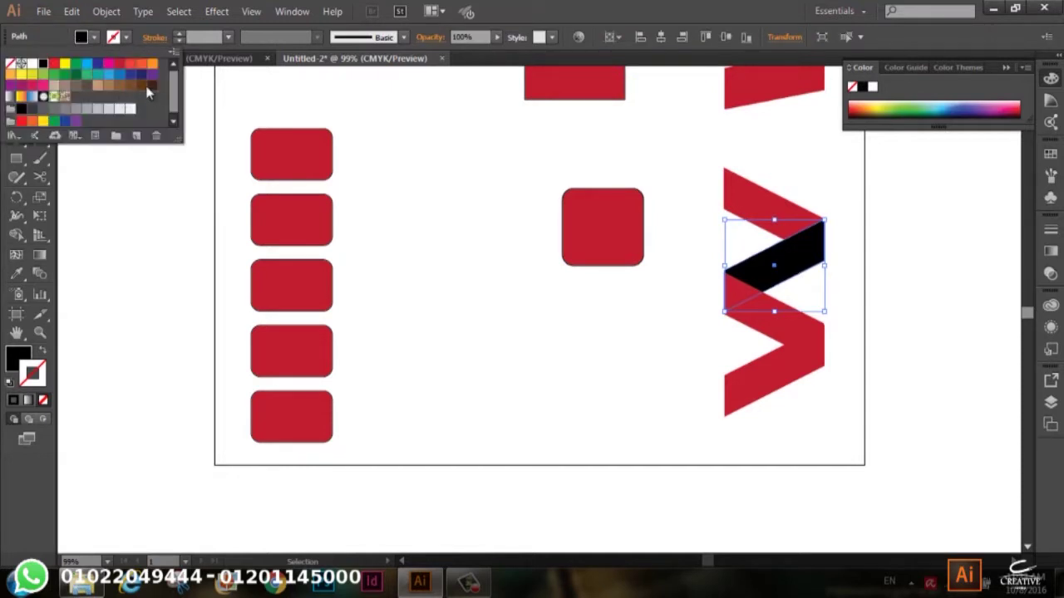
pyautogui.click(141, 78)
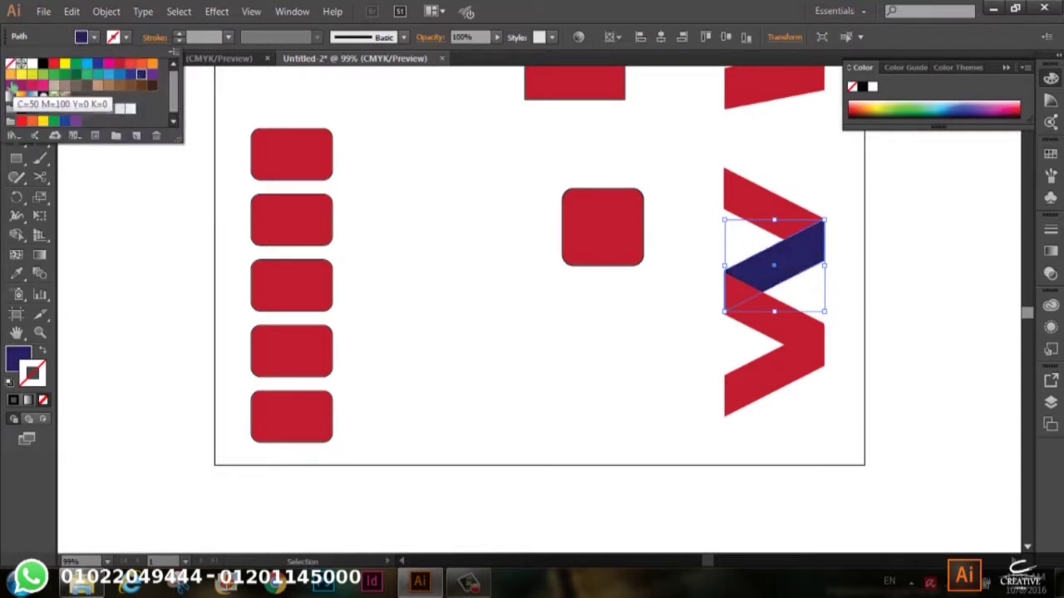
pyautogui.click(12, 86)
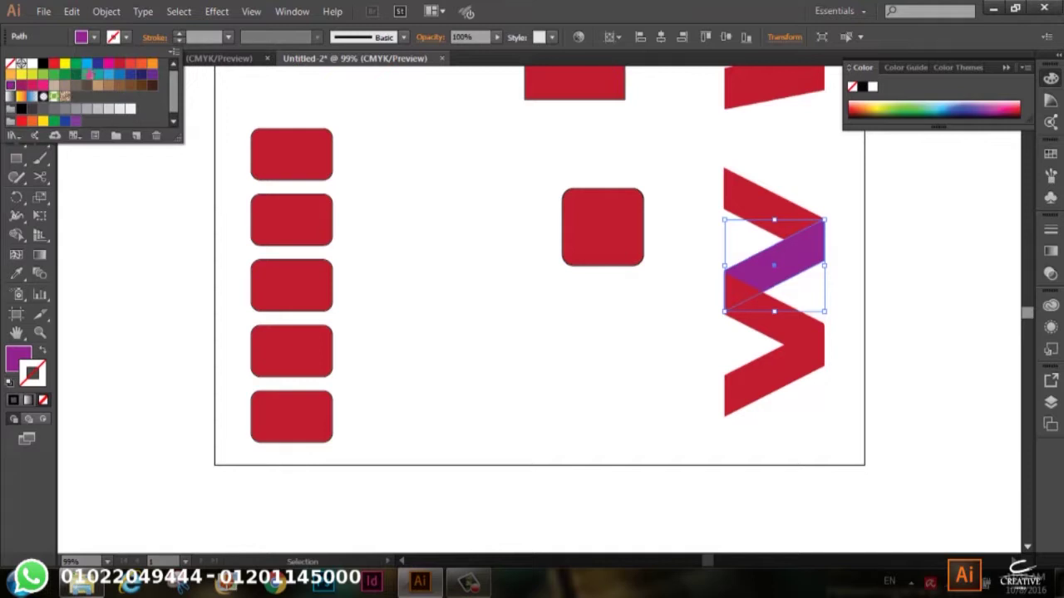
pyautogui.click(73, 72)
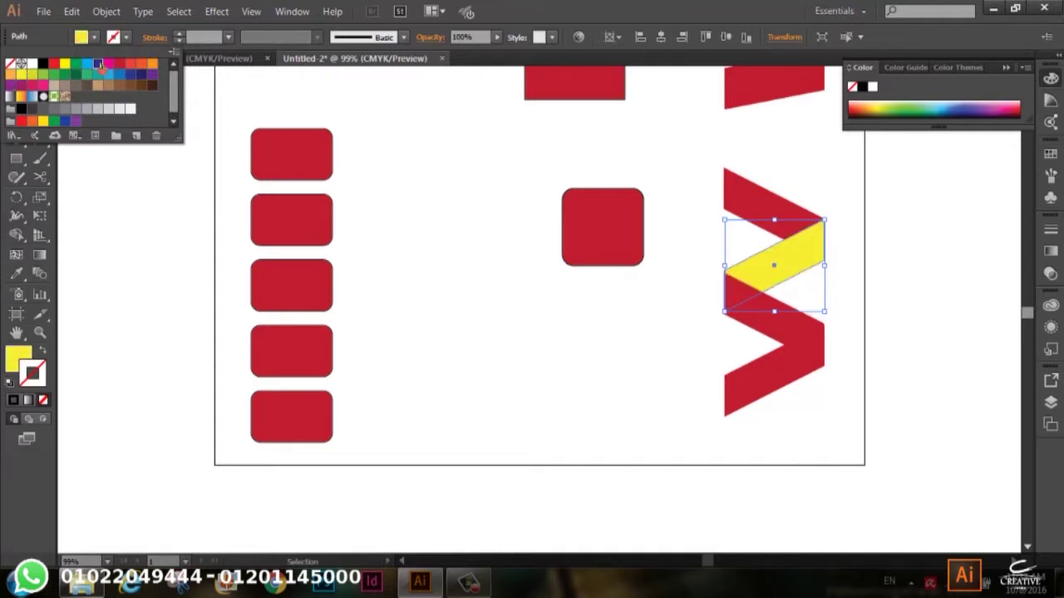
pyautogui.click(98, 64)
# Fill the lower zigzag piece with blue.
pyautogui.click(516, 302)
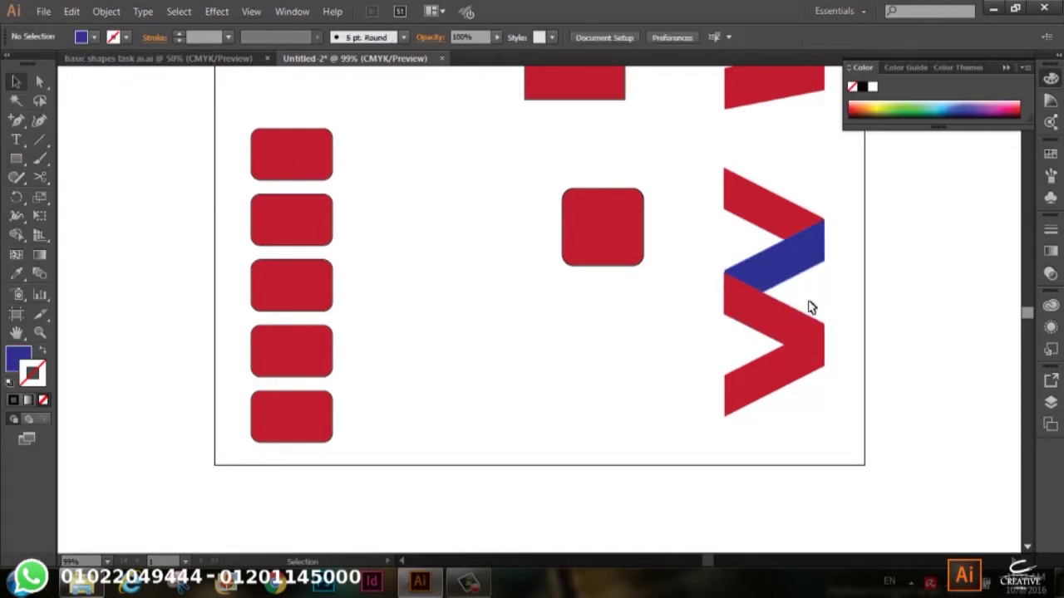
pyautogui.click(803, 333)
pyautogui.click(720, 456)
pyautogui.click(729, 413)
pyautogui.click(94, 37)
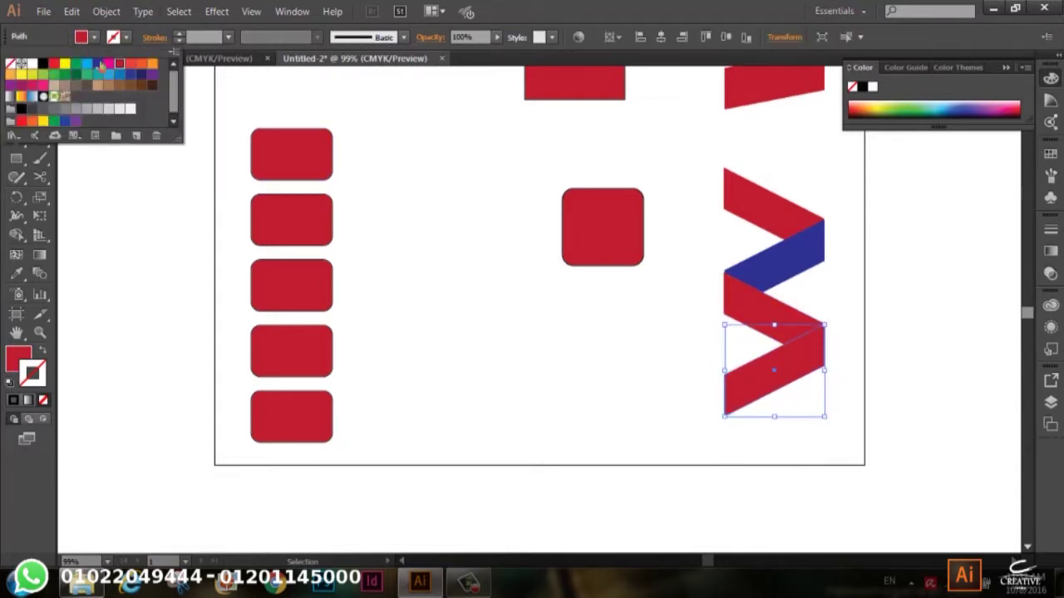
pyautogui.click(98, 64)
pyautogui.click(395, 179)
pyautogui.click(397, 183)
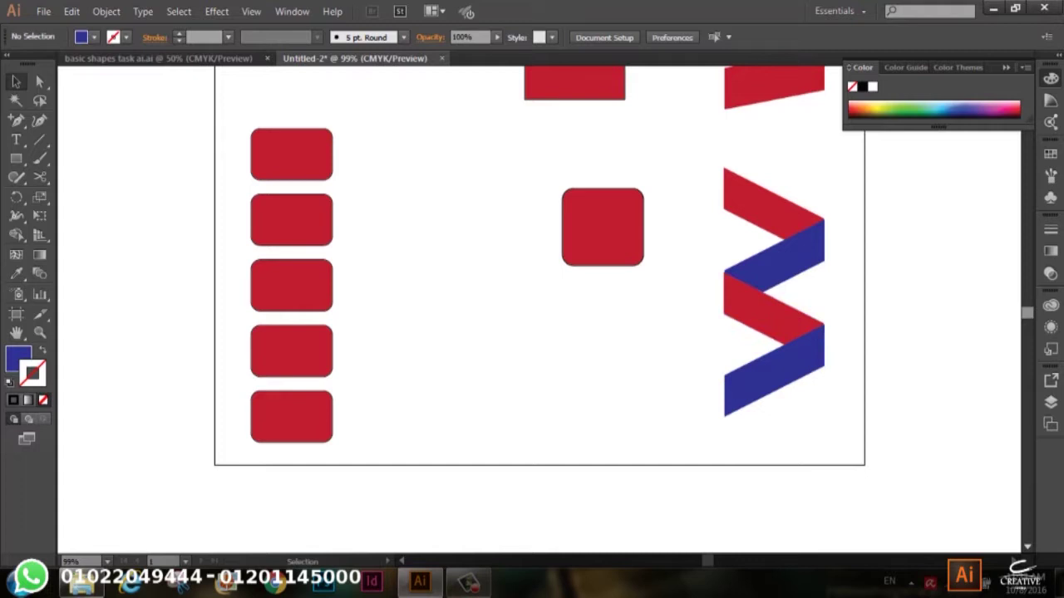
# Marquee-select every zigzag piece and fill them all red.
pyautogui.moveTo(892, 202)
pyautogui.mouseDown()
pyautogui.moveTo(804, 372)
pyautogui.moveTo(703, 503)
pyautogui.mouseUp()
pyautogui.click(904, 412)
pyautogui.moveTo(869, 220); pyautogui.dragTo(673, 419)
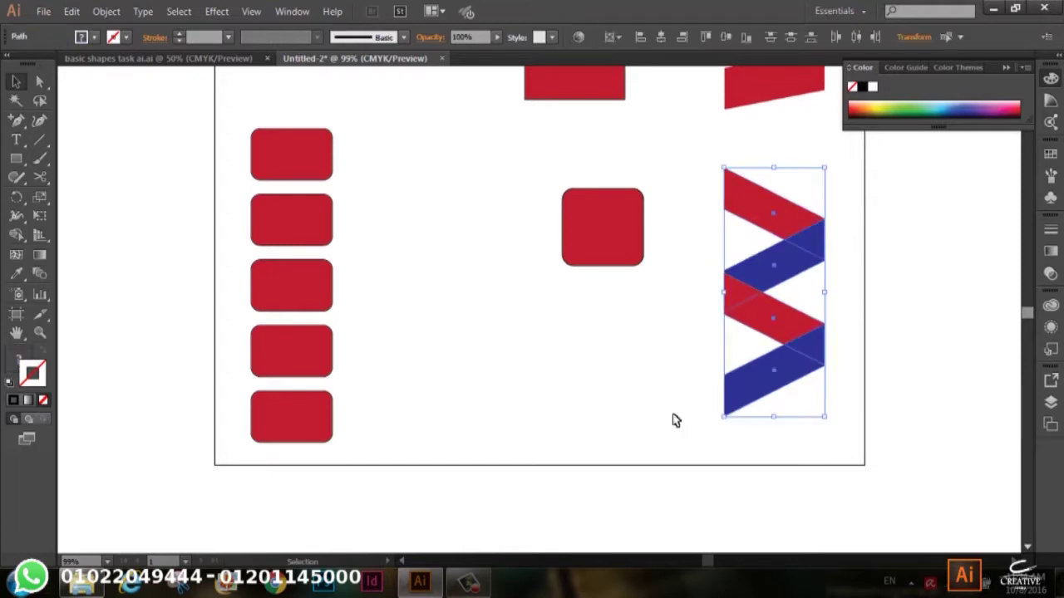
pyautogui.click(94, 36)
pyautogui.click(119, 68)
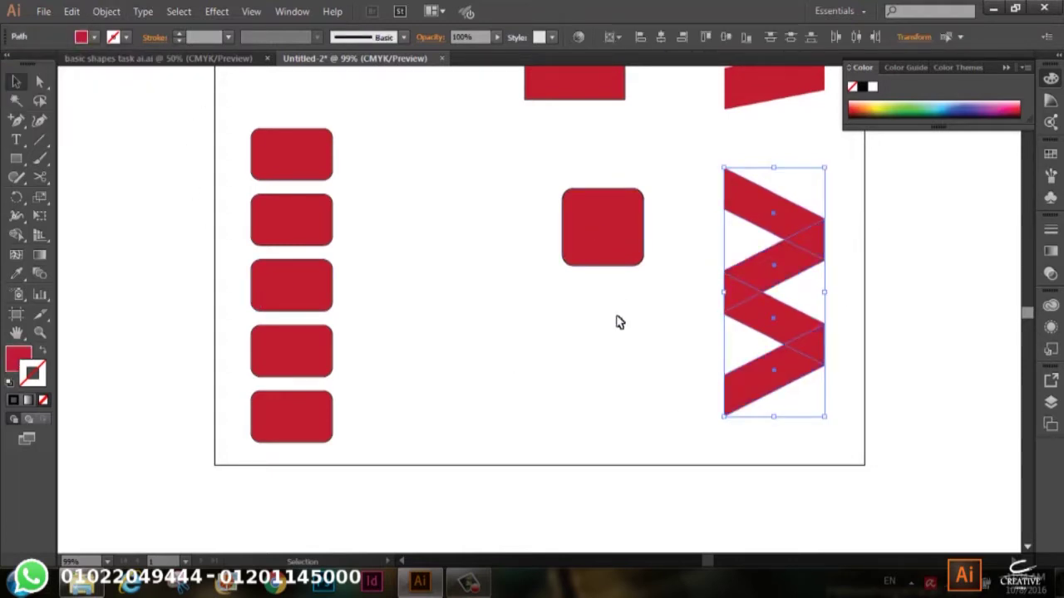
pyautogui.click(617, 321)
# Scroll around the artwork and select the red rounded square.
pyautogui.scroll(1, 587, 444)
pyautogui.scroll(3, 587, 444)
pyautogui.scroll(-2, 586, 443)
pyautogui.scroll(-2, 586, 444)
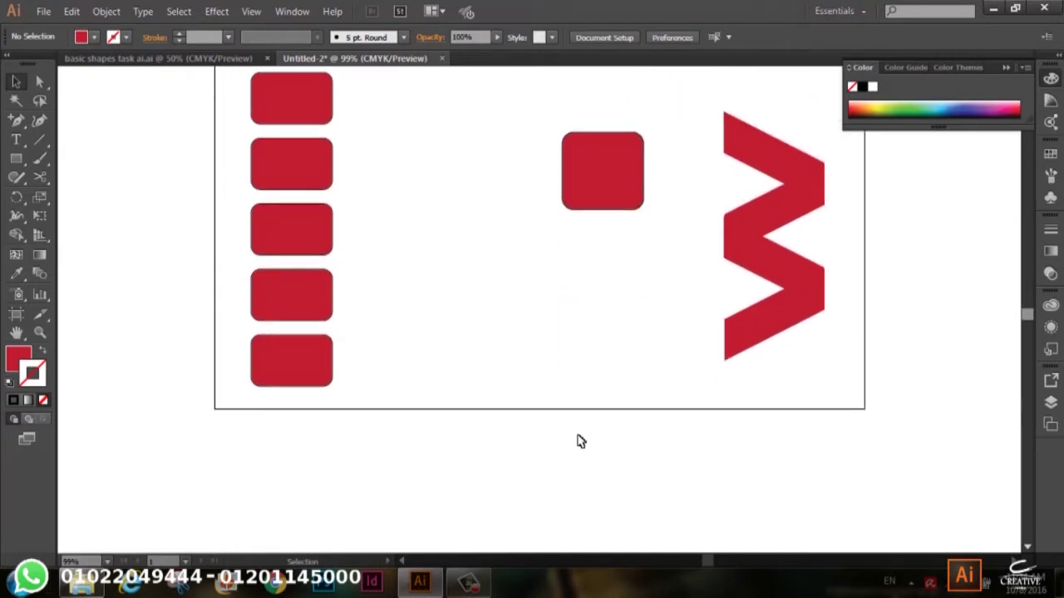
pyautogui.scroll(1, 579, 439)
pyautogui.scroll(1, 579, 440)
pyautogui.click(606, 317)
# Move the square left, then copy it via Transform Each: 109% wide, 0.3175/0.6703 cm offset, 45°.
pyautogui.moveTo(586, 272); pyautogui.dragTo(431, 263)
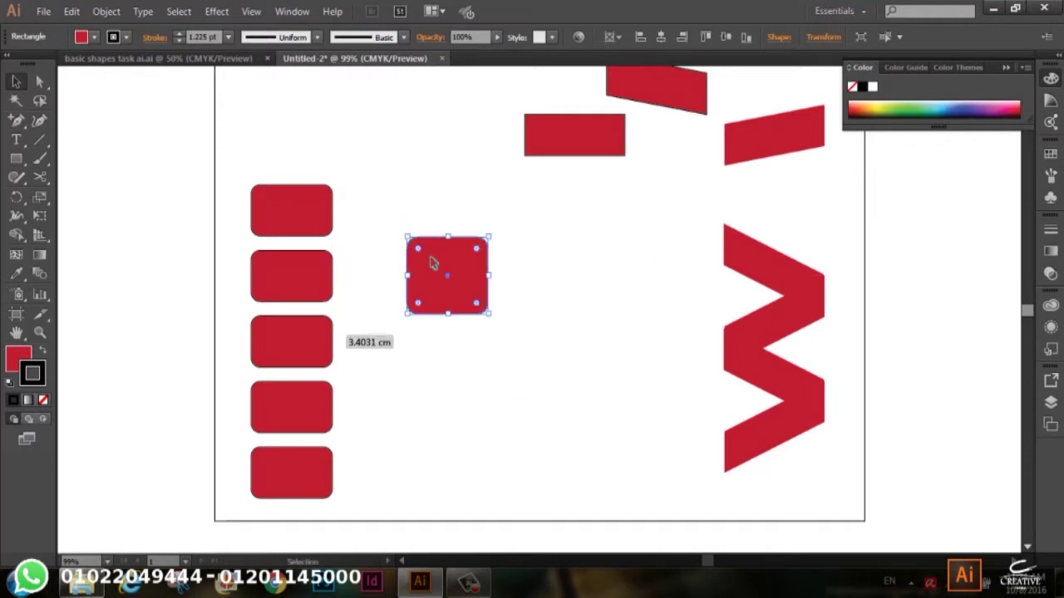
pyautogui.rightClick(435, 260)
pyautogui.moveTo(484, 464)
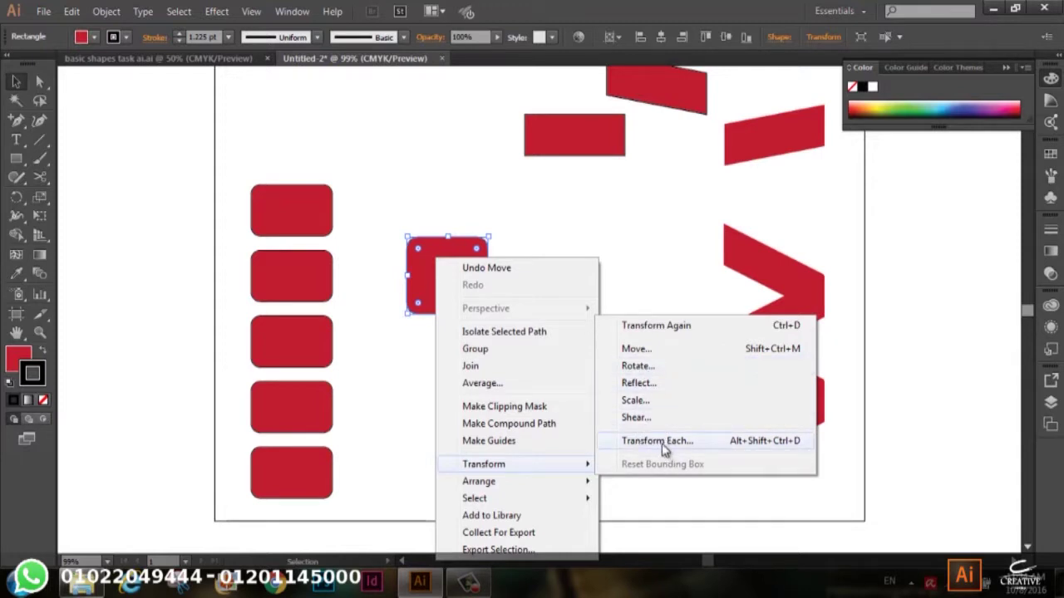
pyautogui.click(664, 447)
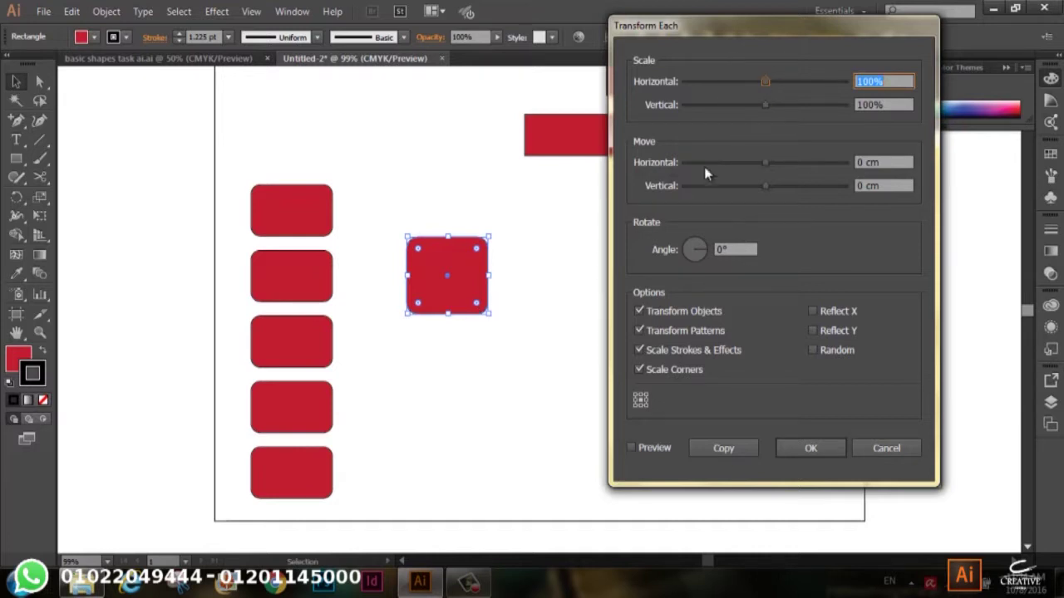
pyautogui.click(772, 81)
pyautogui.click(632, 449)
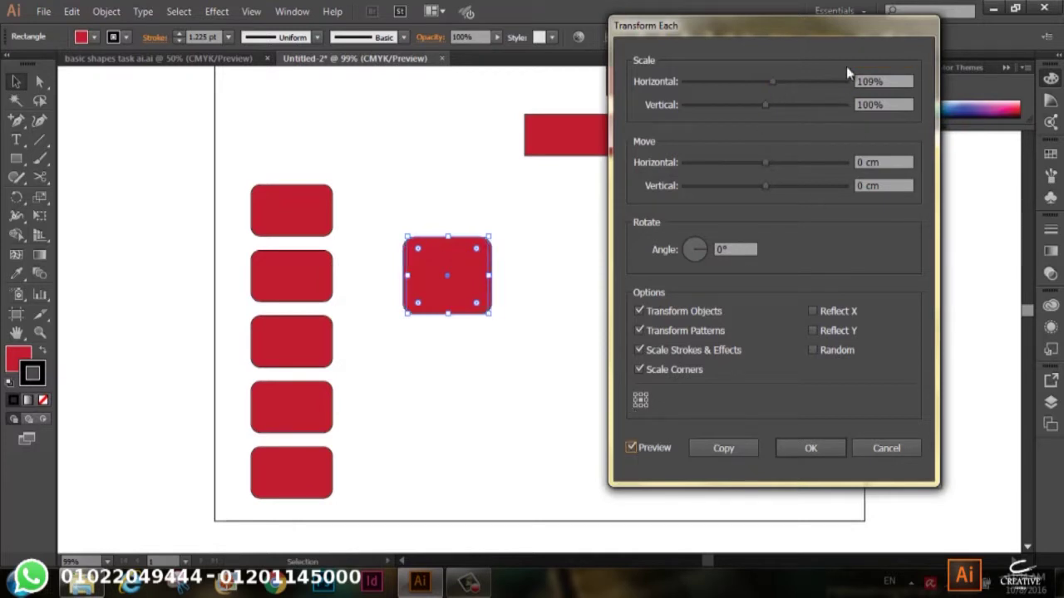
pyautogui.click(772, 162)
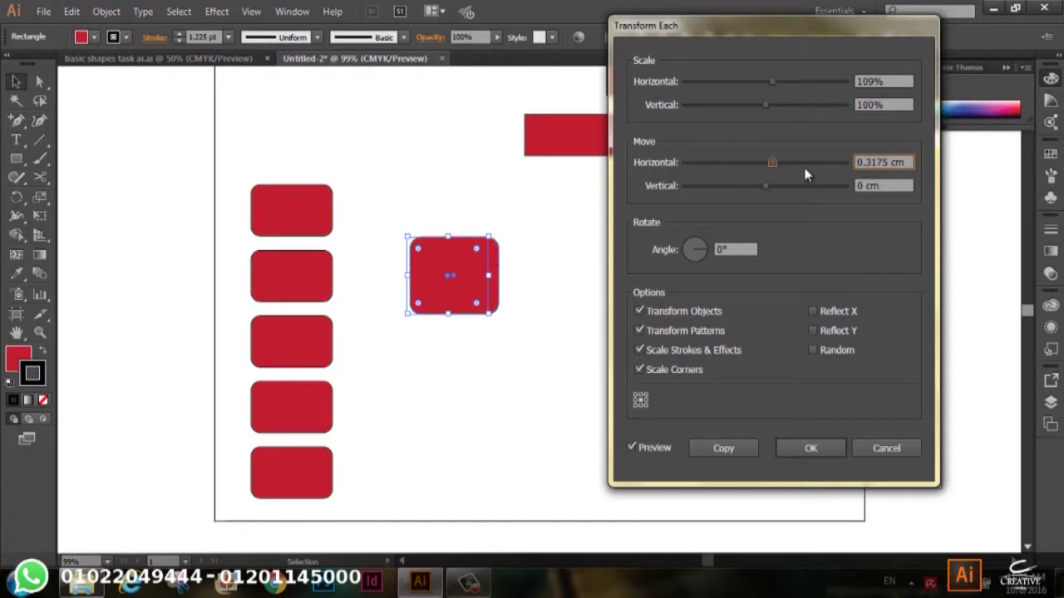
pyautogui.click(774, 186)
pyautogui.moveTo(774, 186); pyautogui.dragTo(780, 185)
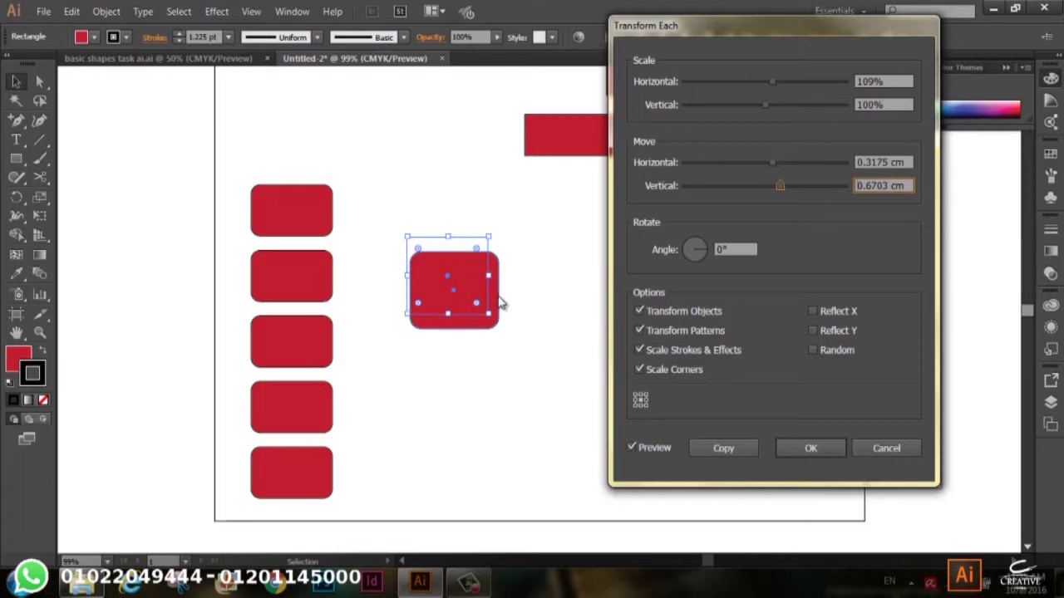
pyautogui.click(699, 246)
pyautogui.write('45')
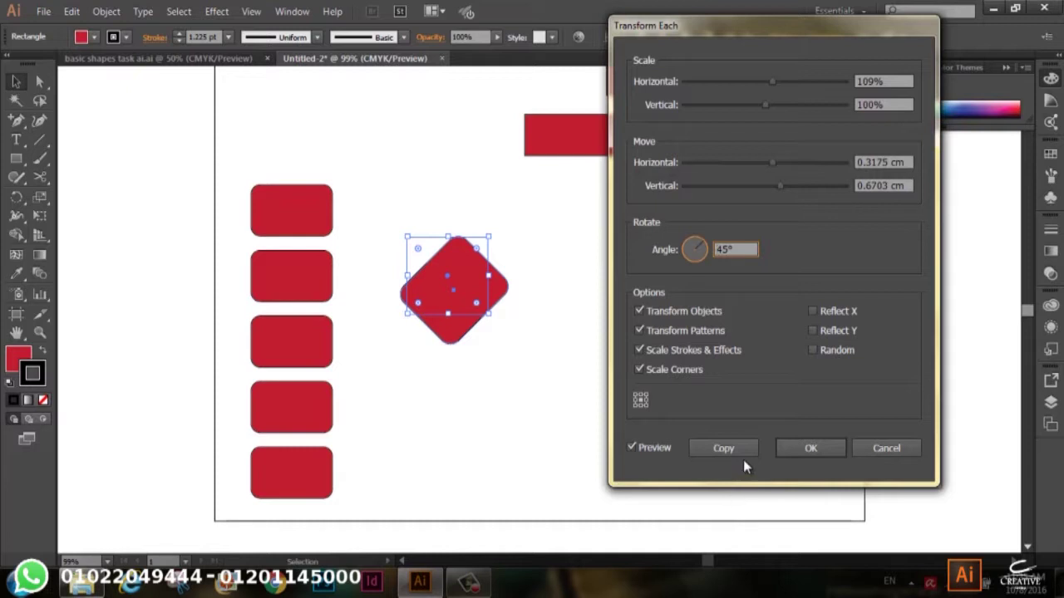
pyautogui.click(722, 448)
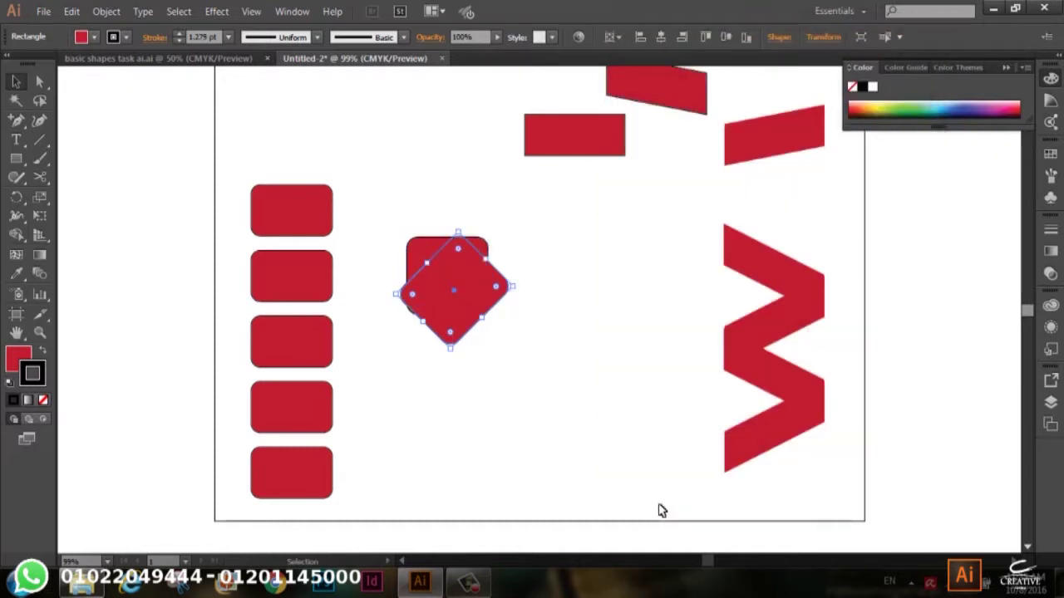
# Repeat the transform five times with Ctrl+D, then marquee-select the whole diagonal trail of squares.
pyautogui.press('a')
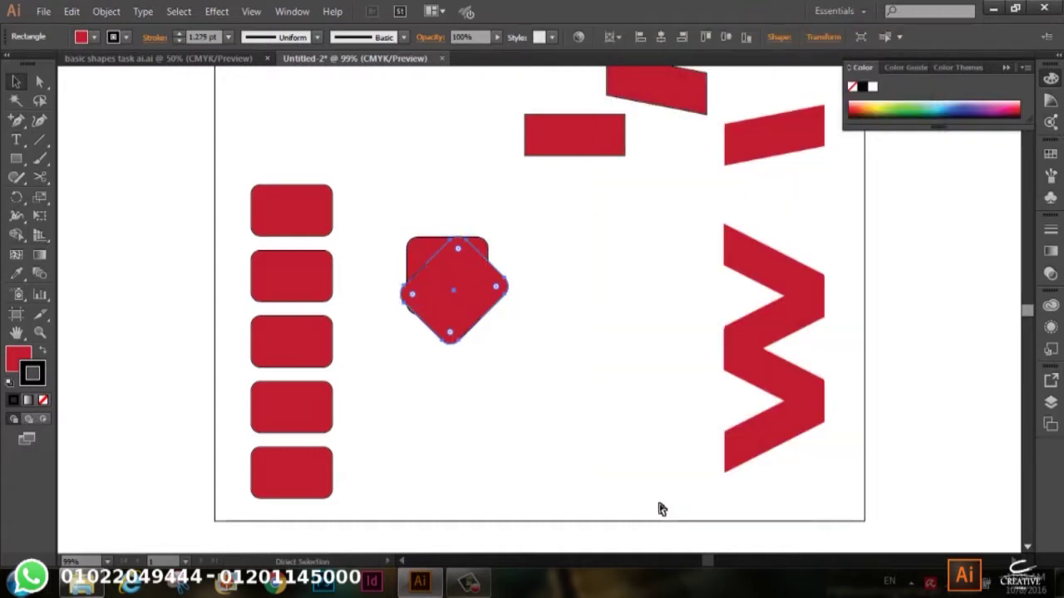
pyautogui.hotkey('ctrl', 'd')
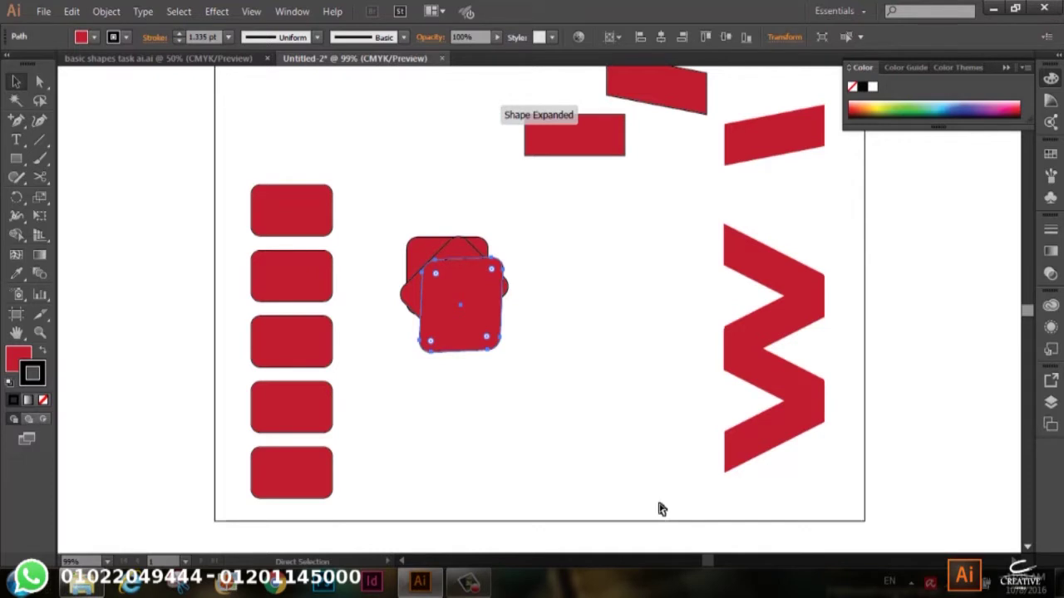
pyautogui.hotkey('ctrl', 'd')
pyautogui.hotkey('ctrl', 'd')
pyautogui.hotkey('ctrl', 'd')
pyautogui.hotkey('ctrl', 'd')
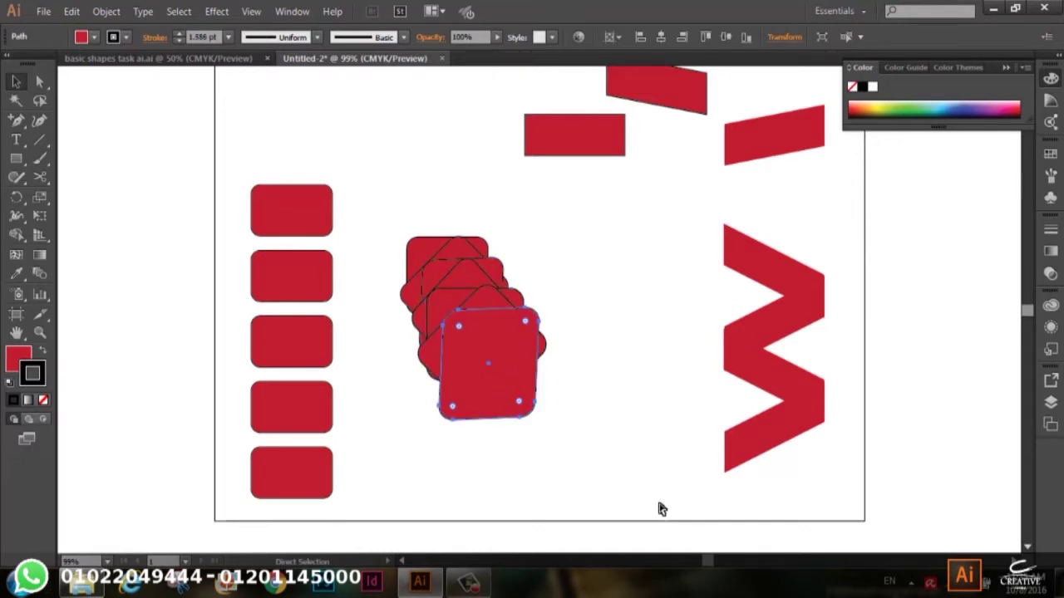
pyautogui.hotkey('ctrl', 'd')
pyautogui.hotkey('ctrl', 'd')
pyautogui.hotkey('ctrl', 'd')
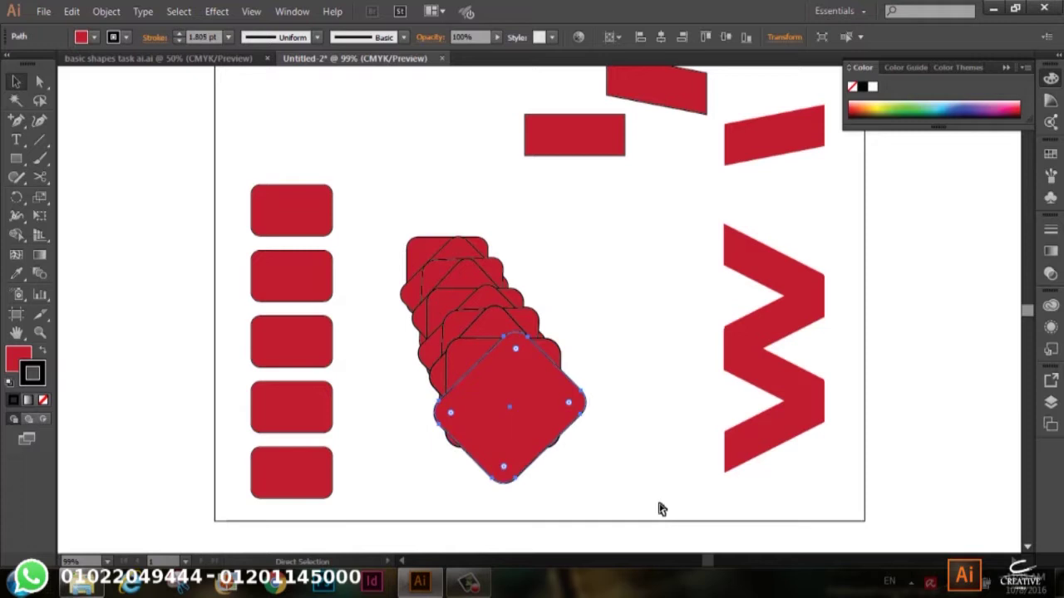
pyautogui.hotkey('ctrl', 'd')
pyautogui.hotkey('ctrl', 'd')
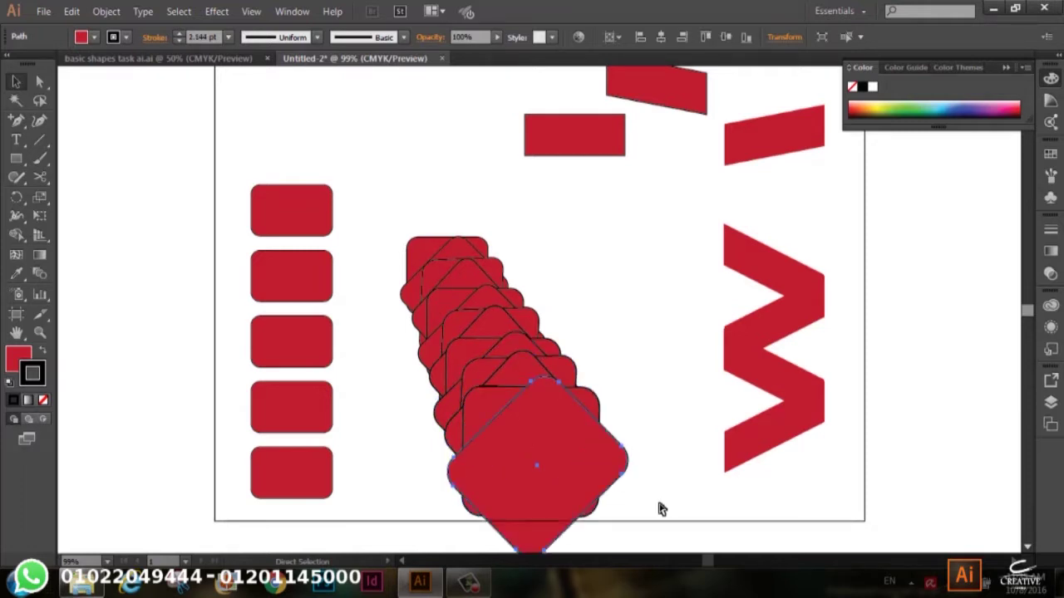
pyautogui.press('v')
pyautogui.hotkey('ctrl', 'd')
pyautogui.hotkey('ctrl', 'd')
pyautogui.press('v')
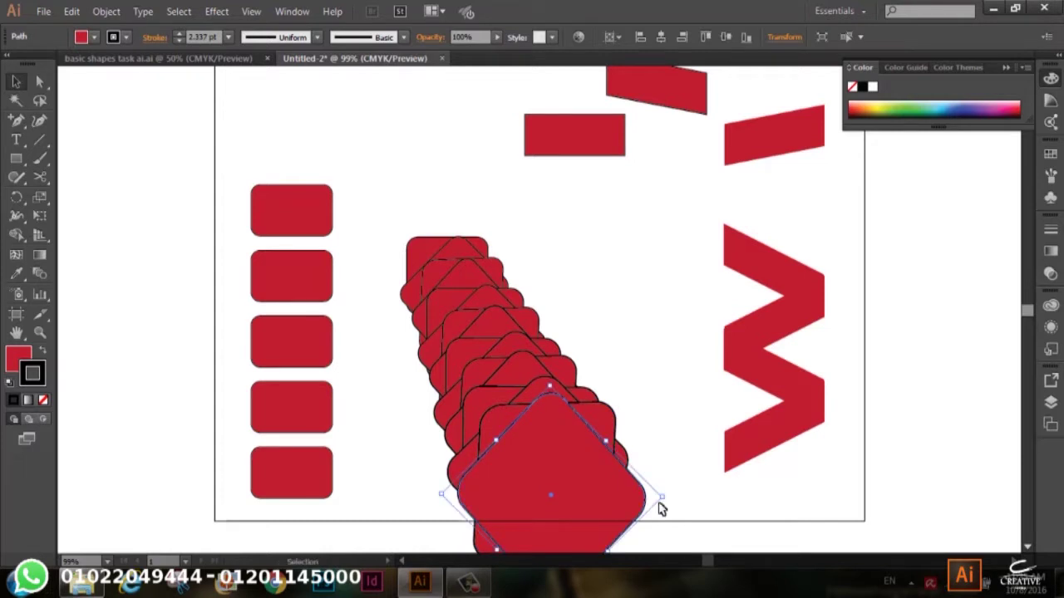
pyautogui.scroll(-1, 628, 436)
pyautogui.scroll(-1, 615, 444)
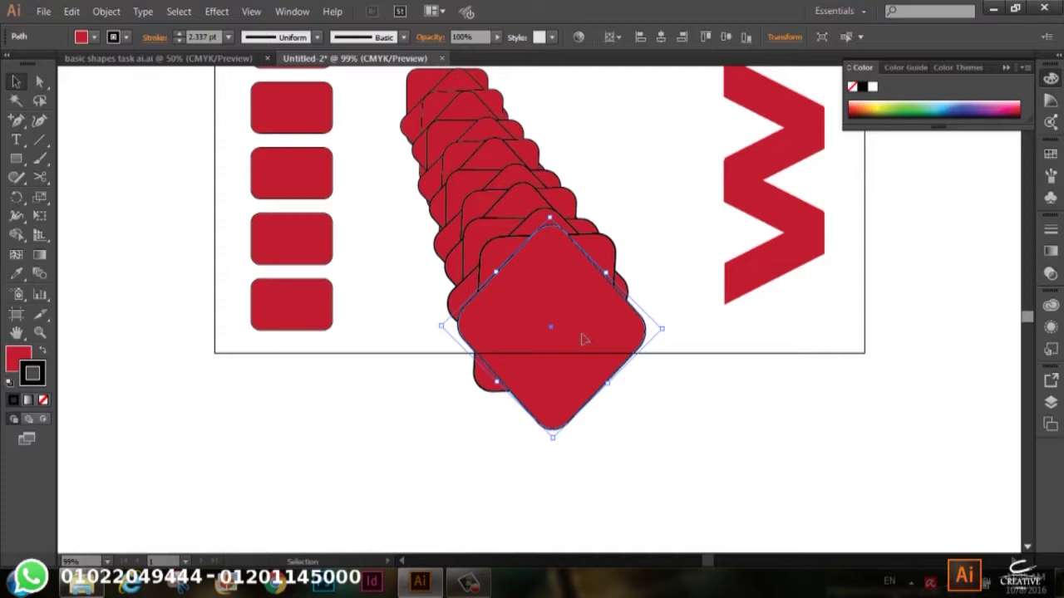
pyautogui.scroll(3, 586, 291)
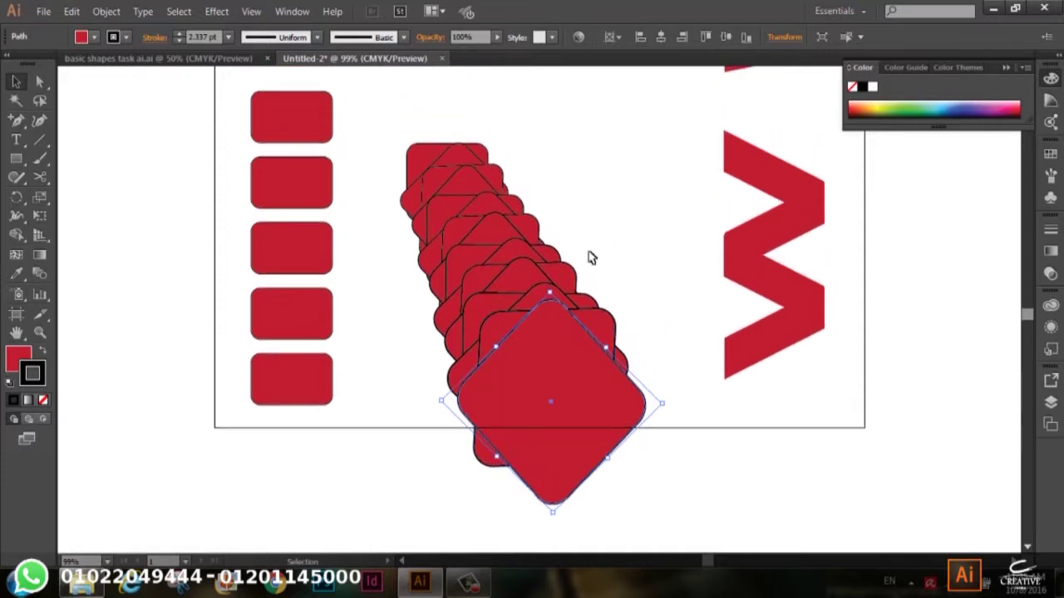
pyautogui.moveTo(396, 141)
pyautogui.mouseDown()
pyautogui.moveTo(655, 492)
pyautogui.moveTo(658, 517)
pyautogui.mouseUp()
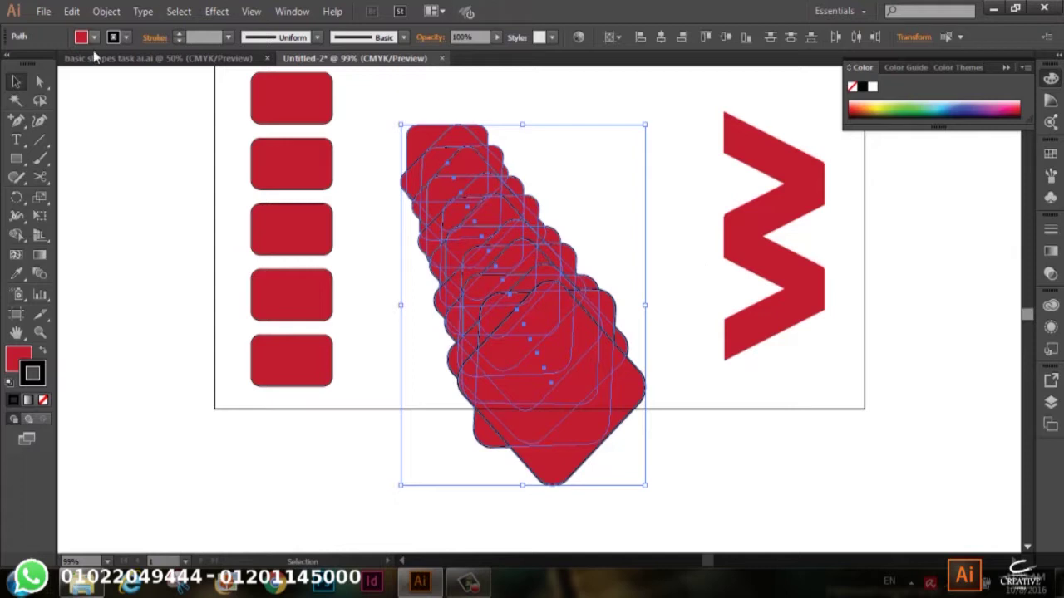
# Set the squares' stroke to None.
pyautogui.click(126, 39)
pyautogui.click(11, 64)
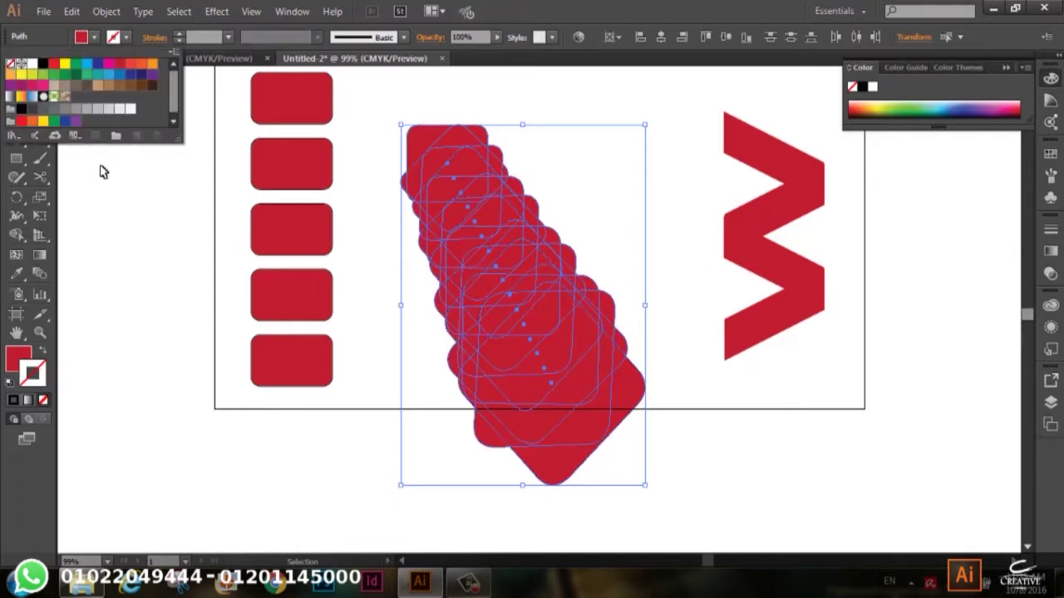
pyautogui.click(129, 214)
pyautogui.click(155, 285)
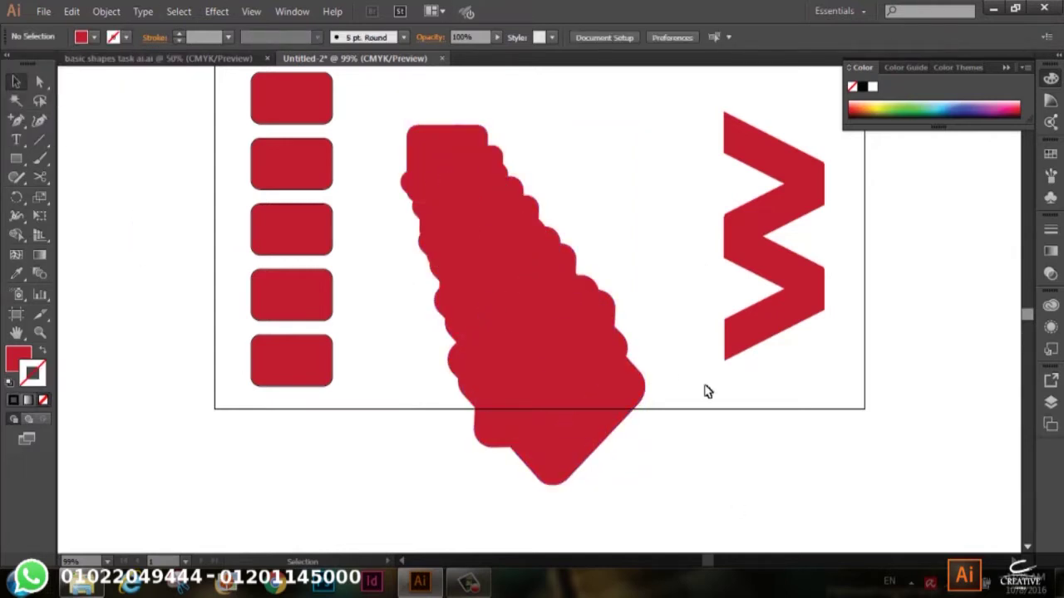
# Give the whole stack of rounded squares a black 3 pt outline.
pyautogui.moveTo(612, 137); pyautogui.dragTo(433, 466)
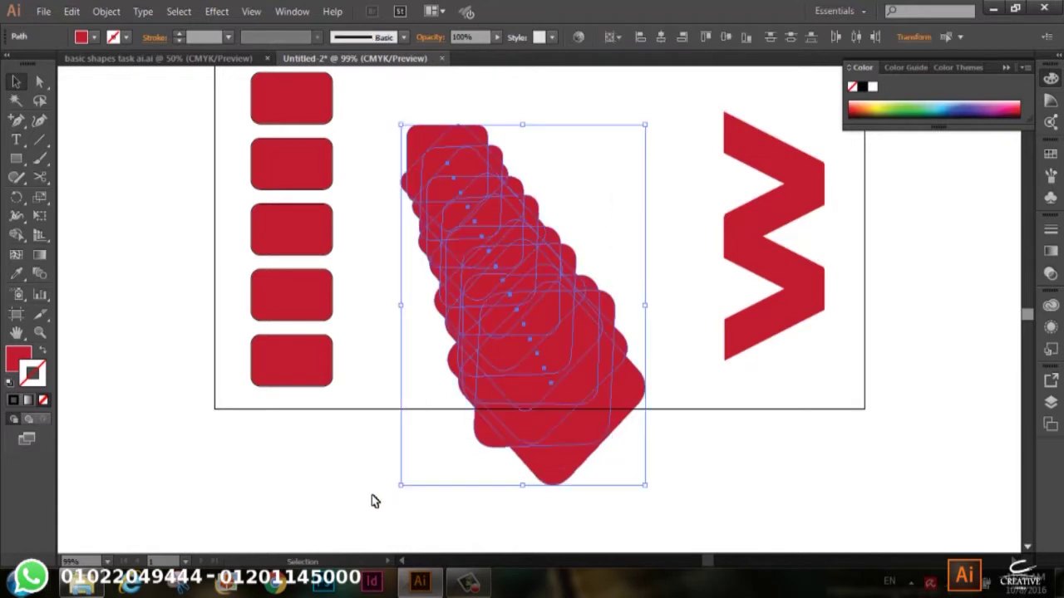
pyautogui.click(126, 38)
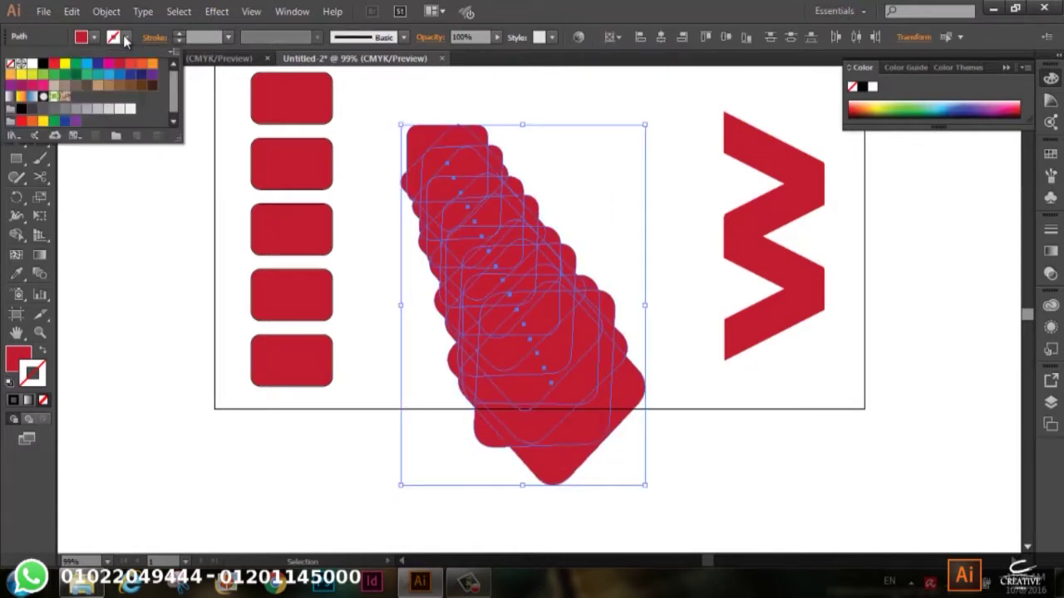
pyautogui.click(43, 64)
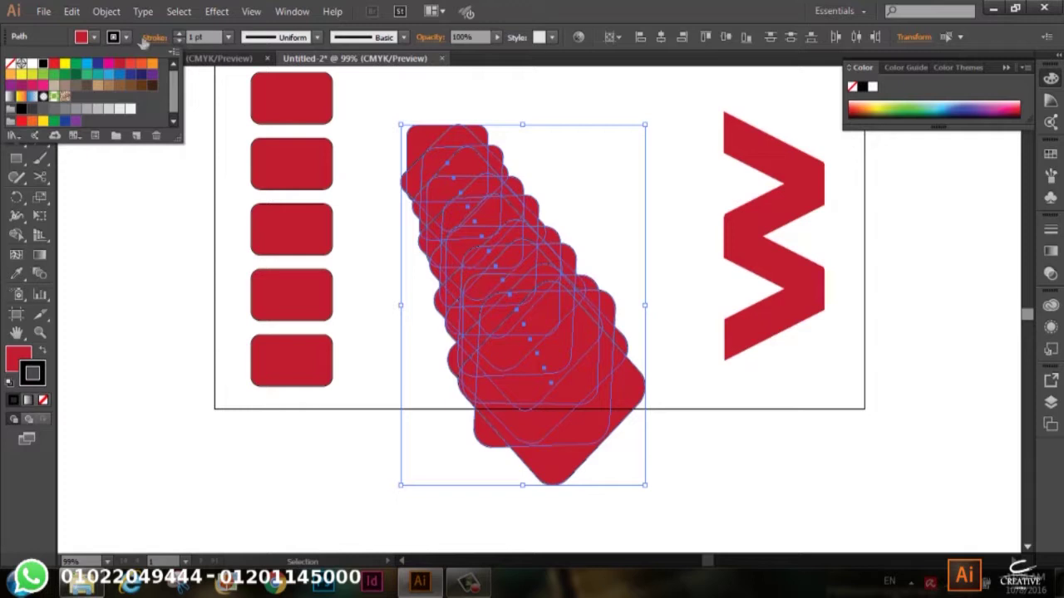
pyautogui.press('Escape')
pyautogui.click(177, 33)
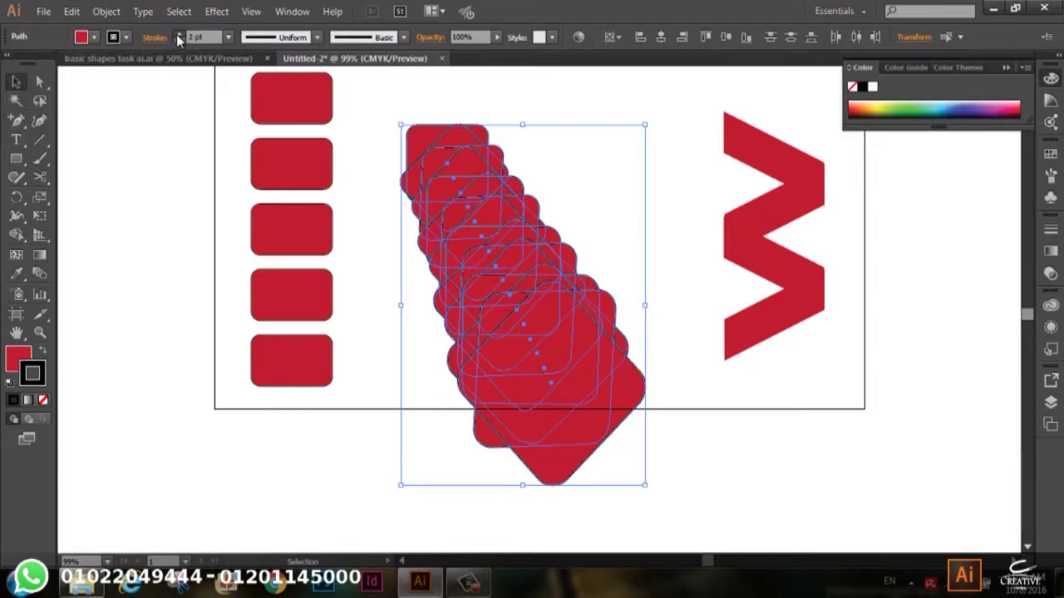
pyautogui.click(155, 159)
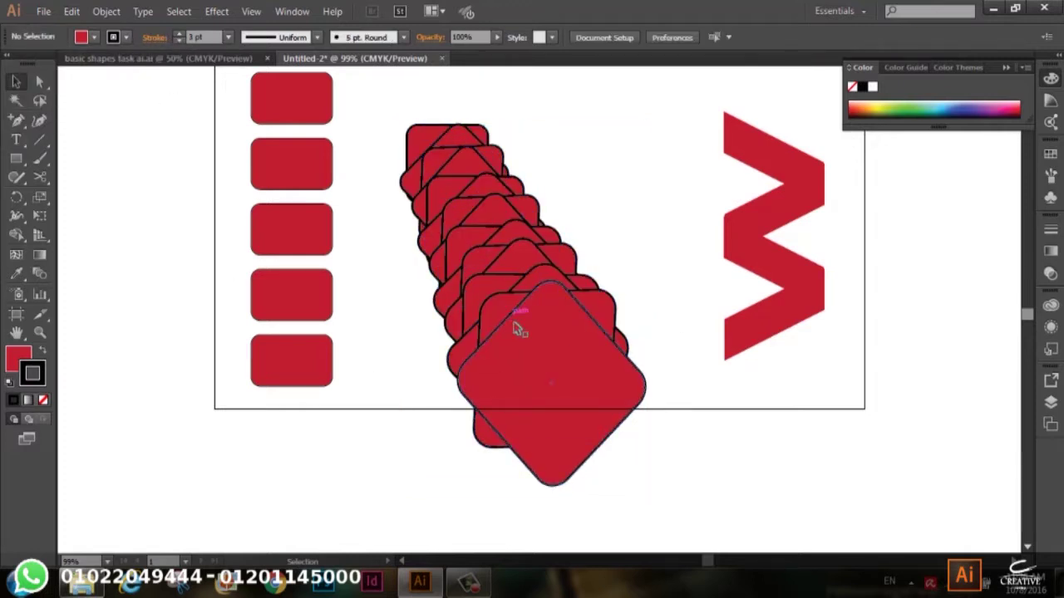
# Change the stack's outlines to white, deselect, and zoom out to see the artwork.
pyautogui.moveTo(581, 100); pyautogui.dragTo(421, 457)
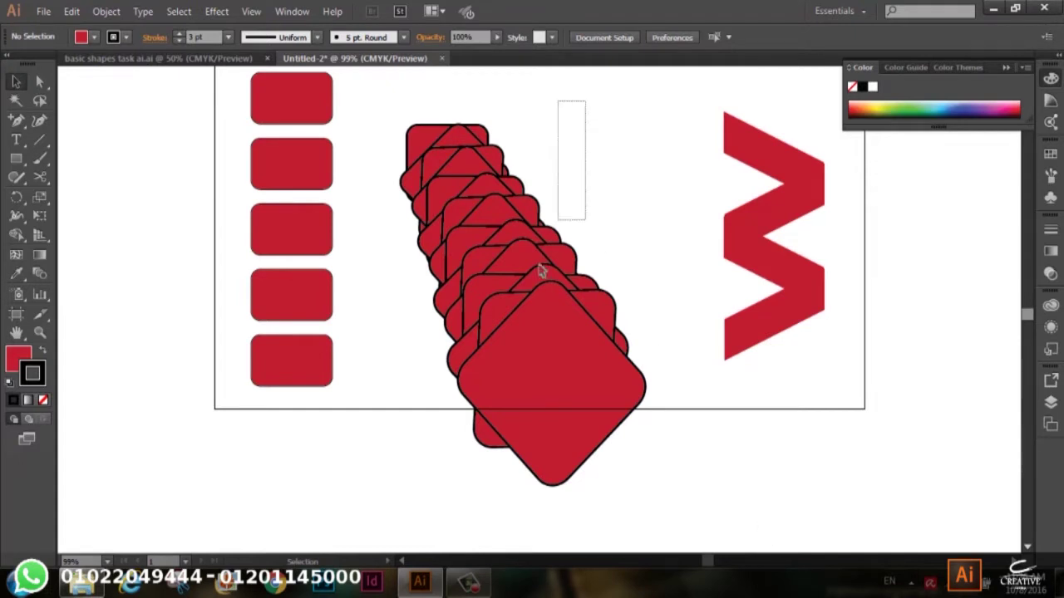
pyautogui.click(83, 37)
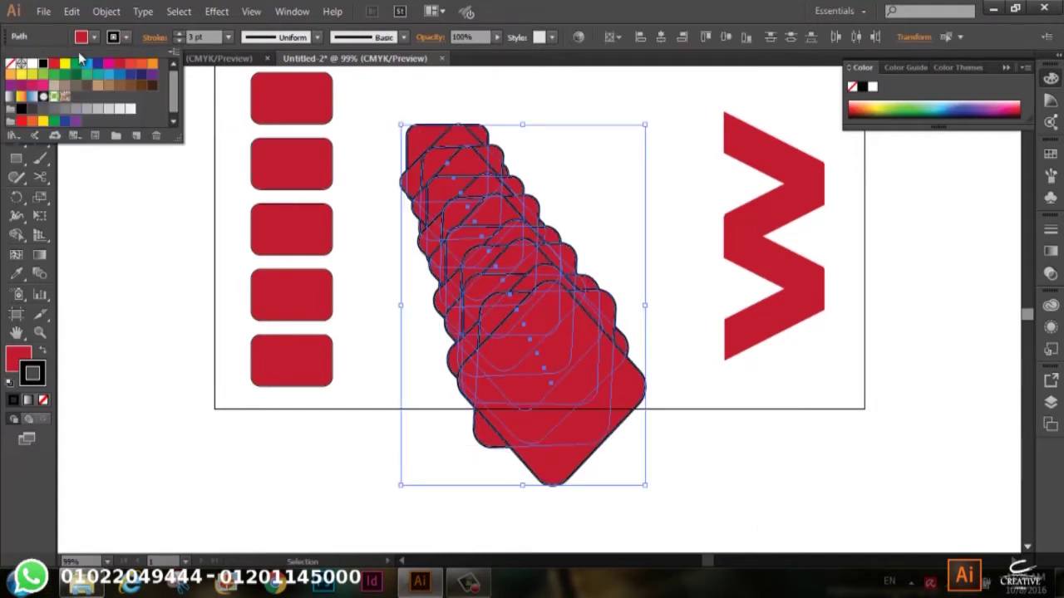
pyautogui.click(34, 63)
pyautogui.click(135, 227)
pyautogui.click(427, 396)
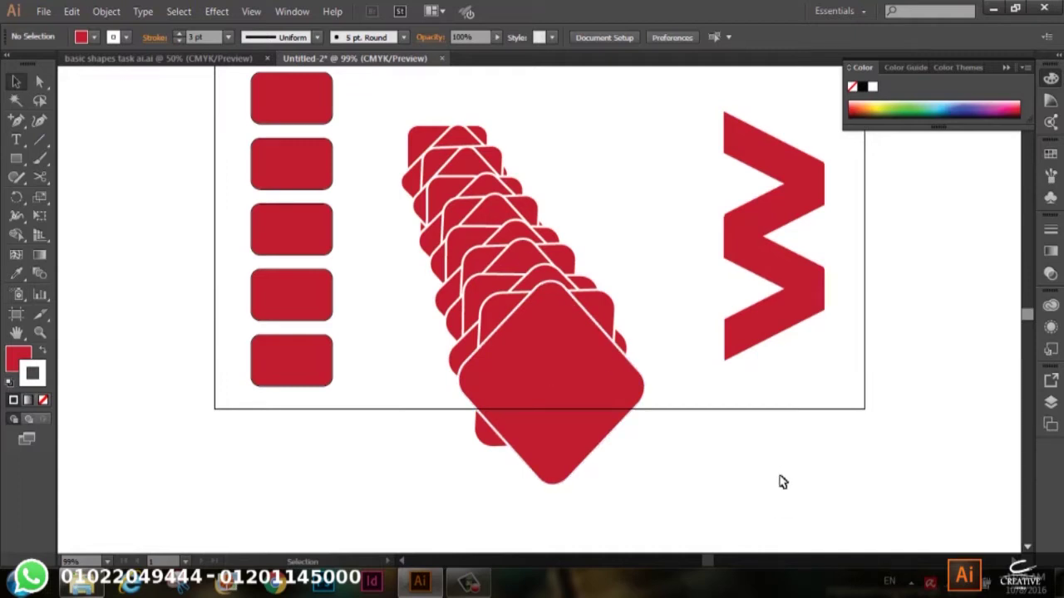
pyautogui.hotkey('ctrl', '-')
pyautogui.hotkey('ctrl', '-')
pyautogui.hotkey('ctrl', '+')
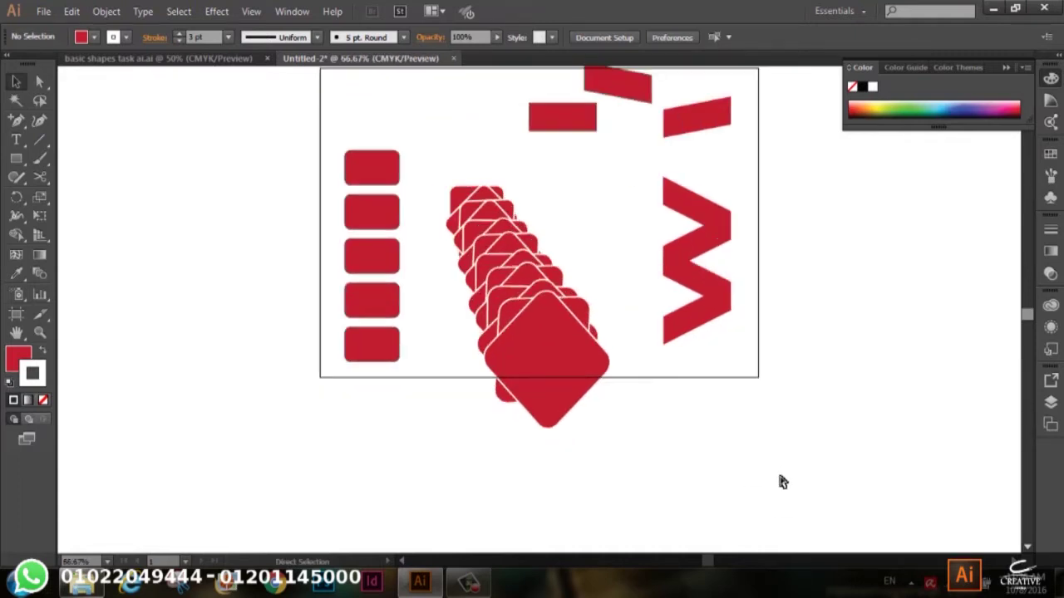
pyautogui.hotkey('ctrl', '+')
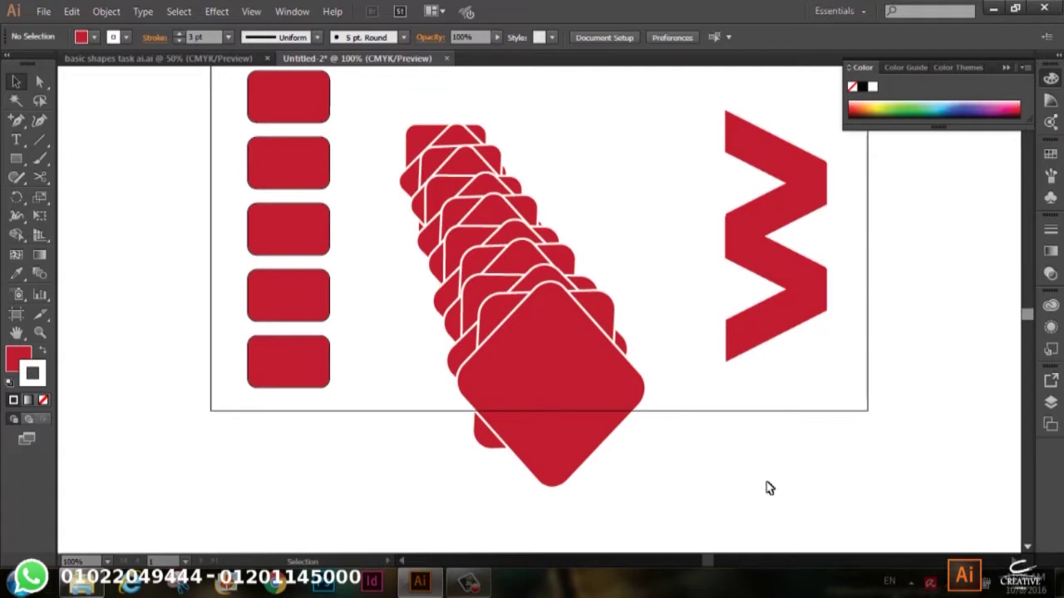
pyautogui.scroll(3, 768, 476)
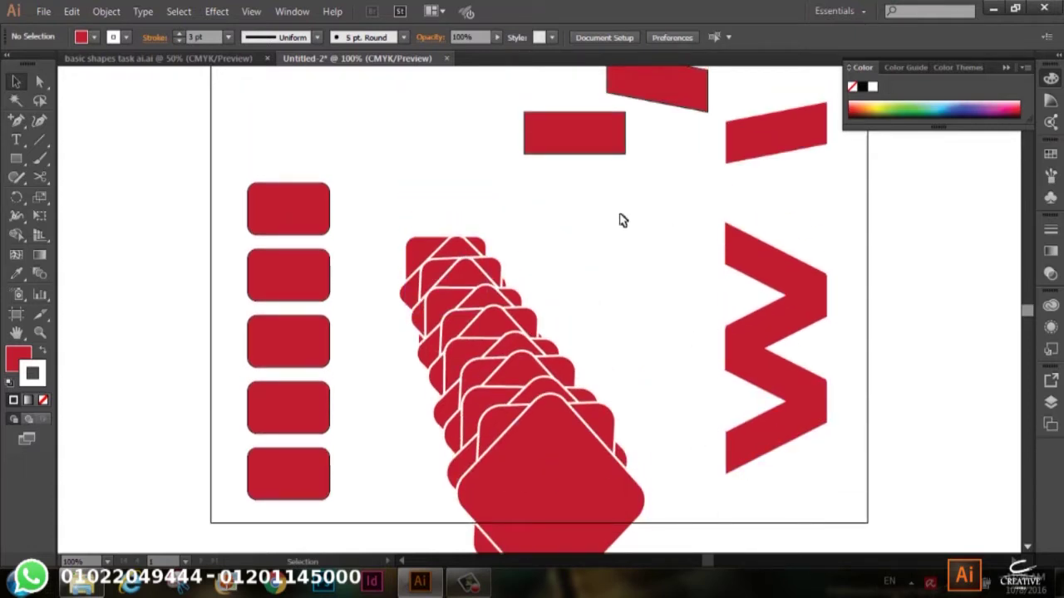
pyautogui.scroll(-2, 560, 276)
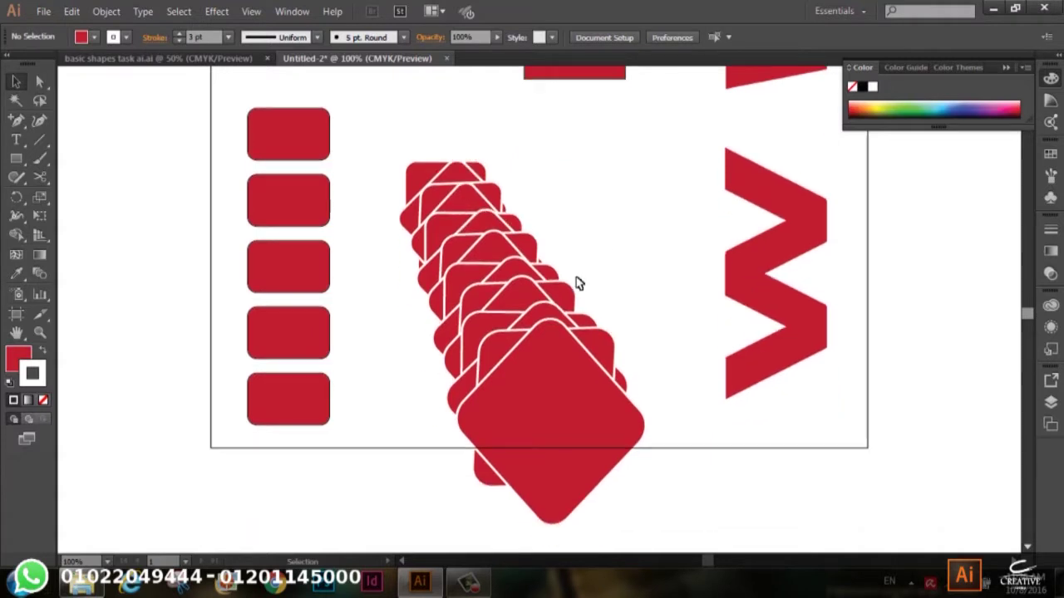
pyautogui.scroll(-2, 577, 282)
pyautogui.scroll(-2, 708, 379)
pyautogui.scroll(-3, 707, 380)
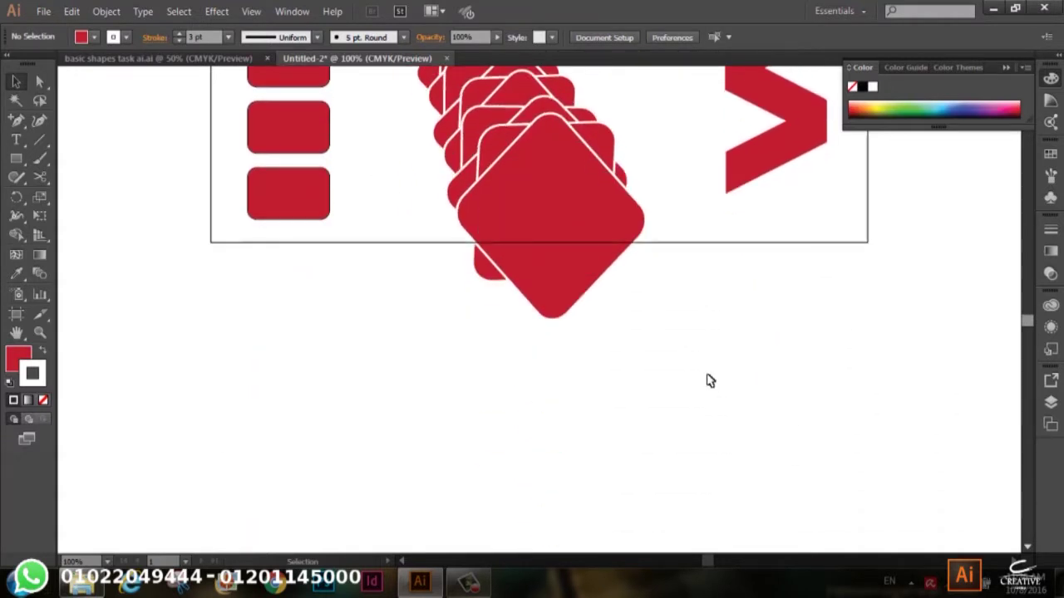
pyautogui.scroll(-1, 707, 383)
pyautogui.scroll(1, 696, 385)
pyautogui.scroll(1, 693, 388)
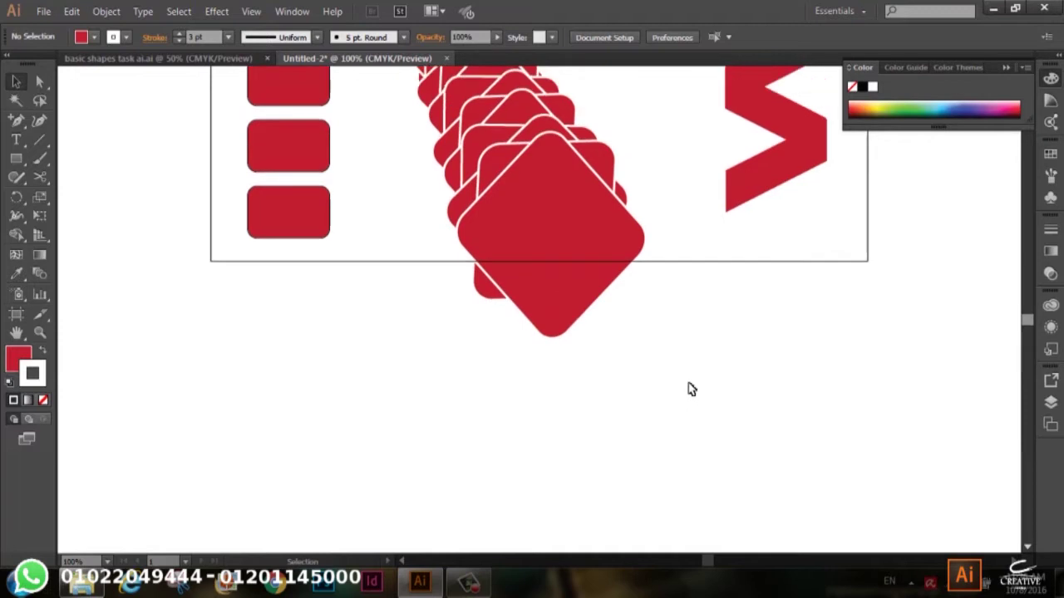
pyautogui.scroll(-2, 690, 388)
pyautogui.scroll(-1, 684, 386)
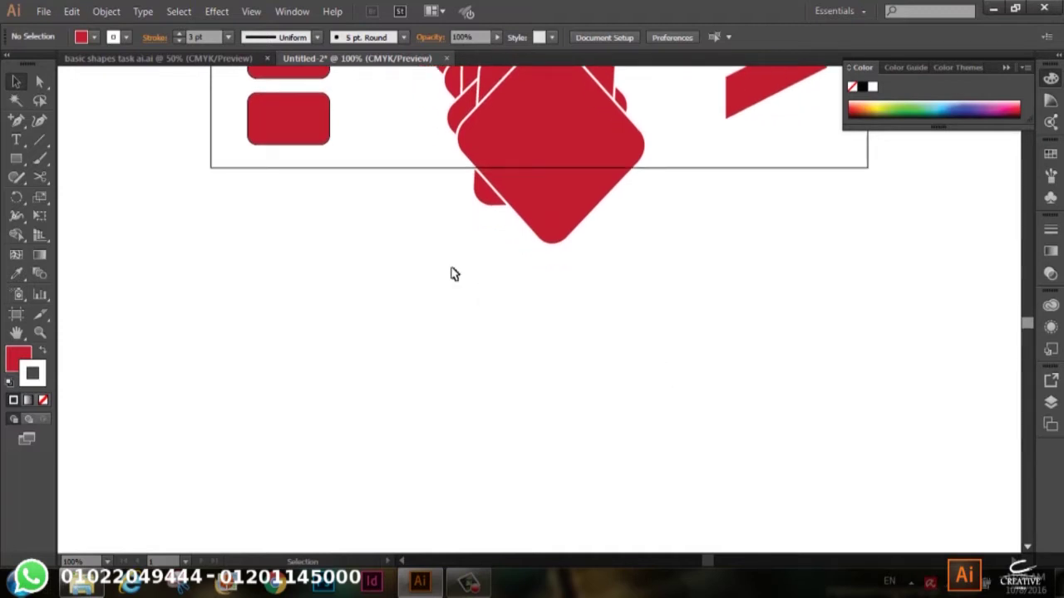
pyautogui.click(195, 60)
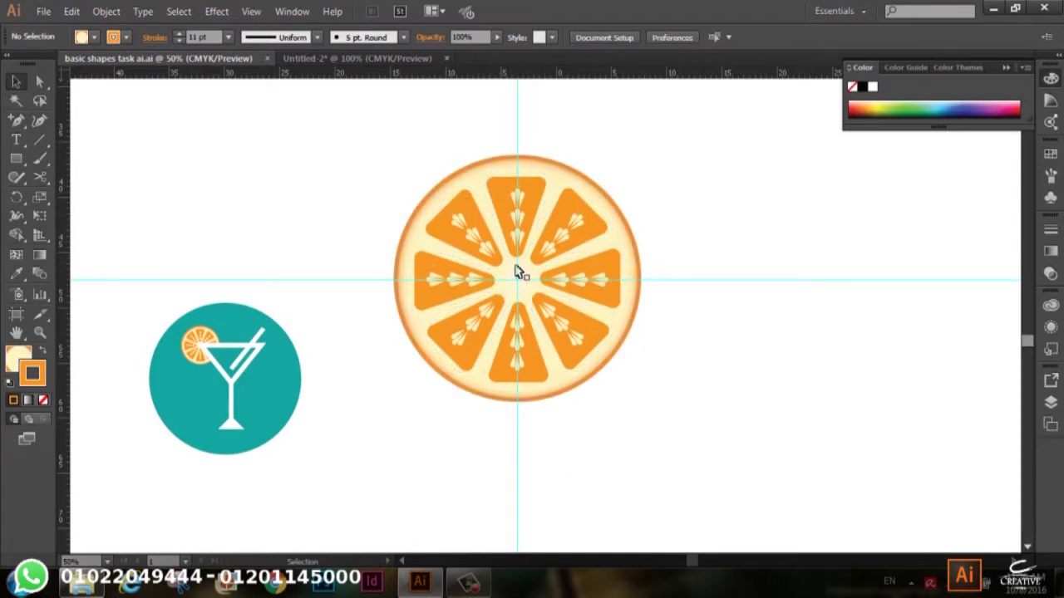
pyautogui.click(340, 59)
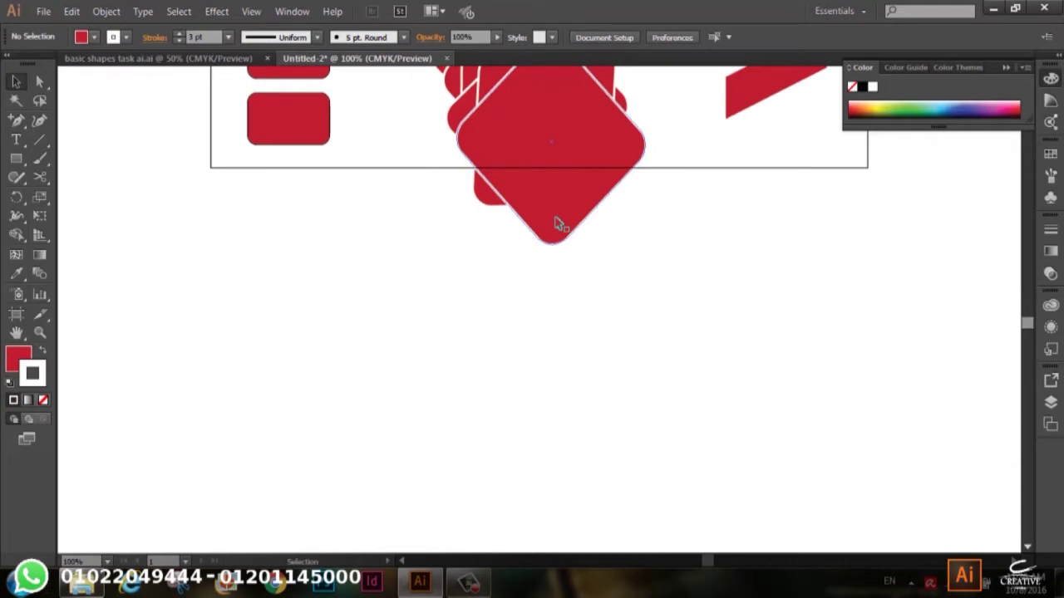
# Drag the rounded rectangle down and open the Rotate dialog, then cancel it.
pyautogui.scroll(2, 341, 249)
pyautogui.moveTo(296, 184); pyautogui.dragTo(351, 455)
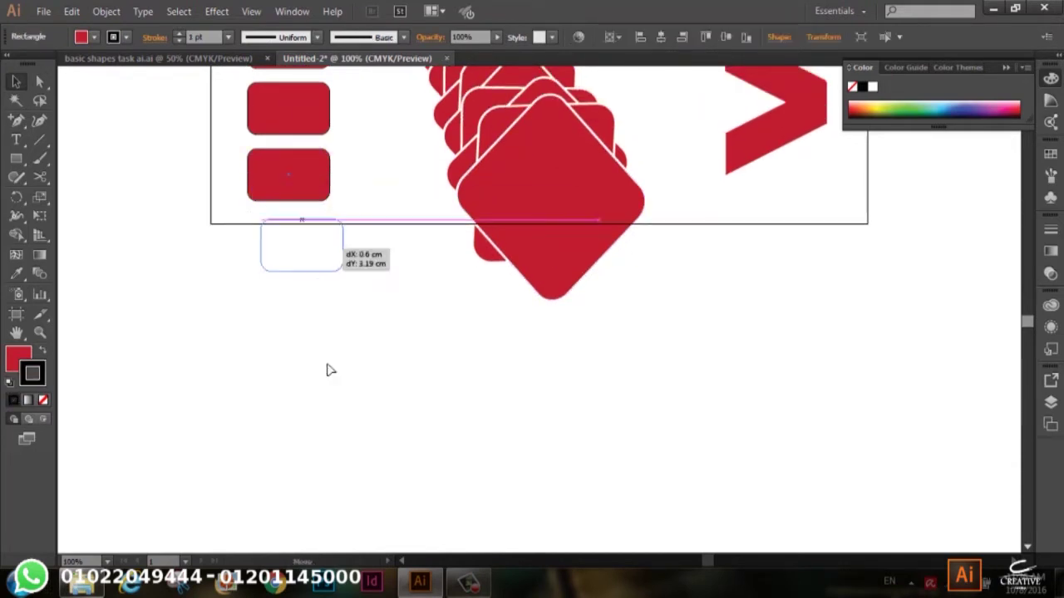
pyautogui.rightClick(345, 453)
pyautogui.moveTo(392, 351)
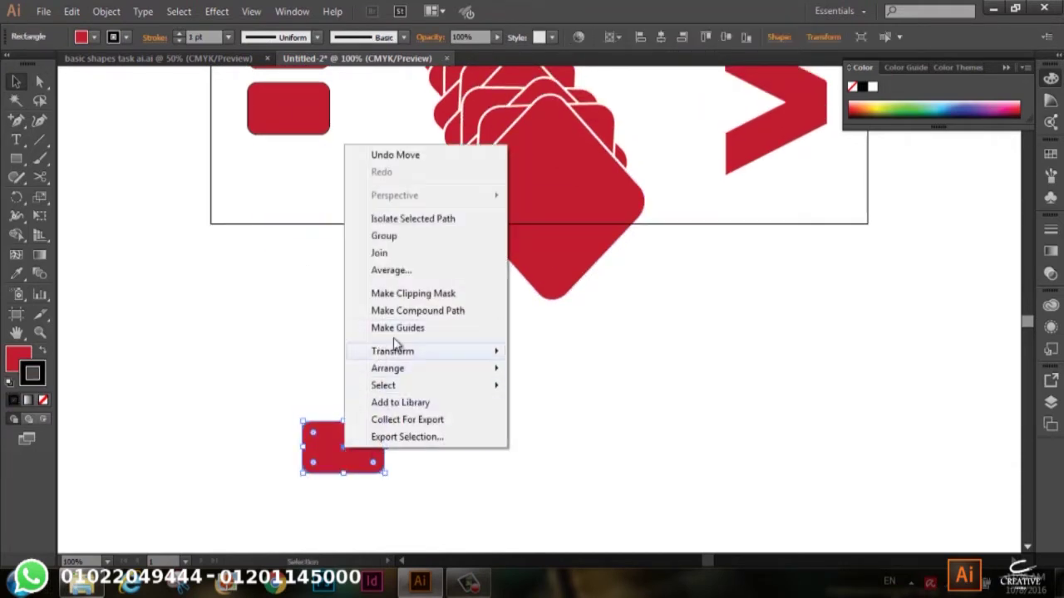
pyautogui.click(561, 391)
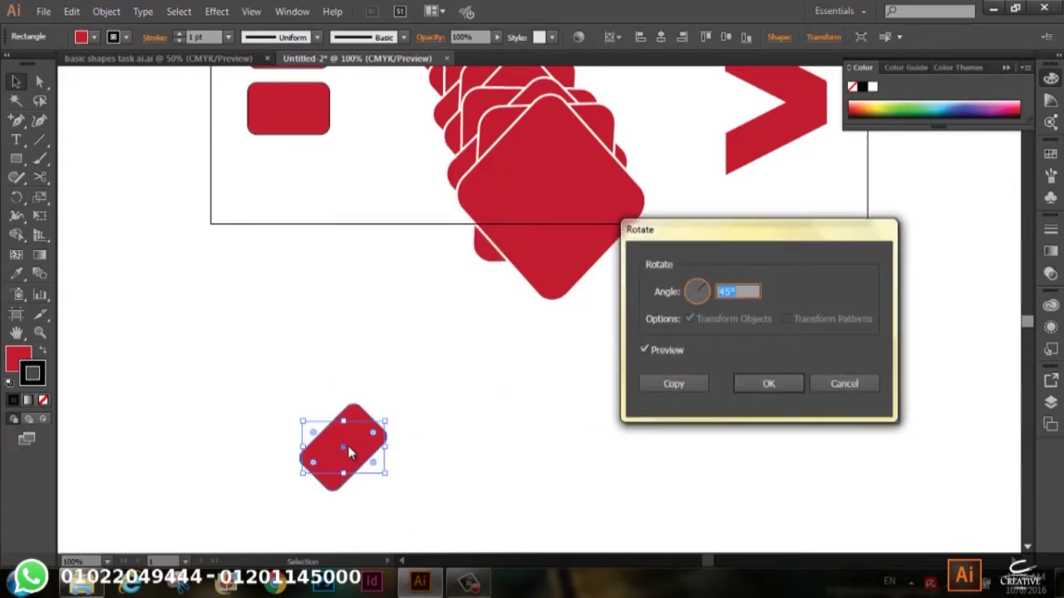
pyautogui.click(857, 383)
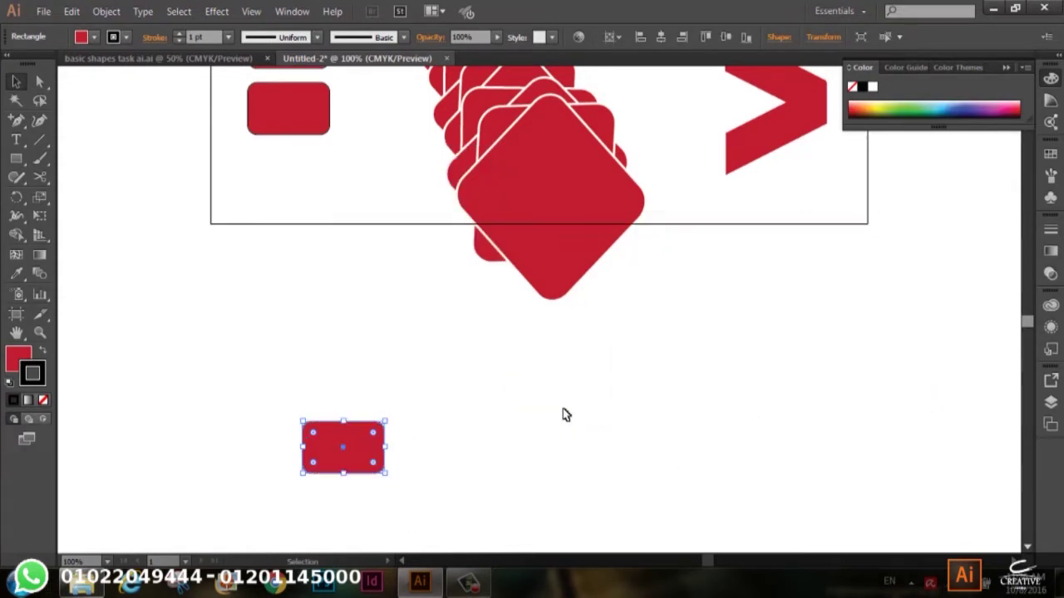
# Move the rounded rectangle back onto the artboard and switch to the basic shapes task document.
pyautogui.click(398, 456)
pyautogui.moveTo(359, 450); pyautogui.dragTo(304, 178)
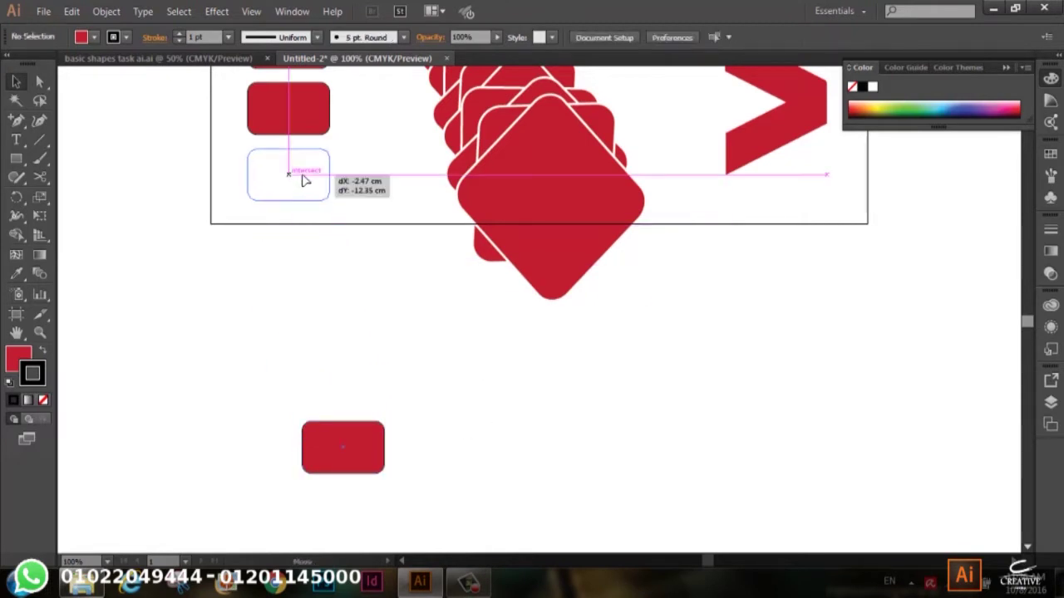
pyautogui.click(349, 301)
pyautogui.click(230, 60)
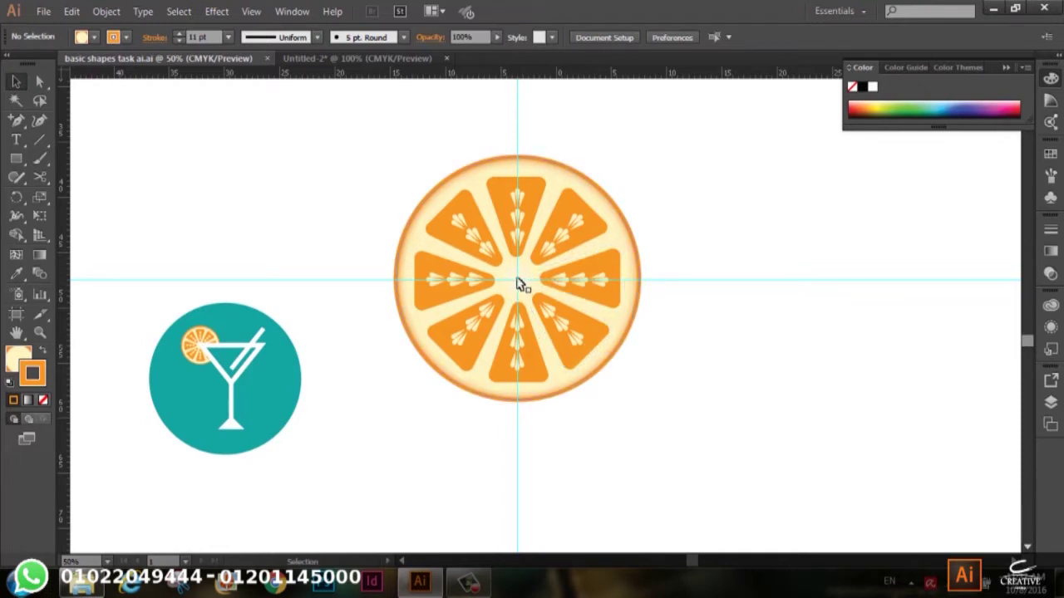
# Check the bottom orange triangle's transform settings in the basic shapes file, then return to Untitled-2.
pyautogui.click(376, 59)
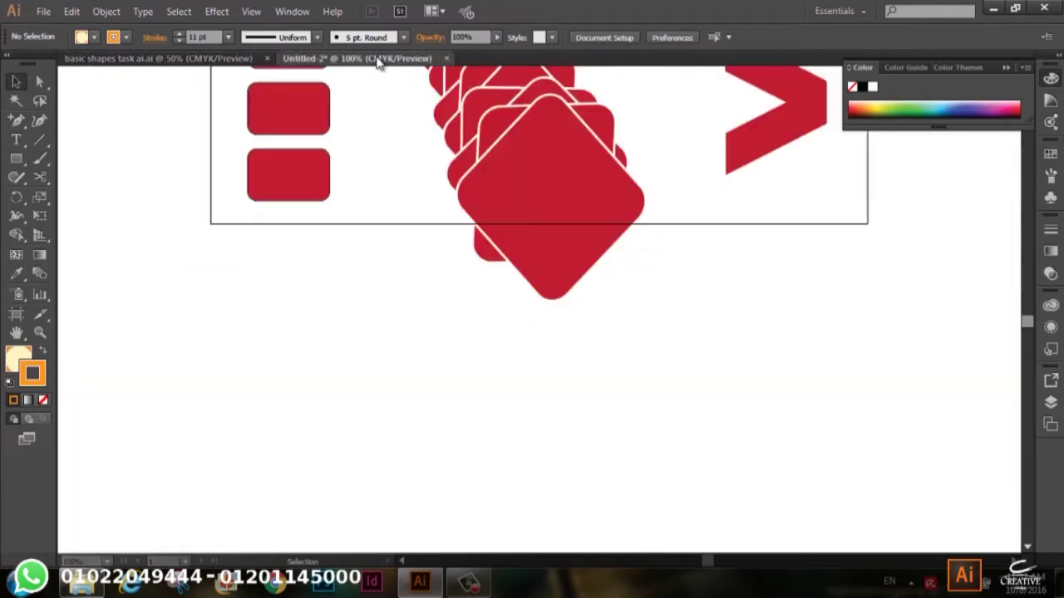
pyautogui.moveTo(709, 563); pyautogui.dragTo(676, 562)
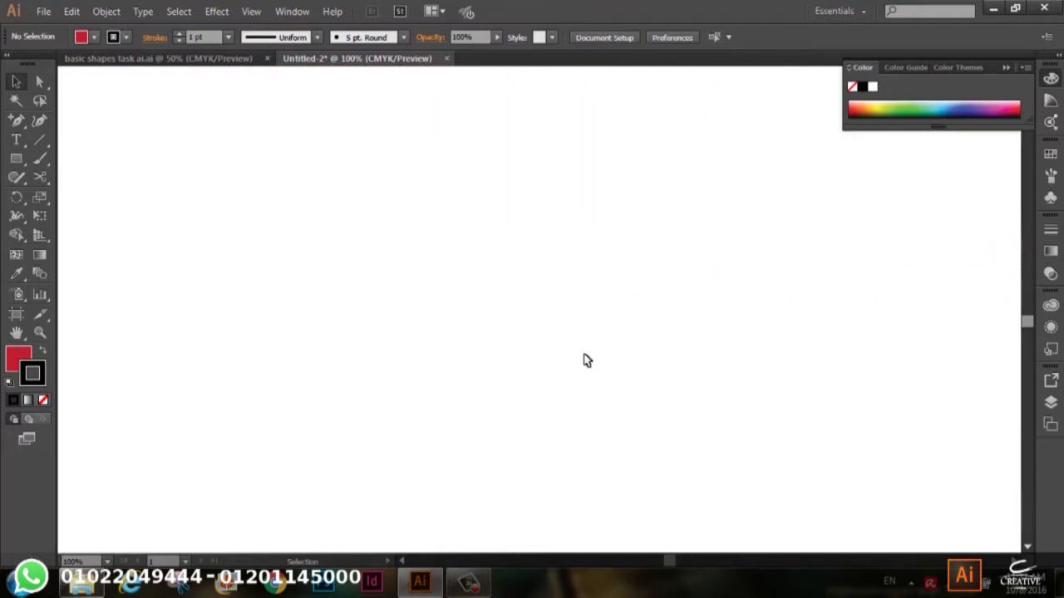
pyautogui.click(178, 59)
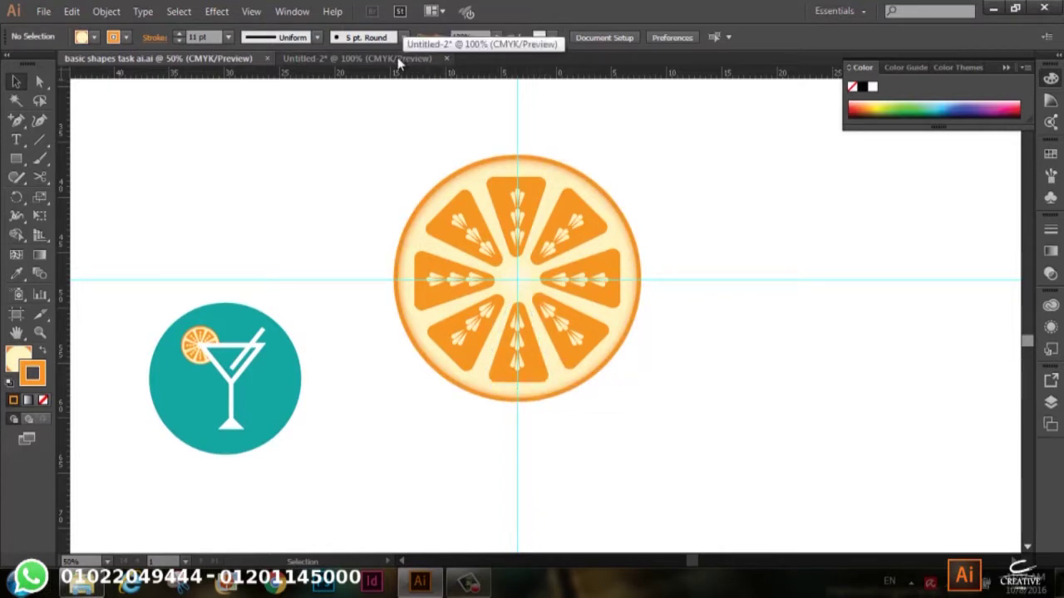
pyautogui.click(541, 376)
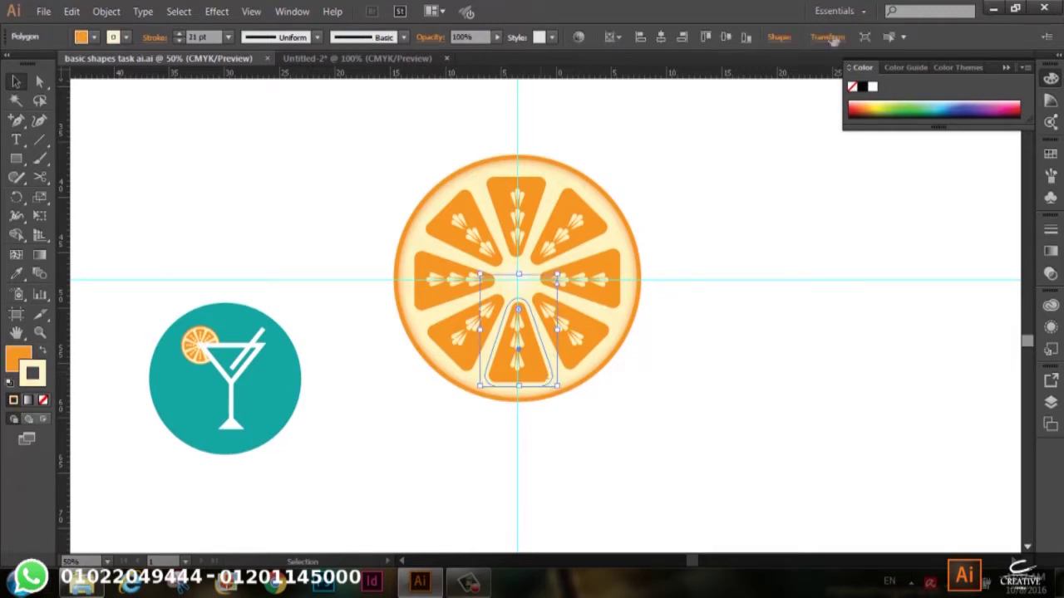
pyautogui.click(828, 38)
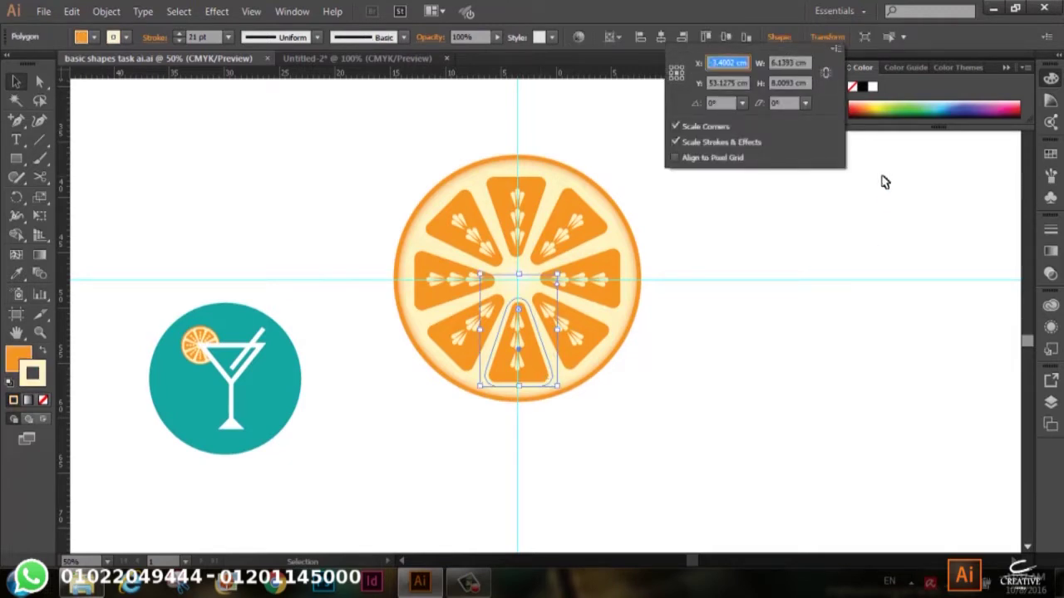
pyautogui.press('Escape')
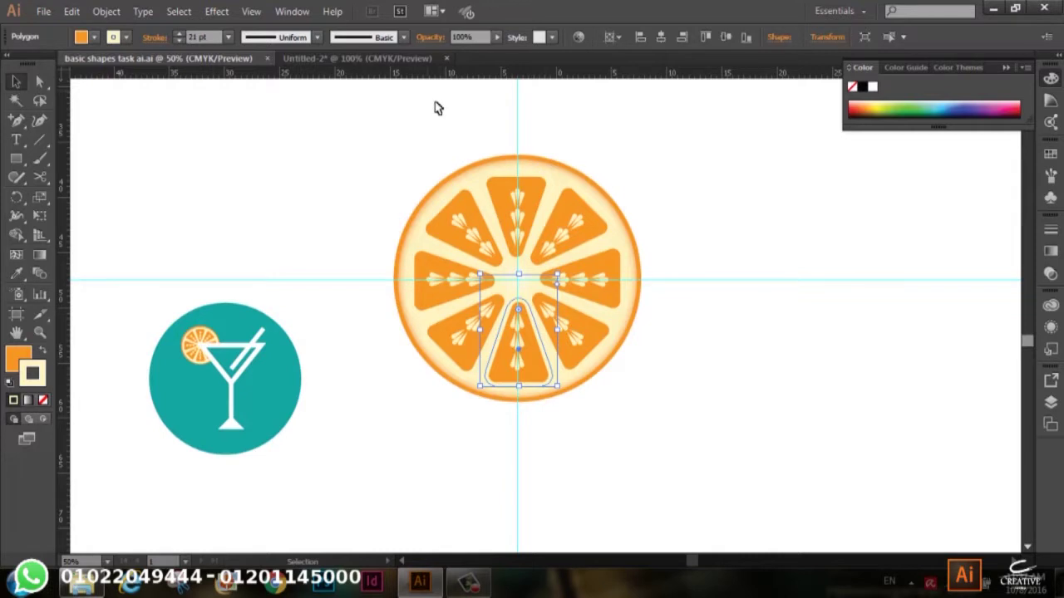
pyautogui.click(380, 58)
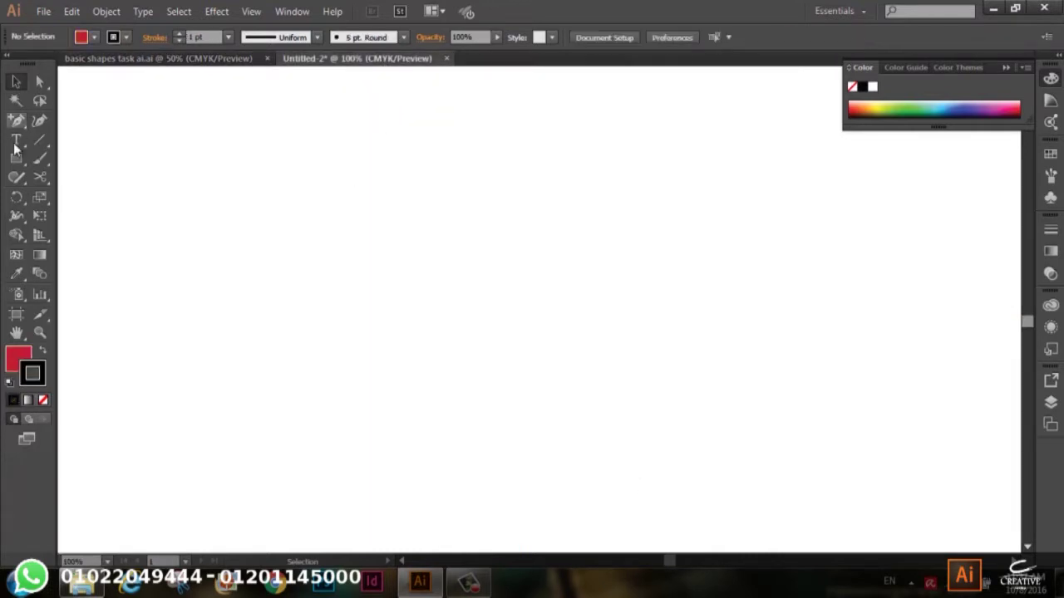
# Draw a polygon with the Polygon Tool and reduce it to a red triangle with the Down arrow.
pyautogui.moveTo(16, 158); pyautogui.dragTo(39, 170)
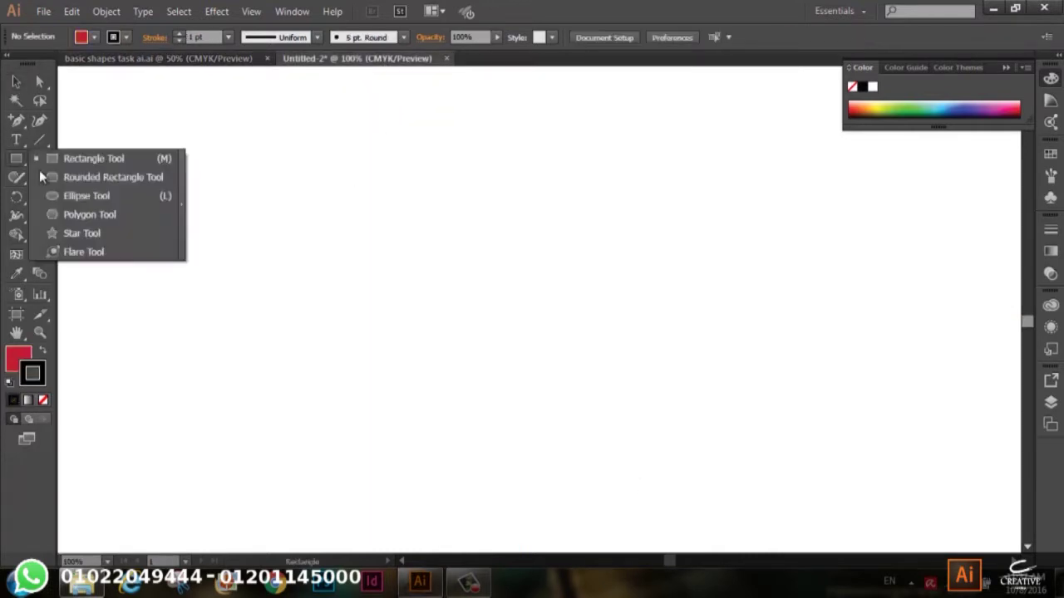
pyautogui.click(99, 215)
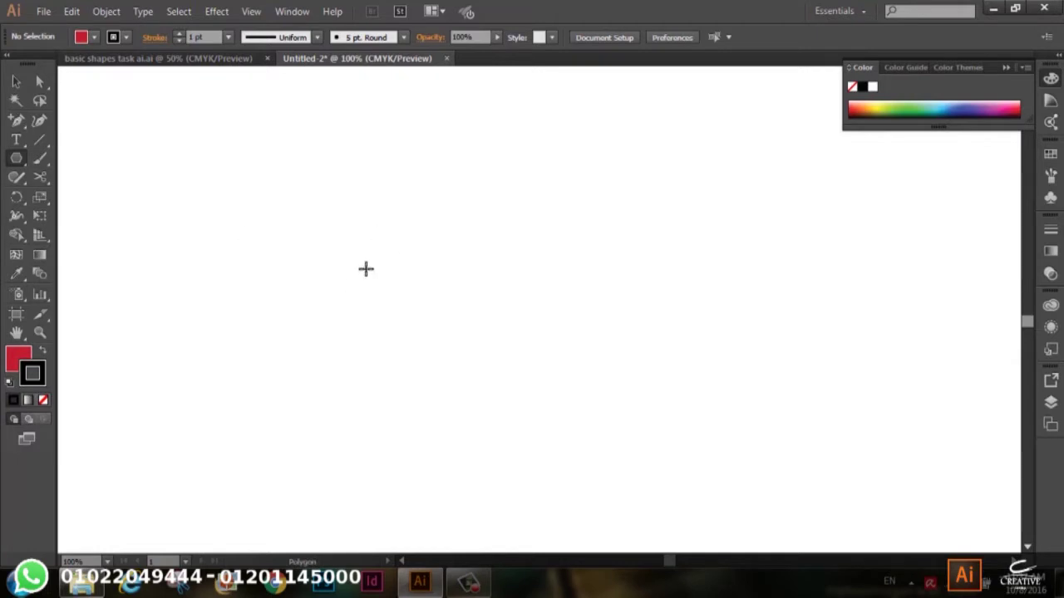
pyautogui.moveTo(372, 266)
pyautogui.mouseDown()
pyautogui.moveTo(373, 343)
pyautogui.moveTo(394, 221)
pyautogui.moveTo(366, 225)
pyautogui.moveTo(370, 163)
pyautogui.mouseUp()
pyautogui.press('Down')
pyautogui.press('Down')
pyautogui.press('Down')
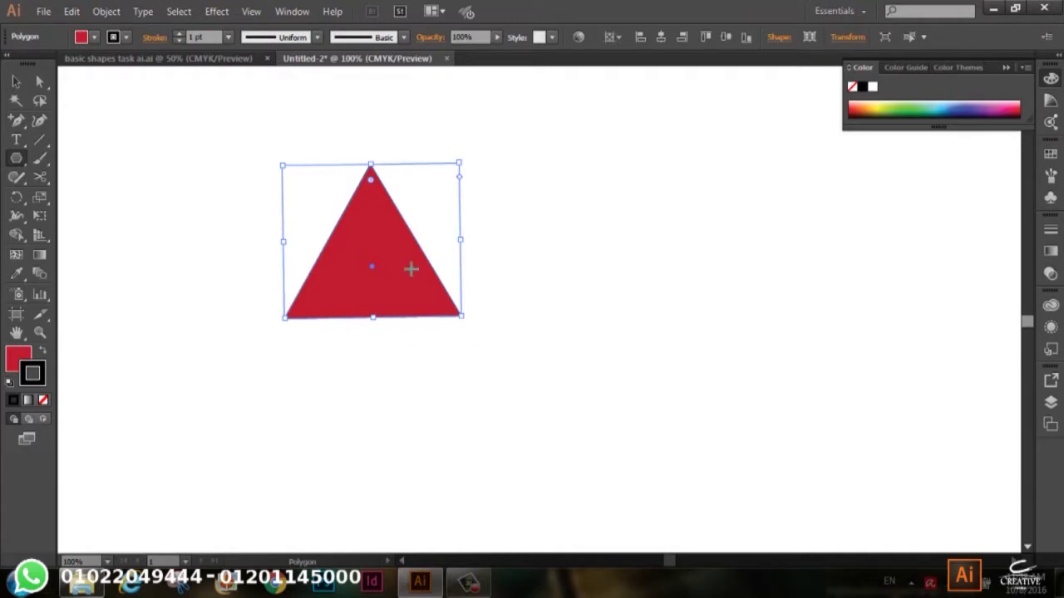
# Round the triangle's corners to about 0.69 cm with the live-corner widget.
pyautogui.click(16, 82)
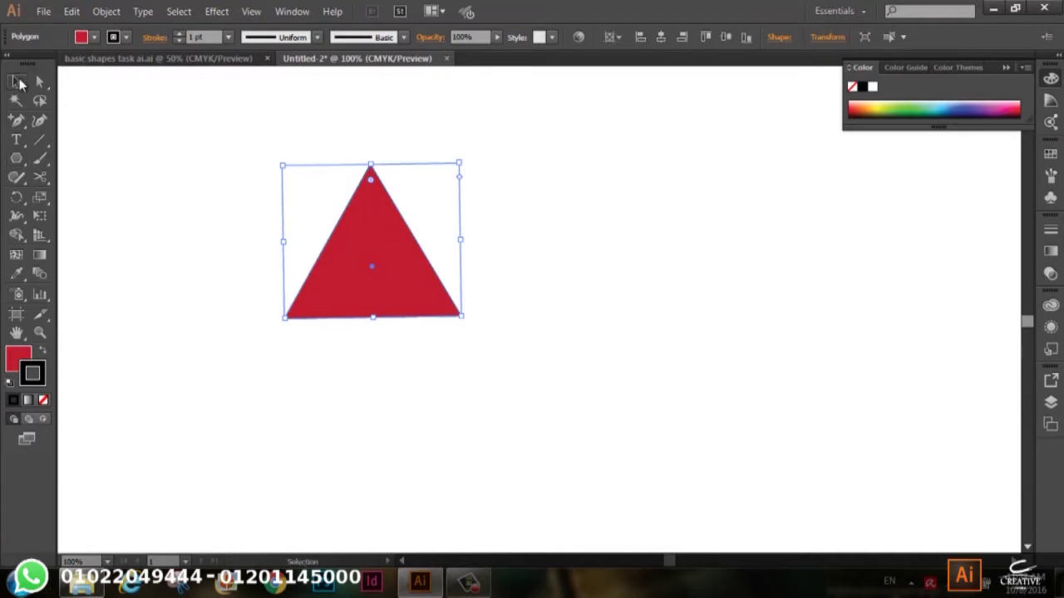
pyautogui.moveTo(425, 309); pyautogui.dragTo(464, 323)
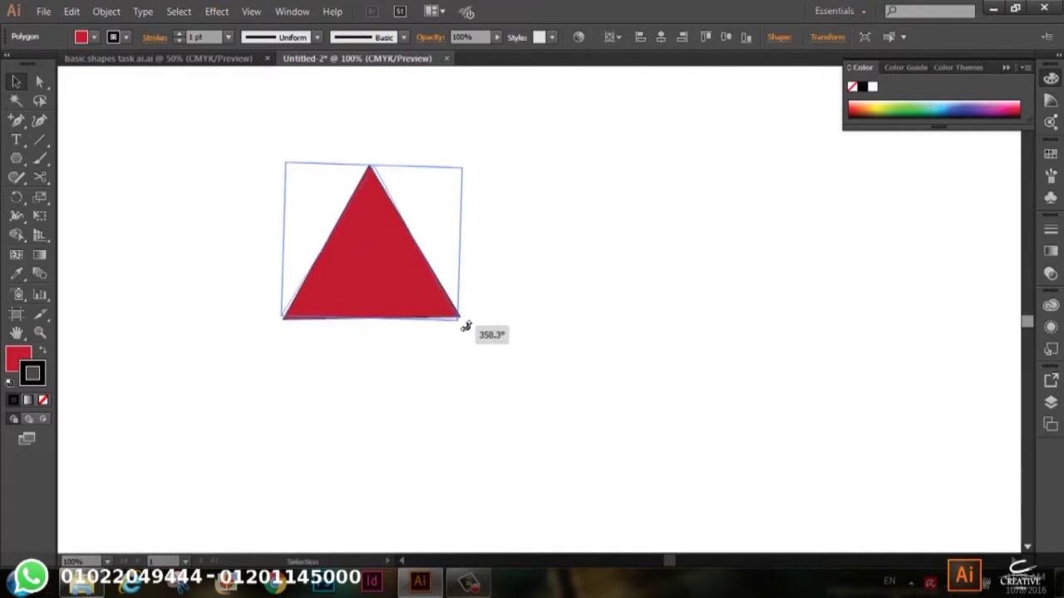
pyautogui.click(480, 299)
pyautogui.click(402, 298)
pyautogui.moveTo(371, 179); pyautogui.dragTo(374, 196)
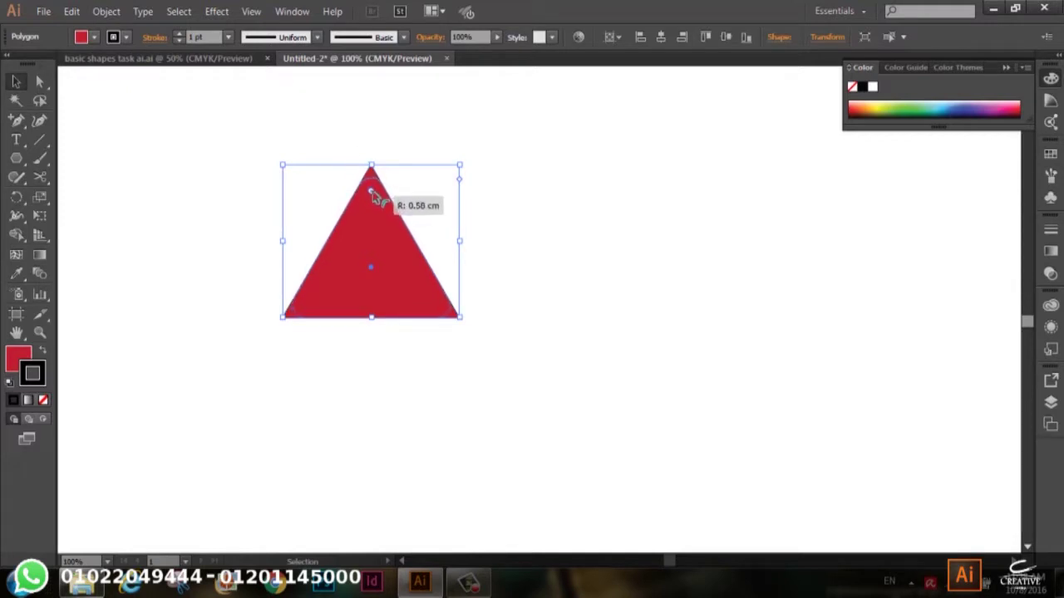
pyautogui.moveTo(374, 196); pyautogui.dragTo(376, 207)
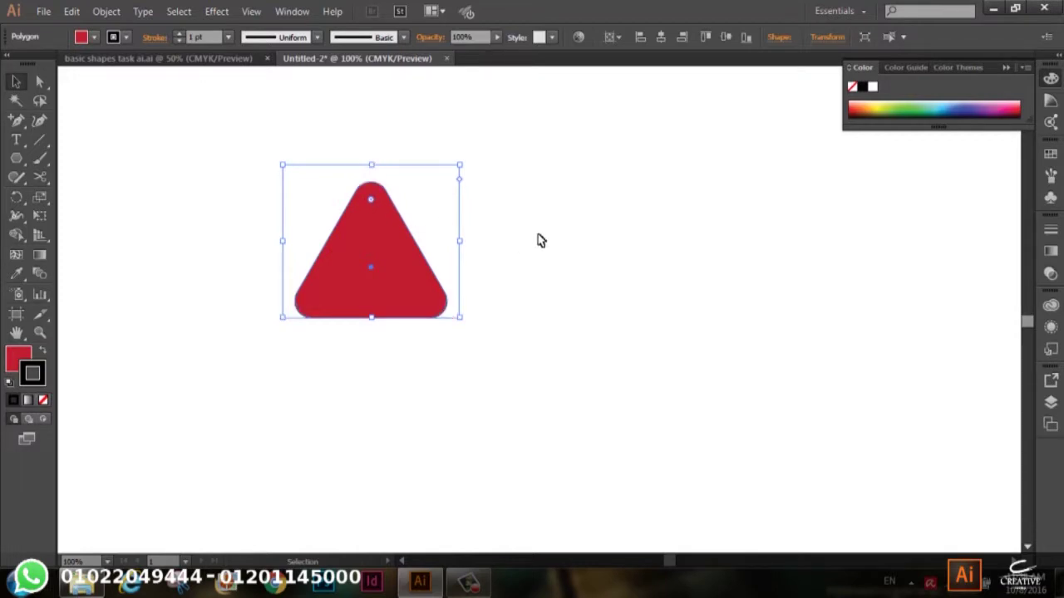
# Stretch the triangle taller and narrower, to about 7.7 × 9.05 cm, and move it down-right.
pyautogui.click(434, 349)
pyautogui.click(373, 313)
pyautogui.moveTo(372, 167); pyautogui.dragTo(368, 119)
pyautogui.moveTo(455, 220); pyautogui.dragTo(448, 222)
pyautogui.moveTo(349, 268); pyautogui.dragTo(420, 319)
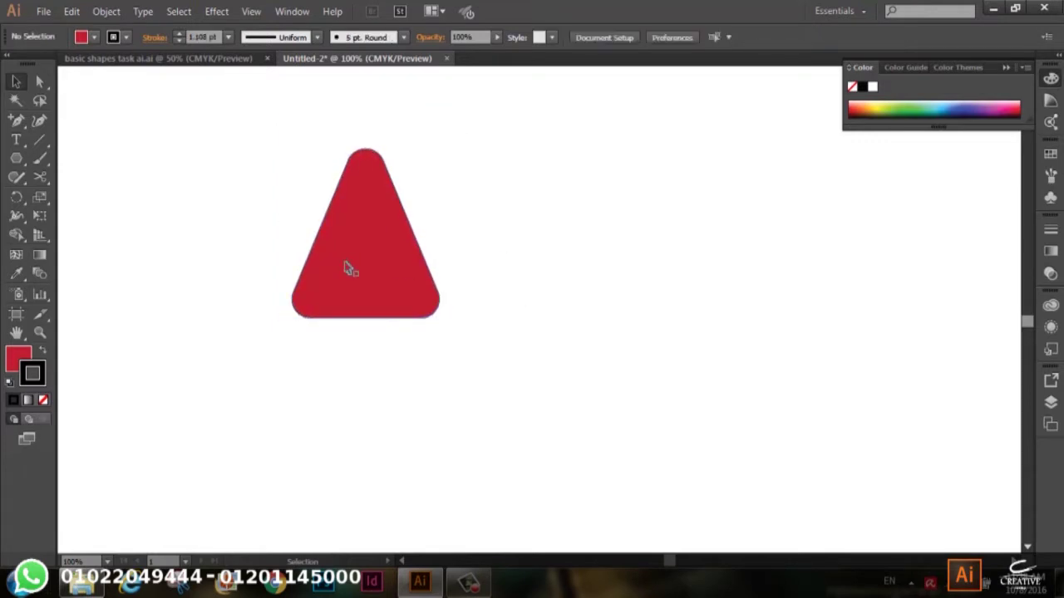
# Set the triangle's stroke to None.
pyautogui.click(127, 37)
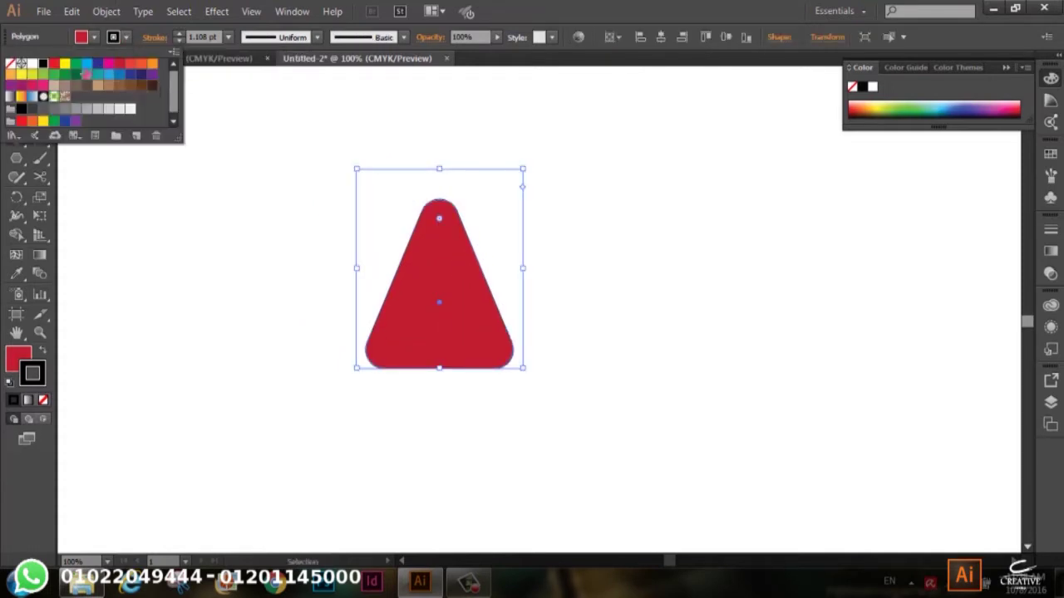
pyautogui.click(10, 63)
pyautogui.click(289, 235)
pyautogui.click(448, 407)
# Fill the triangle with a light orange swatch after trying two other oranges.
pyautogui.click(399, 324)
pyautogui.click(93, 37)
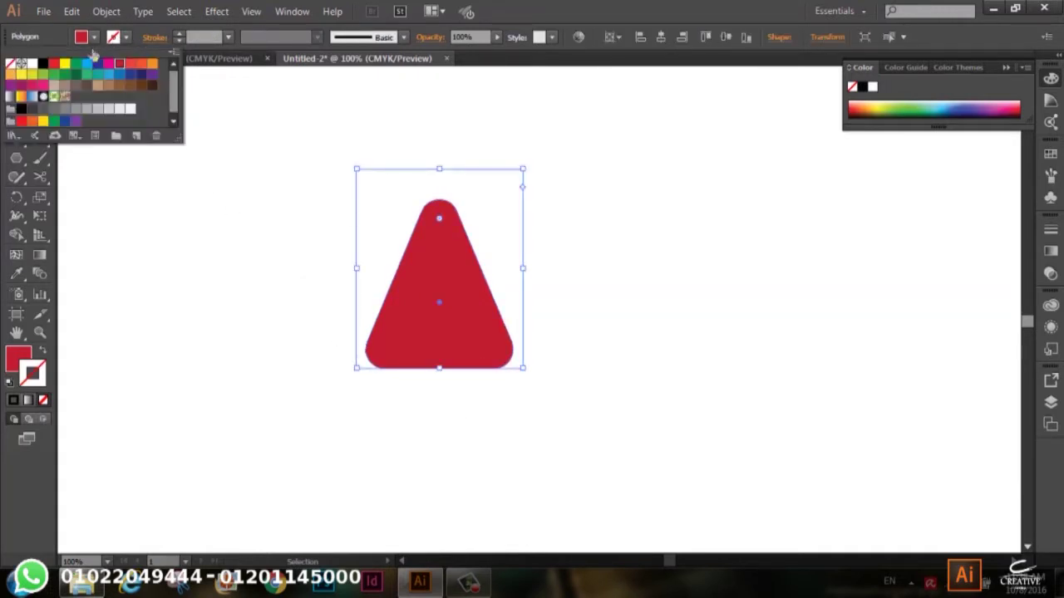
pyautogui.click(141, 65)
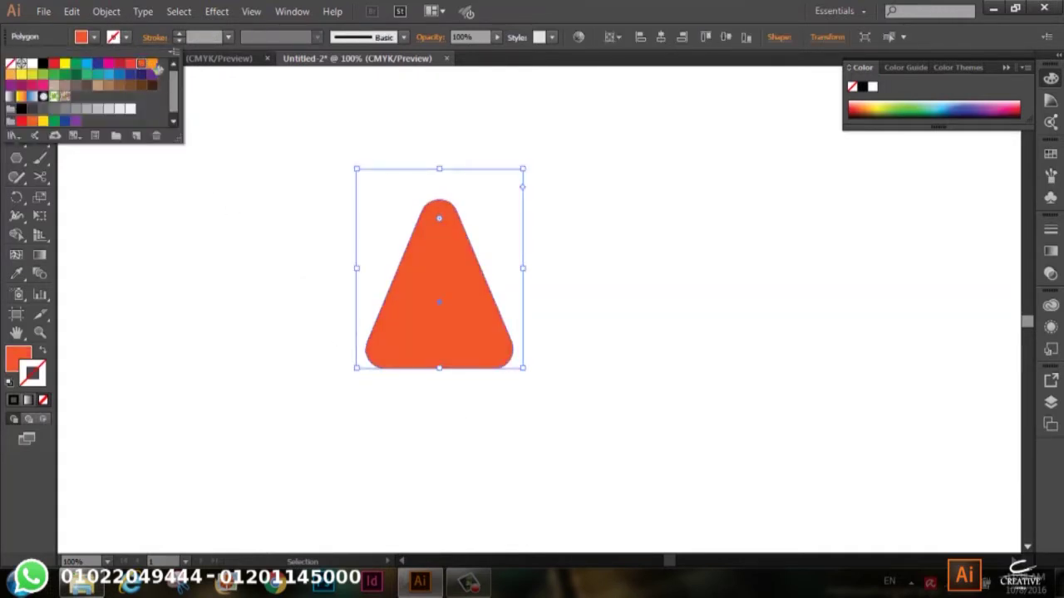
pyautogui.click(154, 65)
pyautogui.click(13, 75)
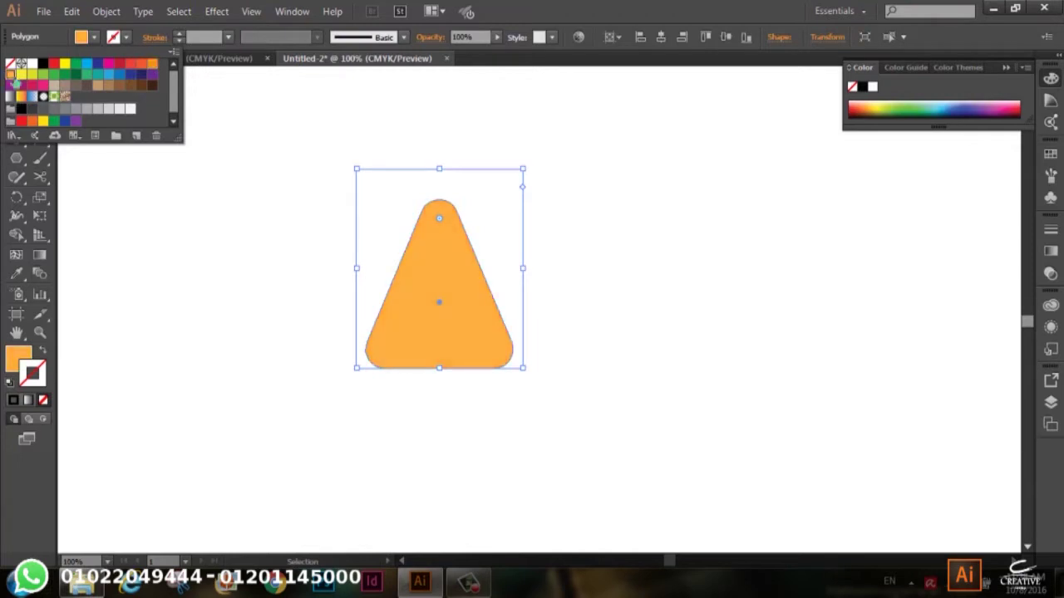
pyautogui.click(306, 208)
# Move the triangle down and slightly right, then show the rulers with Ctrl+R.
pyautogui.scroll(1, 574, 313)
pyautogui.scroll(-1, 537, 313)
pyautogui.scroll(-1, 407, 312)
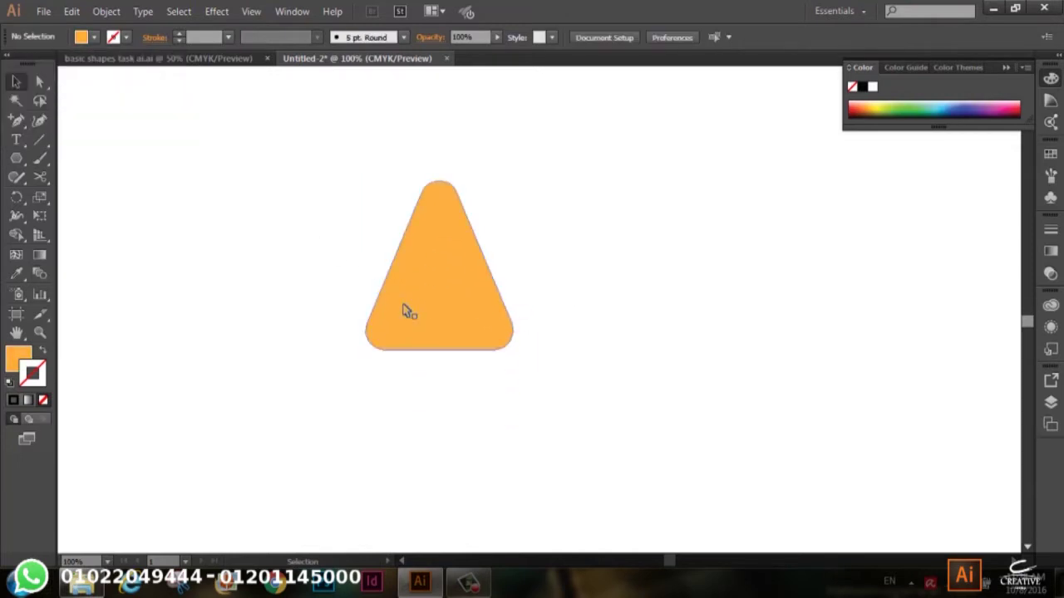
pyautogui.moveTo(441, 280); pyautogui.dragTo(452, 334)
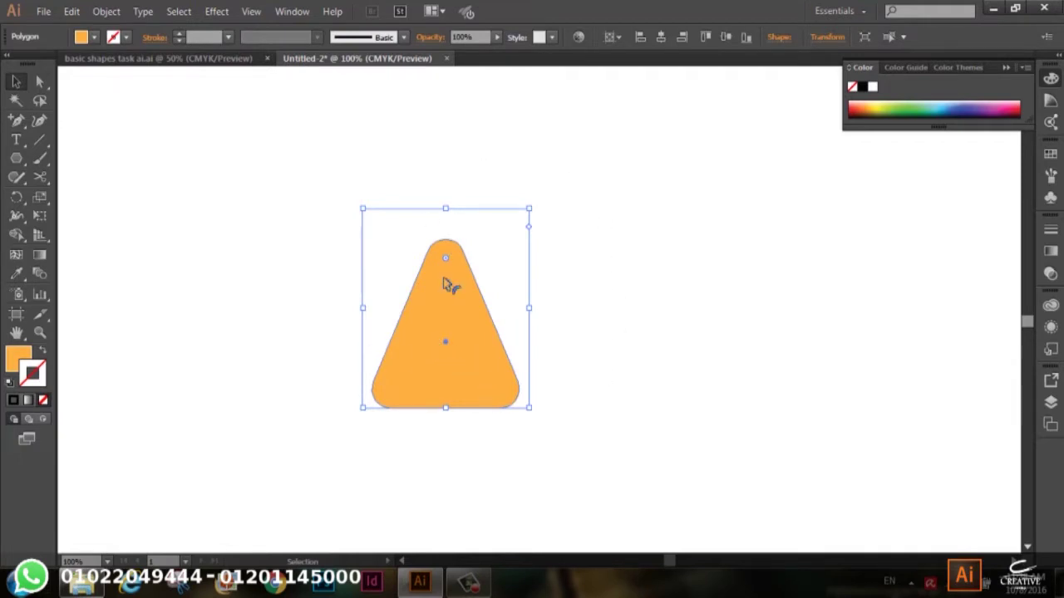
pyautogui.click(403, 166)
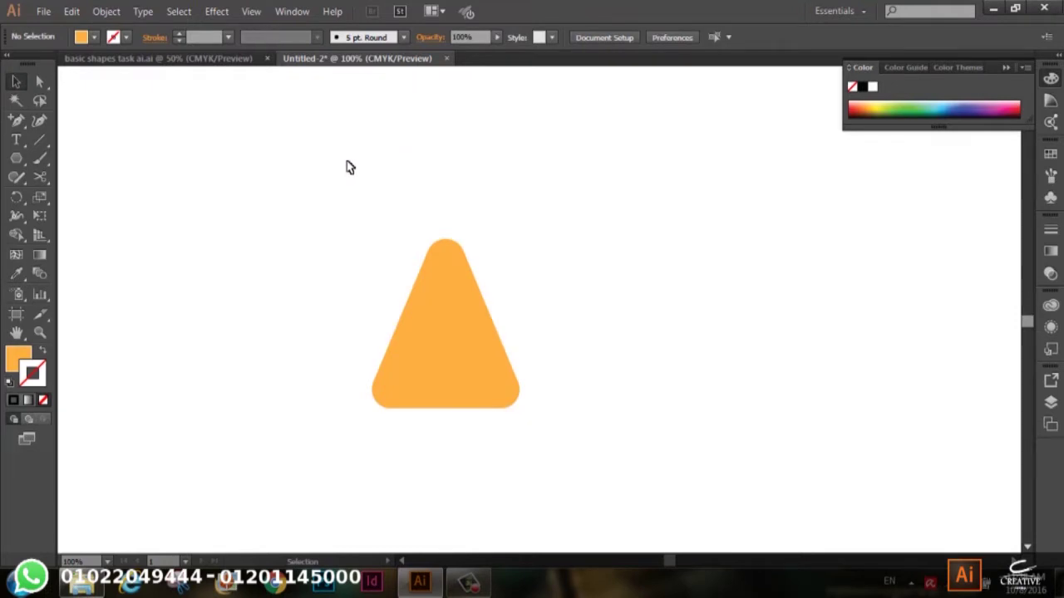
pyautogui.hotkey('ctrl', 'r')
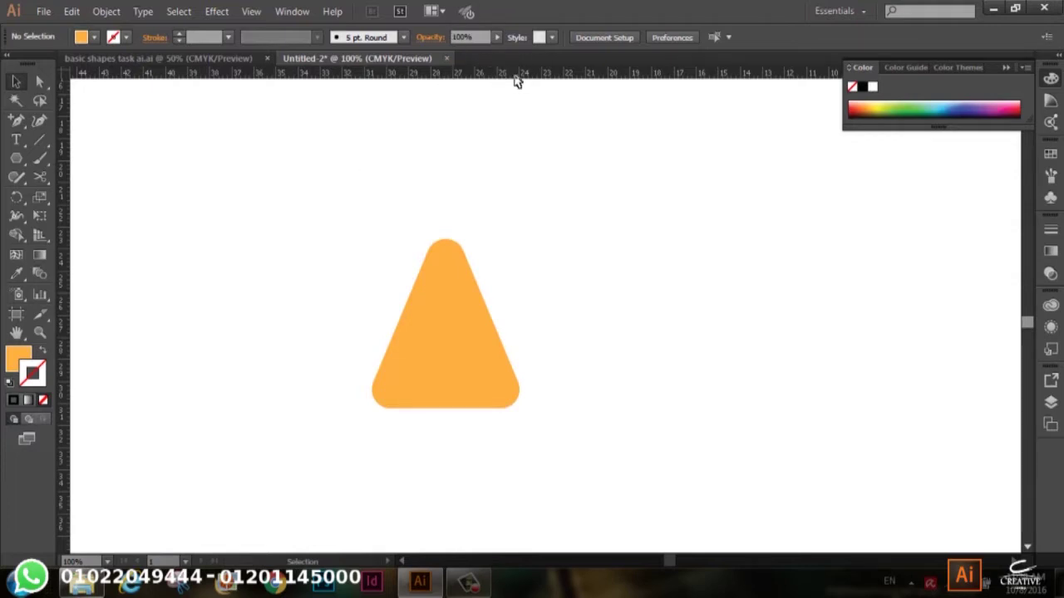
# Drag a horizontal guide above the triangle and a vertical guide through its tip.
pyautogui.moveTo(499, 86); pyautogui.dragTo(498, 189)
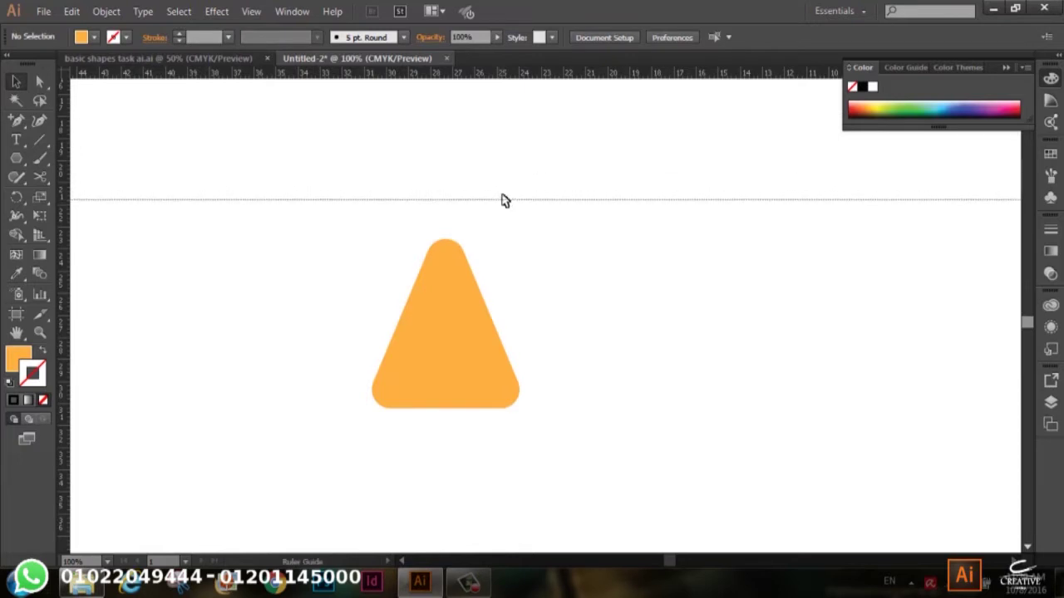
pyautogui.moveTo(71, 259); pyautogui.dragTo(444, 303)
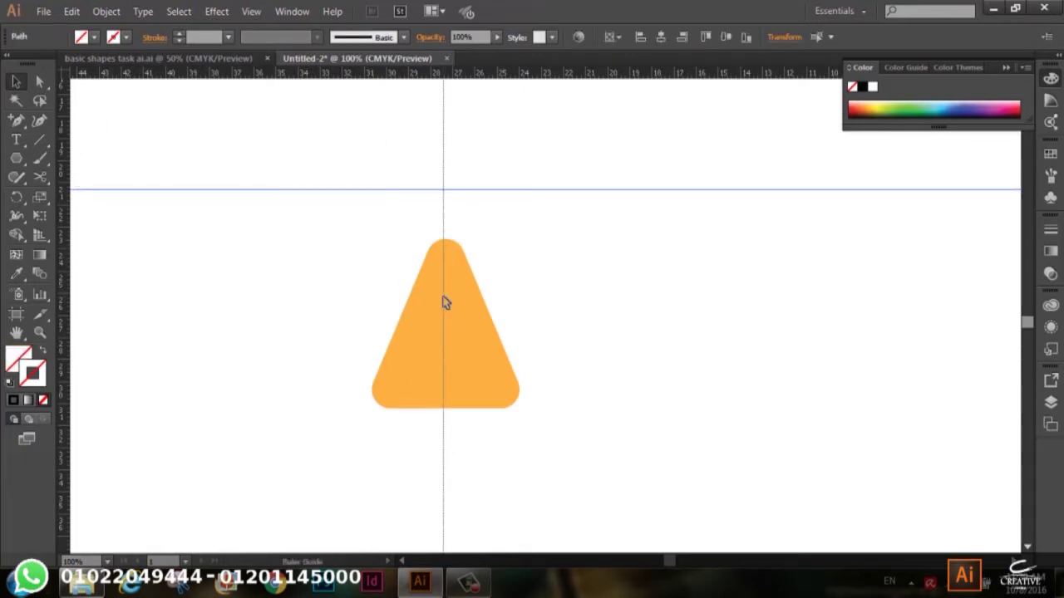
pyautogui.moveTo(443, 303); pyautogui.dragTo(447, 304)
pyautogui.moveTo(525, 191); pyautogui.dragTo(531, 198)
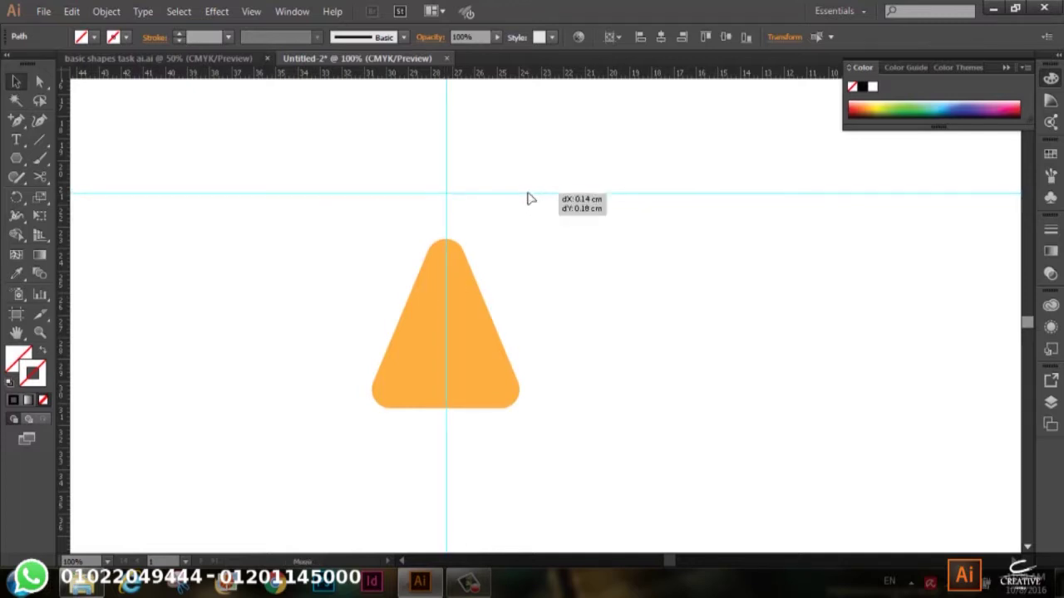
# Lock both guides with View > Guides > Lock Guides, then reselect the orange triangle.
pyautogui.click(498, 193)
pyautogui.moveTo(476, 166); pyautogui.dragTo(415, 224)
pyautogui.moveTo(477, 166); pyautogui.dragTo(430, 218)
pyautogui.hotkey('ctrl', 'a')
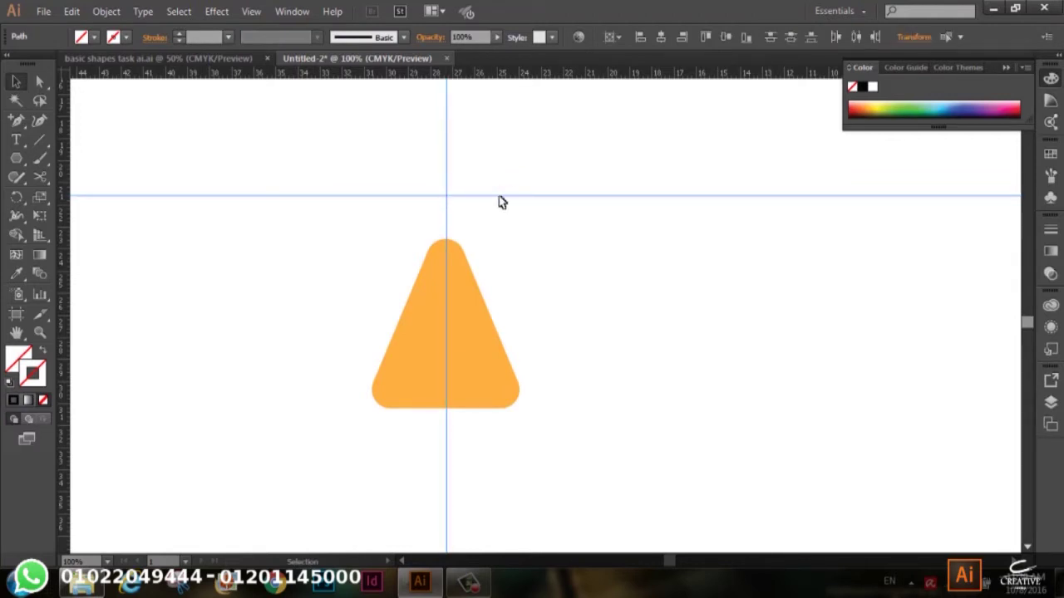
pyautogui.moveTo(482, 162); pyautogui.dragTo(416, 218)
pyautogui.click(252, 13)
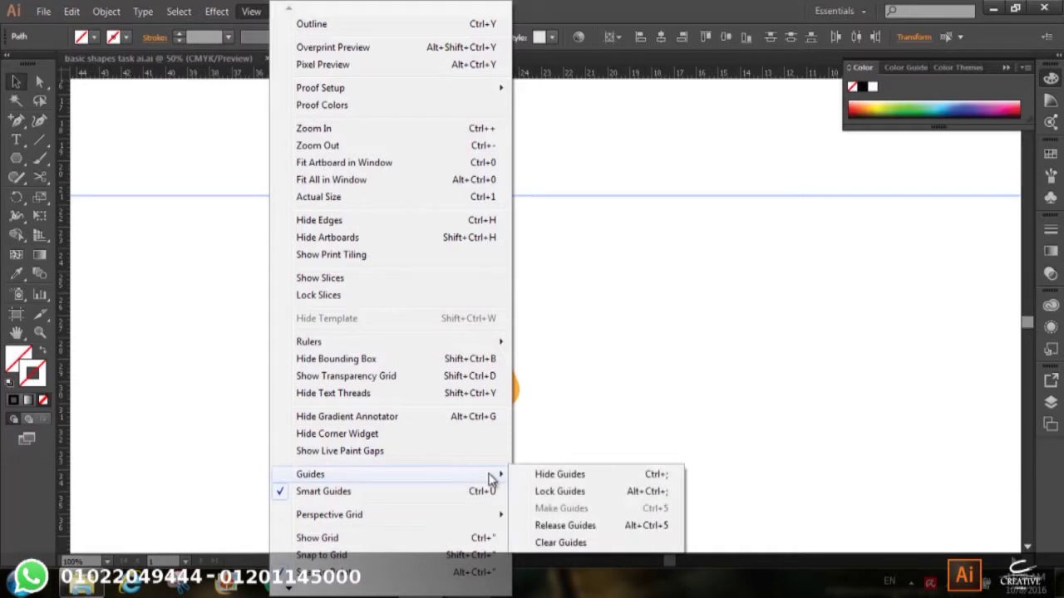
pyautogui.moveTo(310, 474)
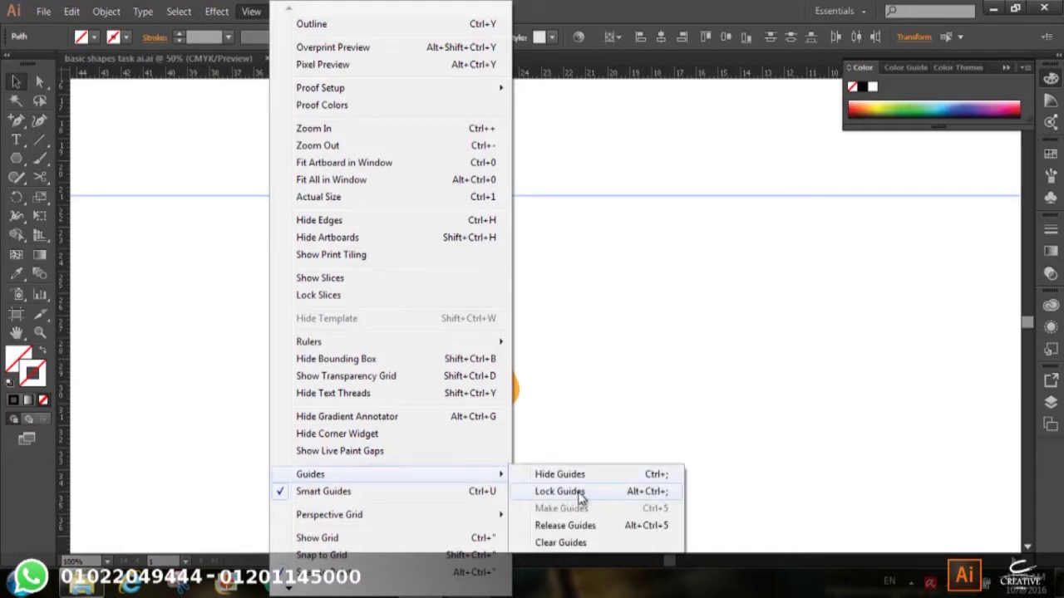
pyautogui.click(568, 492)
pyautogui.click(436, 249)
pyautogui.click(383, 198)
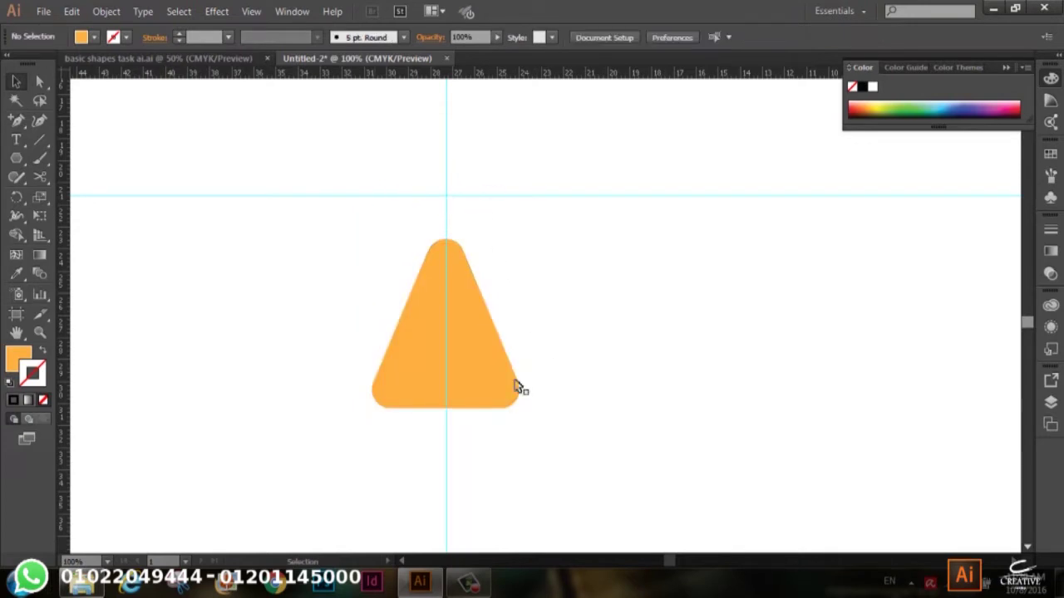
pyautogui.click(496, 328)
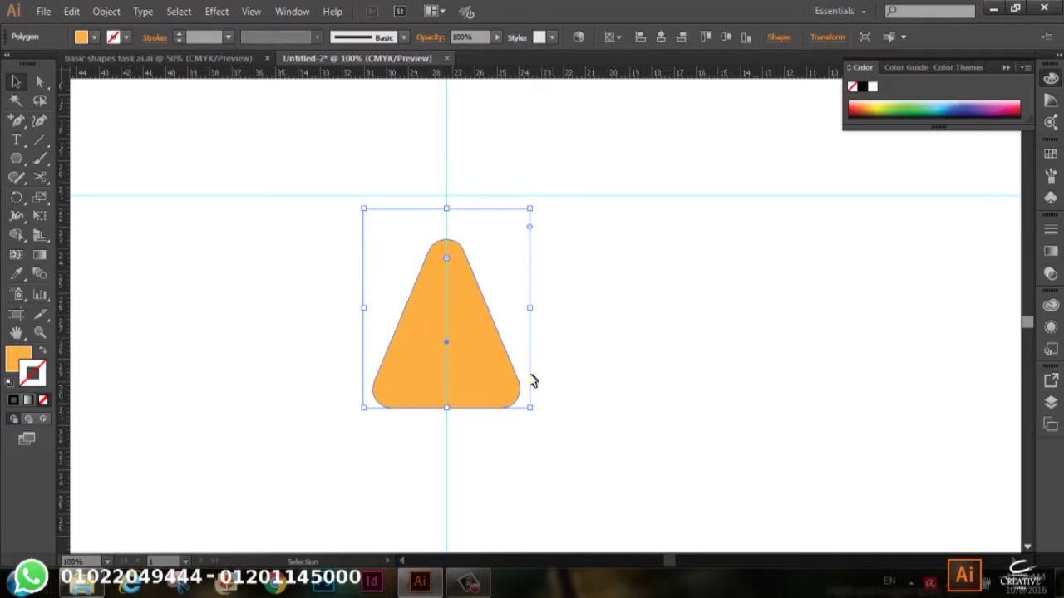
# Select the orange rounded triangle and switch to the Rotate Tool to pivot it at the guide crossing.
pyautogui.click(555, 366)
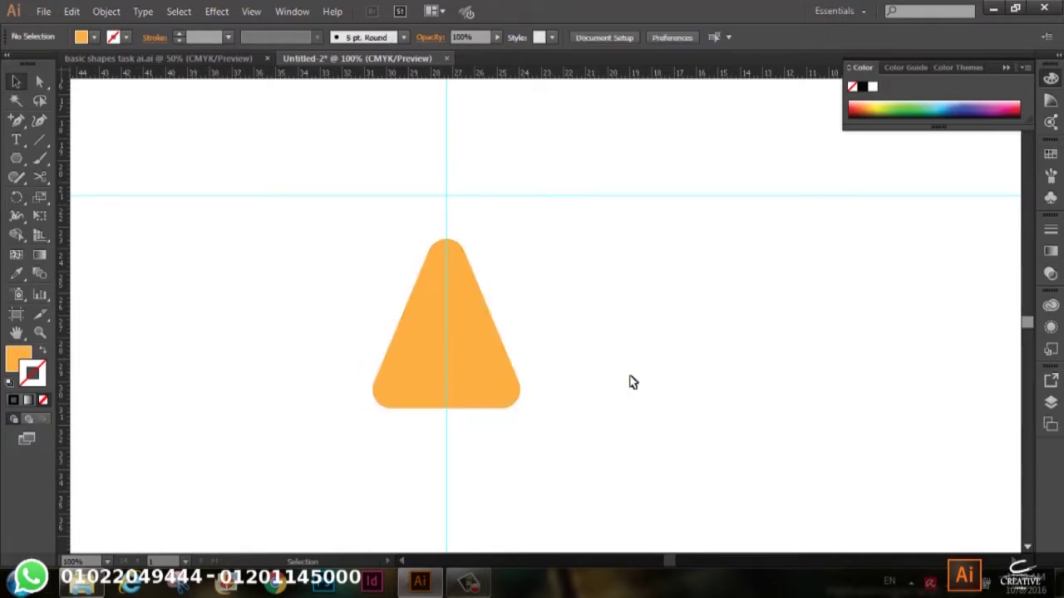
pyautogui.click(489, 350)
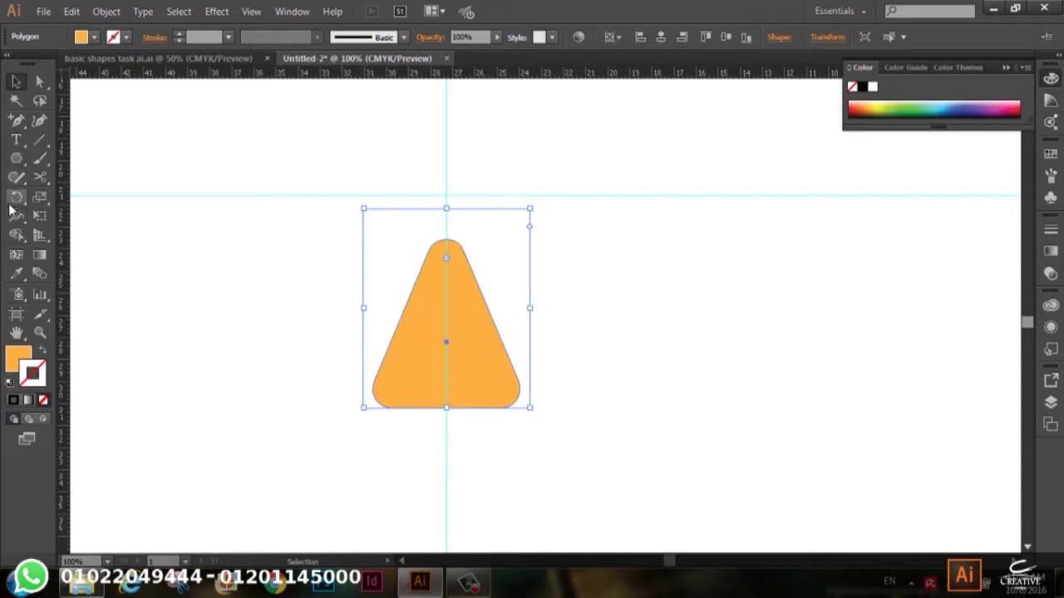
pyautogui.click(14, 205)
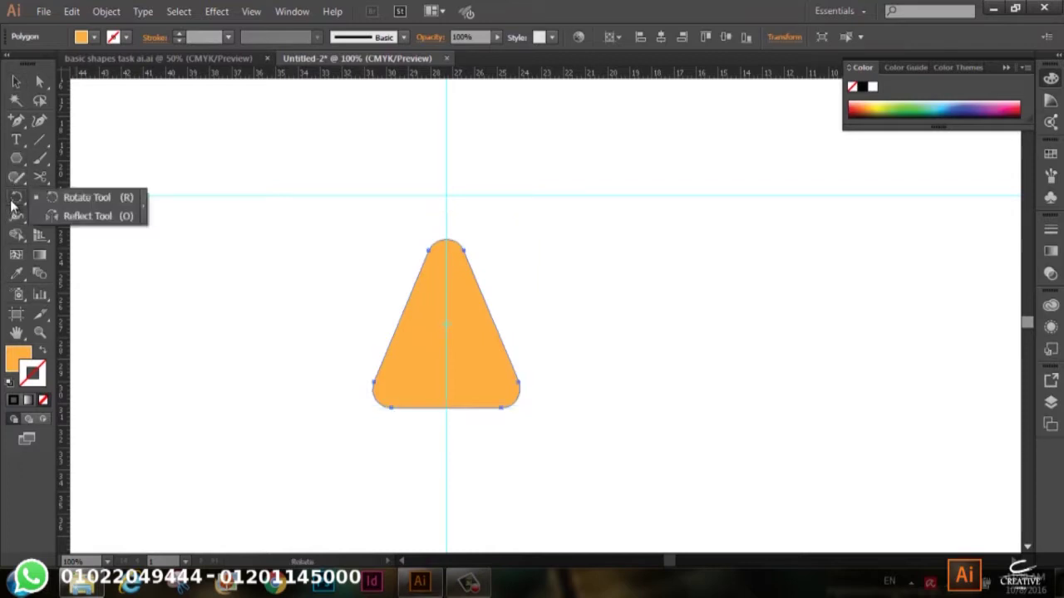
pyautogui.click(100, 198)
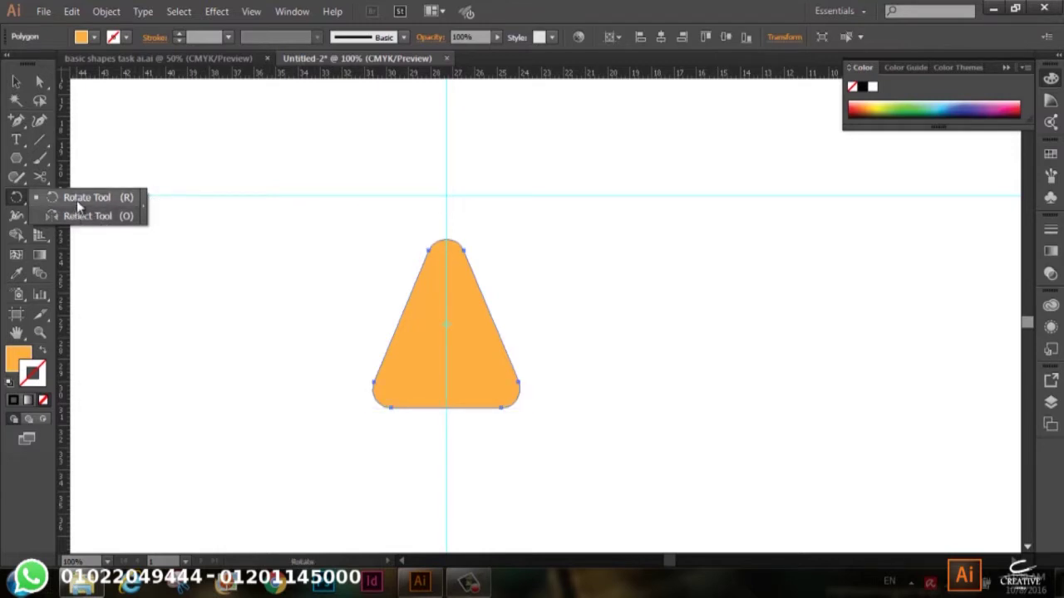
pyautogui.click(76, 200)
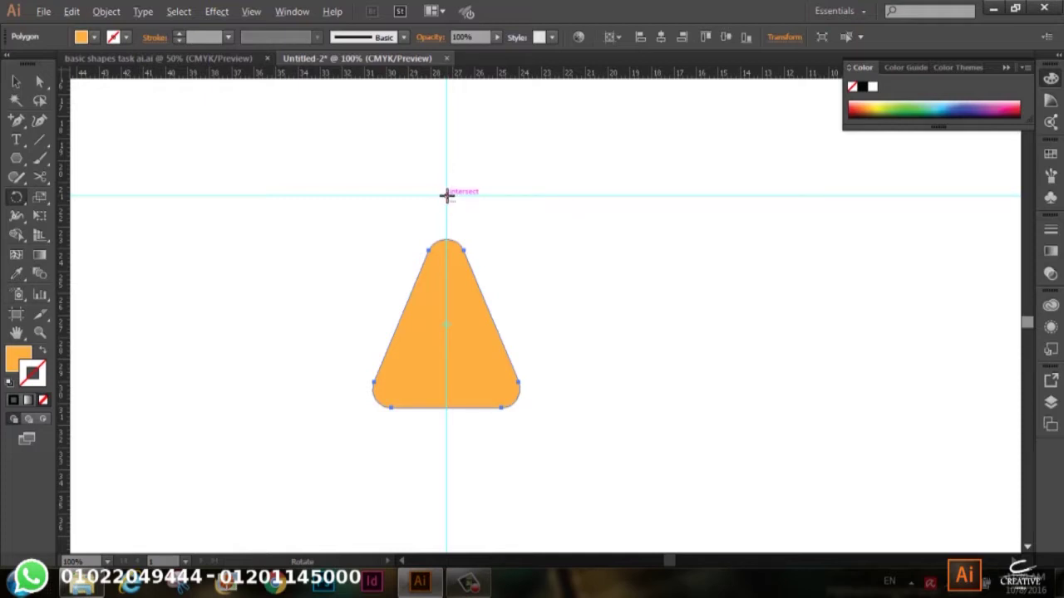
# Make a 45° rotated copy of the rounded orange triangle around the guide intersection.
pyautogui.keyDown('alt'); pyautogui.click(447, 194); pyautogui.keyUp('alt')
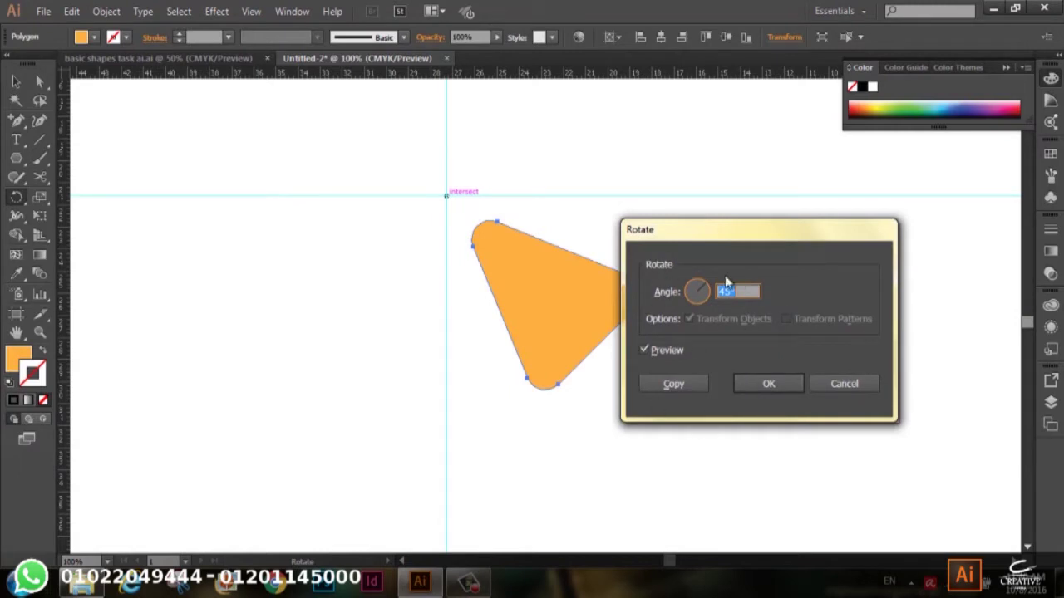
pyautogui.click(667, 356)
pyautogui.click(673, 385)
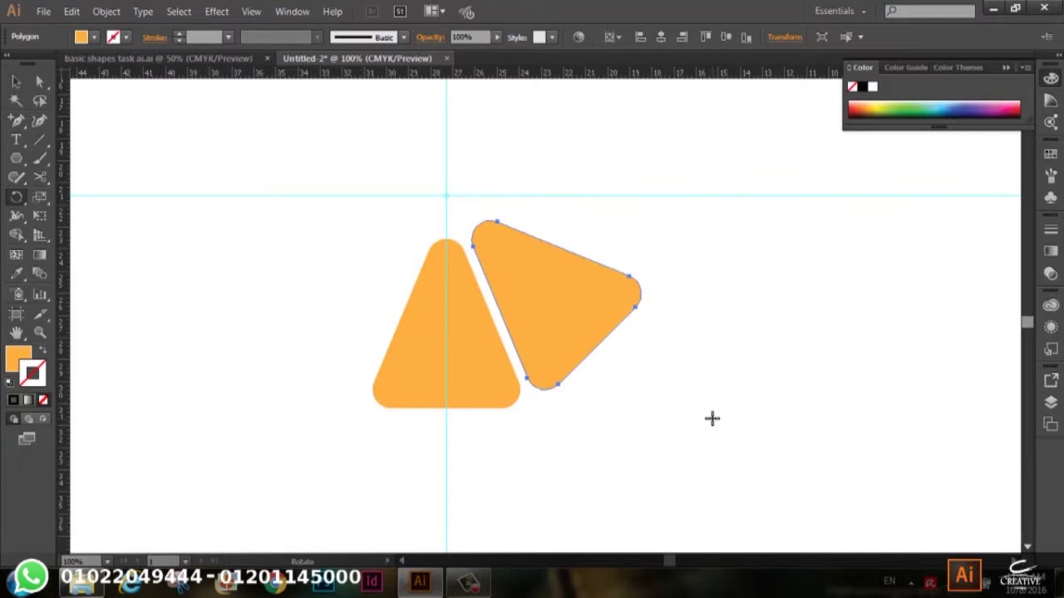
# Repeat the rotated copy with Ctrl+D to complete the eight-segment ring, then deselect.
pyautogui.press('v')
pyautogui.hotkey('ctrl', 'd')
pyautogui.hotkey('ctrl', 'd')
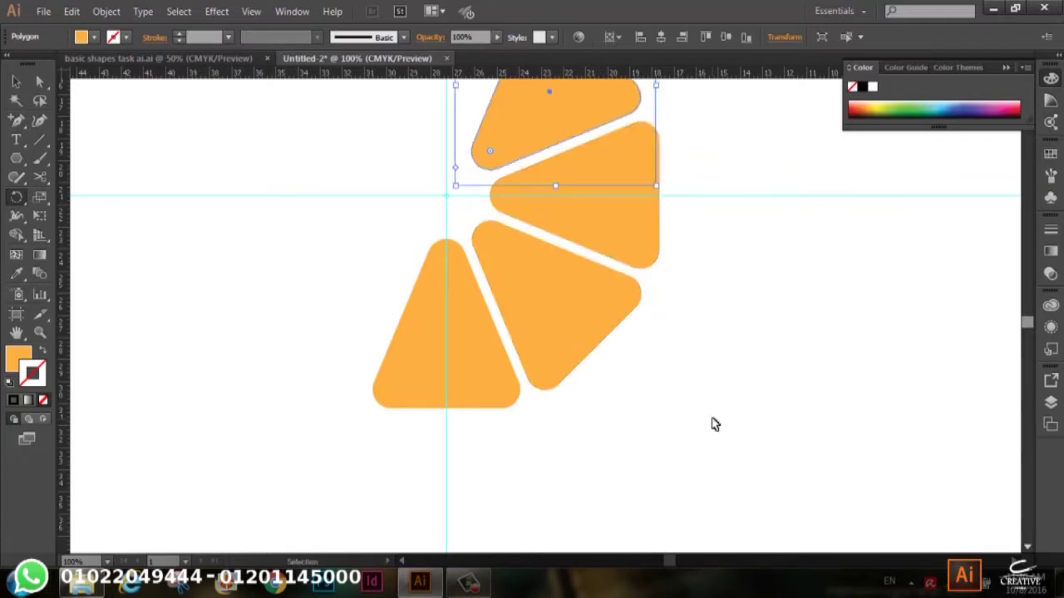
pyautogui.hotkey('ctrl', 'd')
pyautogui.hotkey('ctrl', 'd')
pyautogui.hotkey('ctrl', 'd')
pyautogui.hotkey('ctrl', 'd')
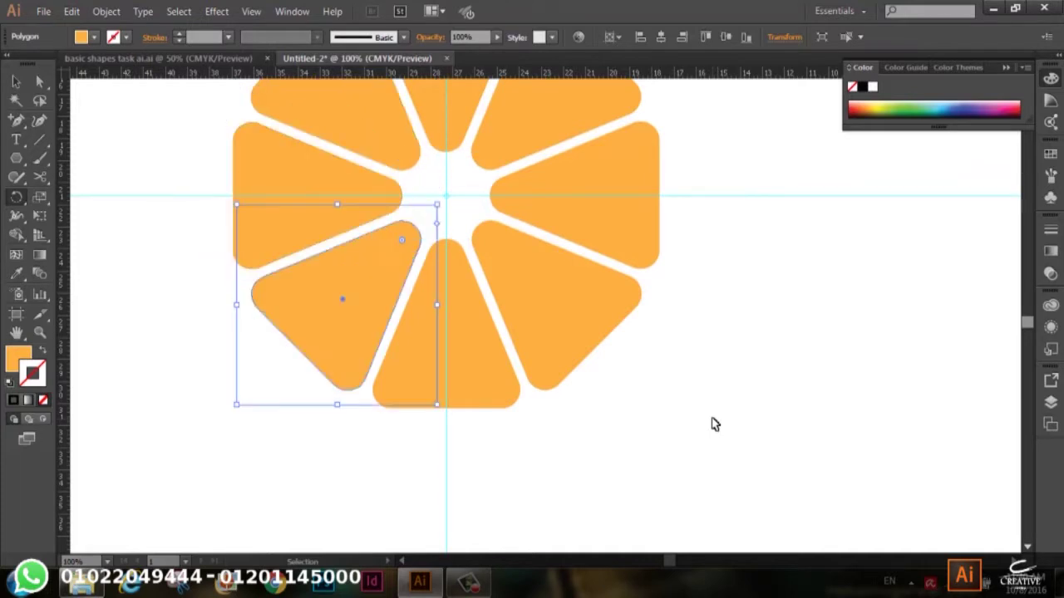
pyautogui.press('r')
pyautogui.scroll(3, 710, 418)
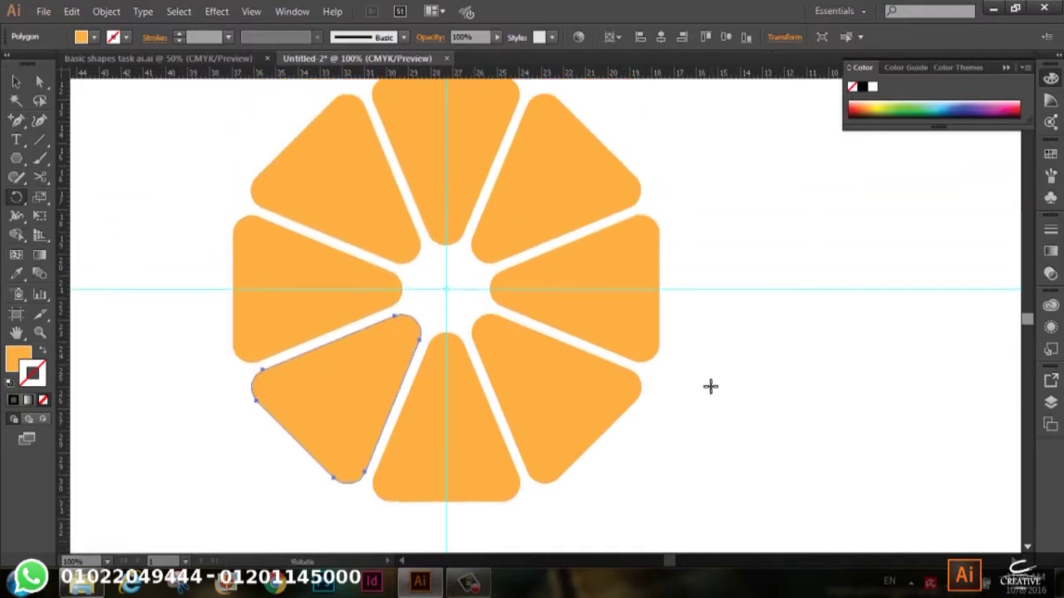
pyautogui.scroll(2, 709, 418)
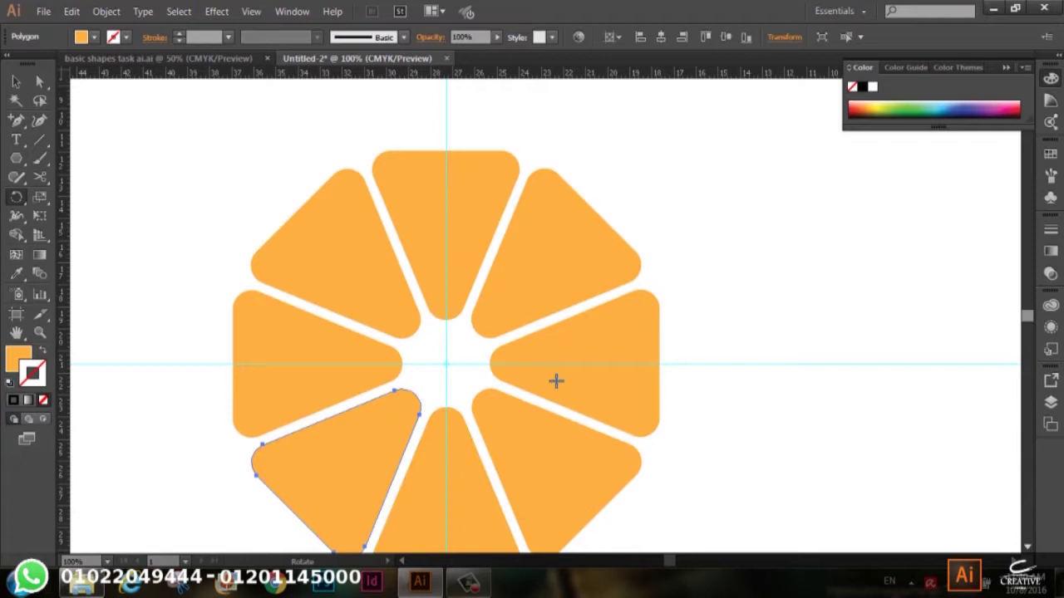
pyautogui.scroll(-2, 451, 330)
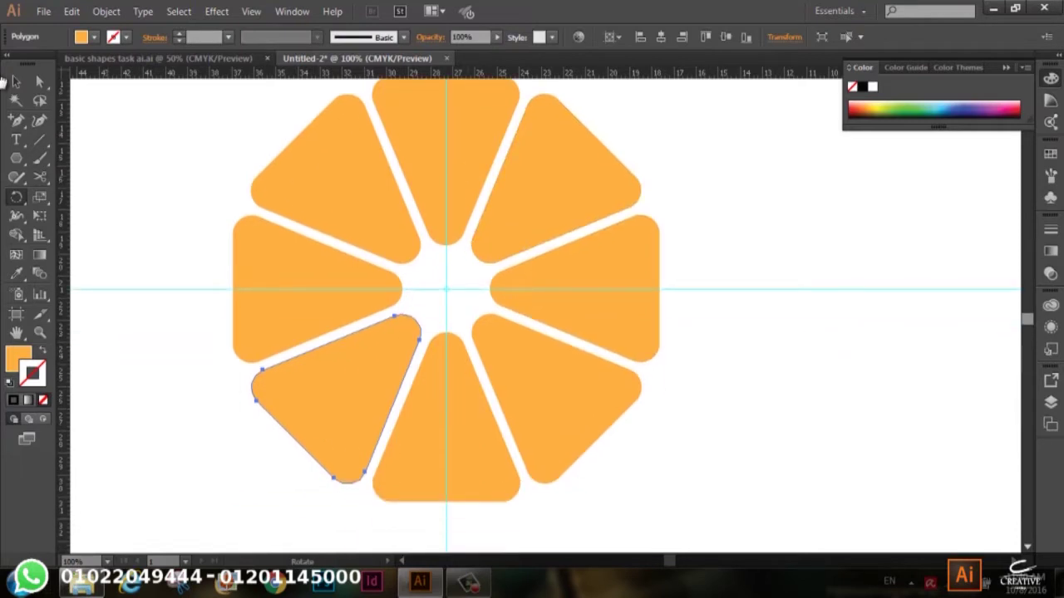
pyautogui.press('v')
pyautogui.click(689, 219)
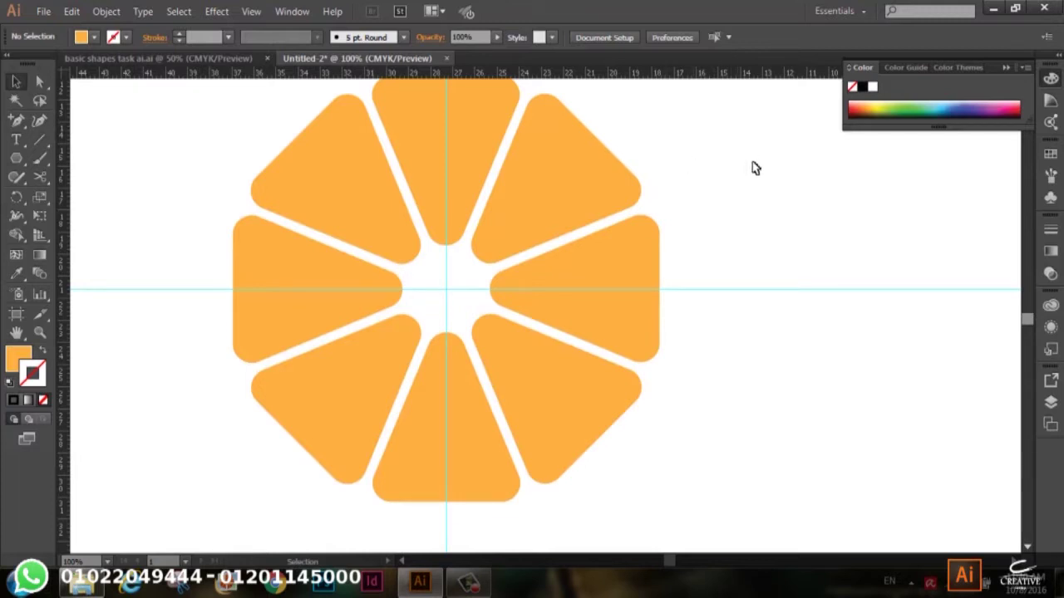
pyautogui.scroll(1, 752, 167)
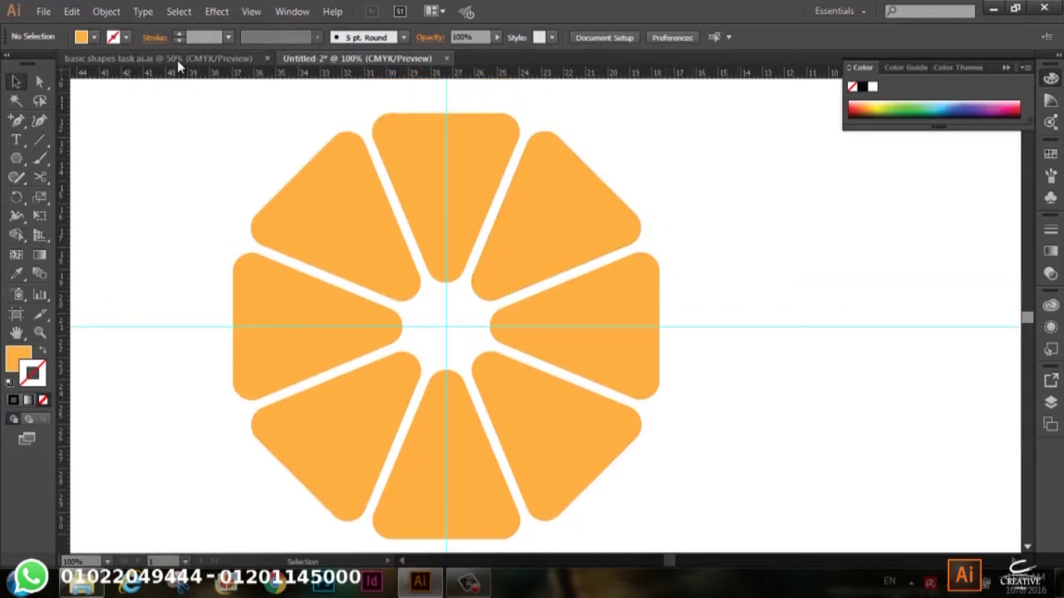
pyautogui.click(177, 60)
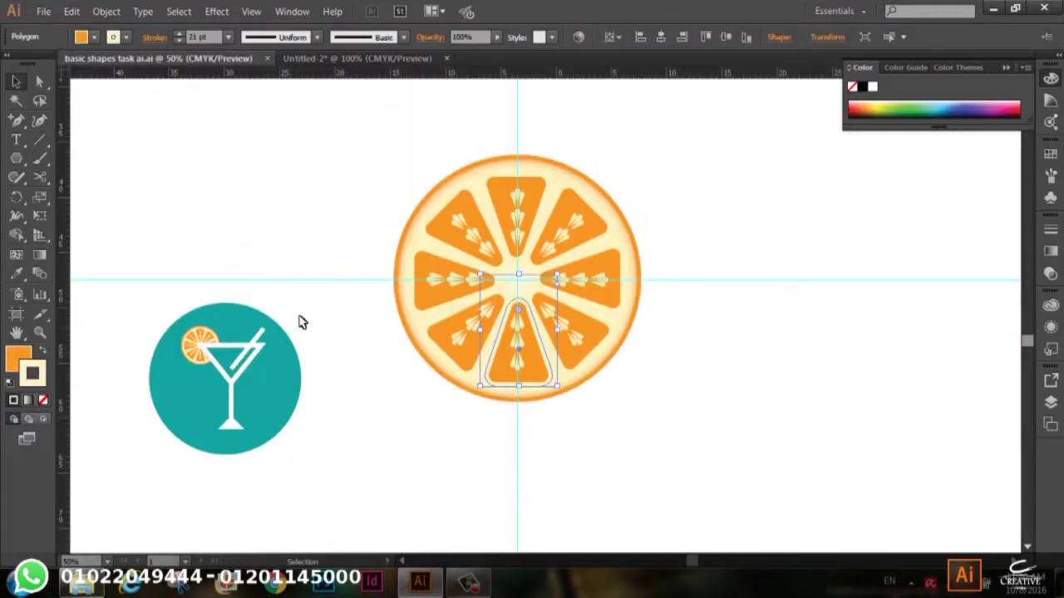
pyautogui.click(521, 371)
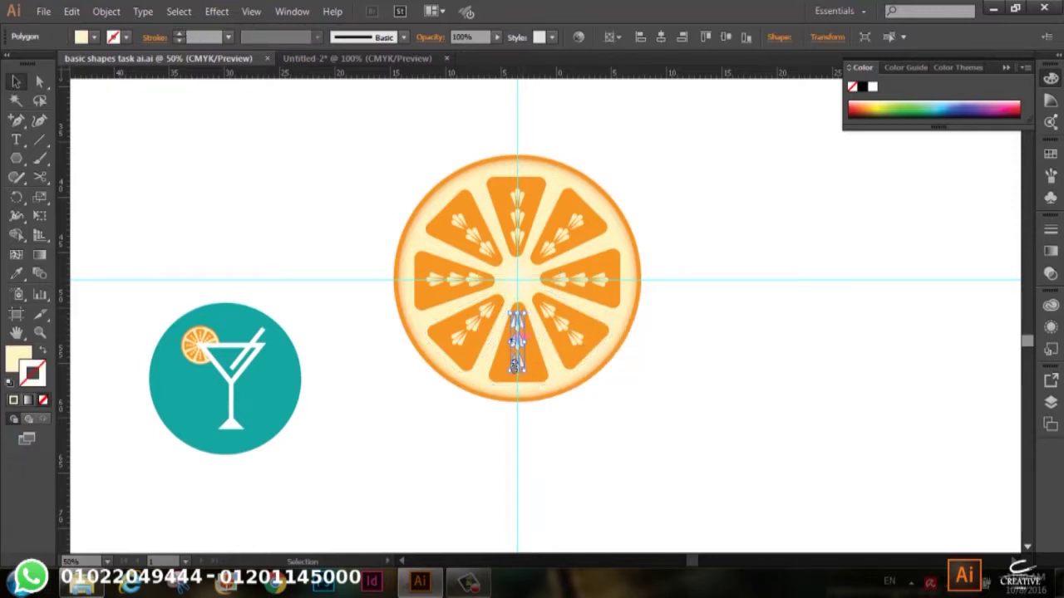
pyautogui.click(334, 62)
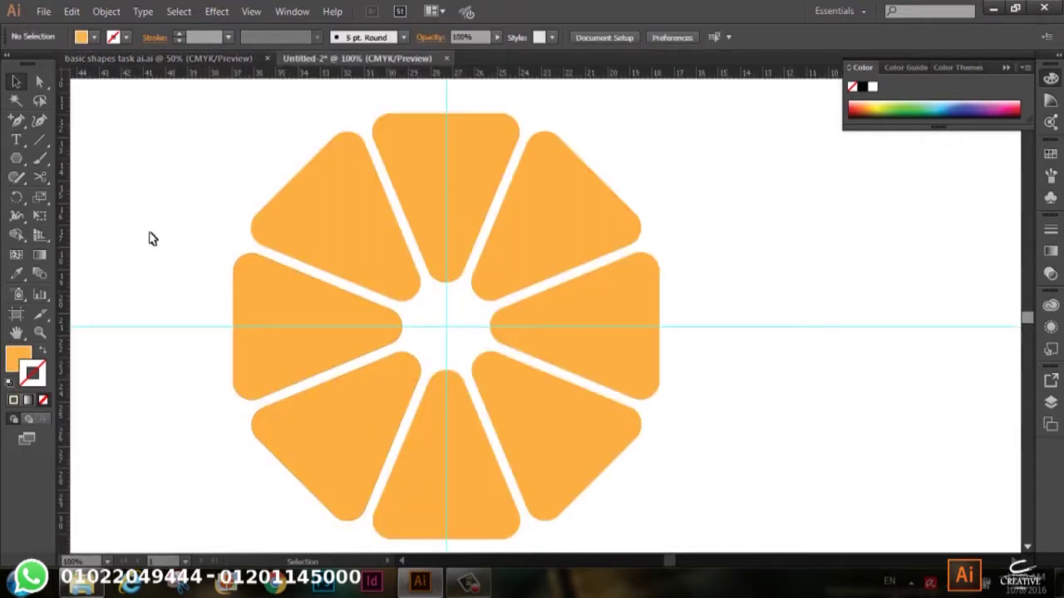
pyautogui.moveTo(147, 231); pyautogui.dragTo(453, 241)
# Draw a short vertical line left of the orange ring with a yellow stroke.
pyautogui.click(38, 141)
pyautogui.moveTo(236, 135); pyautogui.dragTo(231, 233)
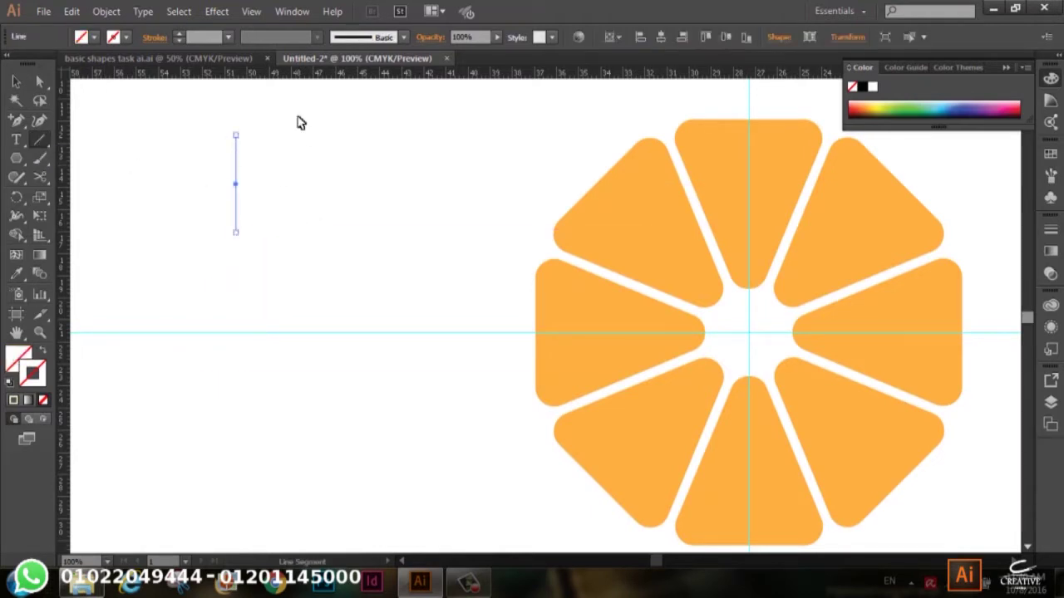
pyautogui.click(116, 36)
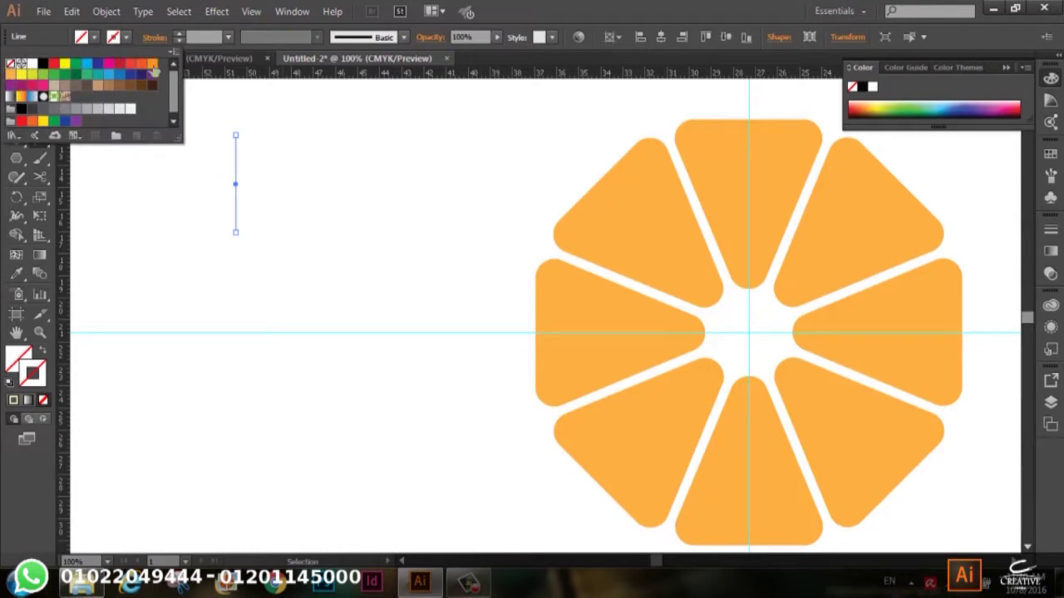
pyautogui.click(20, 75)
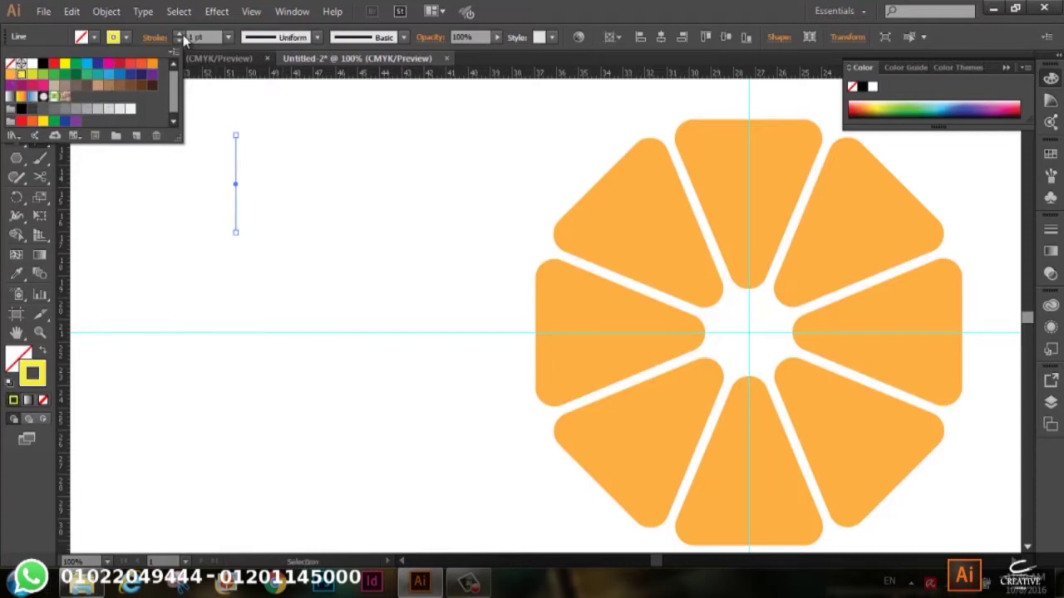
pyautogui.click(179, 35)
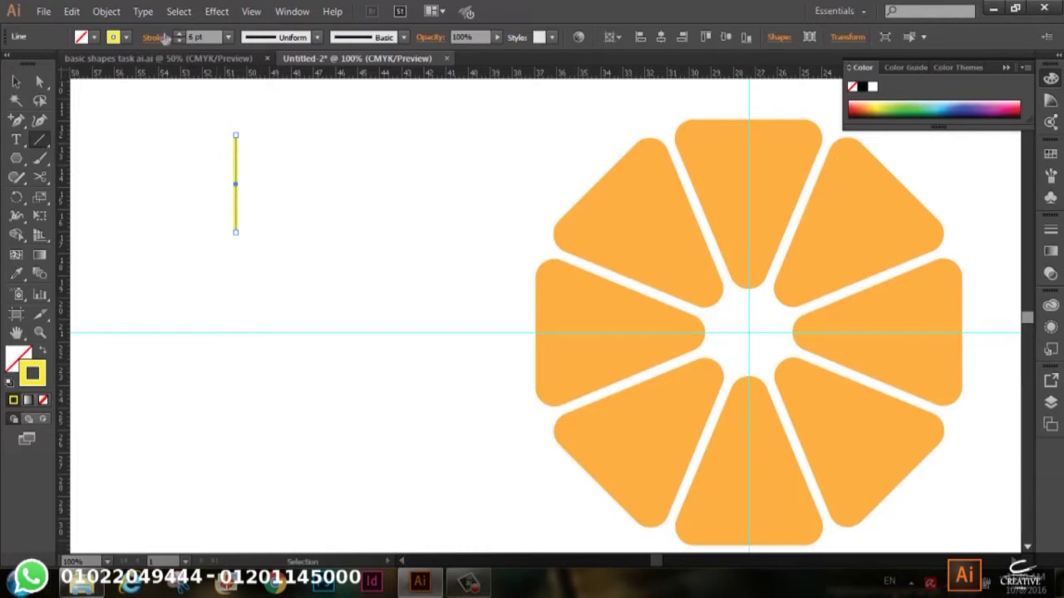
# Change the line's stroke to orange-red and raise its weight to 25 pt.
pyautogui.click(125, 37)
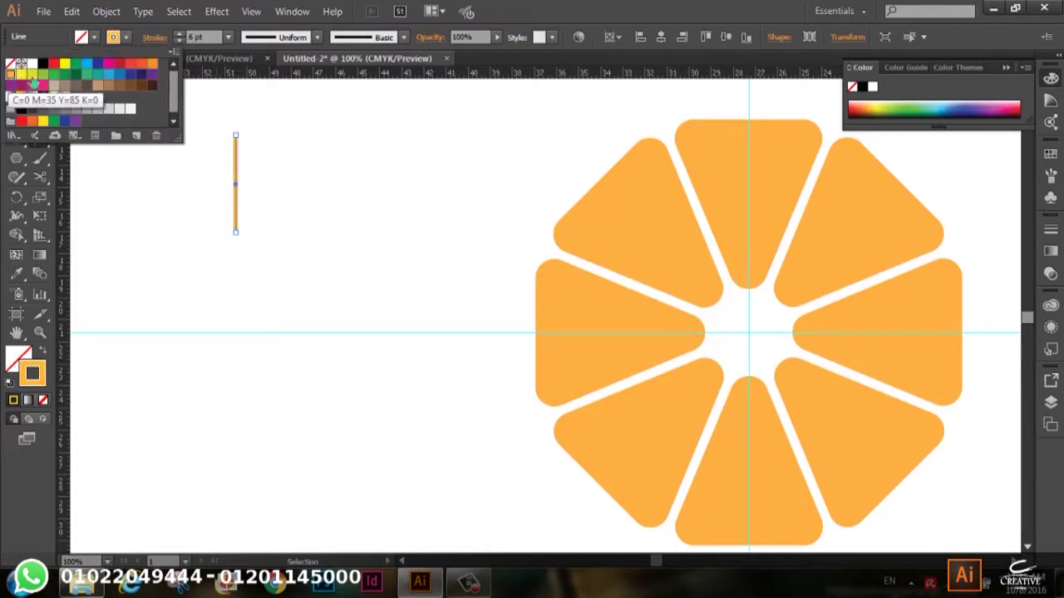
pyautogui.click(141, 64)
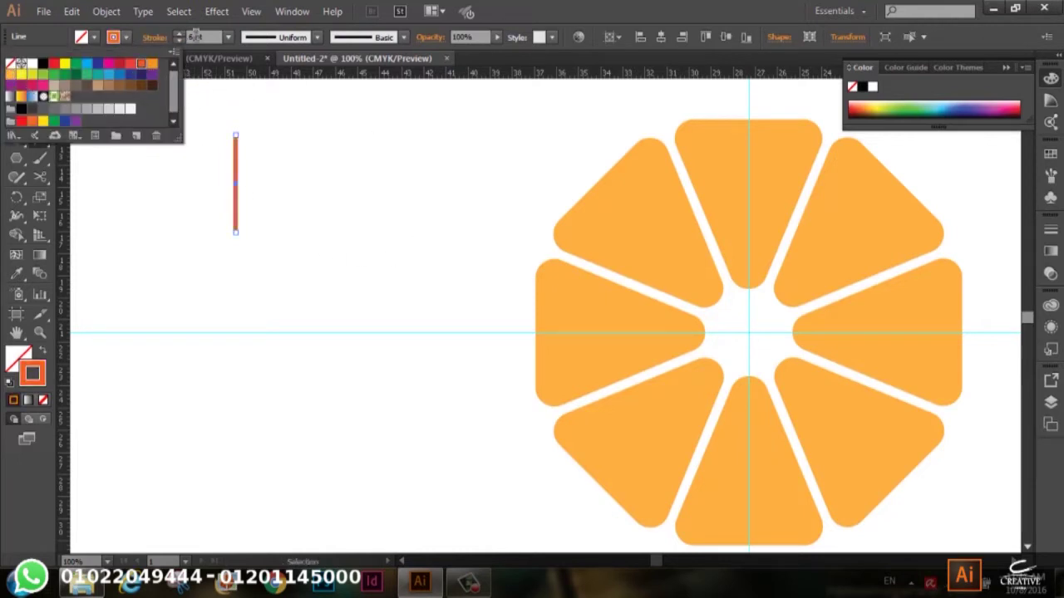
pyautogui.click(177, 32)
pyautogui.click(178, 33)
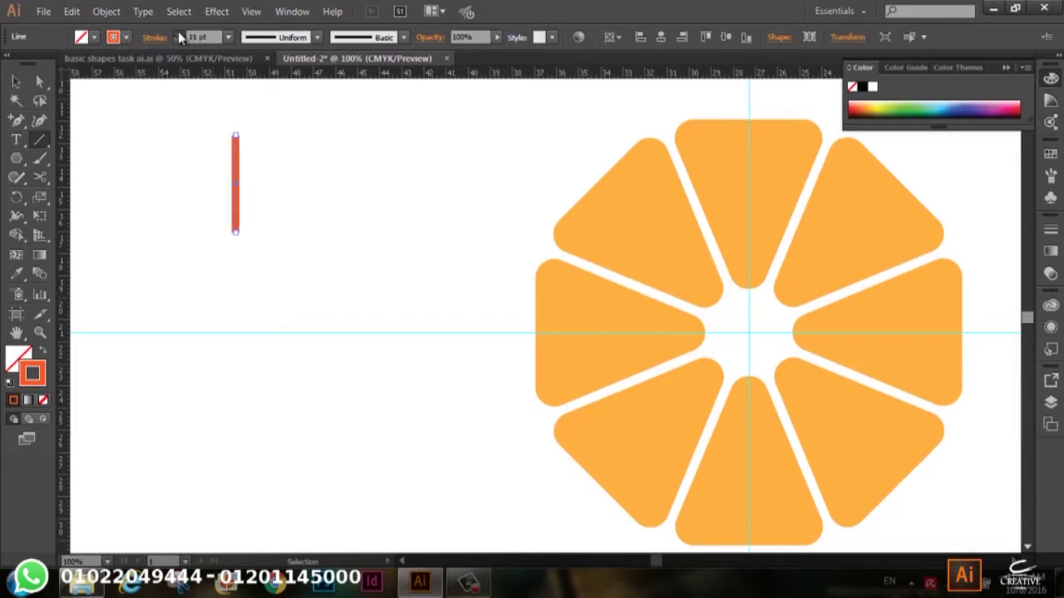
pyautogui.click(178, 32)
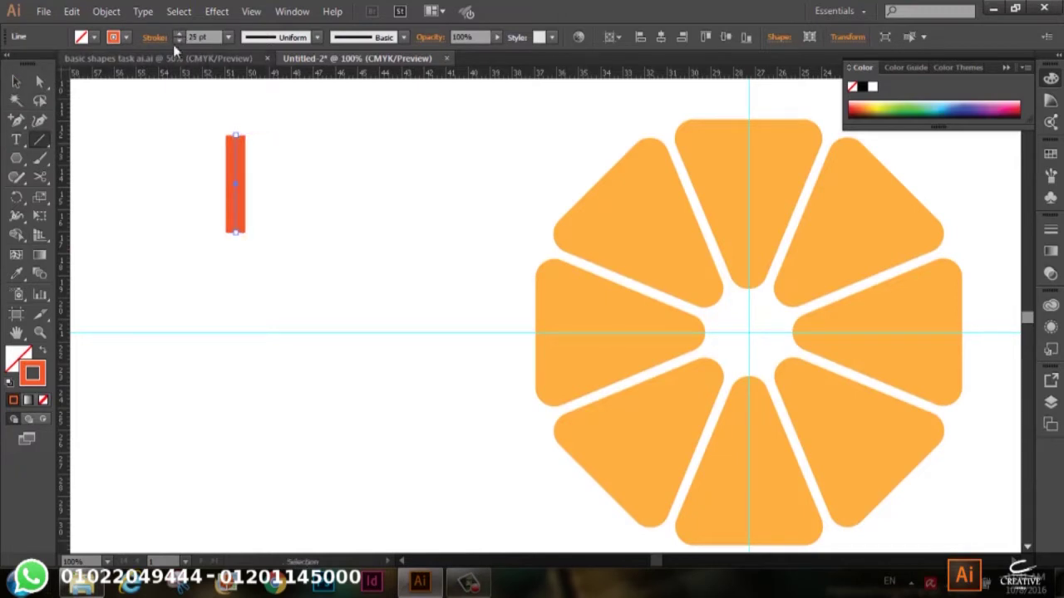
pyautogui.click(18, 82)
# Taper the thick line with Width Profile 5.
pyautogui.click(317, 41)
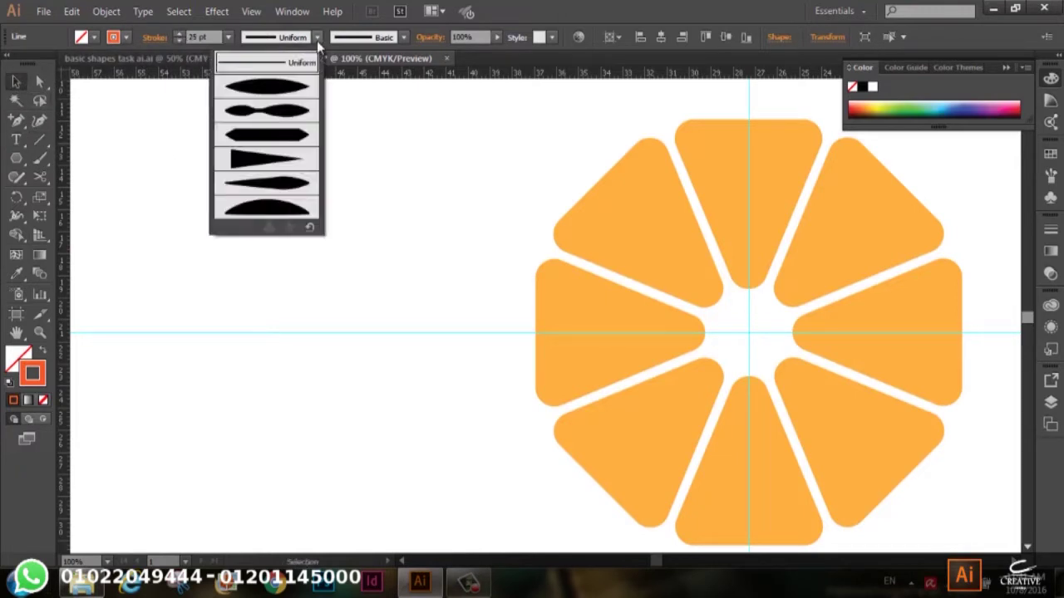
pyautogui.click(307, 192)
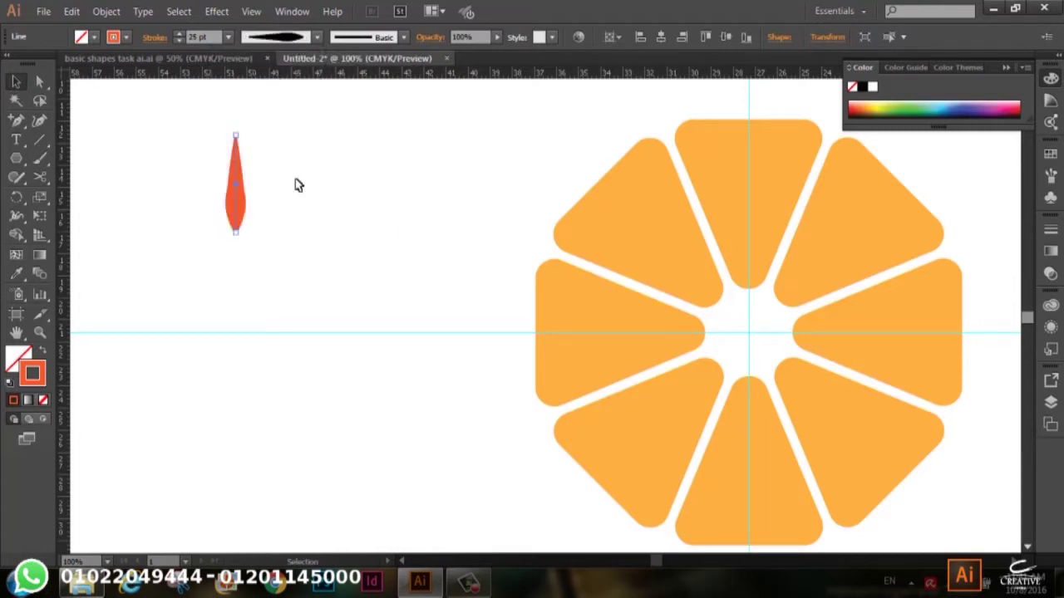
pyautogui.click(317, 37)
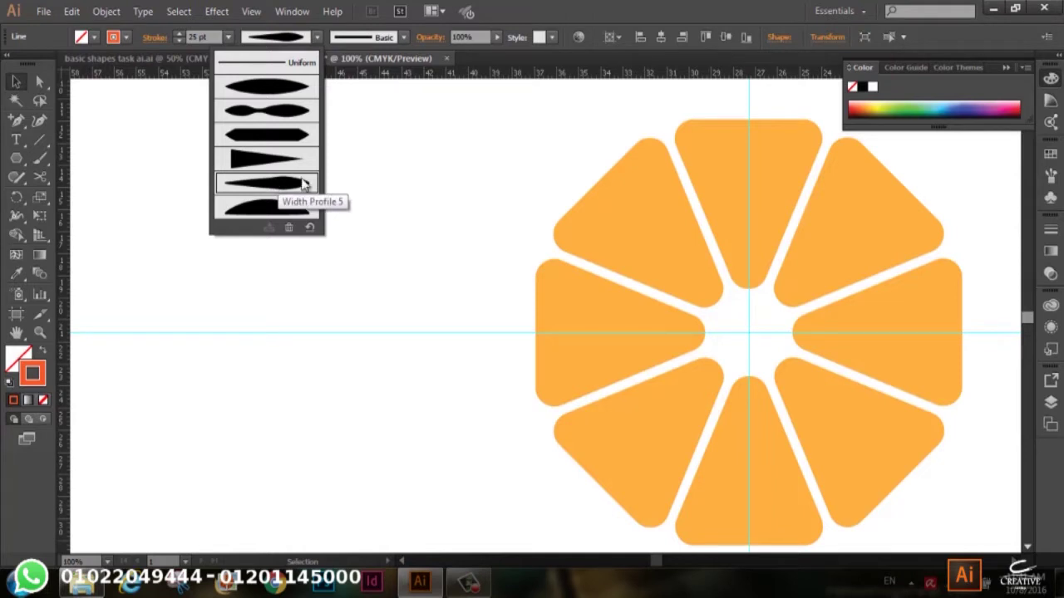
pyautogui.click(15, 81)
pyautogui.moveTo(246, 209); pyautogui.dragTo(246, 243)
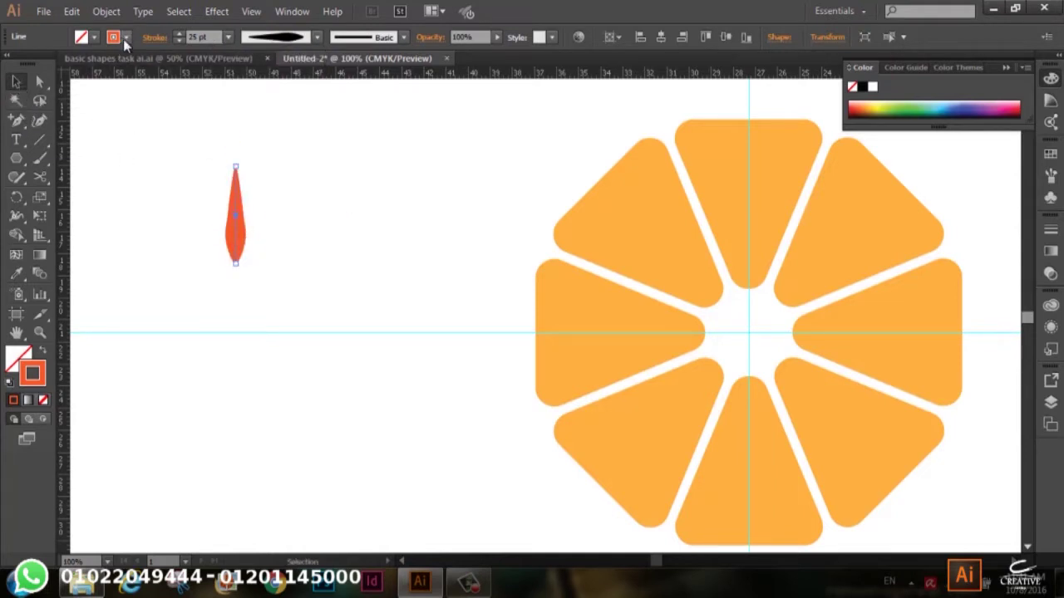
# Make the tapered stroke white and move it onto the ring's left segment.
pyautogui.click(125, 38)
pyautogui.click(12, 74)
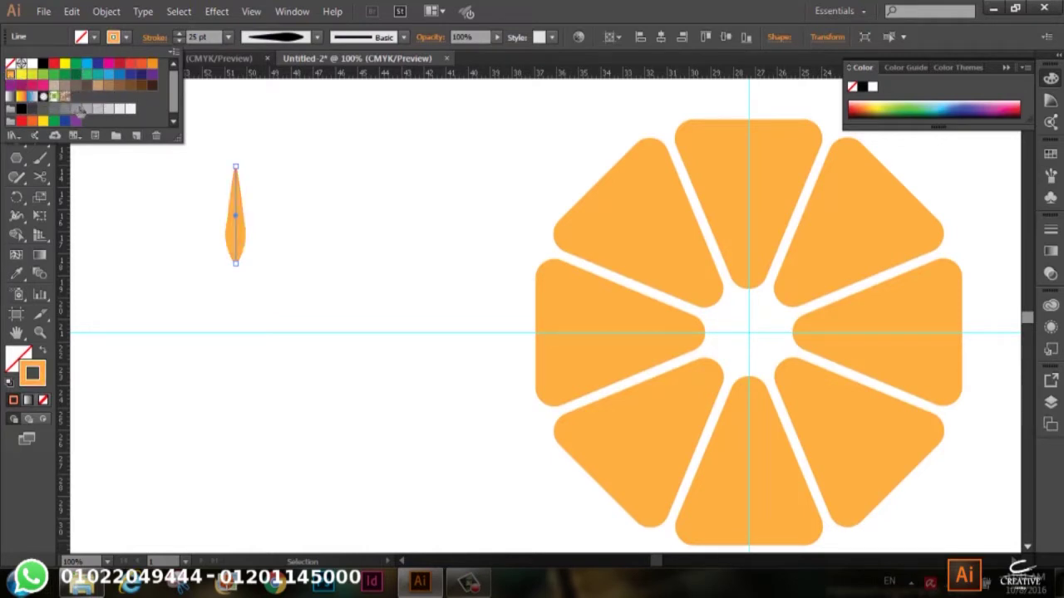
pyautogui.click(131, 109)
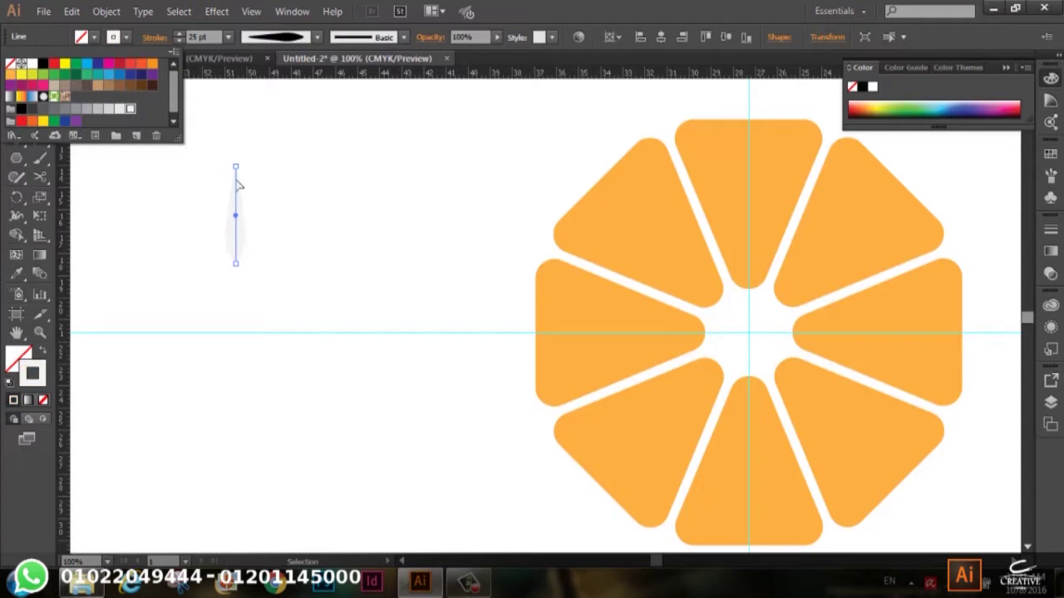
pyautogui.moveTo(242, 233); pyautogui.dragTo(564, 339)
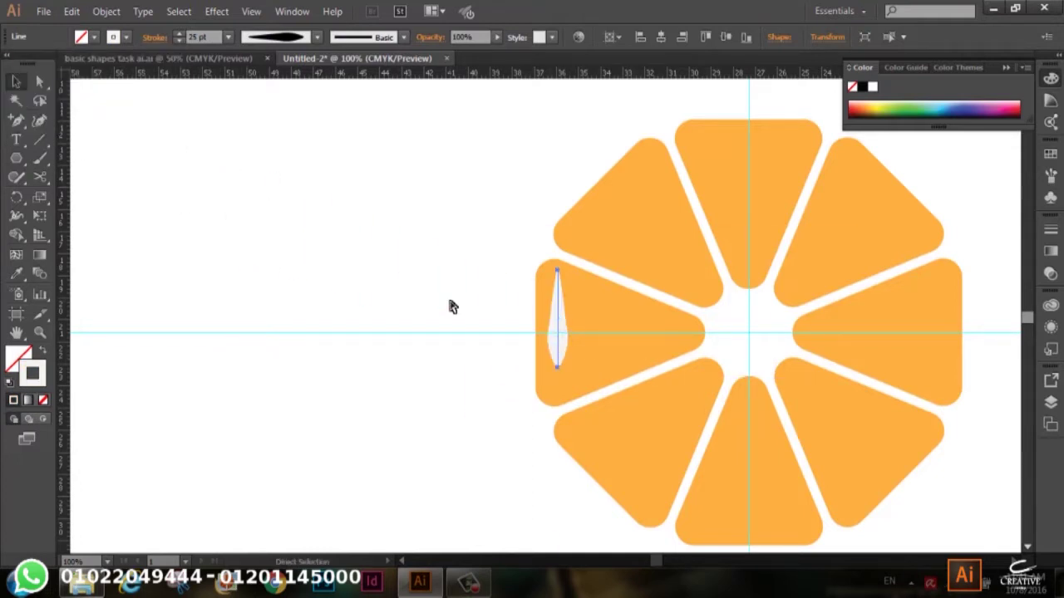
# Zoom in and move the white seed onto the bottom-centre orange segment.
pyautogui.hotkey('ctrl', '=')
pyautogui.moveTo(443, 301); pyautogui.dragTo(285, 234)
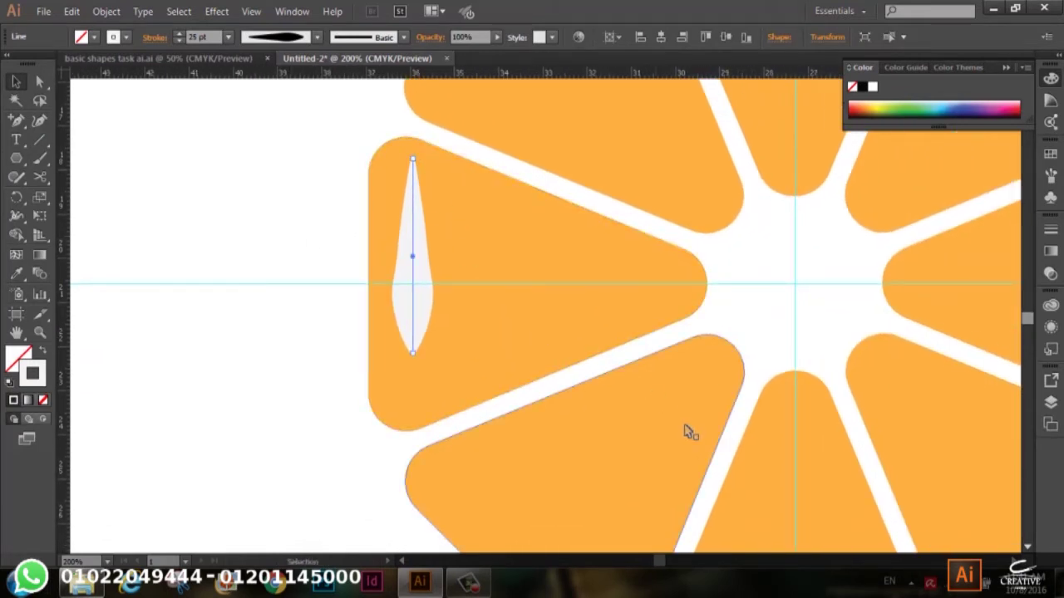
pyautogui.moveTo(687, 430); pyautogui.dragTo(529, 335)
pyautogui.moveTo(251, 205); pyautogui.dragTo(633, 444)
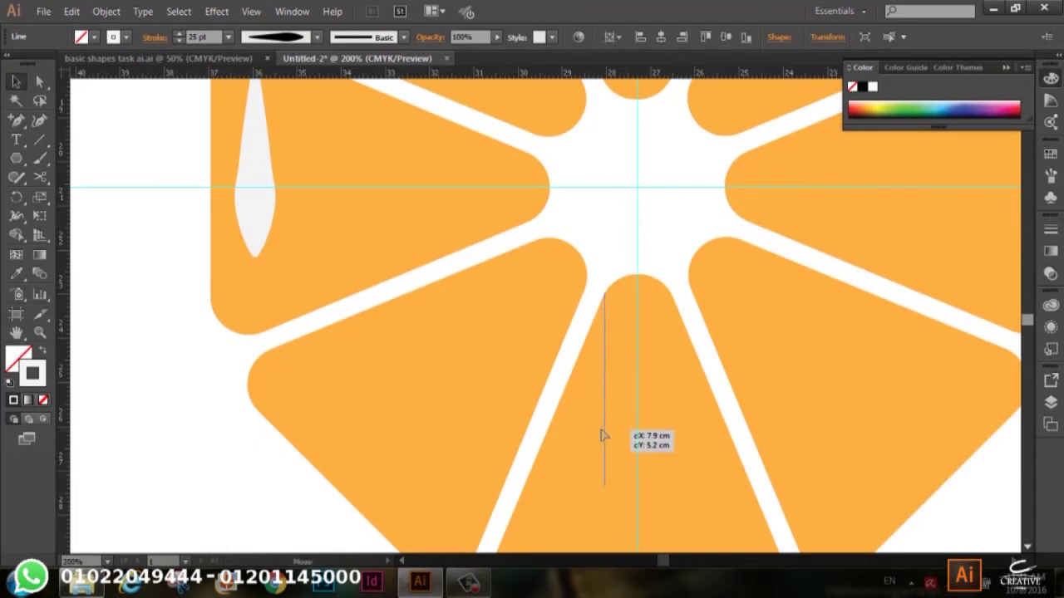
pyautogui.scroll(-2, 614, 419)
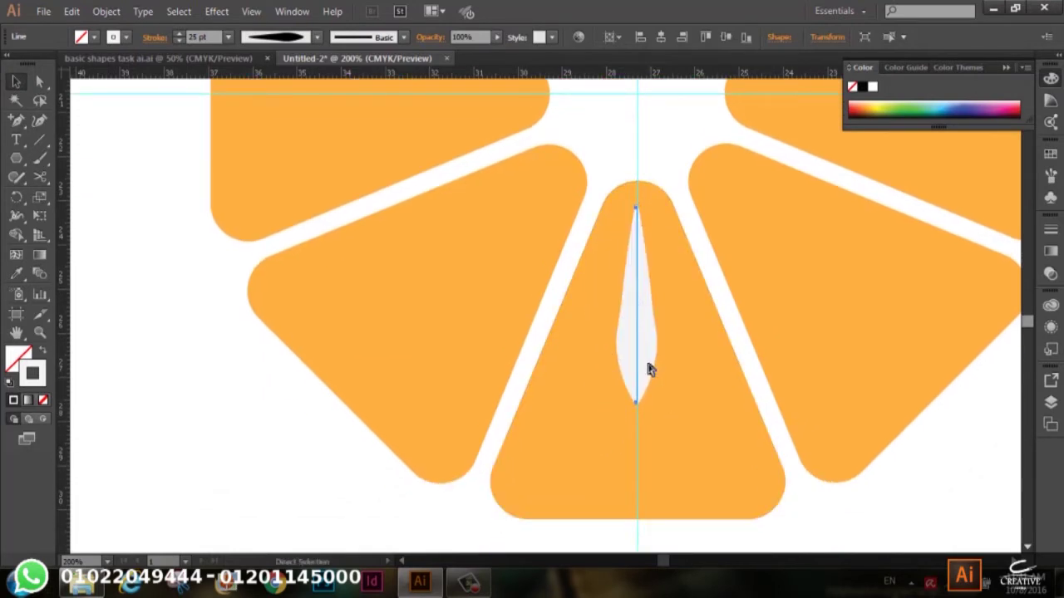
# Shorten the seed line by dragging its bottom end upward.
pyautogui.press('v')
pyautogui.press('a')
pyautogui.hotkey('ctrl', 't')
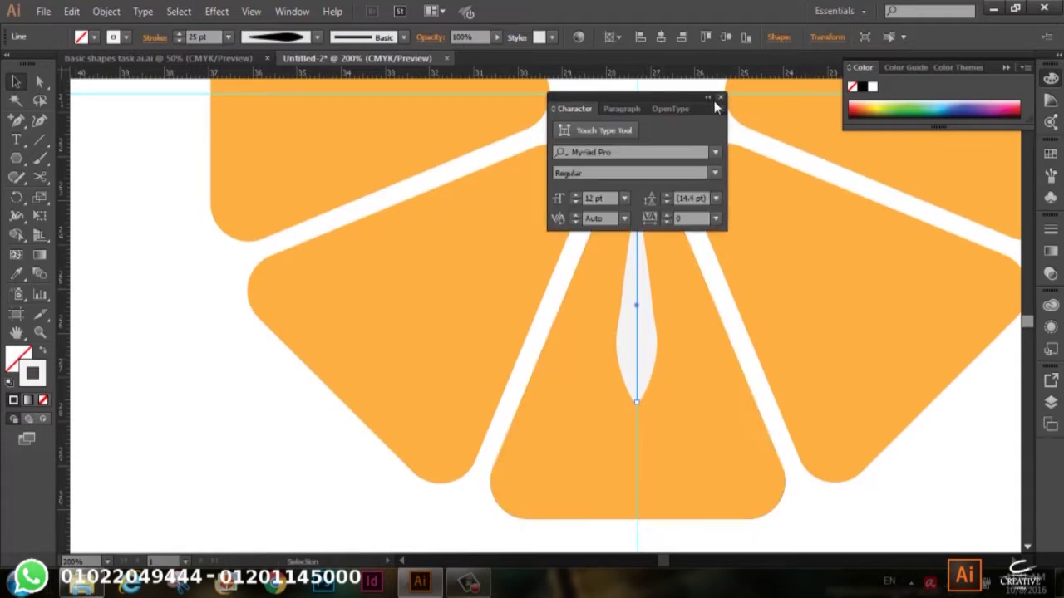
pyautogui.click(720, 98)
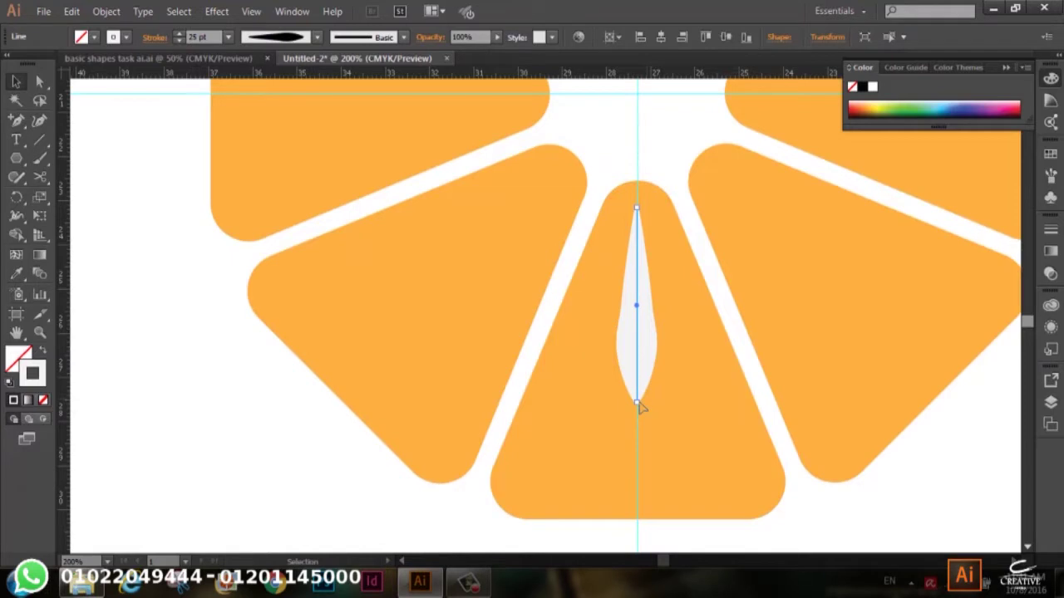
pyautogui.moveTo(637, 406); pyautogui.dragTo(637, 266)
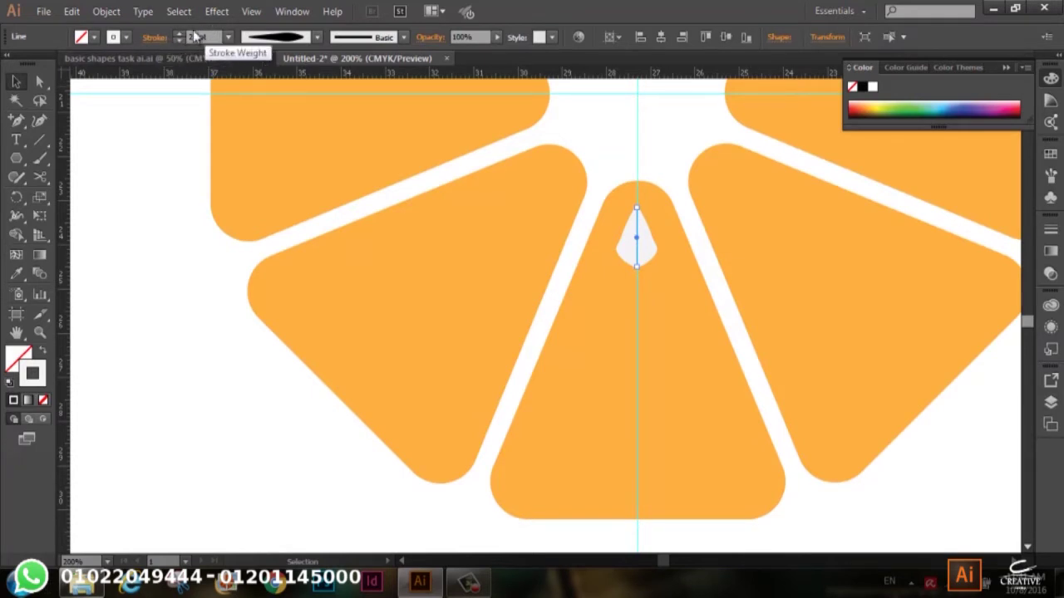
# Reduce the seed's stroke weight from 25 pt to 5 pt.
pyautogui.click(229, 38)
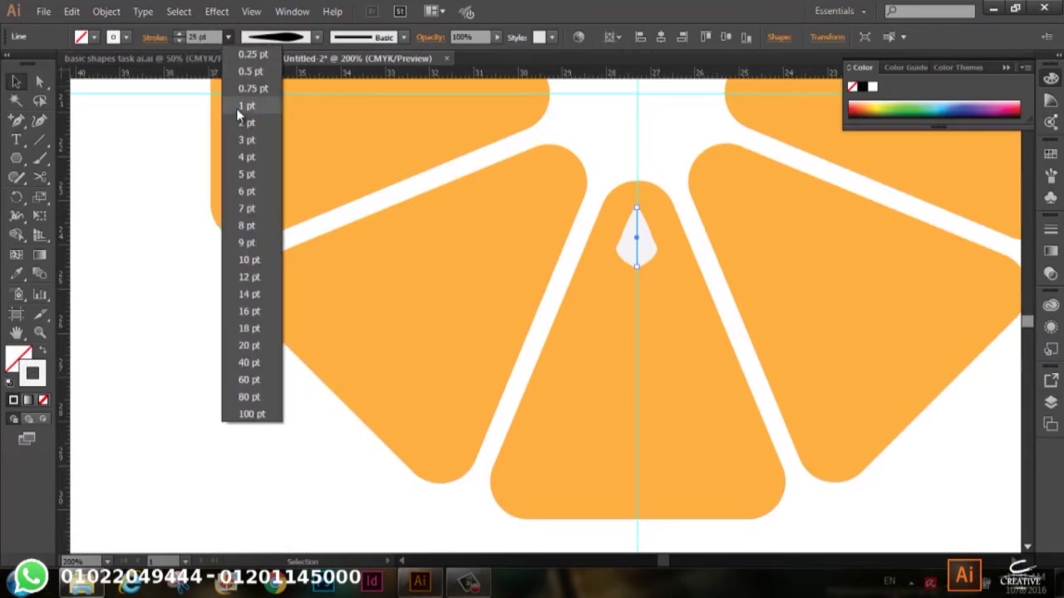
pyautogui.click(241, 122)
pyautogui.click(229, 37)
pyautogui.click(241, 157)
pyautogui.click(228, 37)
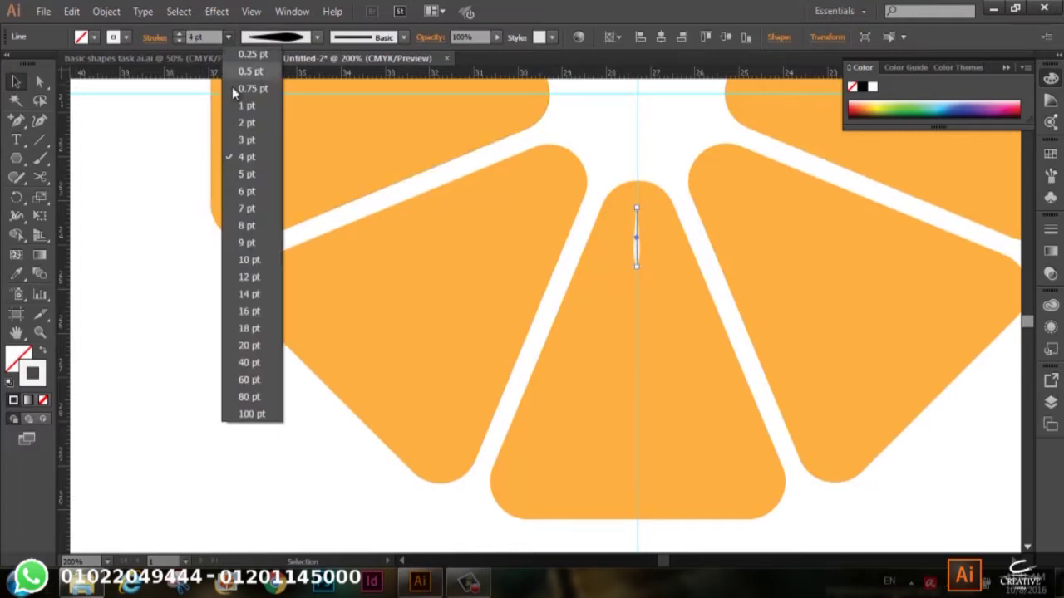
pyautogui.click(247, 174)
pyautogui.click(197, 369)
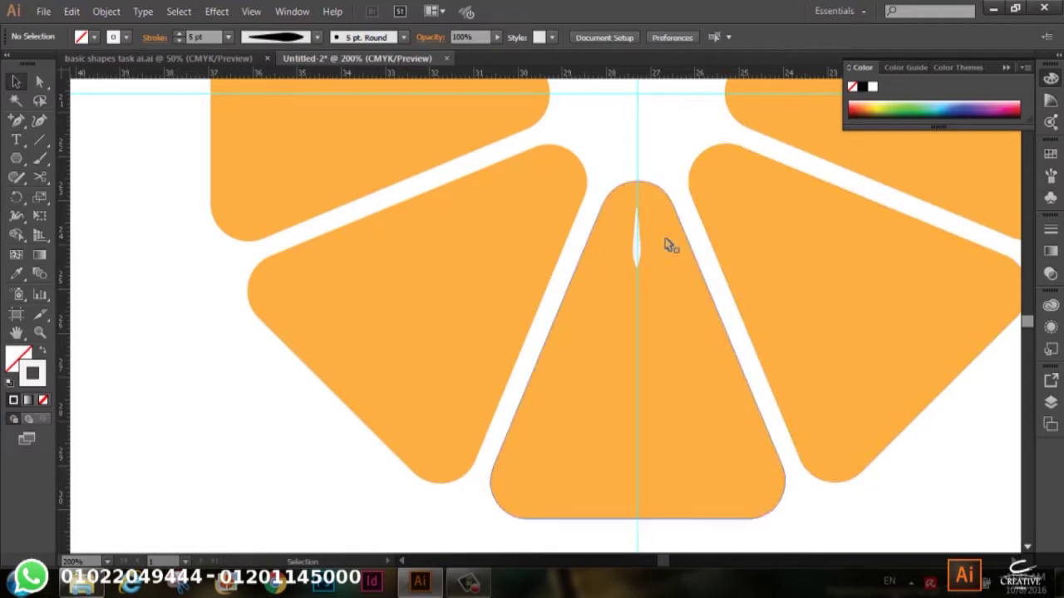
pyautogui.click(639, 246)
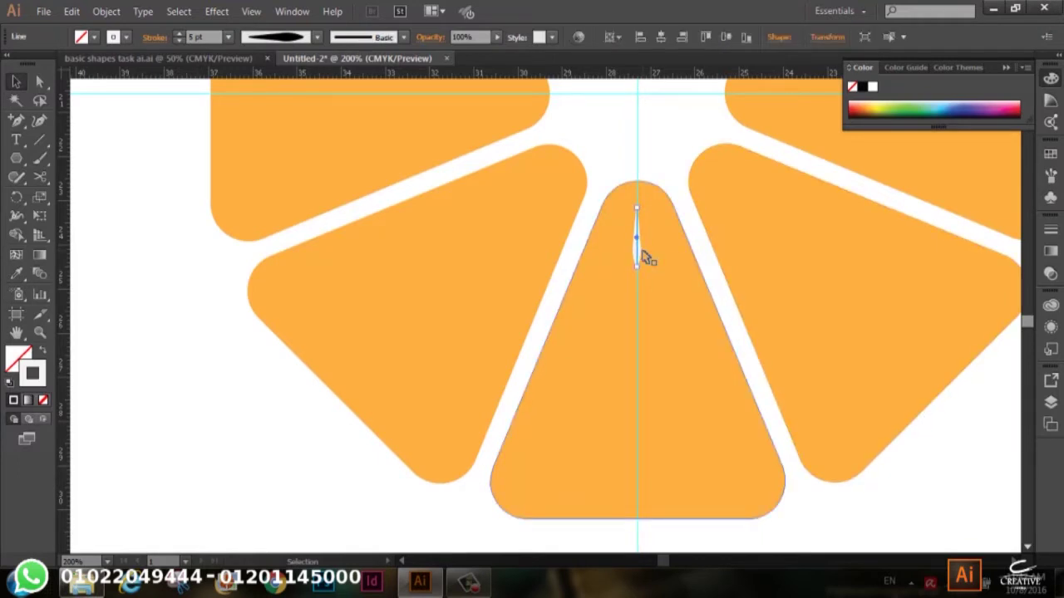
# Duplicate the petal and add a vertically reflected copy, fanning three petals at the slice tip.
pyautogui.moveTo(642, 253); pyautogui.dragTo(657, 260)
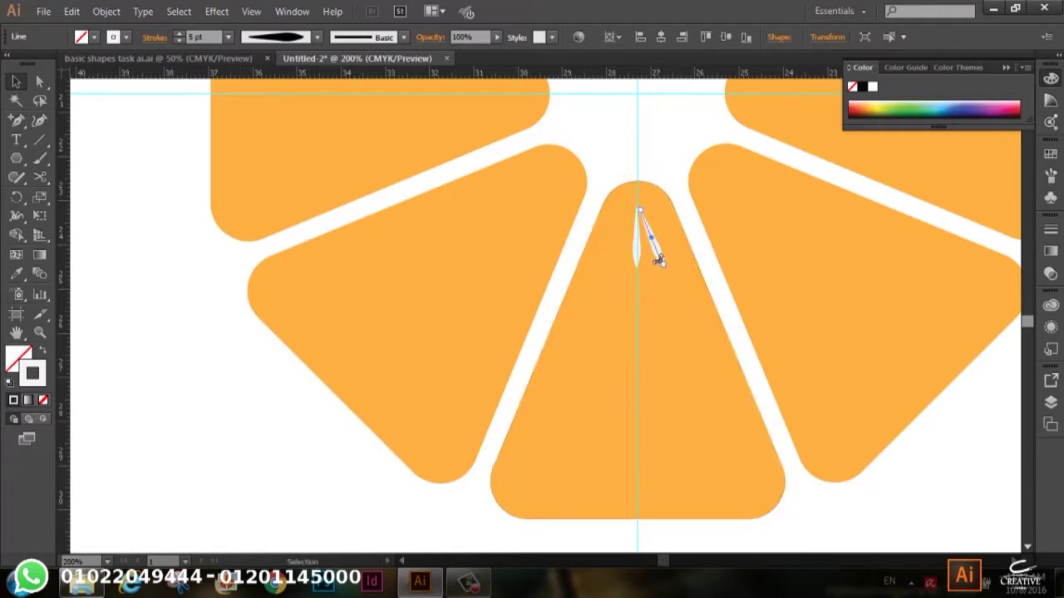
pyautogui.press('alt')
pyautogui.rightClick(657, 256)
pyautogui.moveTo(705, 457)
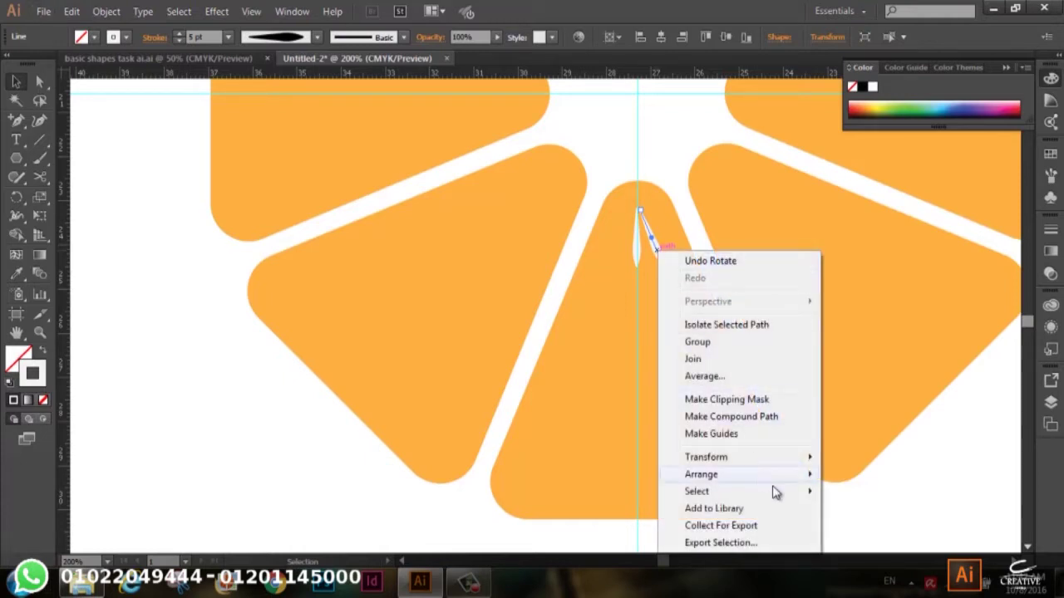
pyautogui.click(861, 376)
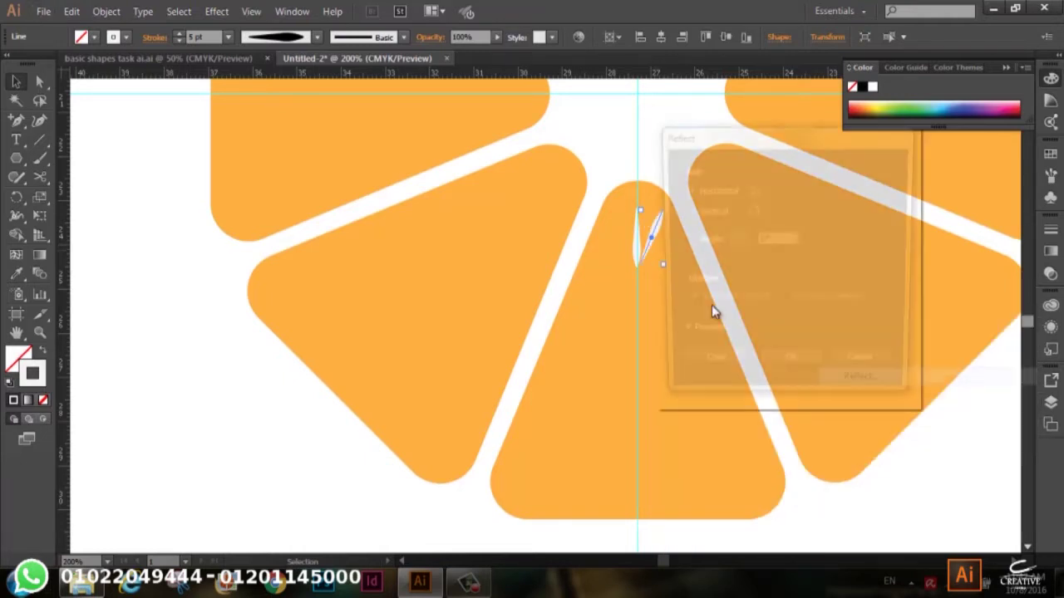
pyautogui.click(718, 214)
pyautogui.click(708, 370)
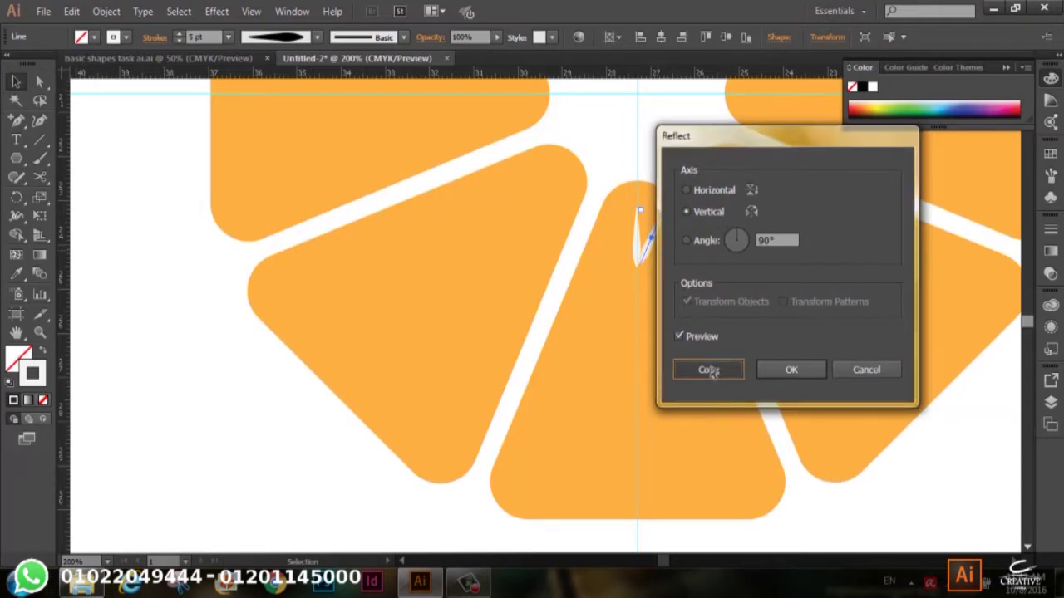
pyautogui.moveTo(646, 251); pyautogui.dragTo(613, 246)
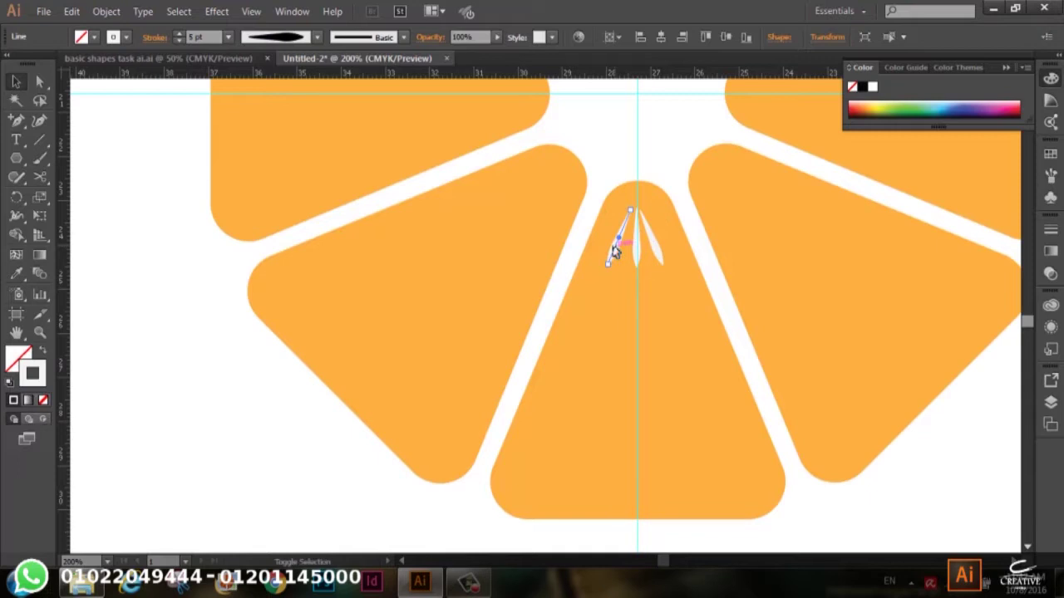
pyautogui.press('Right')
pyautogui.press('Right')
# Raise the stroke weight of the petals to 9 pt.
pyautogui.click(667, 157)
pyautogui.scroll(-3, 696, 294)
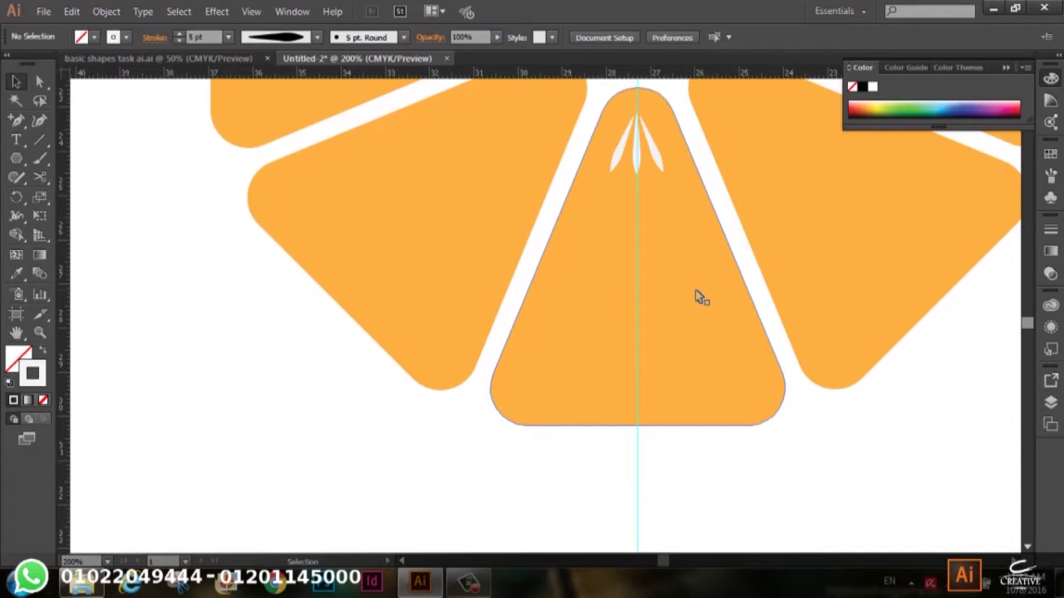
pyautogui.click(660, 162)
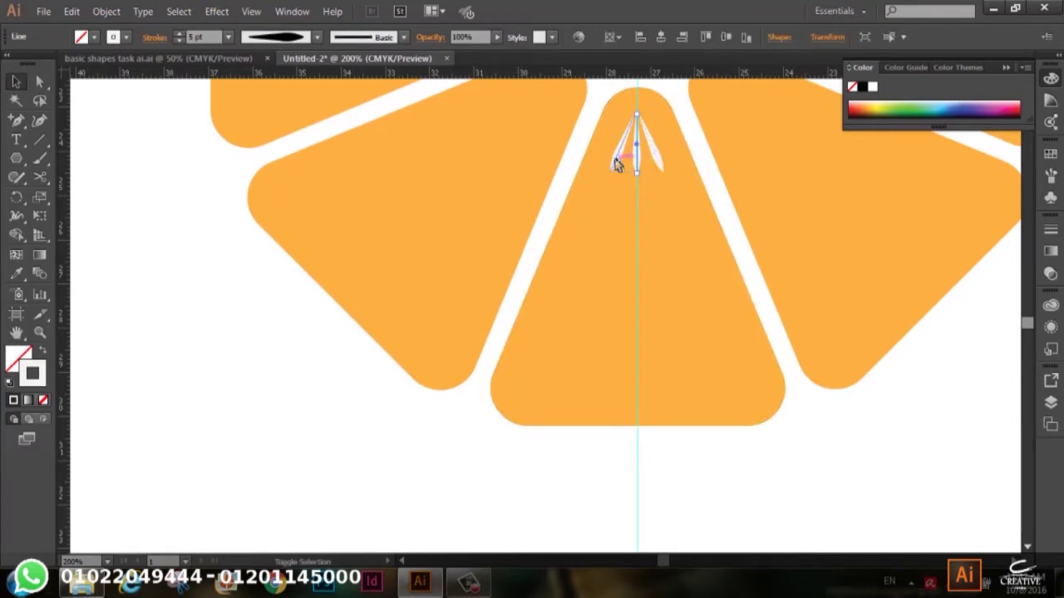
pyautogui.keyDown('shift'); pyautogui.click(623, 154); pyautogui.keyUp('shift')
pyautogui.click(179, 34)
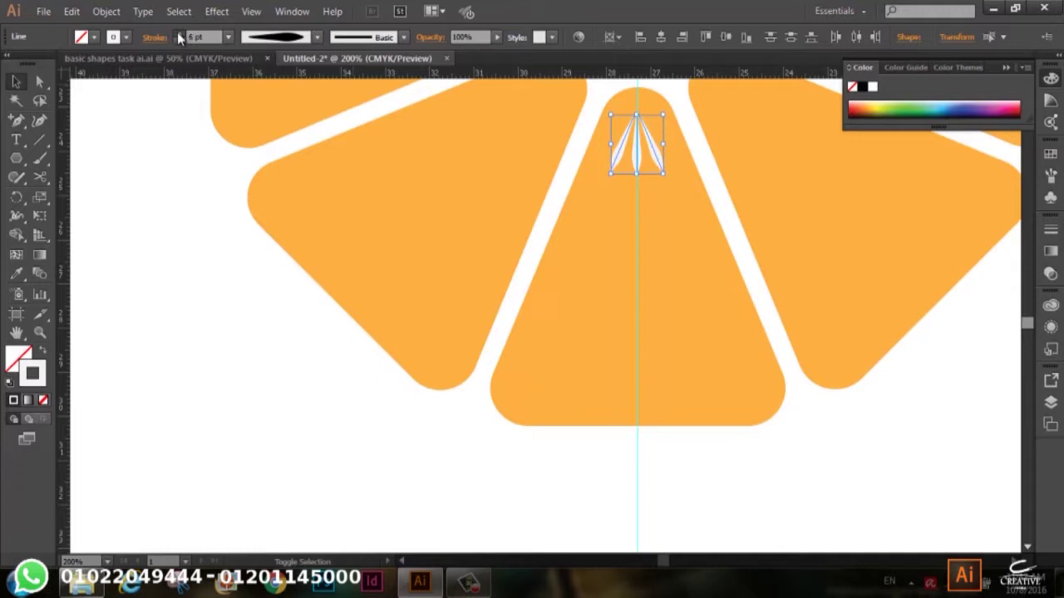
pyautogui.click(180, 34)
pyautogui.click(186, 329)
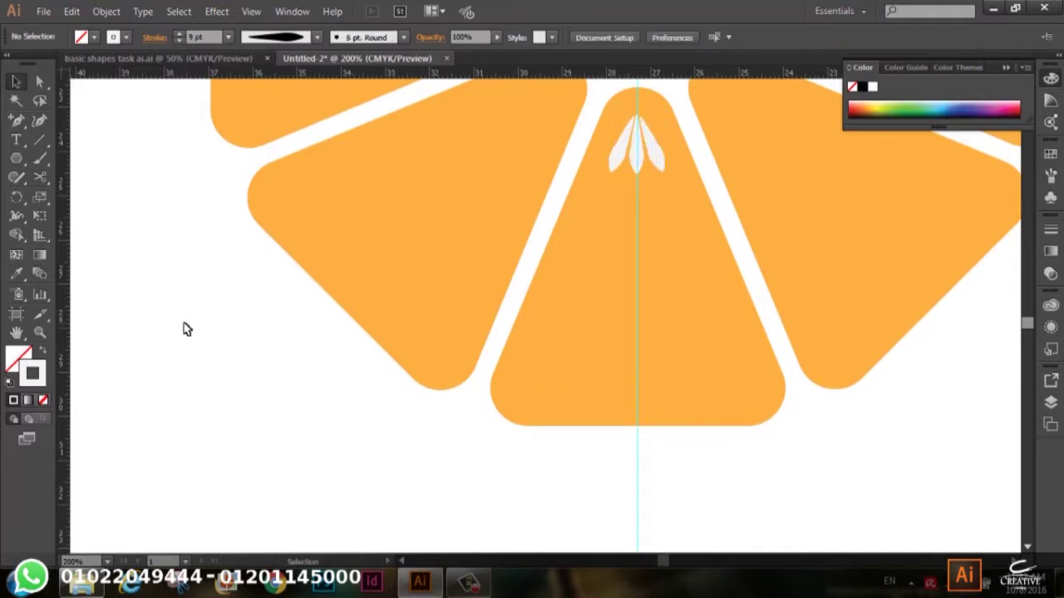
pyautogui.click(658, 162)
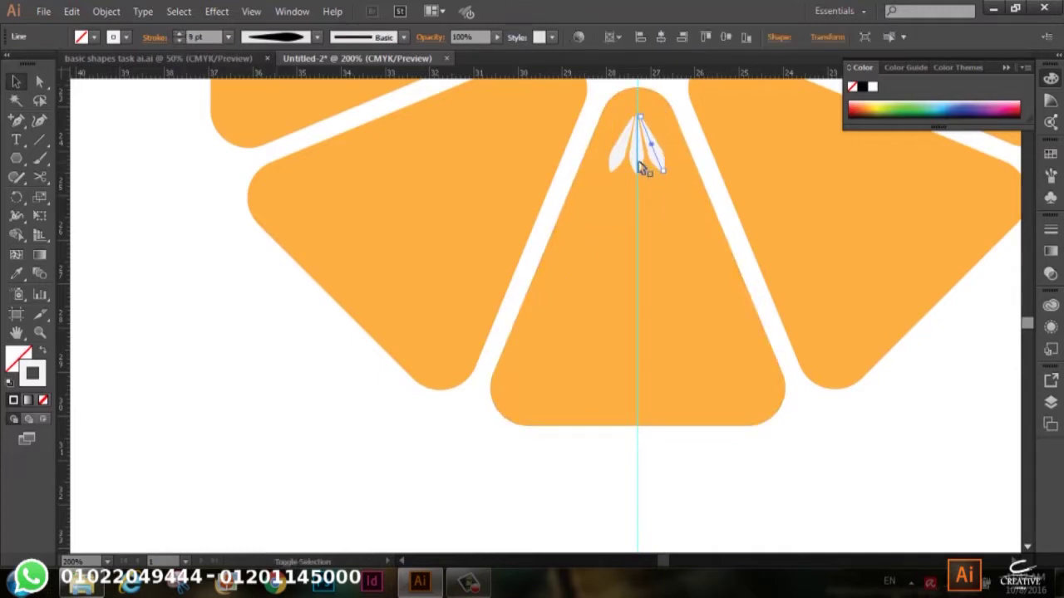
pyautogui.keyDown('shift'); pyautogui.click(617, 163); pyautogui.keyUp('shift')
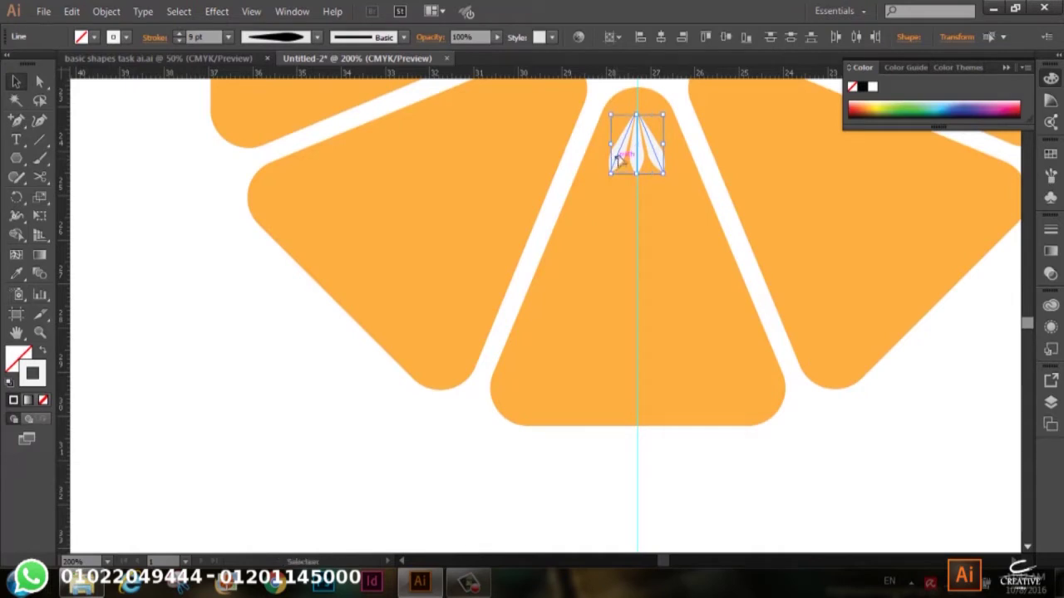
# Copy the petal fan straight down the middle slice.
pyautogui.moveTo(617, 160)
pyautogui.mouseDown()
pyautogui.moveTo(618, 238)
pyautogui.moveTo(642, 256)
pyautogui.moveTo(641, 339)
pyautogui.mouseUp()
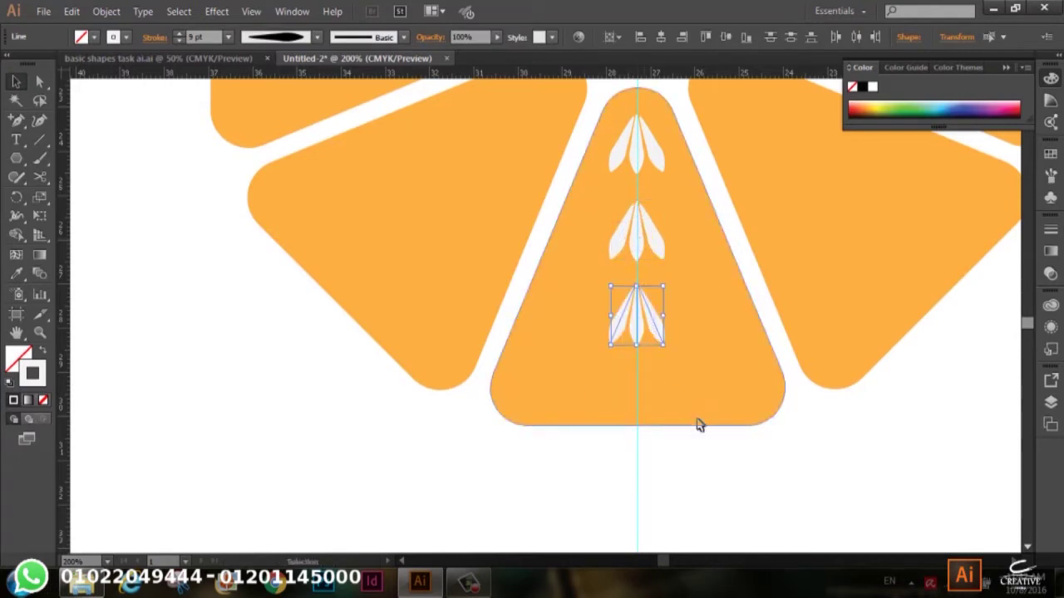
pyautogui.click(754, 496)
pyautogui.hotkey('ctrl', '-')
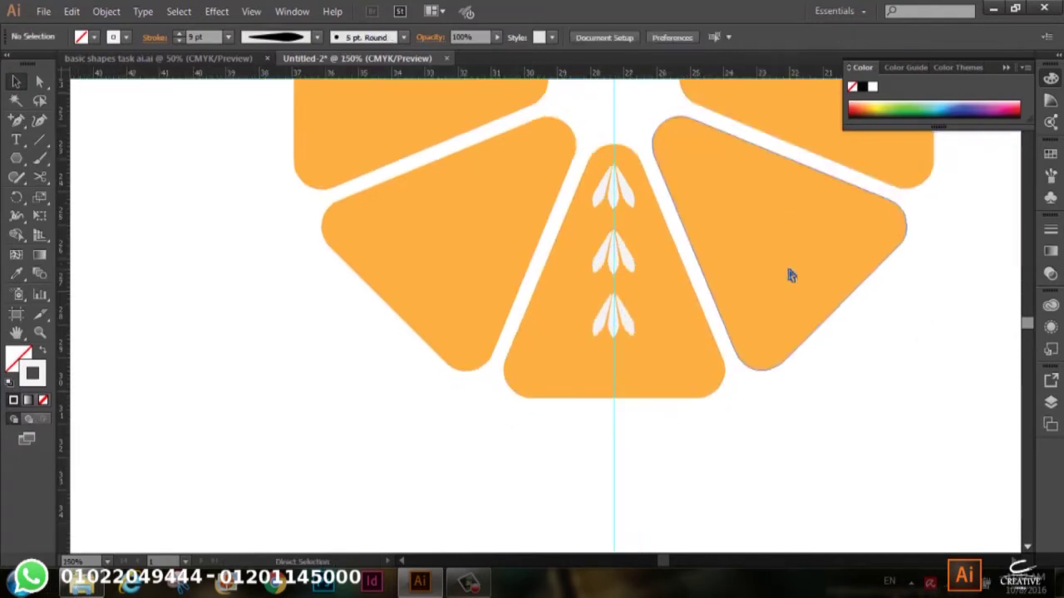
pyautogui.hotkey('ctrl', '-')
pyautogui.hotkey('ctrl', '-')
pyautogui.hotkey('ctrl', '+')
pyautogui.hotkey('ctrl', '+')
pyautogui.hotkey('ctrl', '+')
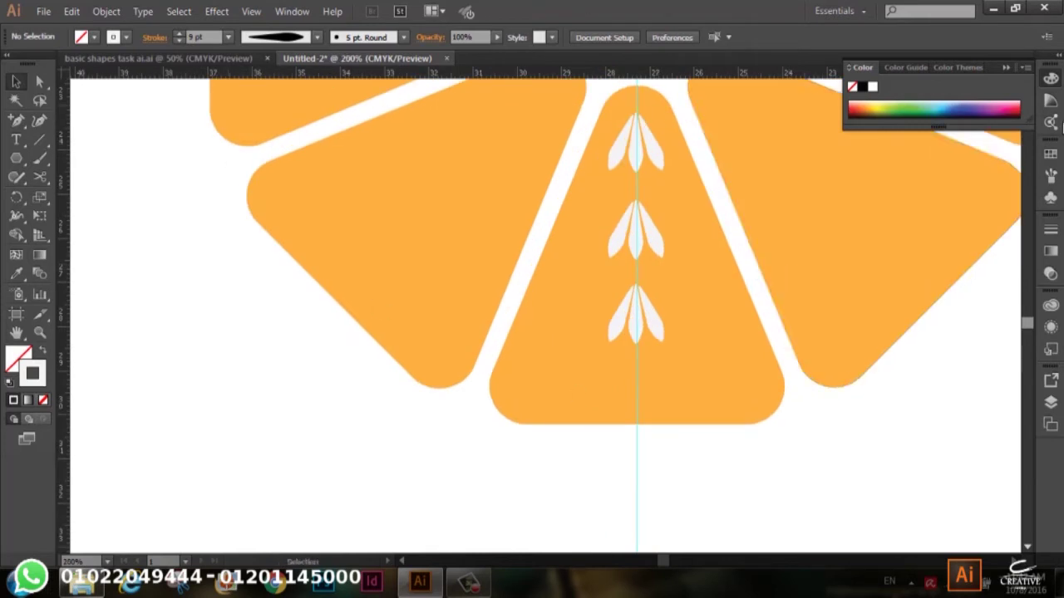
# Group the three stacked petal fans into one object.
pyautogui.click(651, 162)
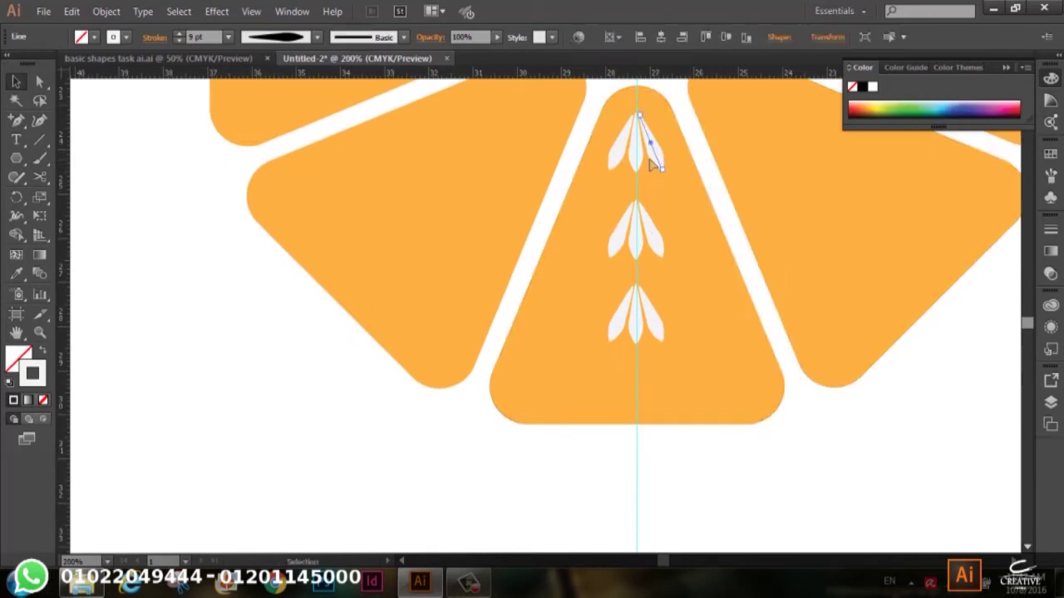
pyautogui.keyDown('shift'); pyautogui.click(653, 241); pyautogui.keyUp('shift')
pyautogui.keyDown('shift'); pyautogui.click(633, 311); pyautogui.keyUp('shift')
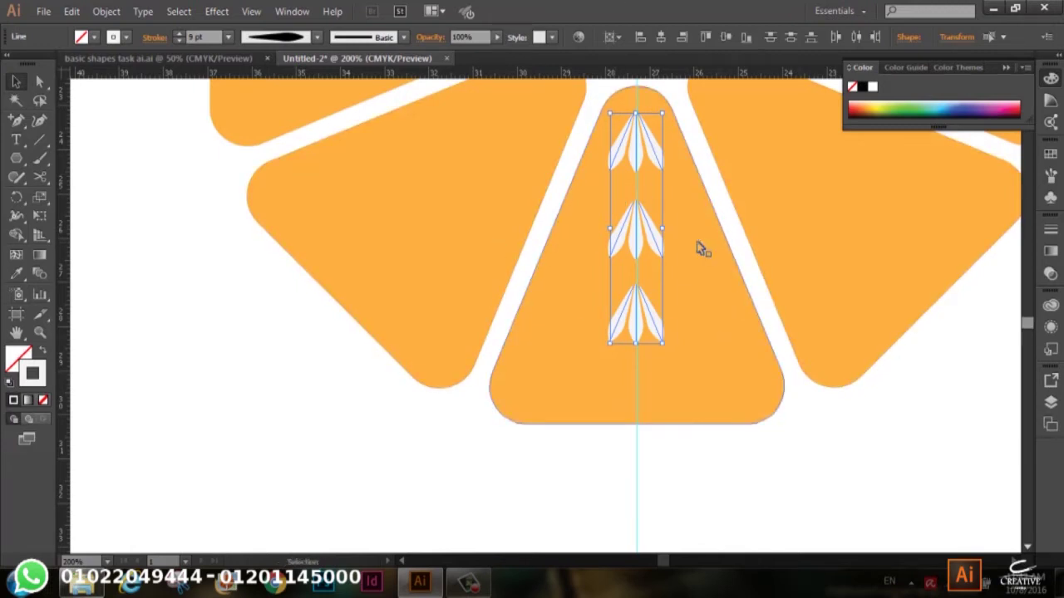
pyautogui.rightClick(654, 241)
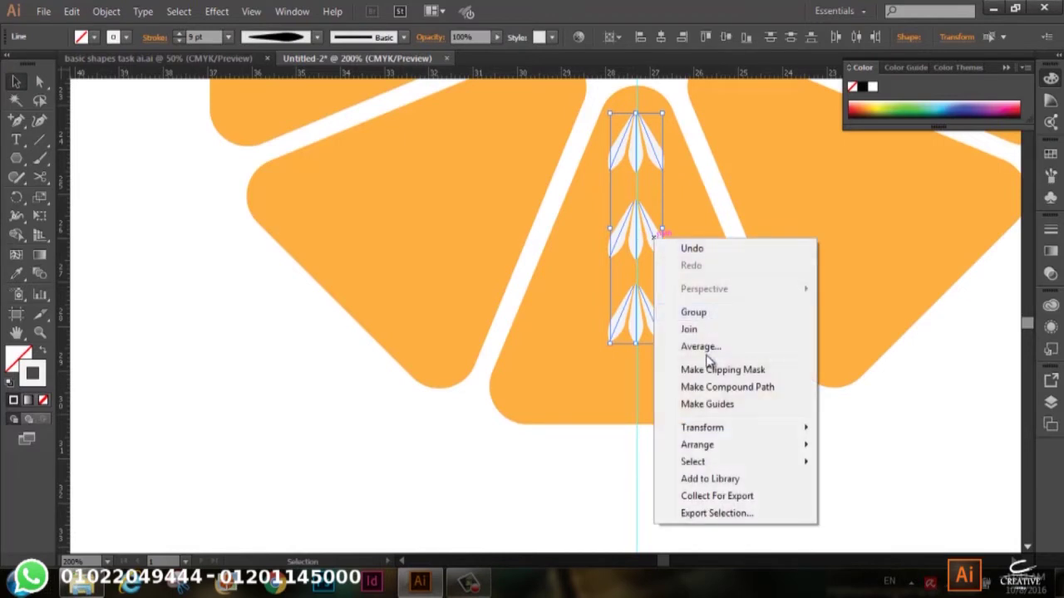
pyautogui.click(712, 312)
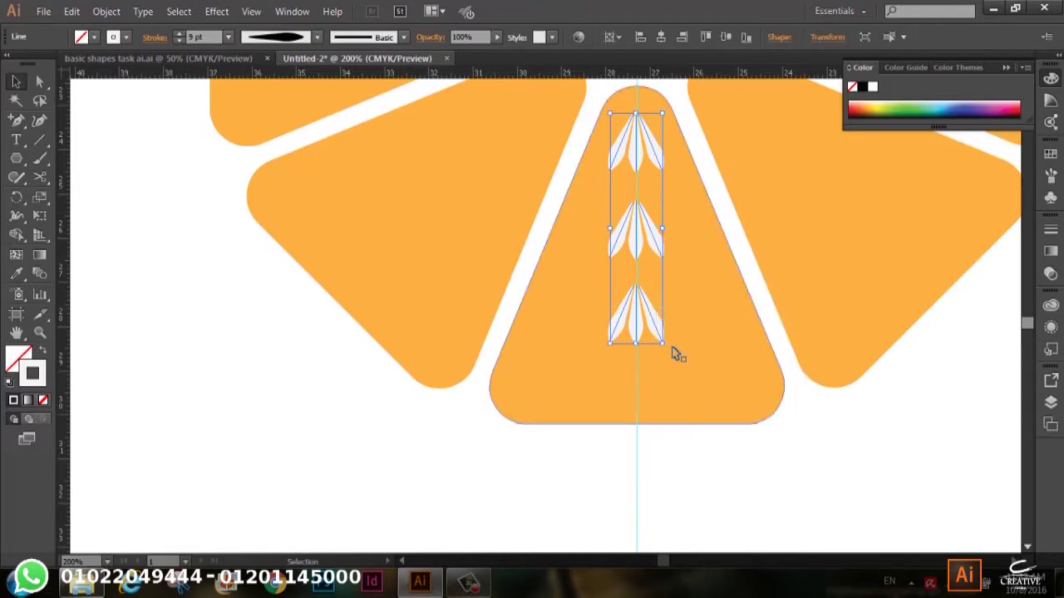
pyautogui.click(706, 293)
pyautogui.moveTo(655, 239)
pyautogui.mouseDown()
pyautogui.moveTo(688, 231)
pyautogui.moveTo(654, 241)
pyautogui.mouseUp()
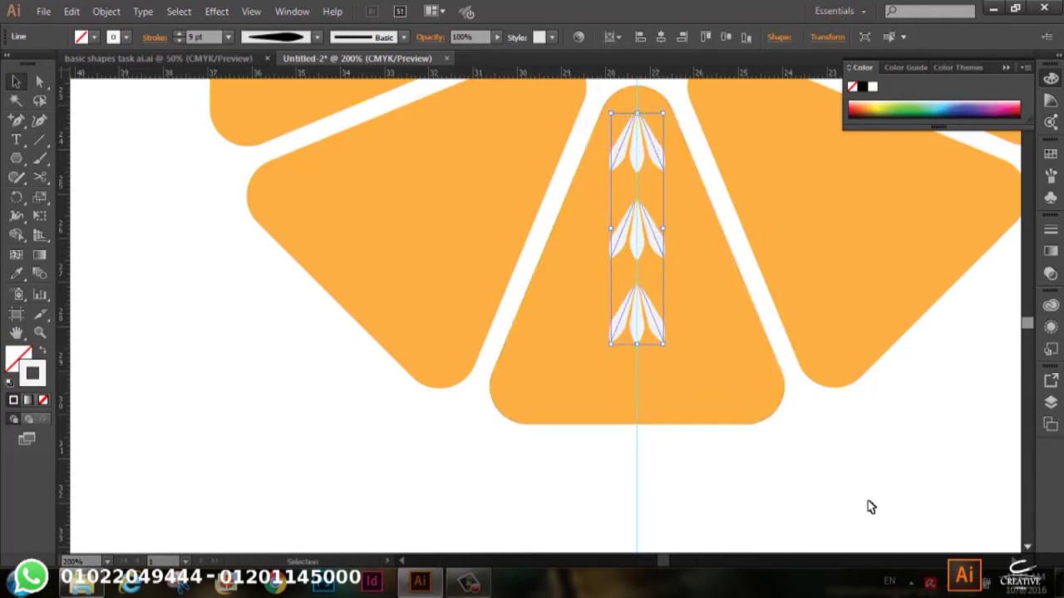
# Zoom out to see the orange and select the white petal group.
pyautogui.click(796, 485)
pyautogui.hotkey('ctrl', '-')
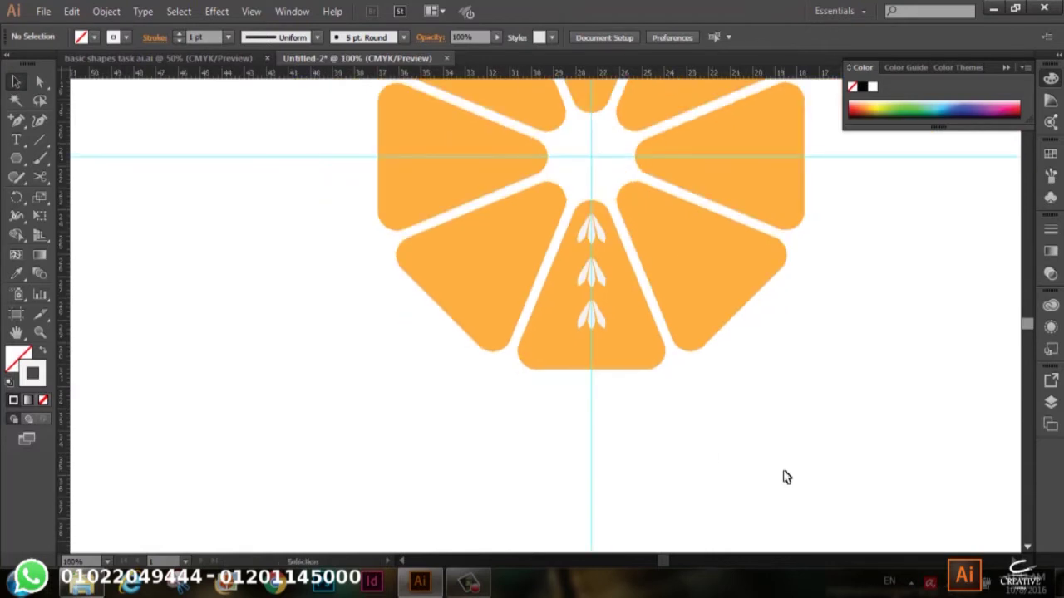
pyautogui.click(645, 319)
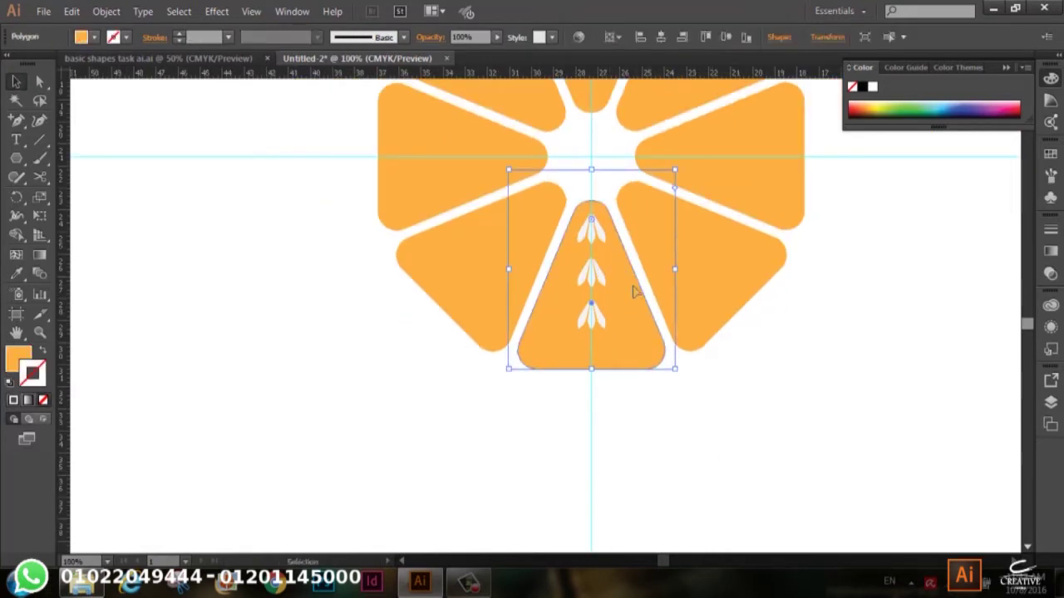
pyautogui.click(688, 445)
pyautogui.scroll(1, 679, 404)
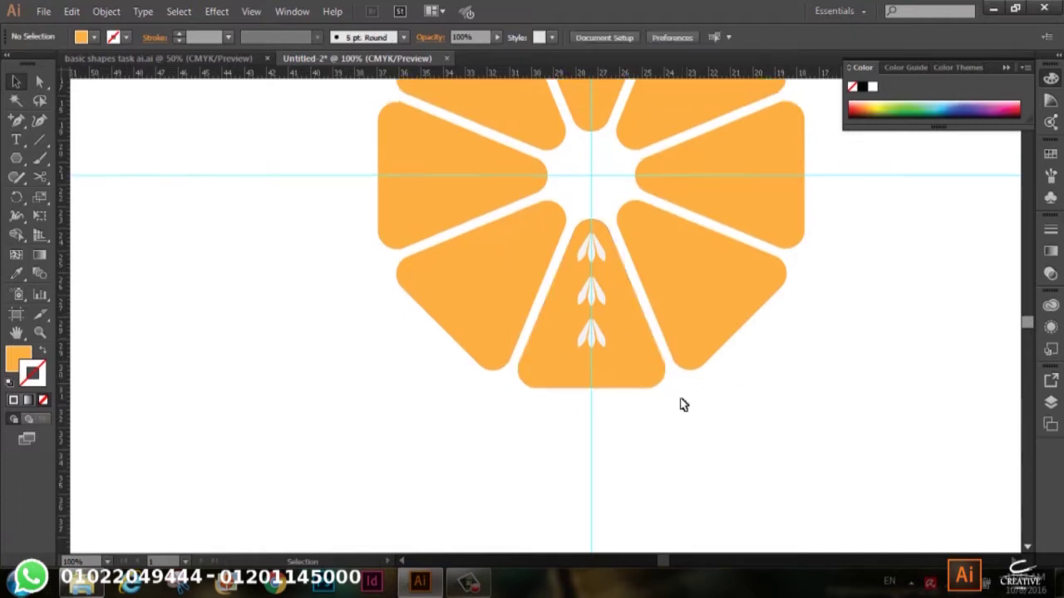
pyautogui.scroll(2, 686, 407)
pyautogui.click(604, 351)
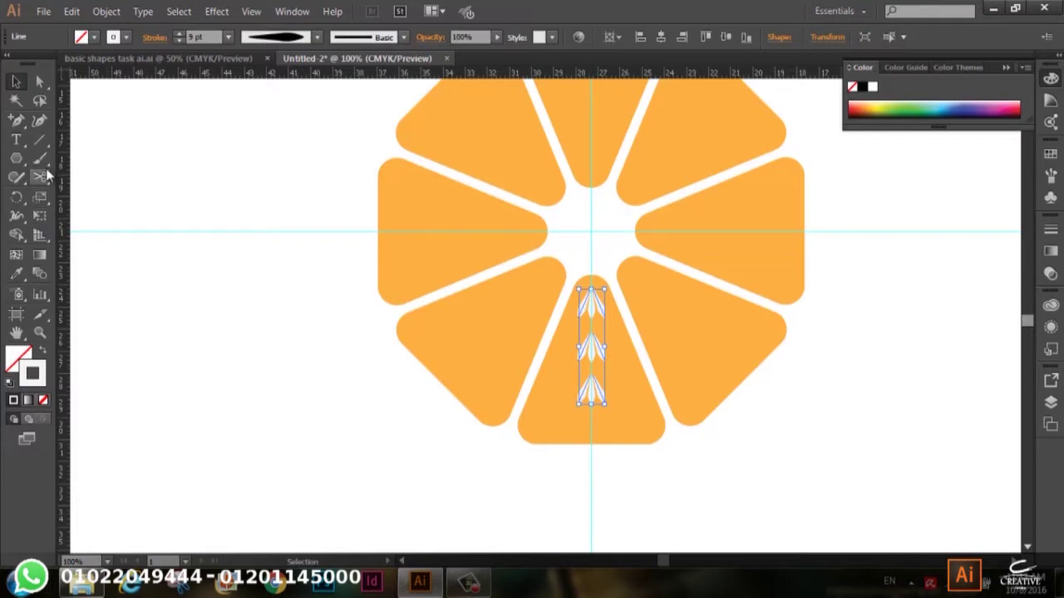
# Rotate-copy the seed group 45° around the orange's centre, repeating with Ctrl+D through all eight slices.
pyautogui.click(18, 197)
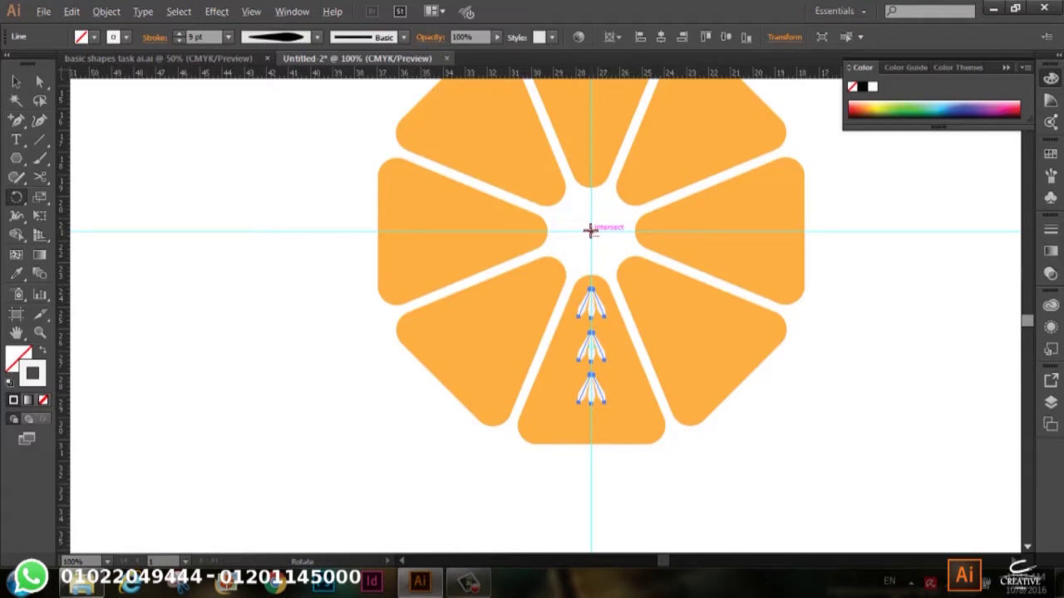
pyautogui.keyDown('alt'); pyautogui.click(592, 231); pyautogui.keyUp('alt')
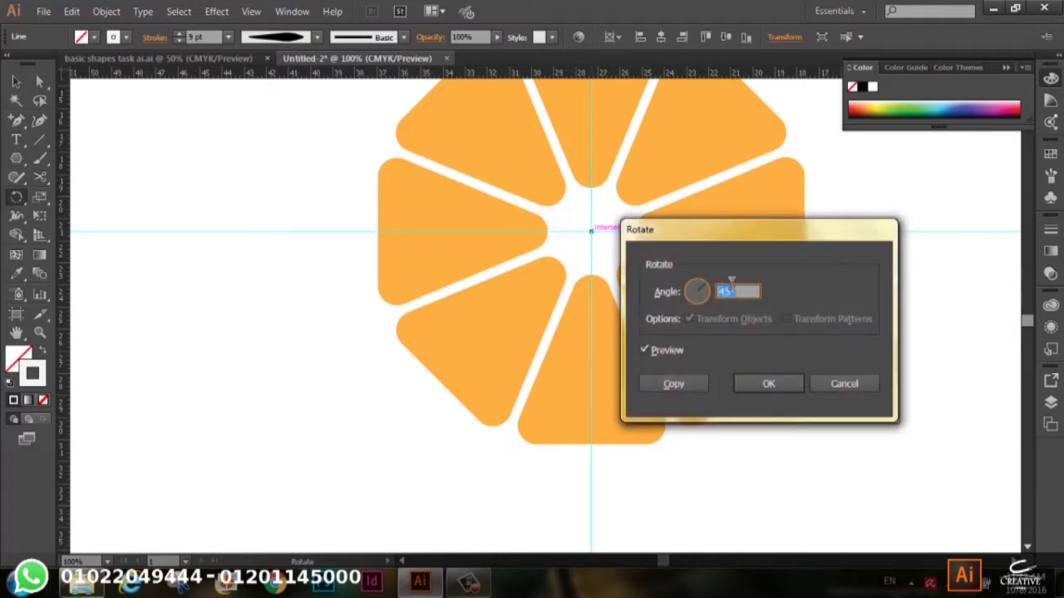
pyautogui.click(673, 384)
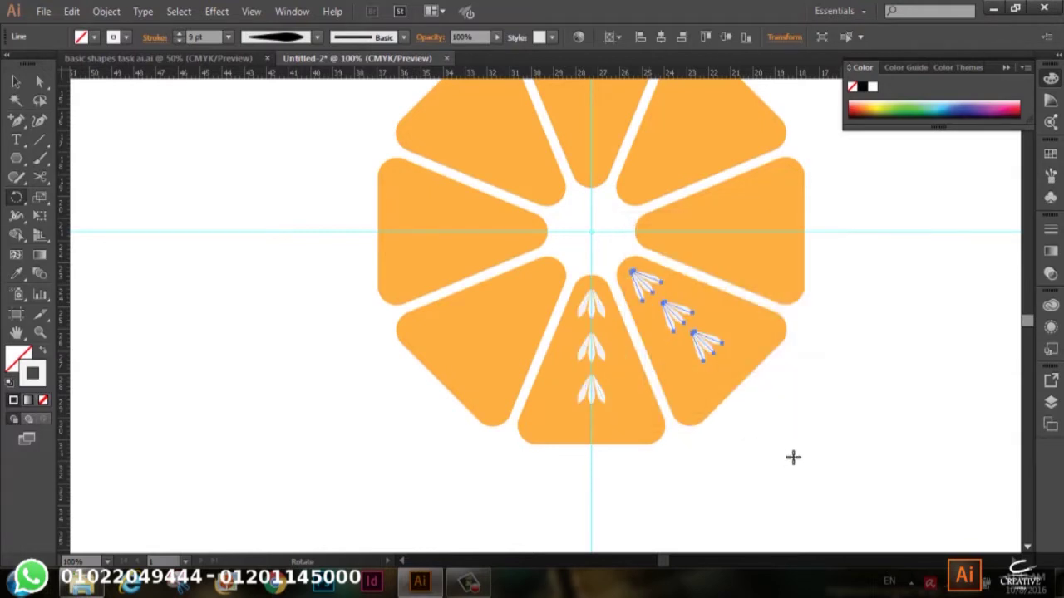
pyautogui.press('v')
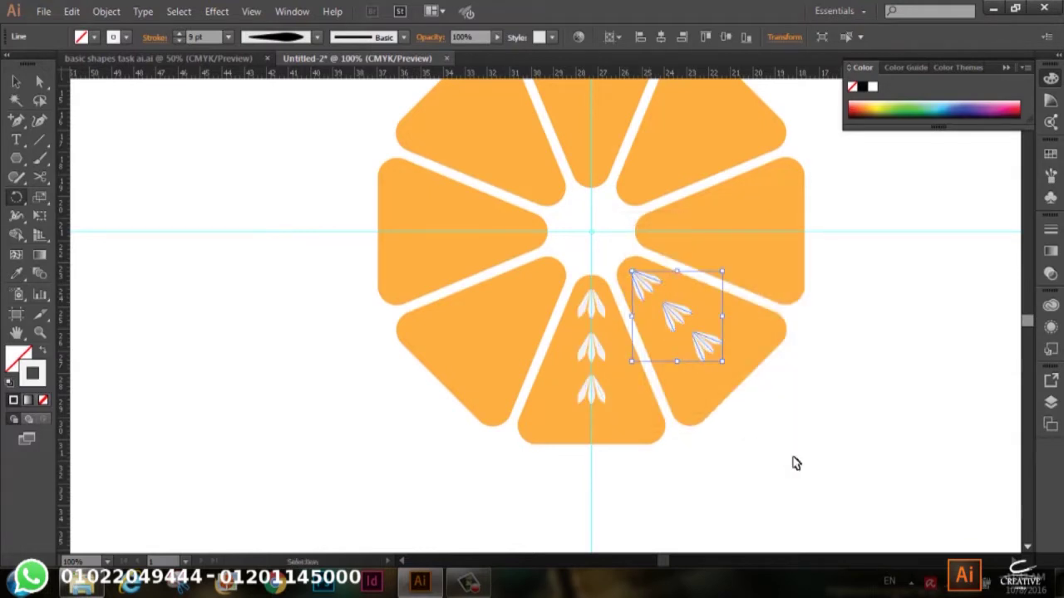
pyautogui.hotkey('ctrl', 'd')
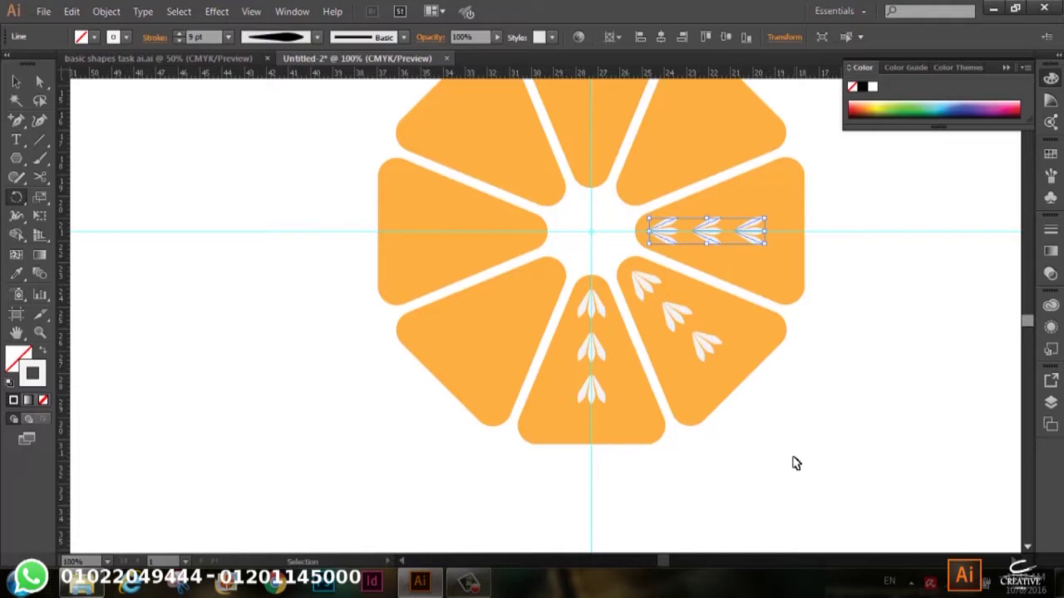
pyautogui.hotkey('ctrl', 'd')
pyautogui.hotkey('ctrl', 'd')
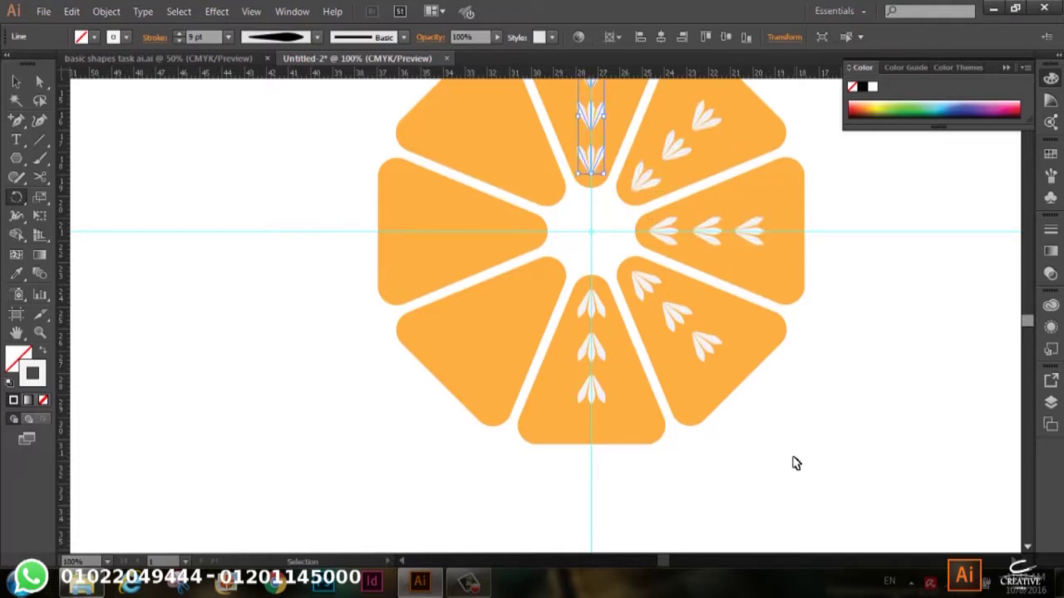
pyautogui.hotkey('ctrl', 'd')
pyautogui.hotkey('ctrl', 'd')
pyautogui.hotkey('ctrl', 'd')
pyautogui.press('r')
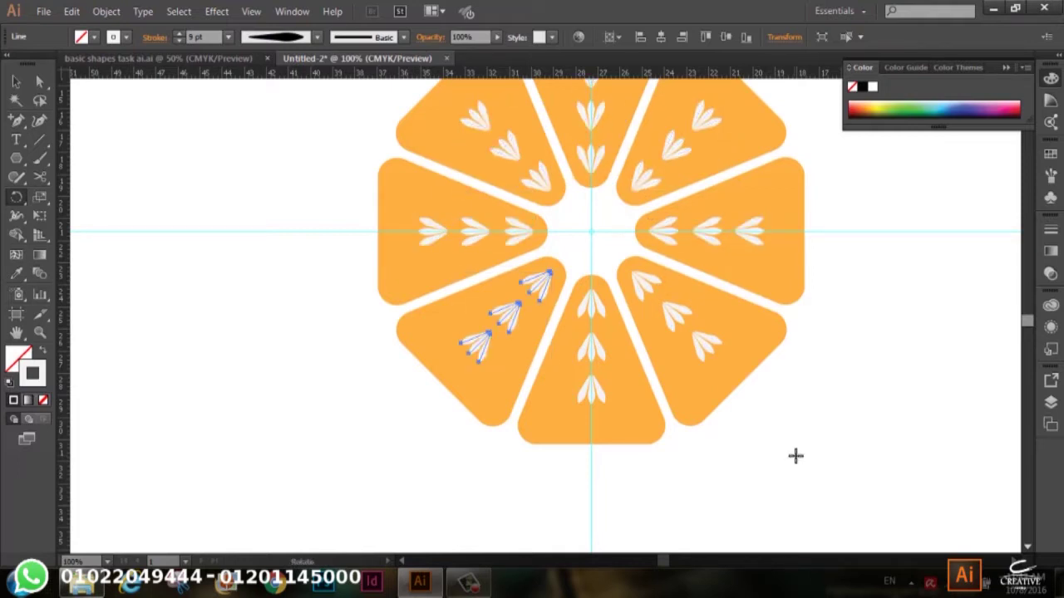
pyautogui.click(16, 81)
pyautogui.click(253, 322)
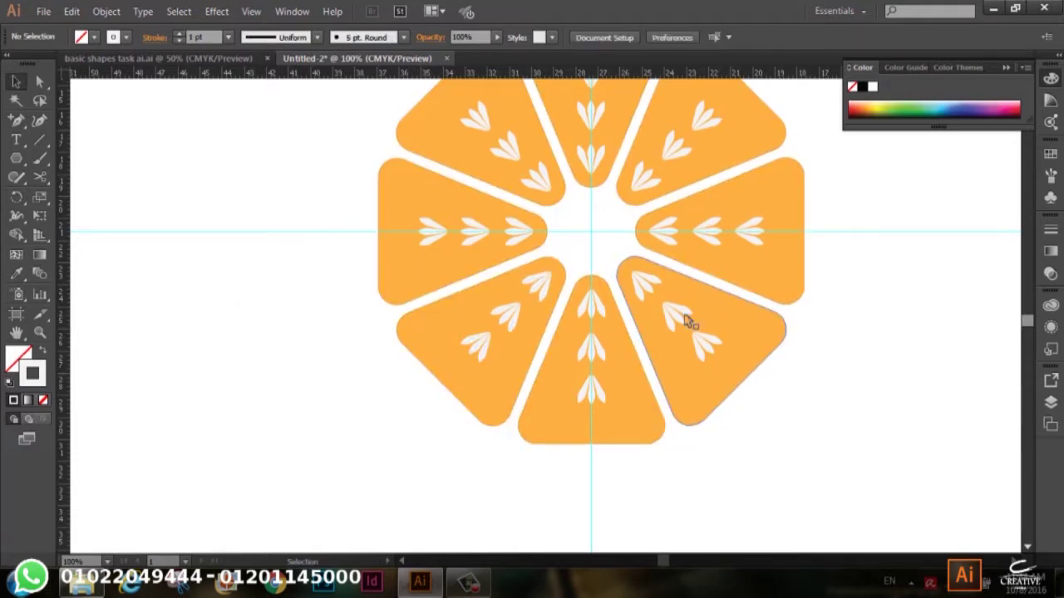
# Frame the whole orange slice and choose the Ellipse tool from the shape flyout.
pyautogui.hotkey('ctrl', '-')
pyautogui.hotkey('ctrl', '-')
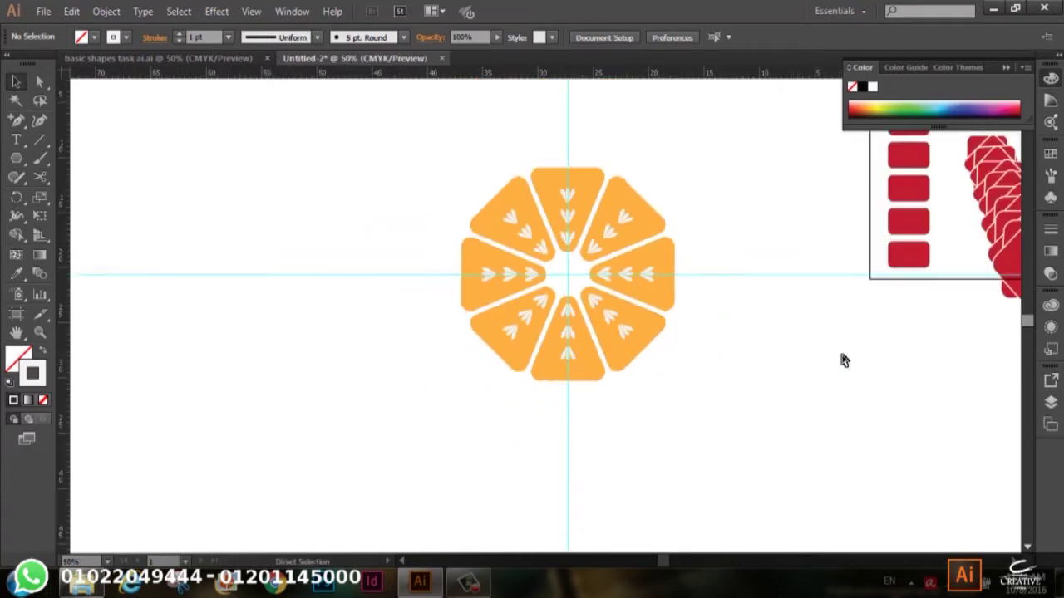
pyautogui.hotkey('ctrl', '+')
pyautogui.hotkey('ctrl', '+')
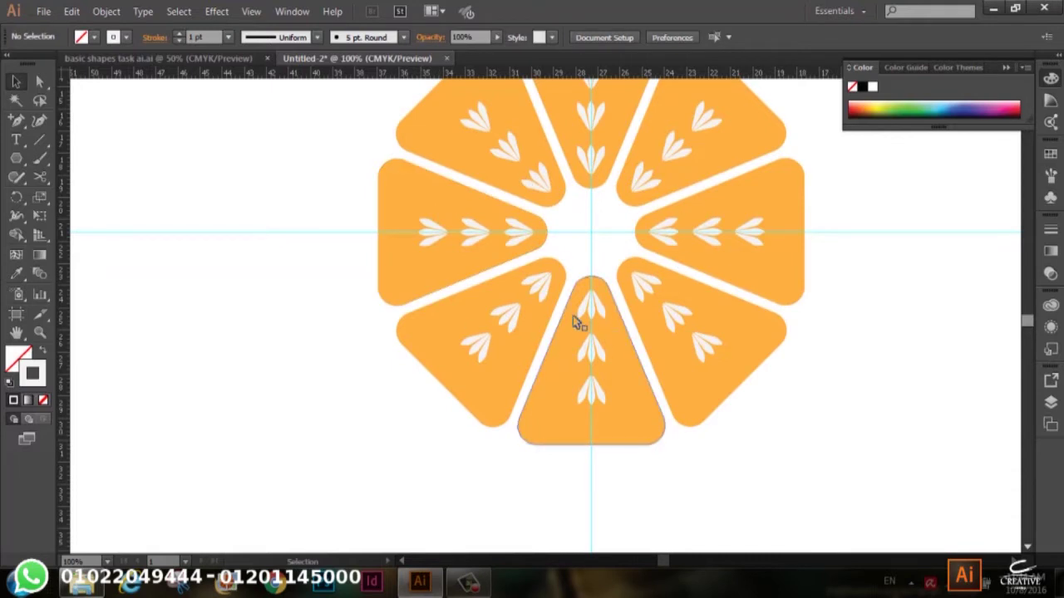
pyautogui.scroll(1, 748, 400)
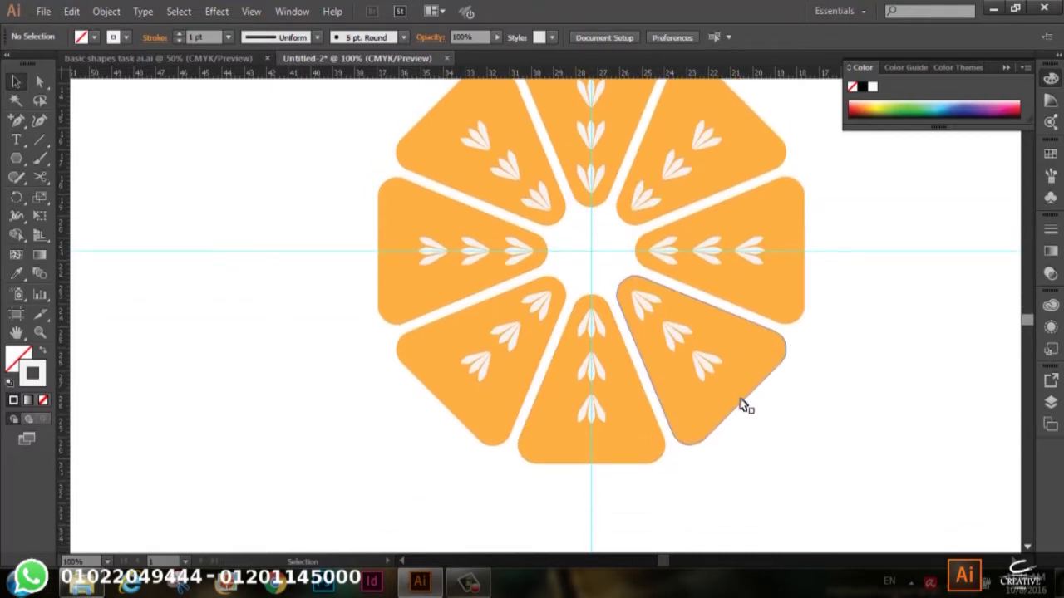
pyautogui.hotkey('ctrl', '-')
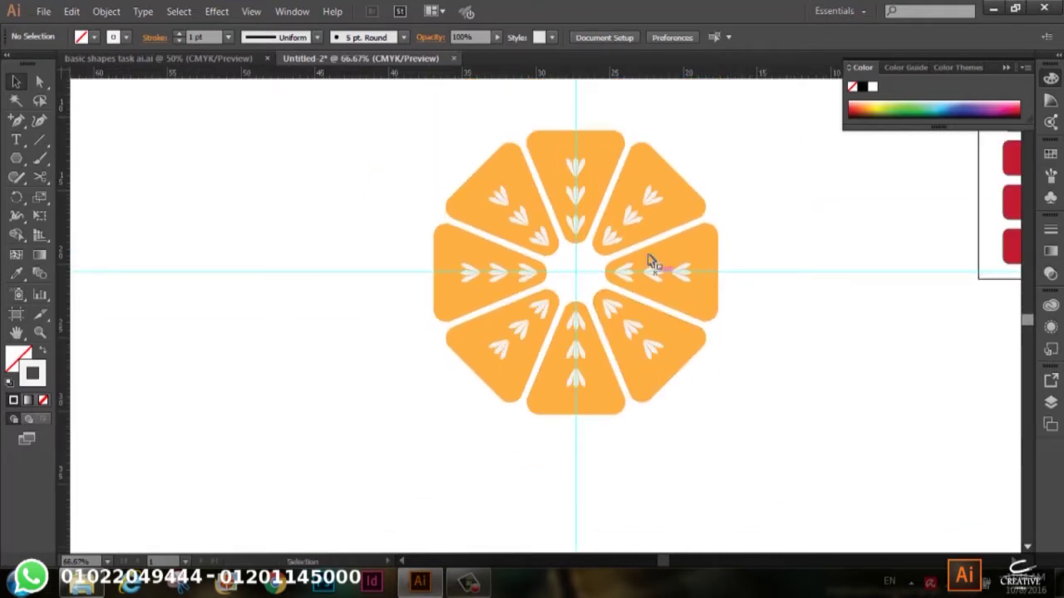
pyautogui.moveTo(16, 158)
pyautogui.mouseDown()
pyautogui.moveTo(72, 177)
pyautogui.moveTo(76, 195)
pyautogui.mouseUp()
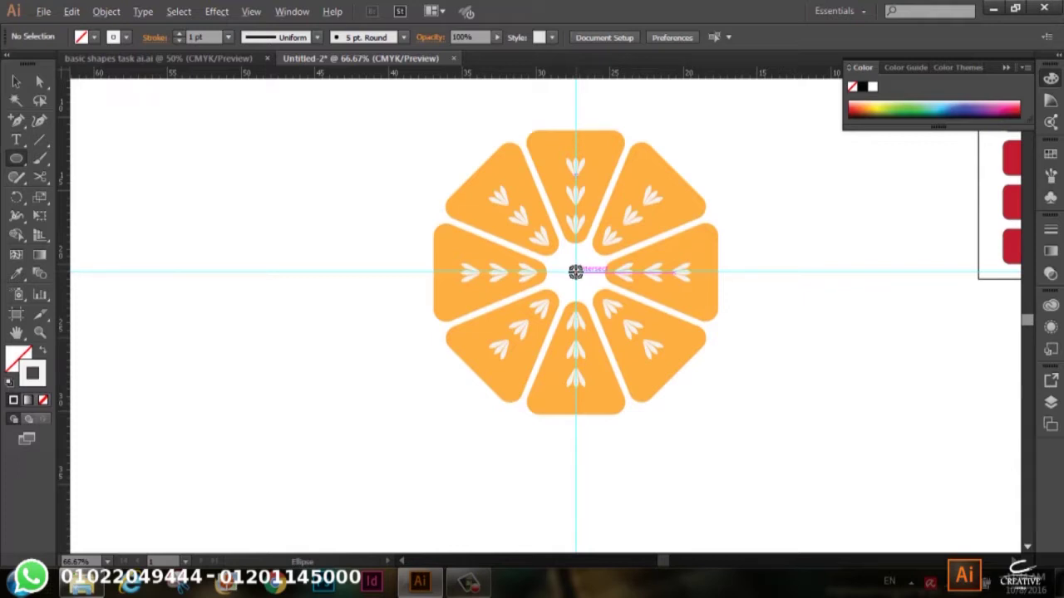
# Draw a circle from the orange's centre and fill it with darker orange.
pyautogui.moveTo(575, 271); pyautogui.dragTo(733, 413)
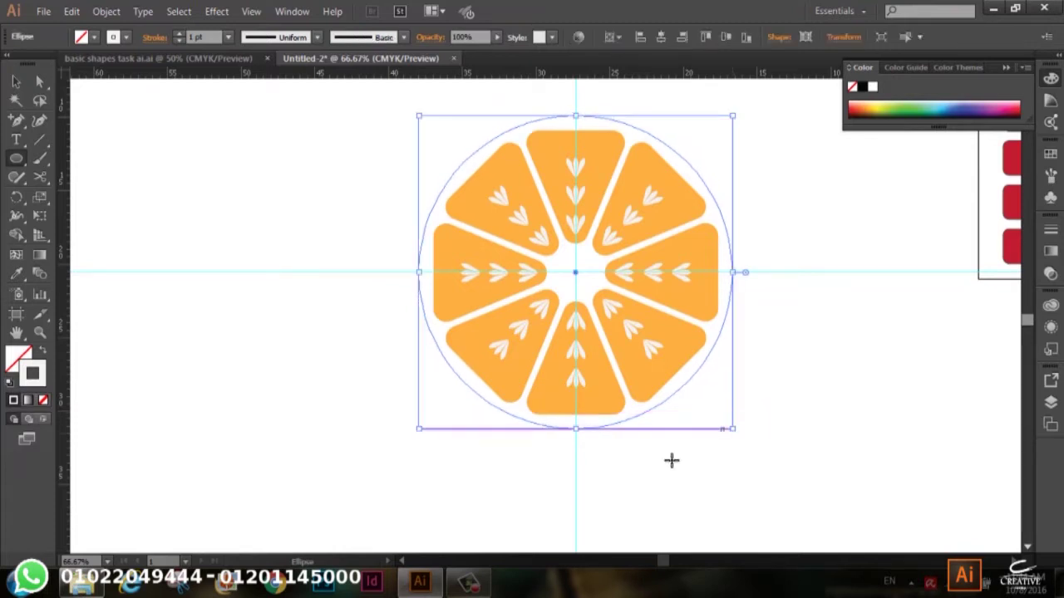
pyautogui.click(93, 37)
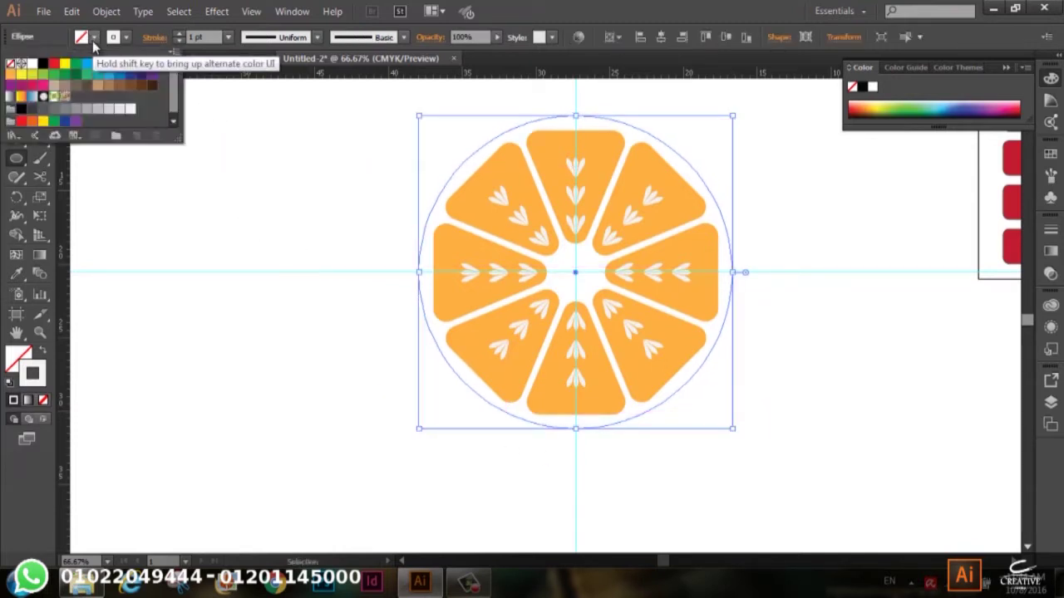
pyautogui.click(9, 76)
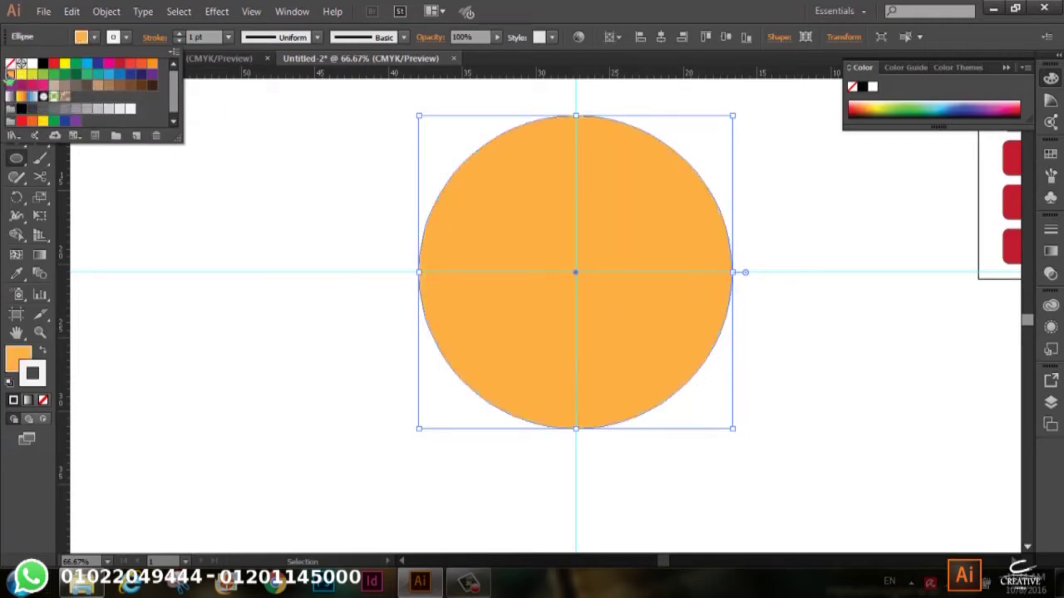
pyautogui.click(151, 67)
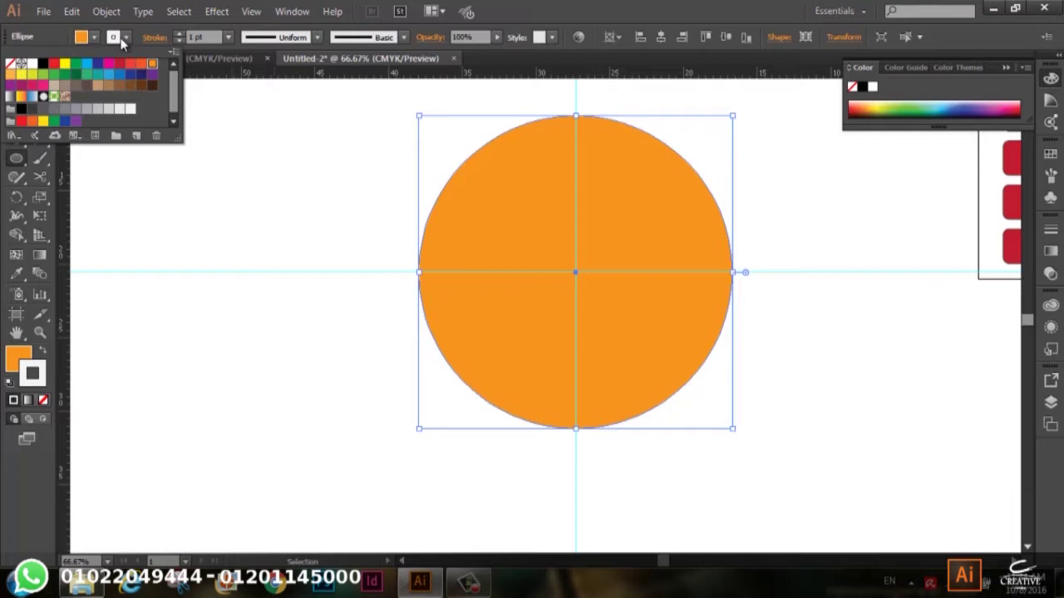
# Give the circle a red-orange outline thickened to 6 pt.
pyautogui.click(125, 36)
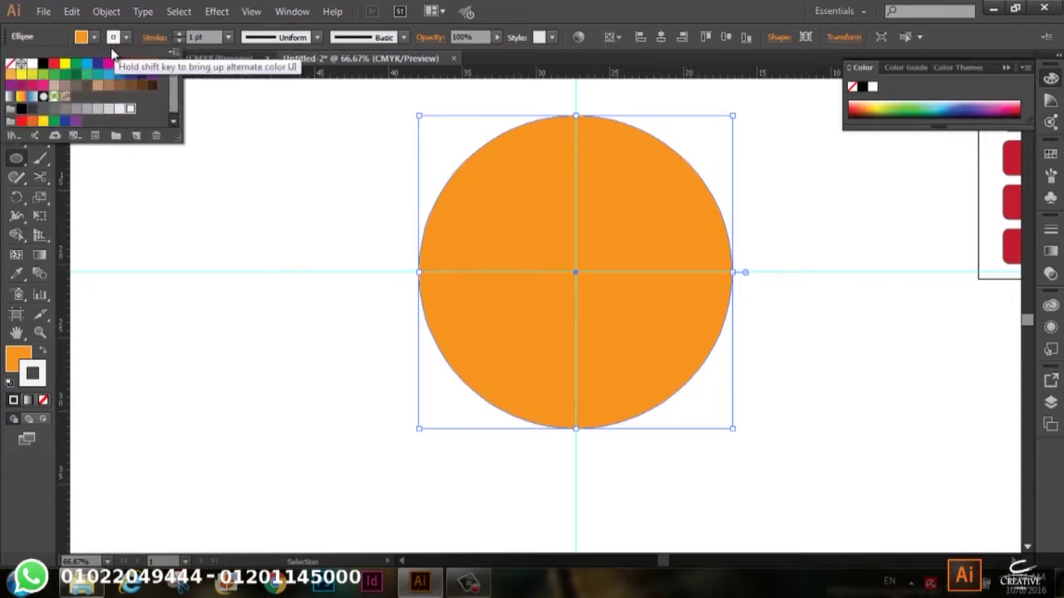
pyautogui.click(138, 65)
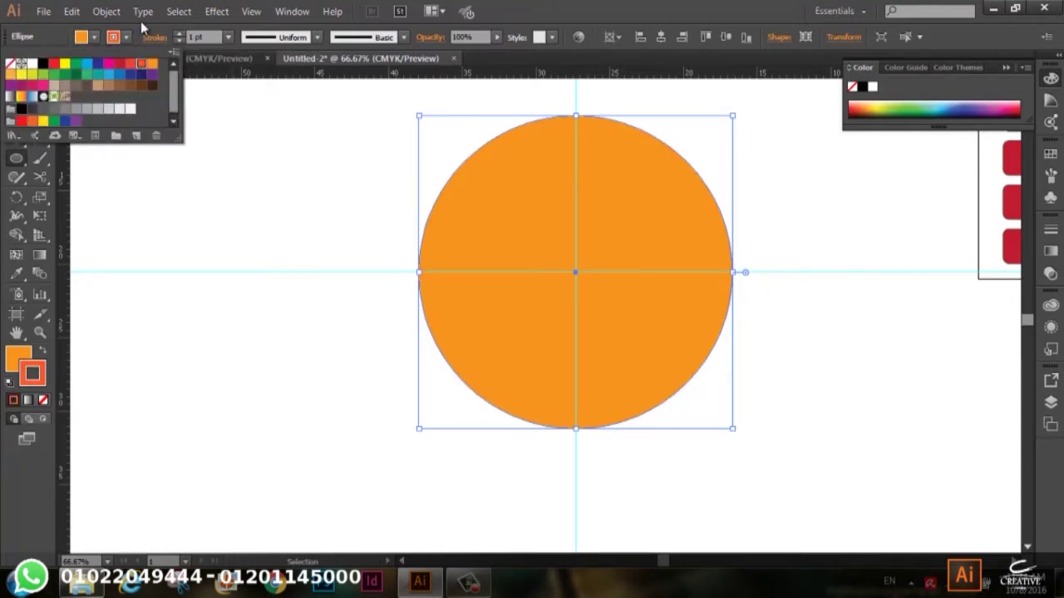
pyautogui.click(143, 27)
pyautogui.click(179, 34)
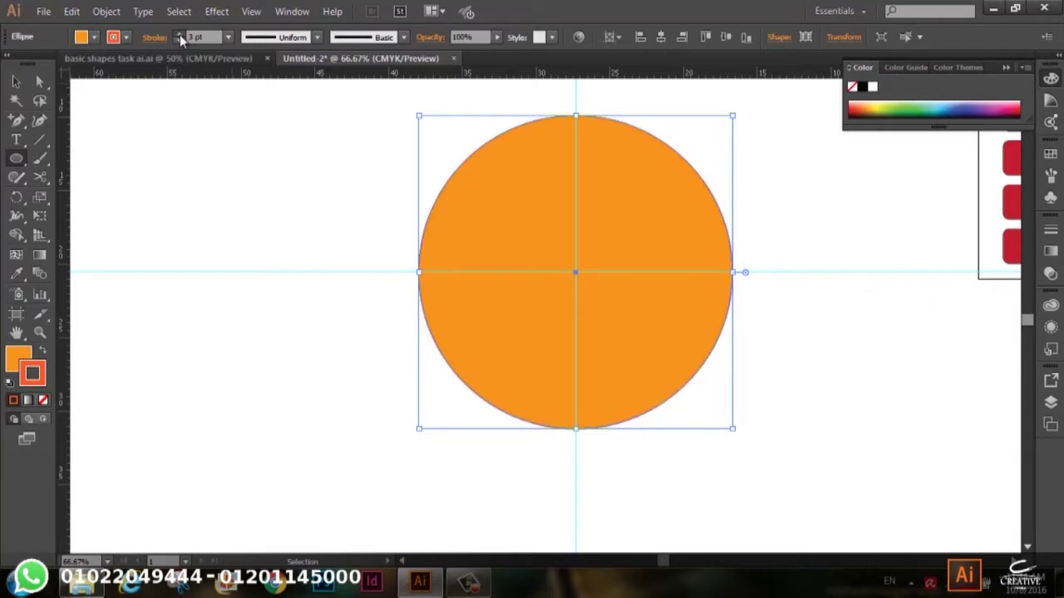
pyautogui.click(180, 34)
pyautogui.click(15, 81)
pyautogui.click(230, 154)
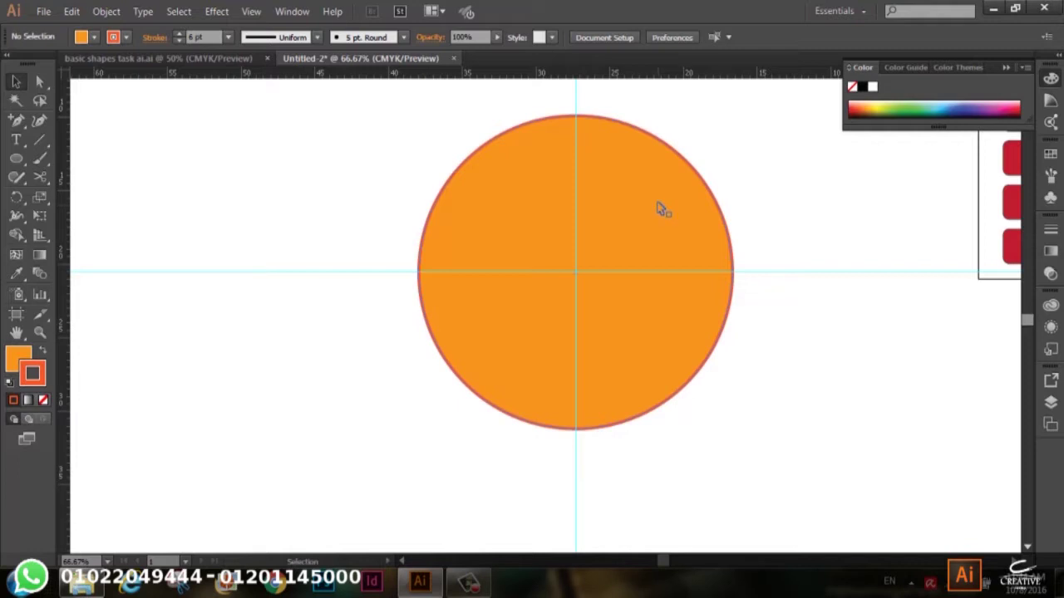
# Send the orange circle behind the seeded slices with Arrange > Send to Back.
pyautogui.click(661, 180)
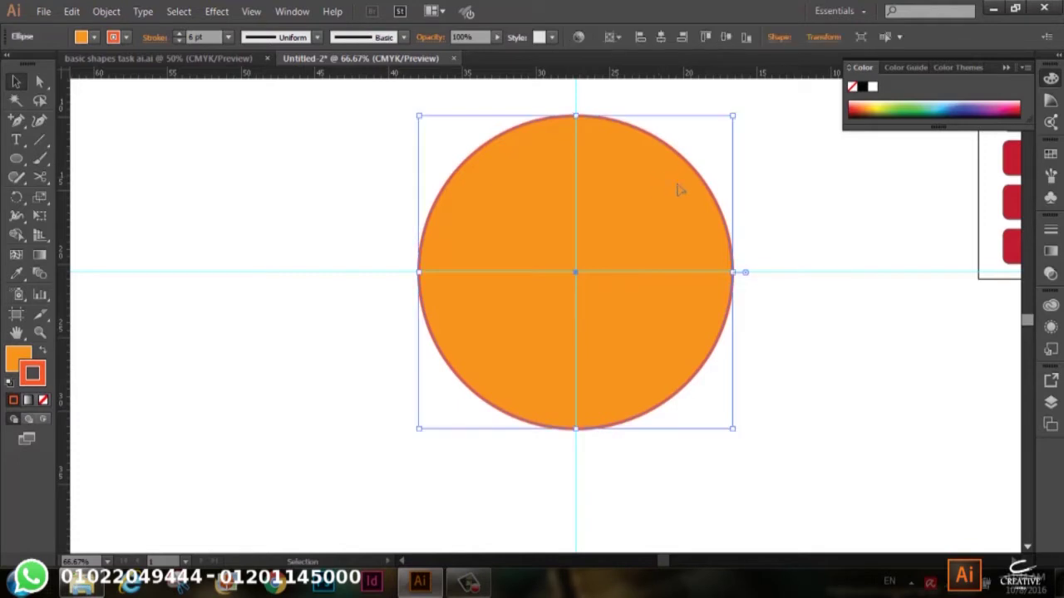
pyautogui.rightClick(705, 217)
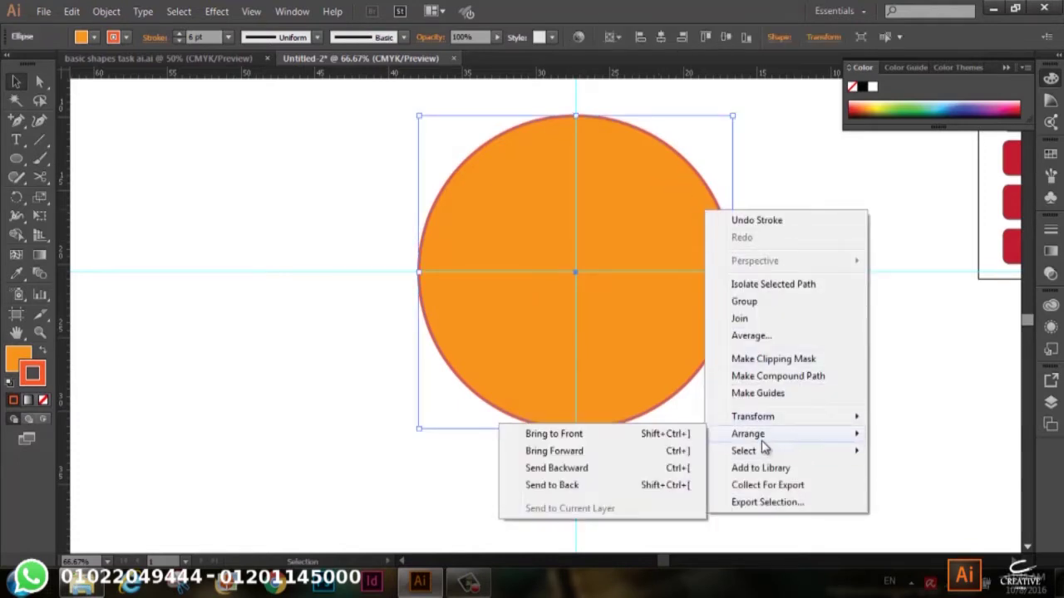
pyautogui.click(582, 487)
pyautogui.click(850, 429)
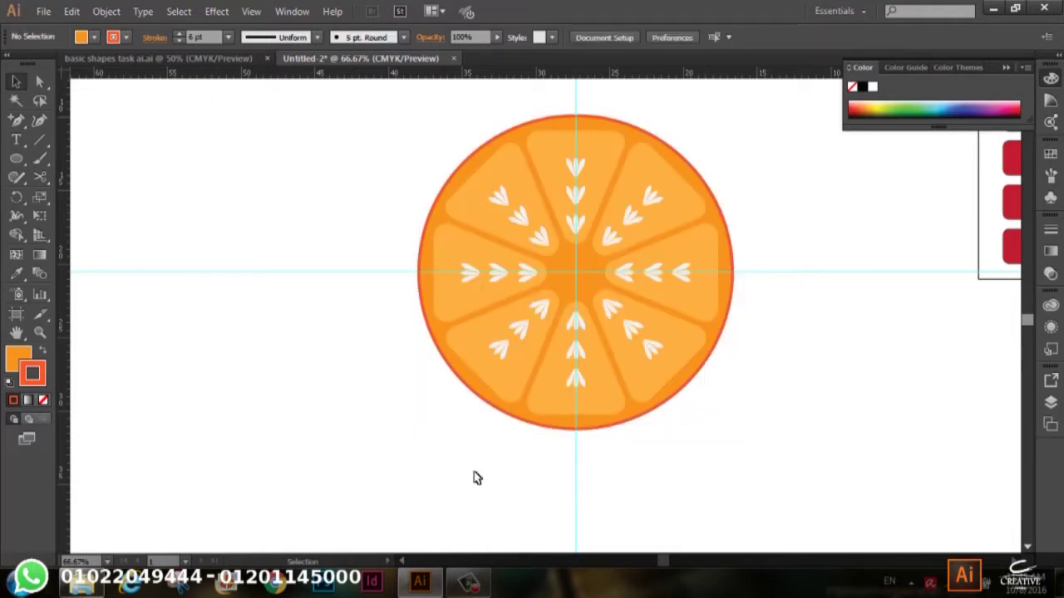
pyautogui.click(499, 143)
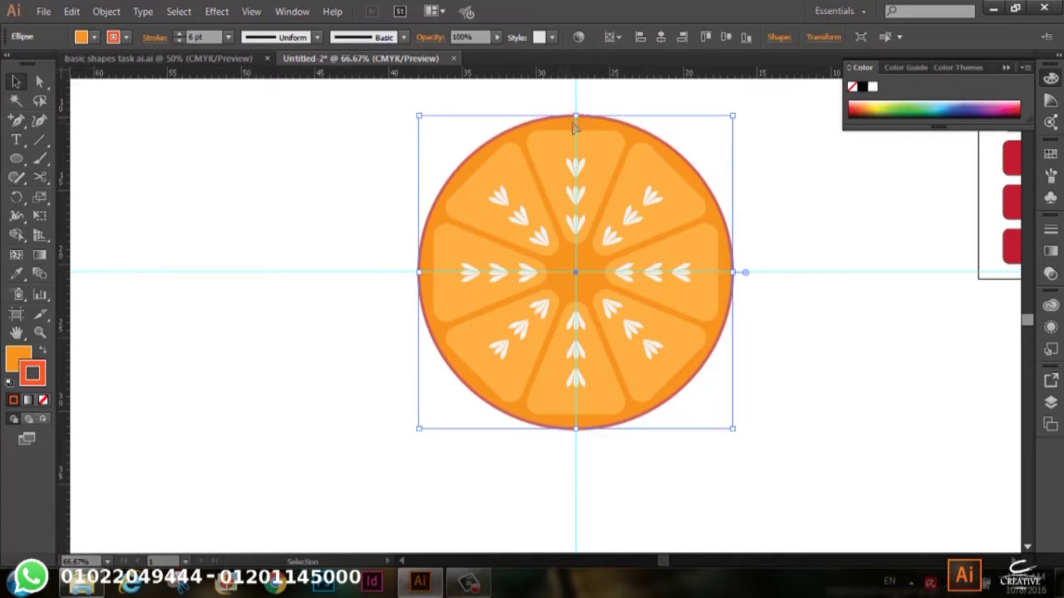
# Mix a pale cream-yellow CMYK fill for the rind circle and give it an orange outline.
pyautogui.keyDown('shift'); pyautogui.click(80, 38); pyautogui.keyUp('shift')
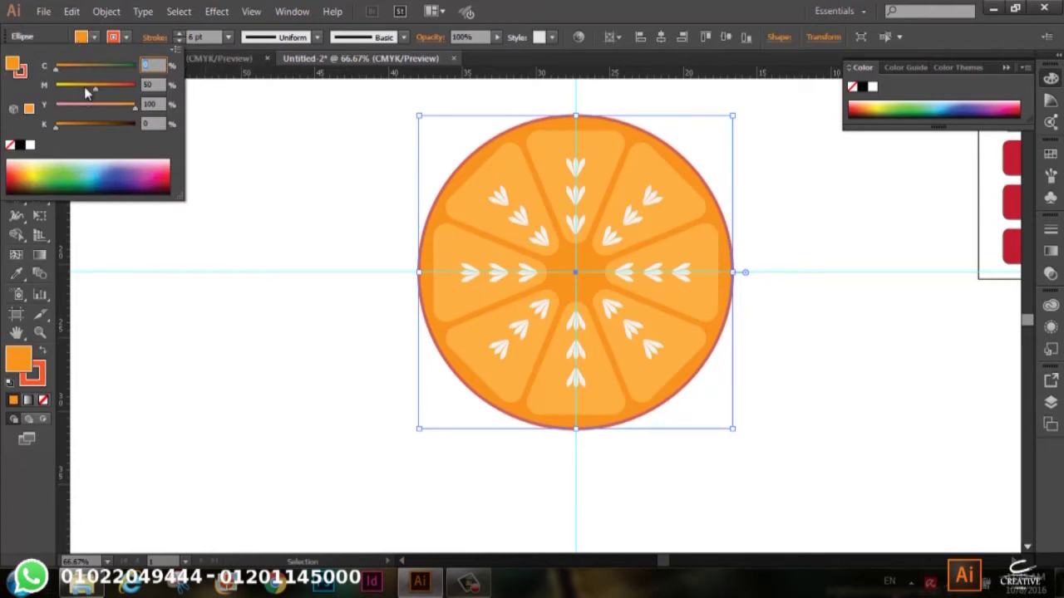
pyautogui.click(108, 108)
pyautogui.click(125, 108)
pyautogui.moveTo(88, 92); pyautogui.dragTo(72, 88)
pyautogui.moveTo(57, 88)
pyautogui.mouseDown()
pyautogui.moveTo(72, 72)
pyautogui.moveTo(57, 73)
pyautogui.moveTo(96, 92)
pyautogui.mouseUp()
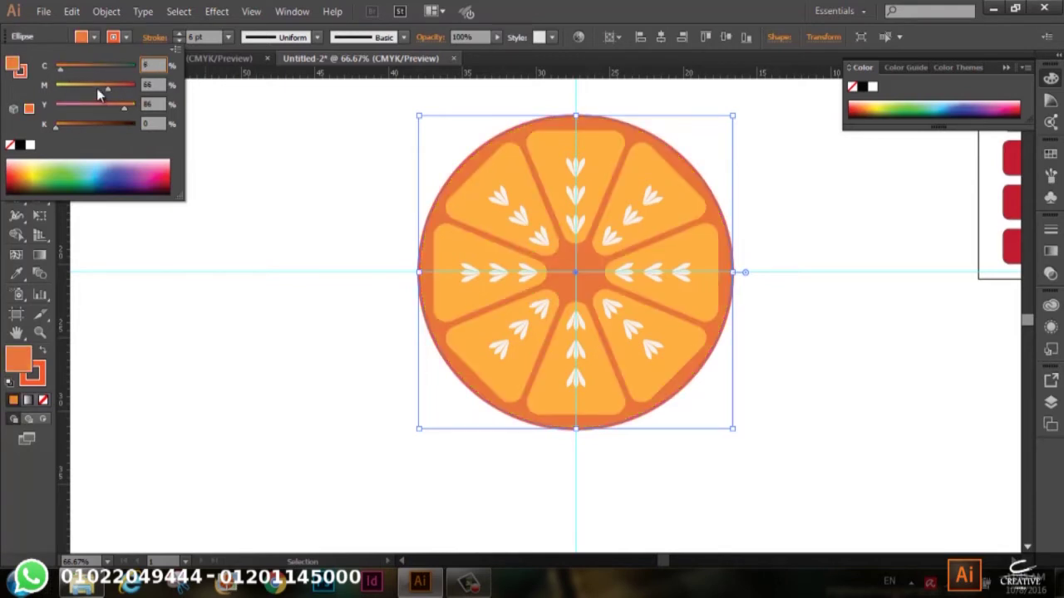
pyautogui.click(103, 89)
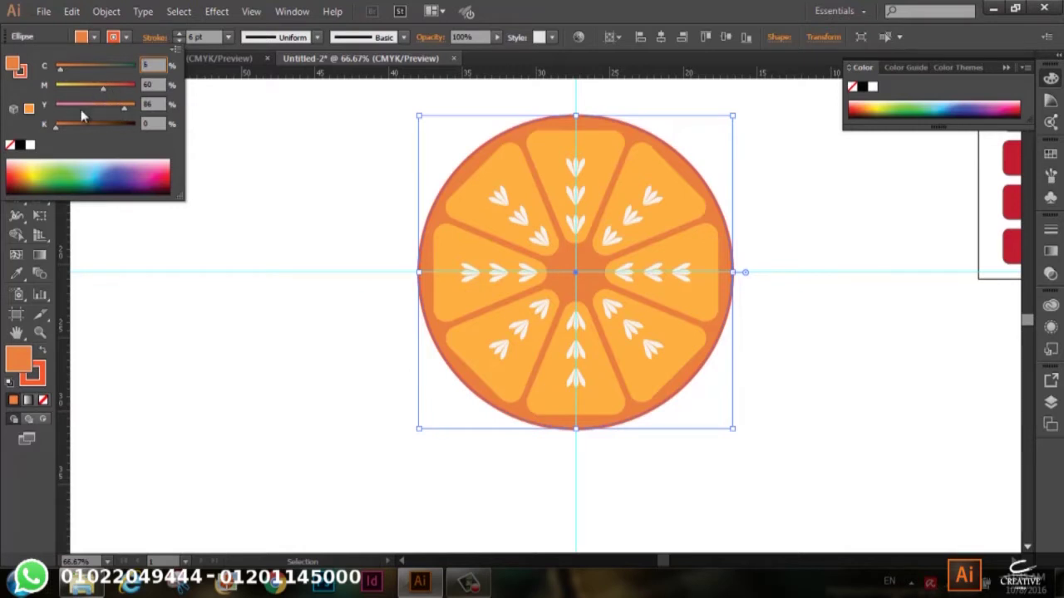
pyautogui.click(34, 162)
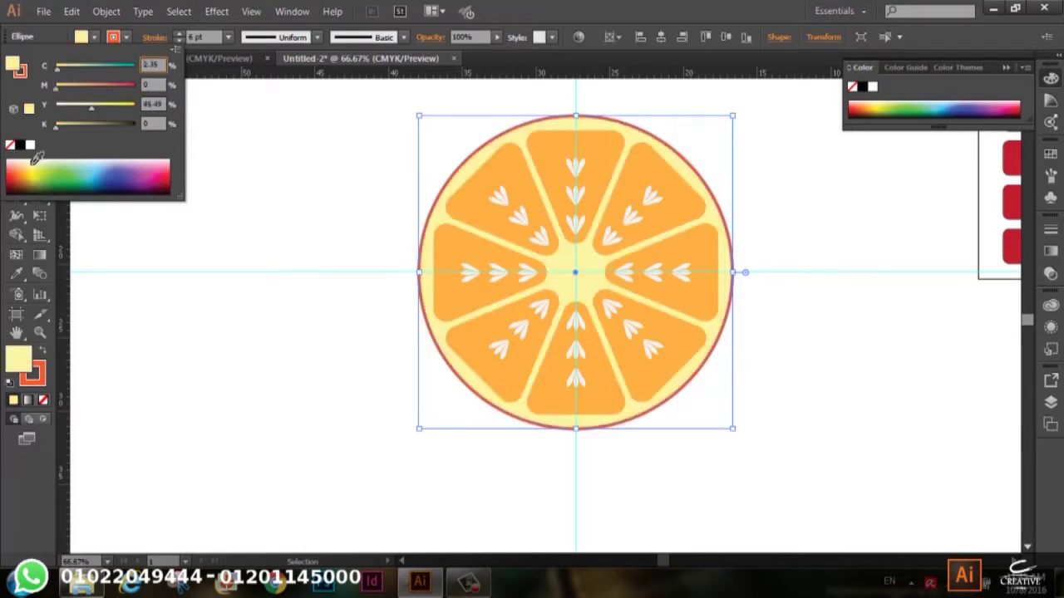
pyautogui.click(34, 161)
pyautogui.click(40, 163)
pyautogui.moveTo(60, 71); pyautogui.dragTo(52, 72)
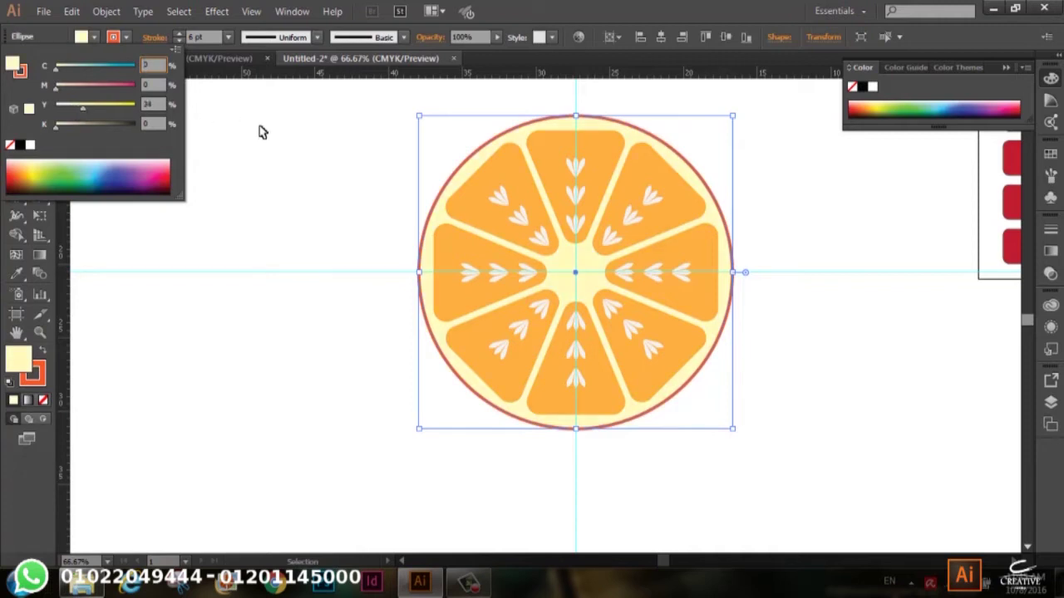
pyautogui.click(152, 72)
pyautogui.click(127, 37)
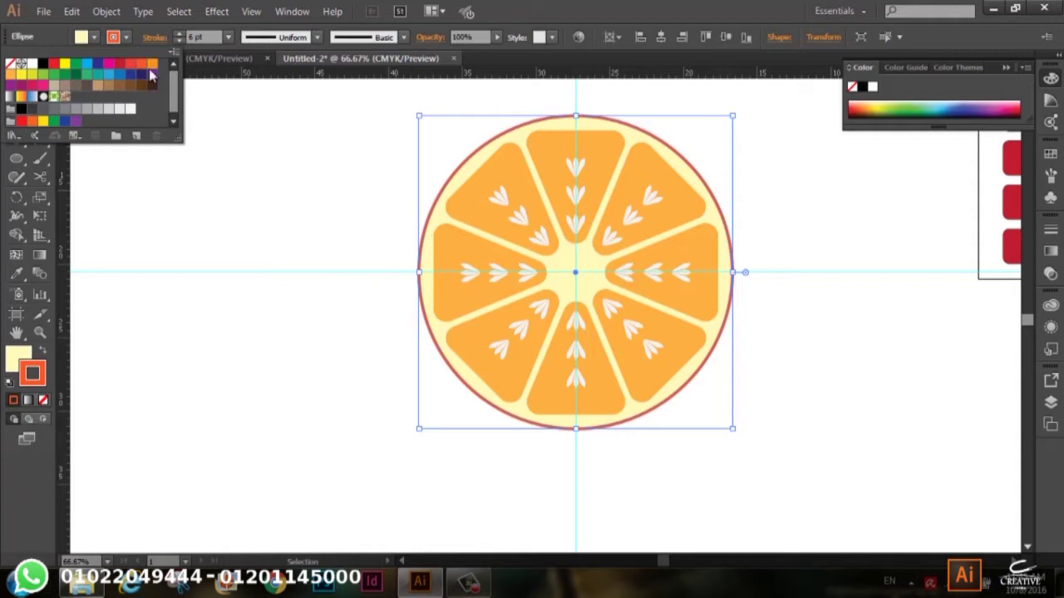
pyautogui.click(152, 63)
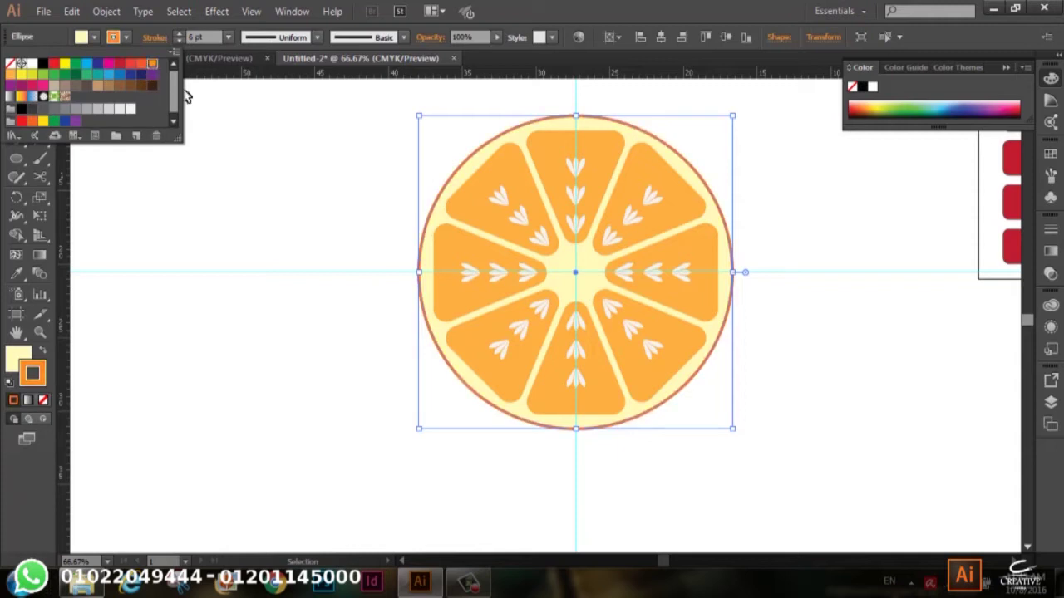
pyautogui.click(237, 137)
pyautogui.press('a')
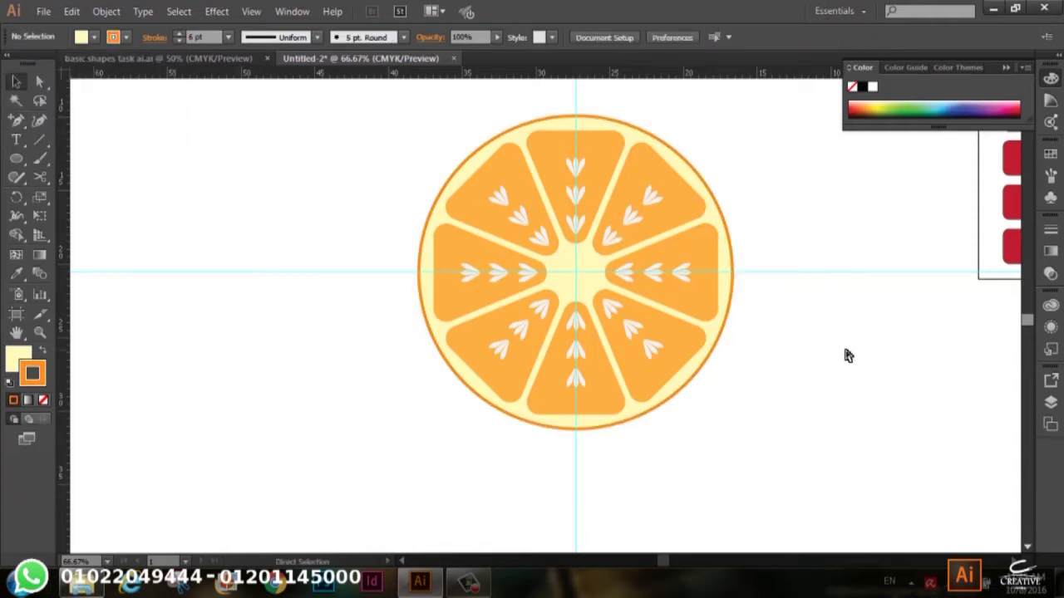
pyautogui.hotkey('ctrl', '-')
pyautogui.hotkey('ctrl', '-')
pyautogui.hotkey('ctrl', '+')
pyautogui.hotkey('ctrl', '+')
pyautogui.hotkey('ctrl', '+')
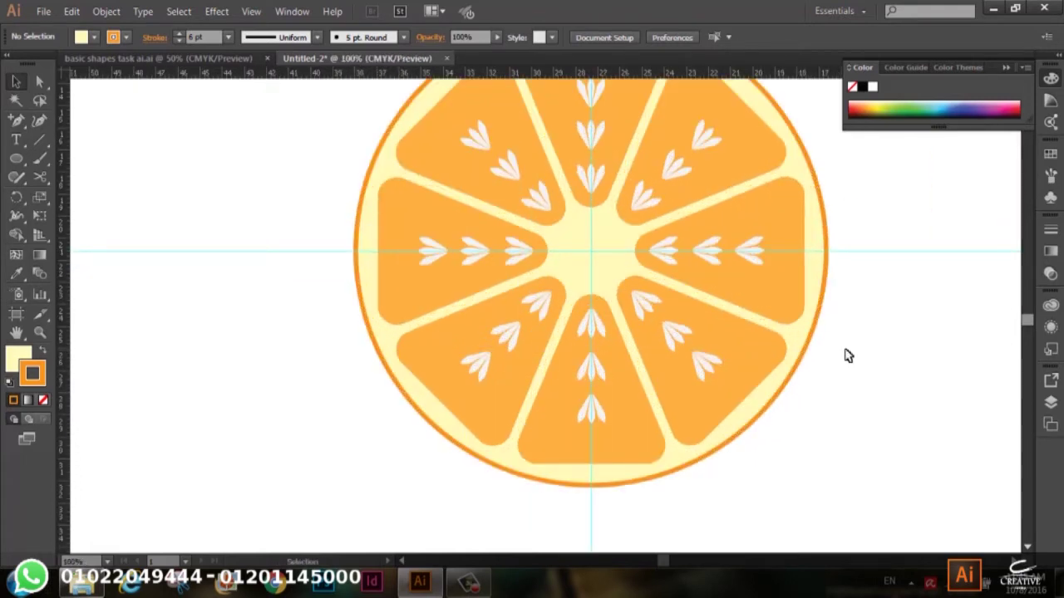
pyautogui.hotkey('ctrl', '-')
pyautogui.hotkey('ctrl', '-')
pyautogui.hotkey('ctrl', '+')
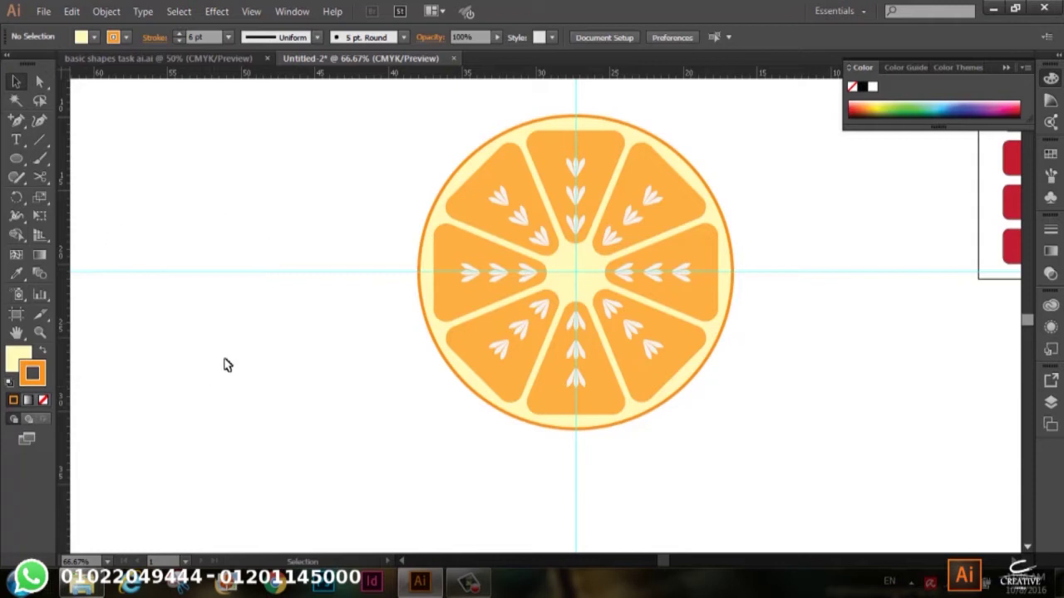
pyautogui.moveTo(225, 366); pyautogui.dragTo(313, 343)
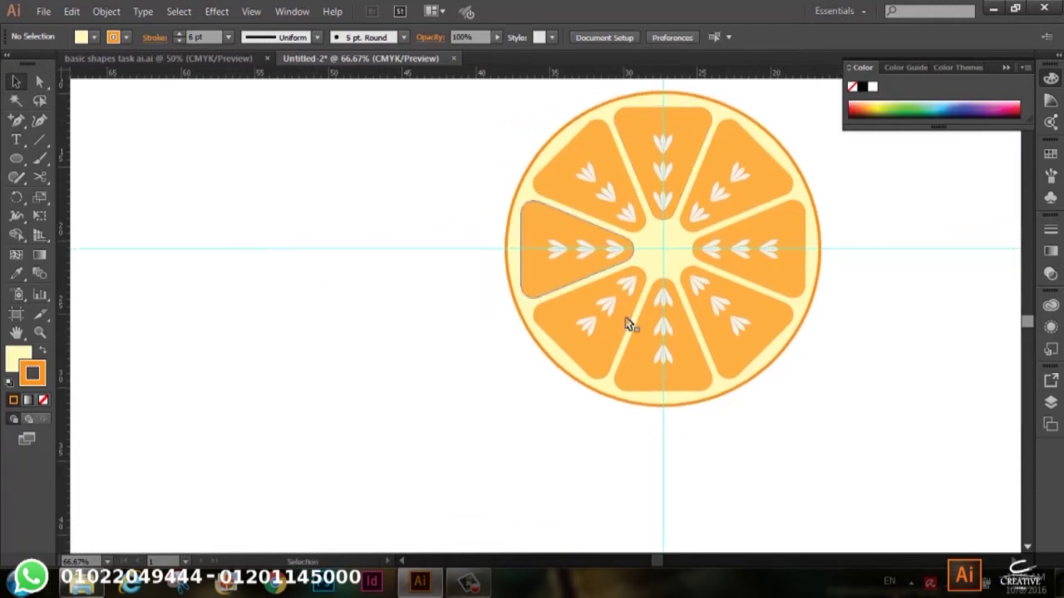
pyautogui.click(223, 60)
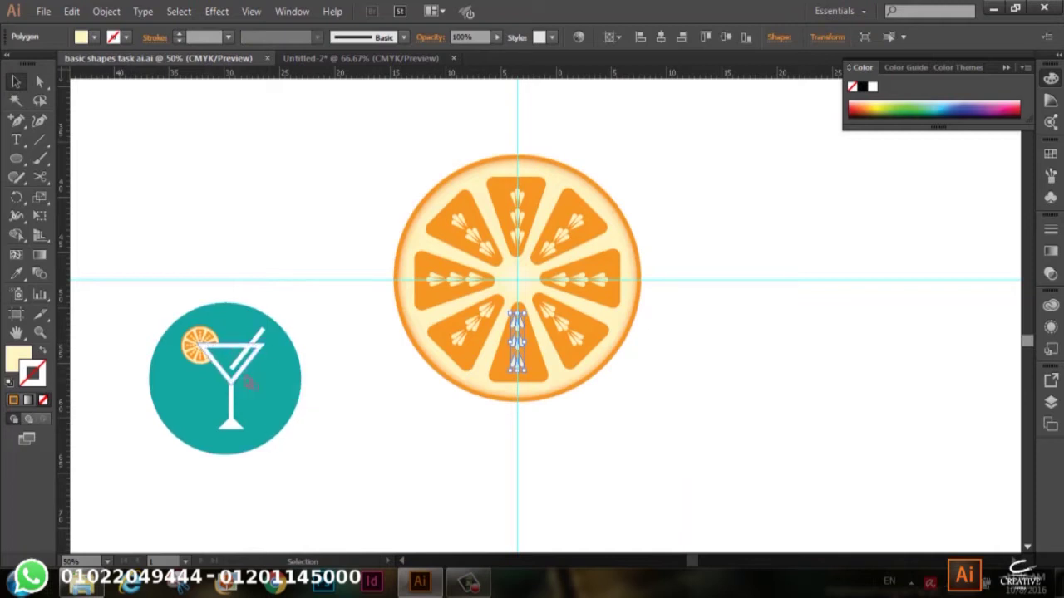
pyautogui.click(249, 366)
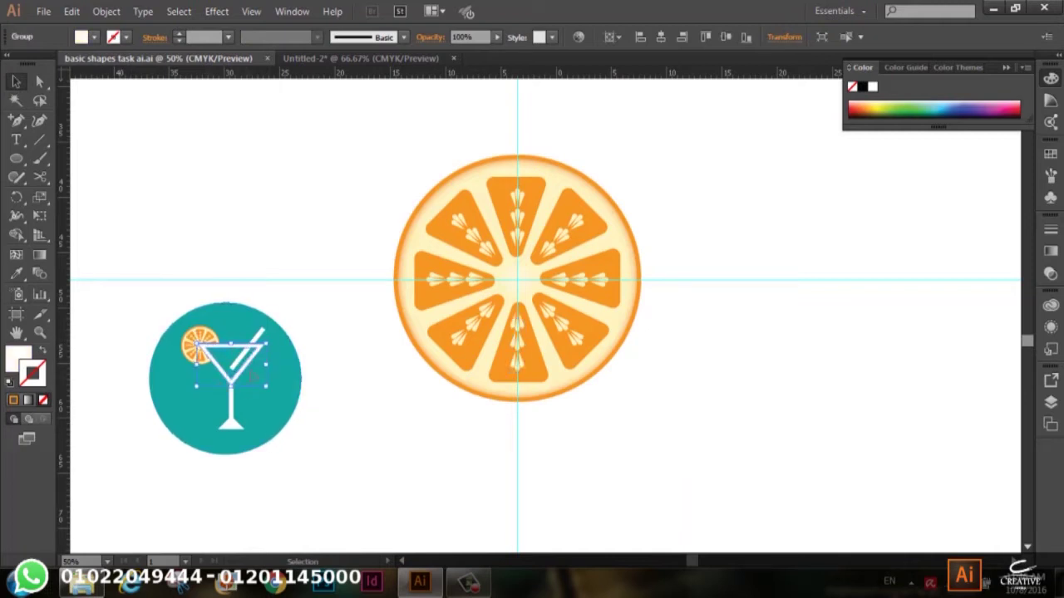
pyautogui.click(231, 399)
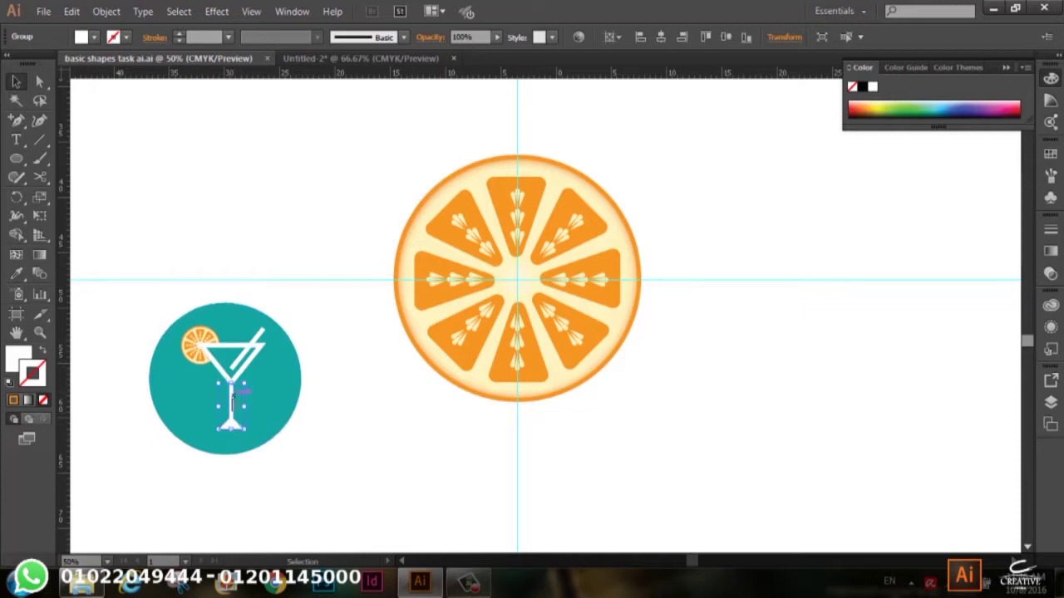
pyautogui.click(297, 240)
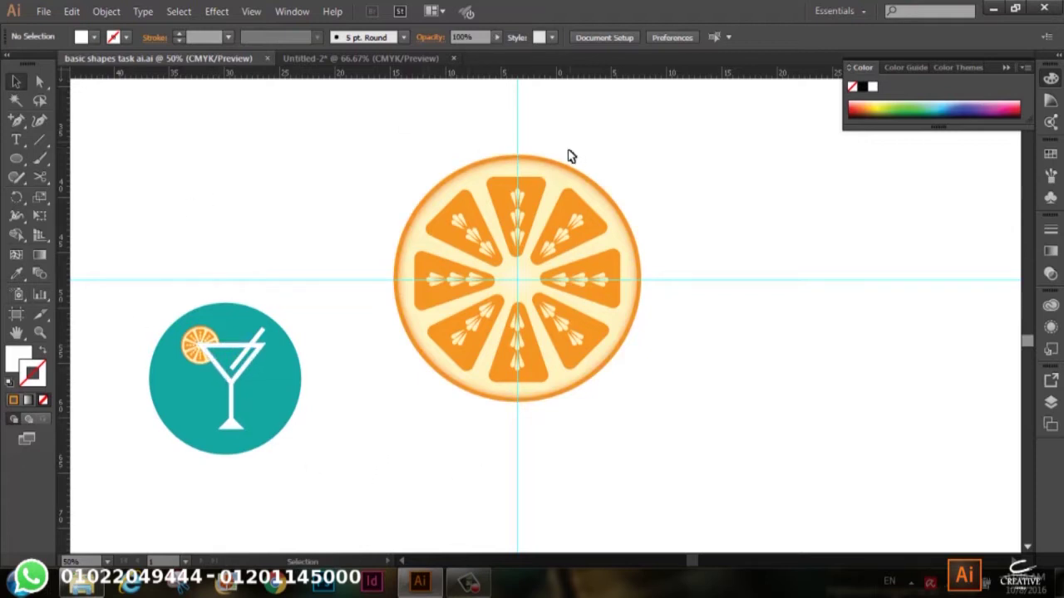
pyautogui.click(412, 64)
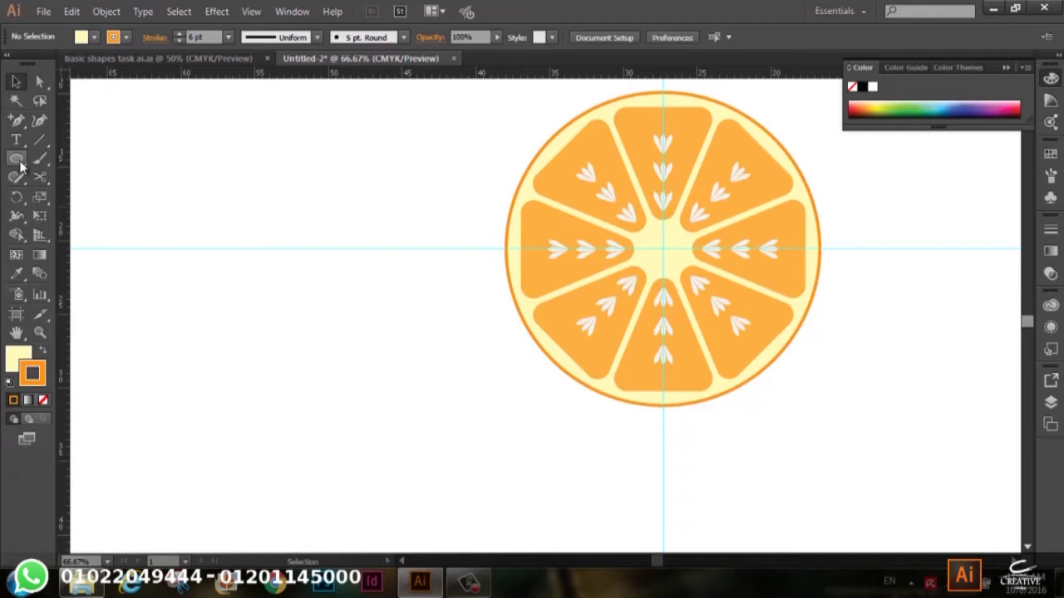
# Draw a cream, 6 pt orange-outlined triangle left of the orange slice and reflect it downward.
pyautogui.moveTo(21, 166); pyautogui.dragTo(81, 215)
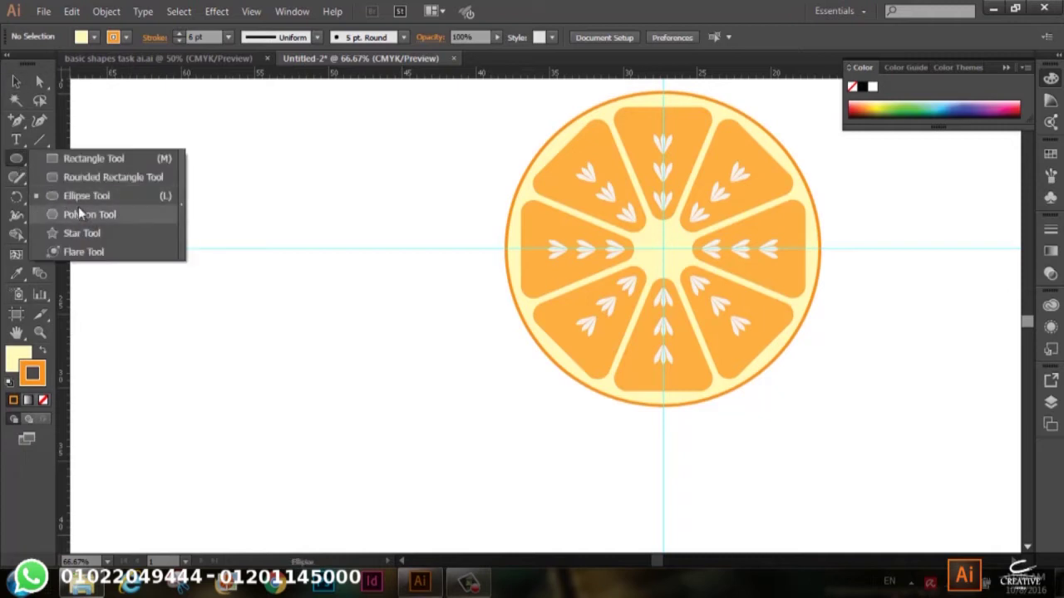
pyautogui.moveTo(188, 316); pyautogui.dragTo(220, 363)
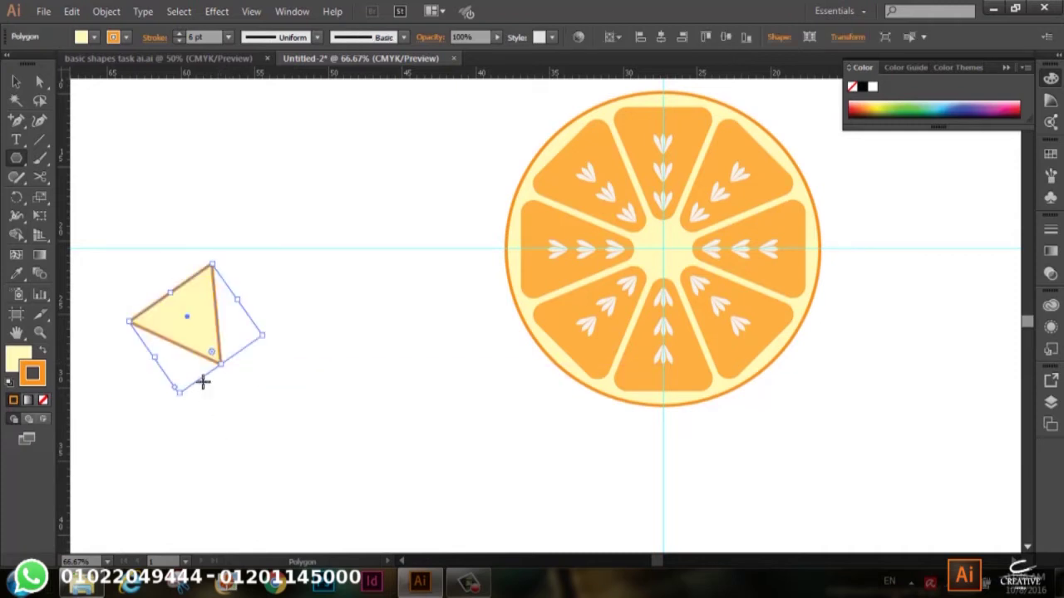
pyautogui.moveTo(16, 197); pyautogui.dragTo(83, 220)
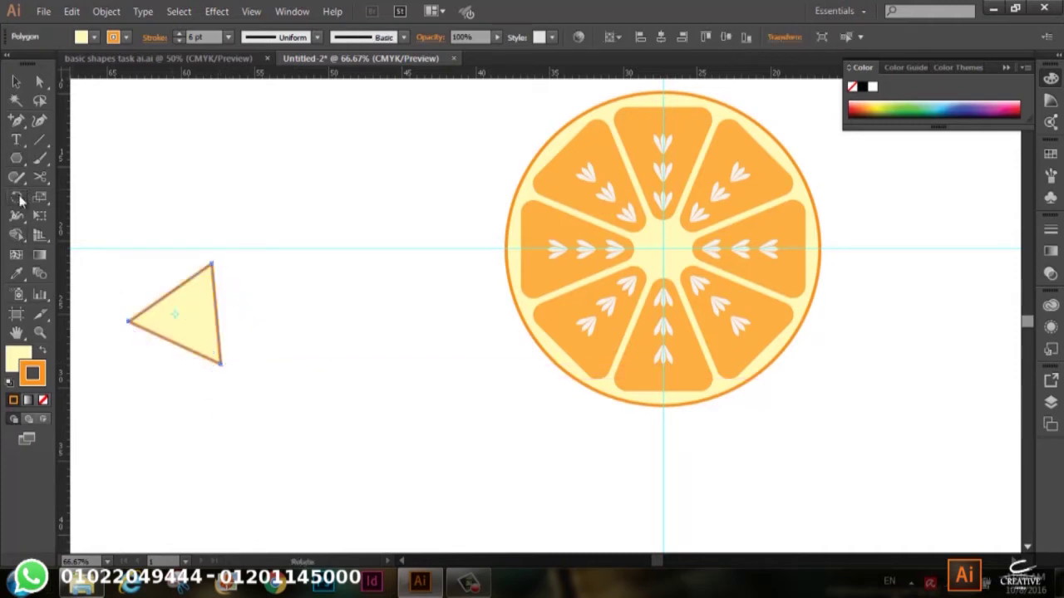
pyautogui.click(83, 217)
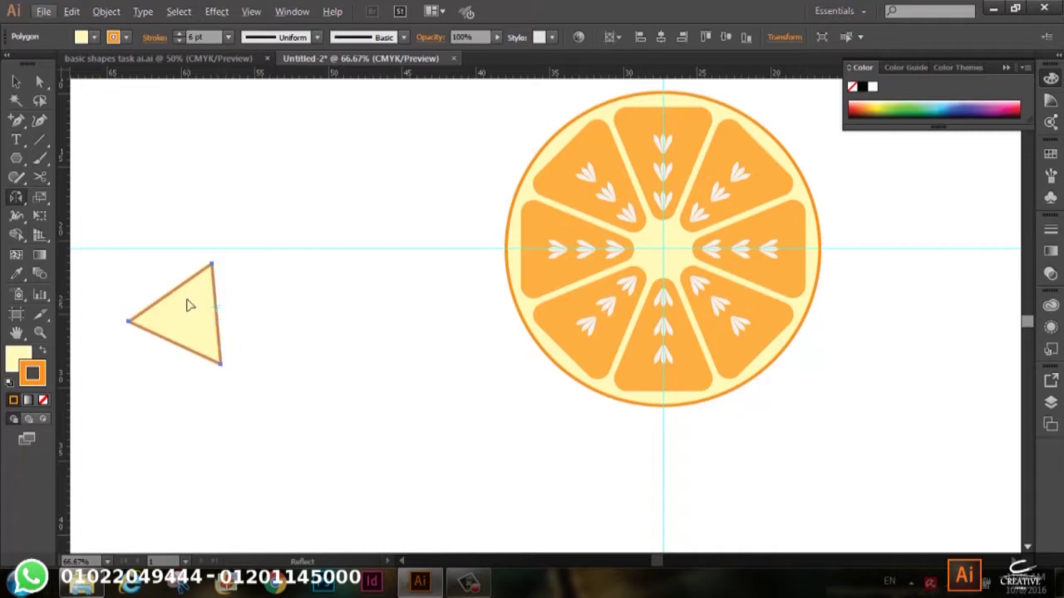
pyautogui.moveTo(190, 301); pyautogui.dragTo(186, 306)
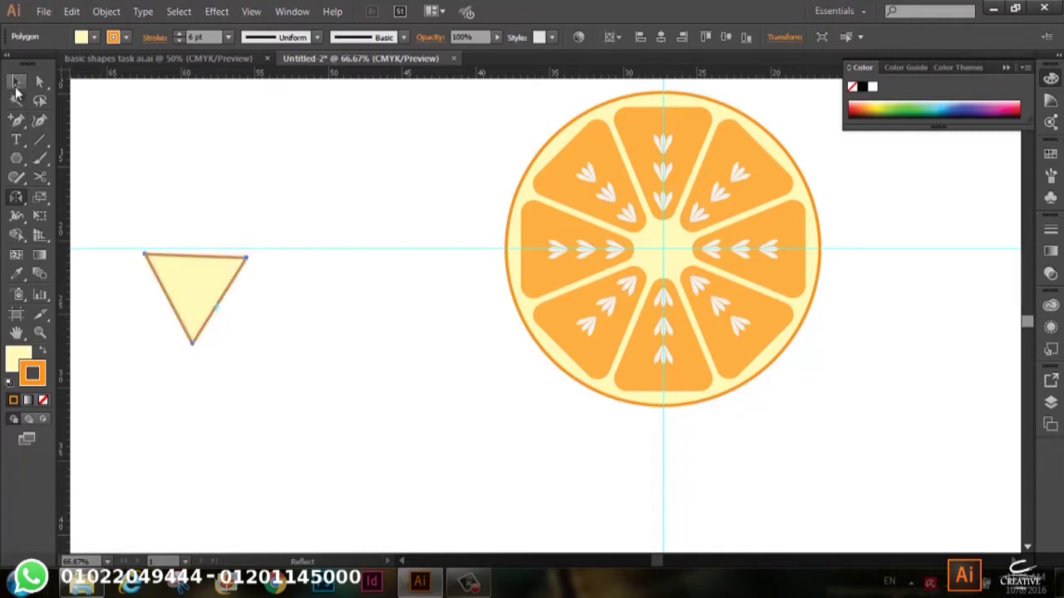
pyautogui.click(16, 82)
pyautogui.click(230, 192)
pyautogui.click(230, 281)
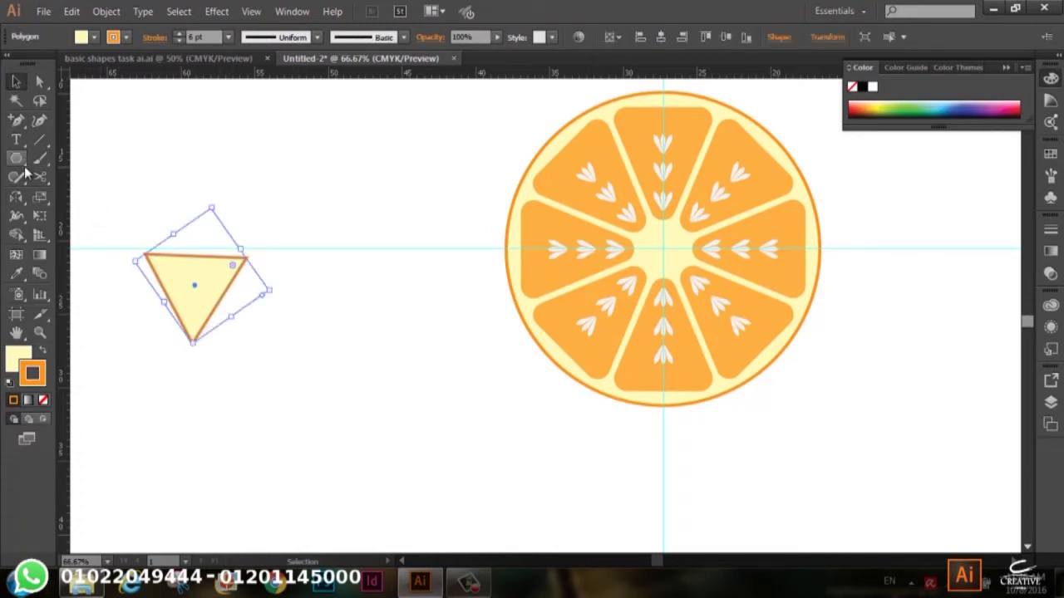
pyautogui.moveTo(16, 197); pyautogui.dragTo(65, 220)
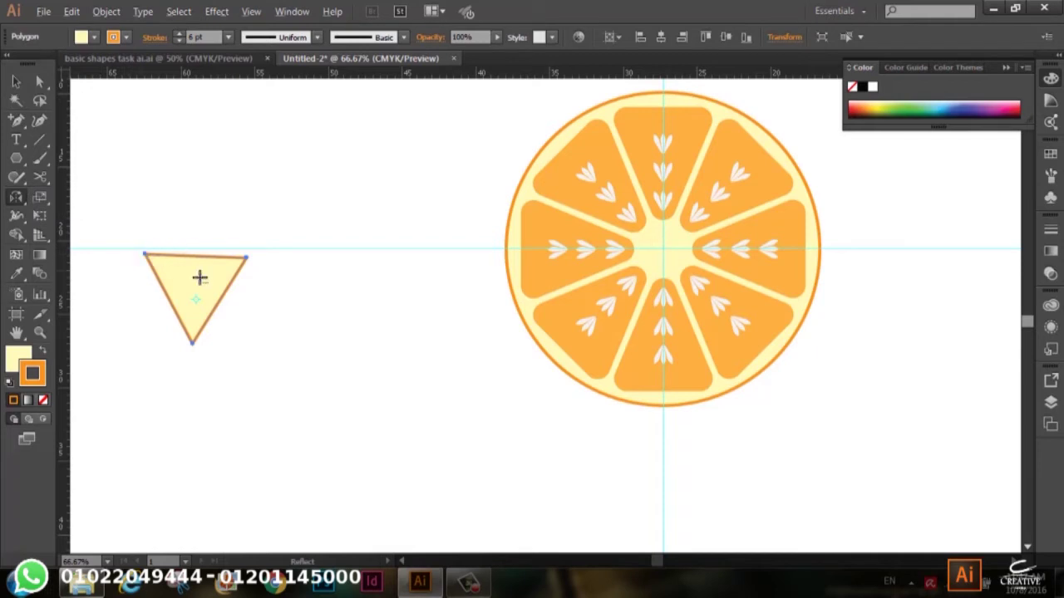
# Make three reflected triangle copies across vertical, horizontal, then vertical axes at the anchors.
pyautogui.keyDown('alt'); pyautogui.click(222, 294); pyautogui.keyUp('alt')
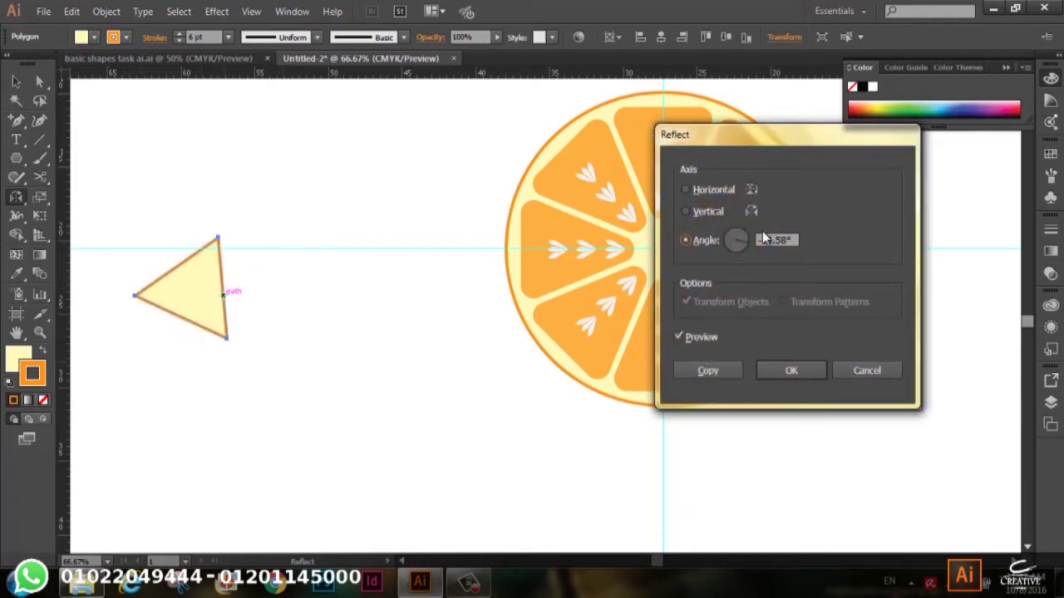
pyautogui.click(707, 211)
pyautogui.click(726, 370)
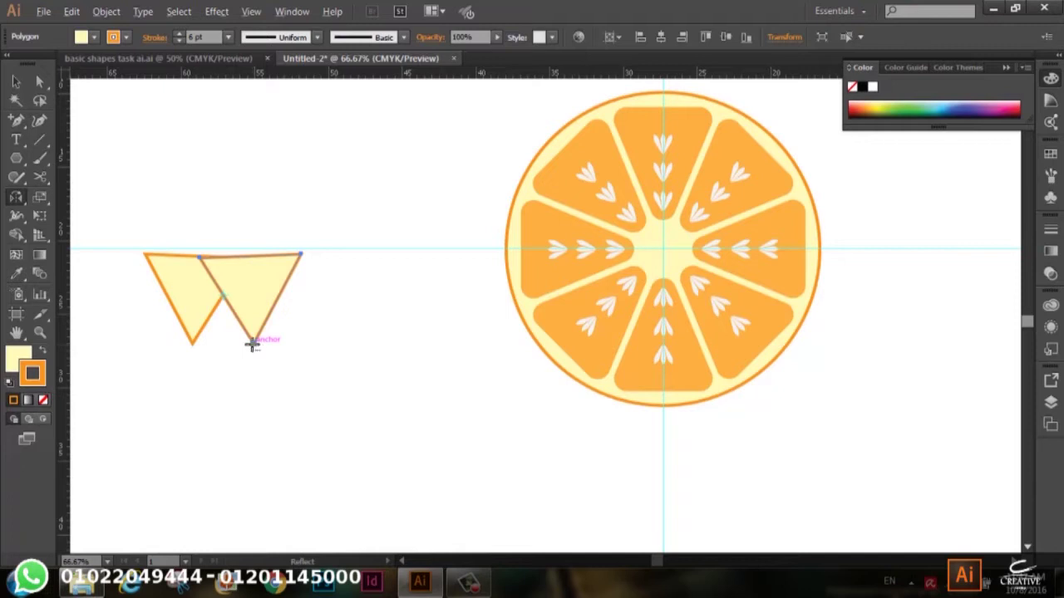
pyautogui.keyDown('alt'); pyautogui.click(253, 343); pyautogui.keyUp('alt')
pyautogui.click(697, 190)
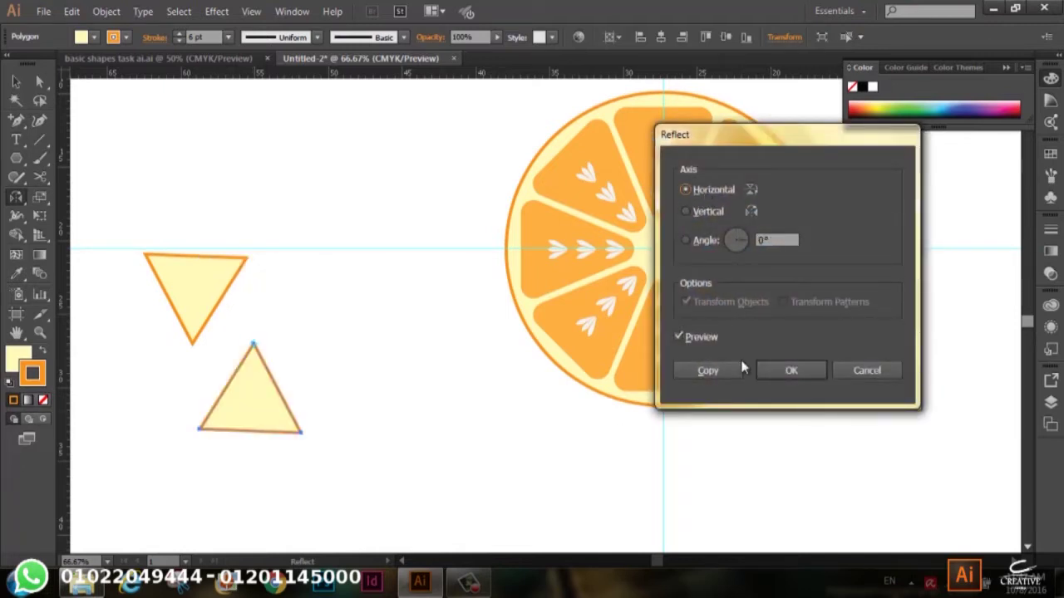
pyautogui.click(728, 375)
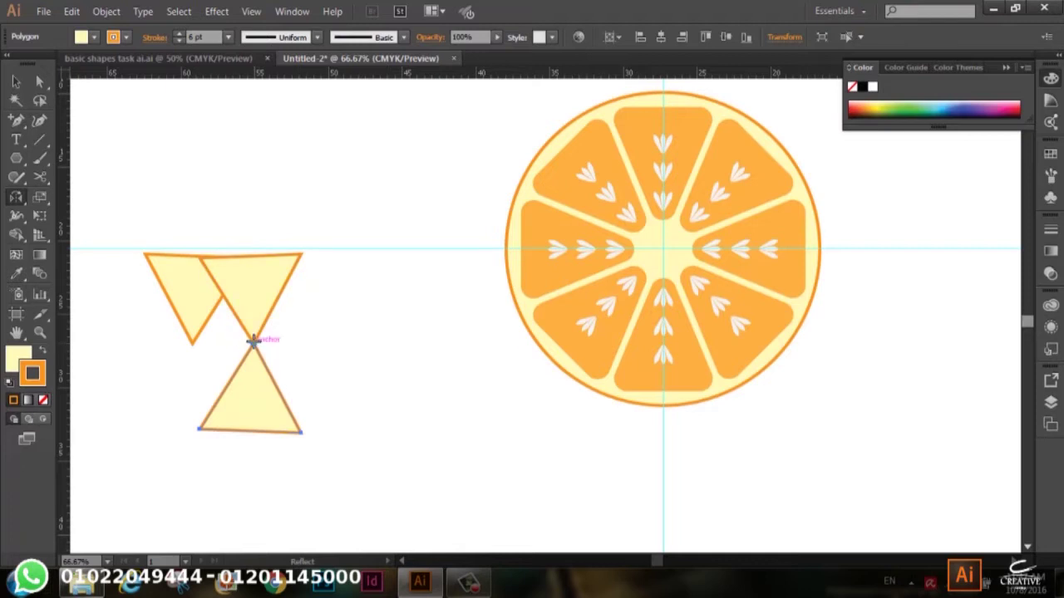
pyautogui.keyDown('alt'); pyautogui.click(300, 432); pyautogui.keyUp('alt')
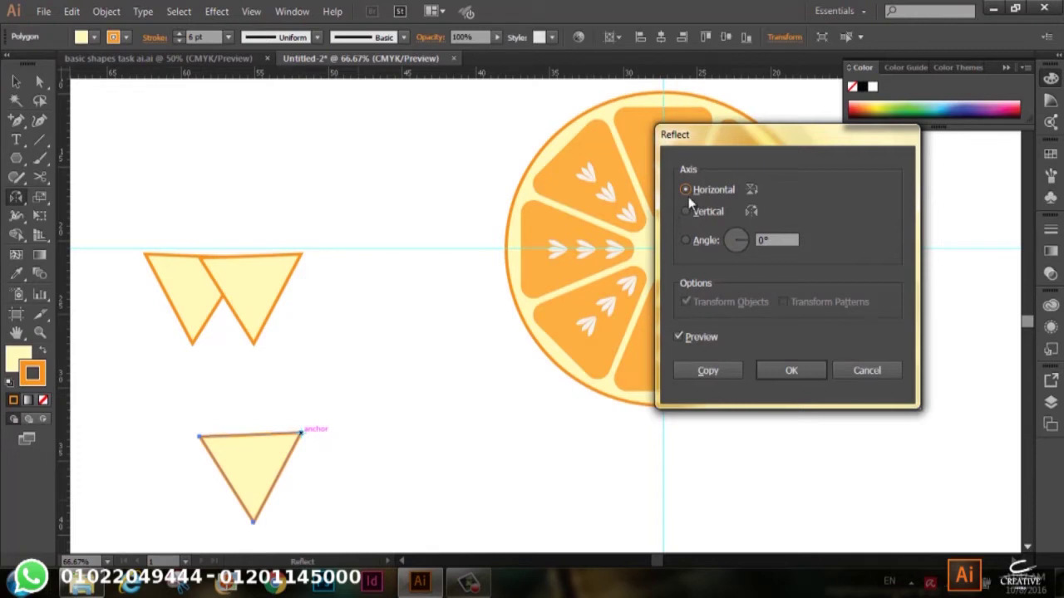
pyautogui.click(704, 213)
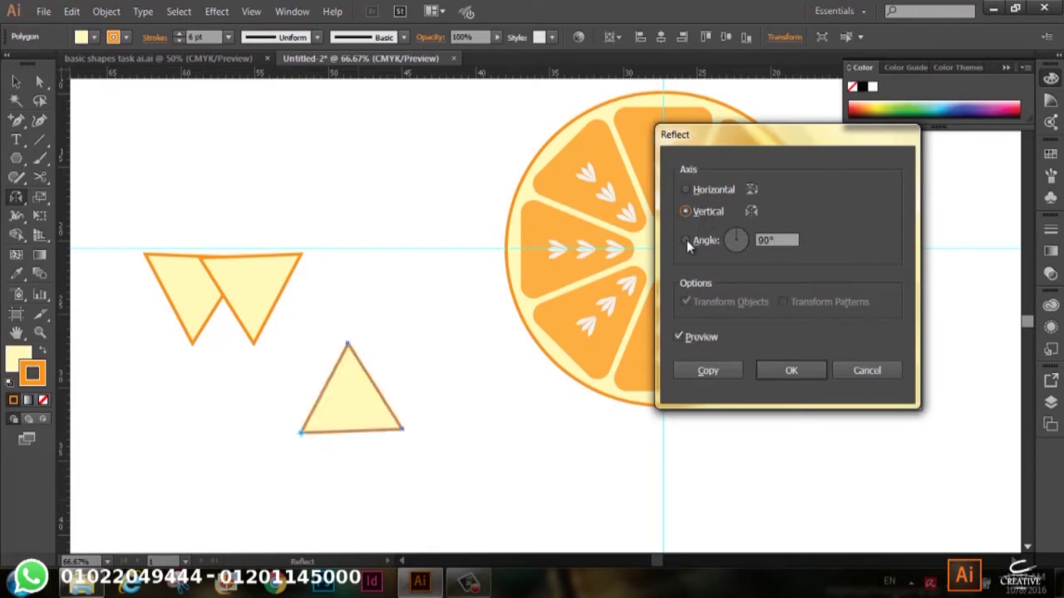
pyautogui.click(705, 370)
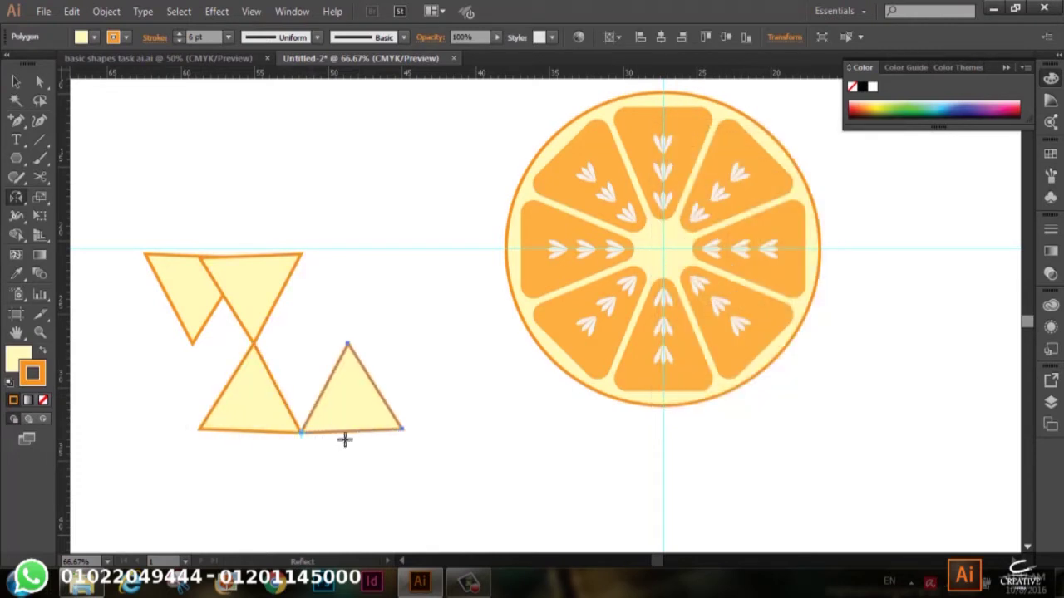
# Delete the spare top-left triangle.
pyautogui.click(16, 81)
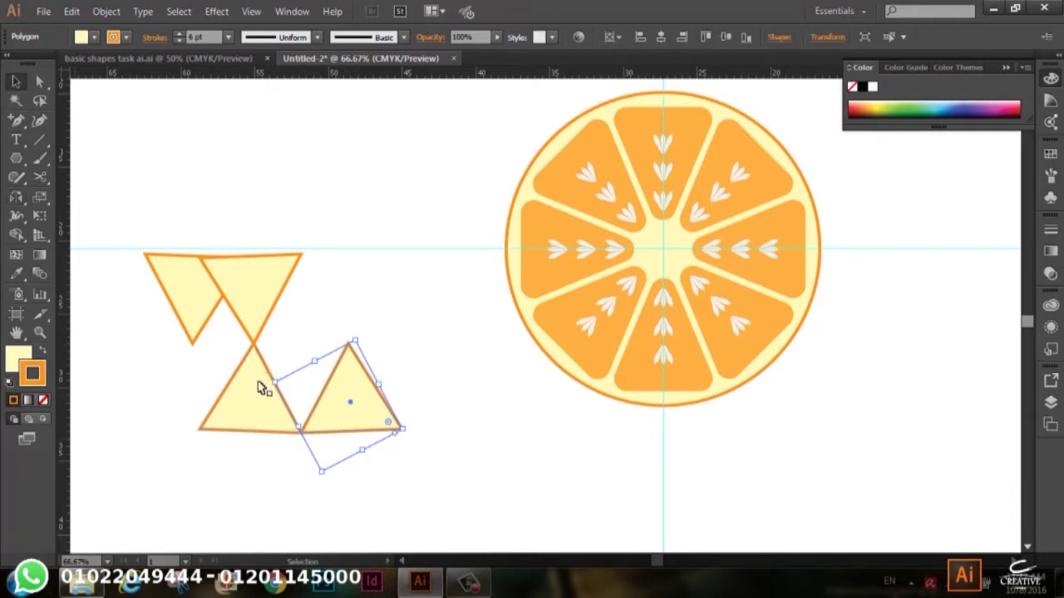
pyautogui.click(208, 337)
pyautogui.click(190, 312)
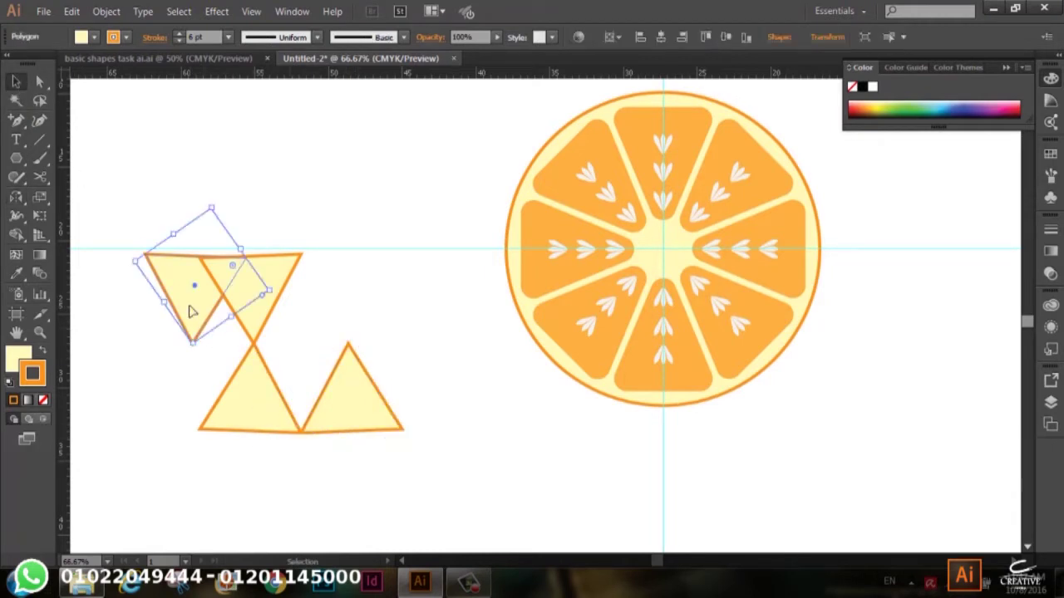
pyautogui.press('Delete')
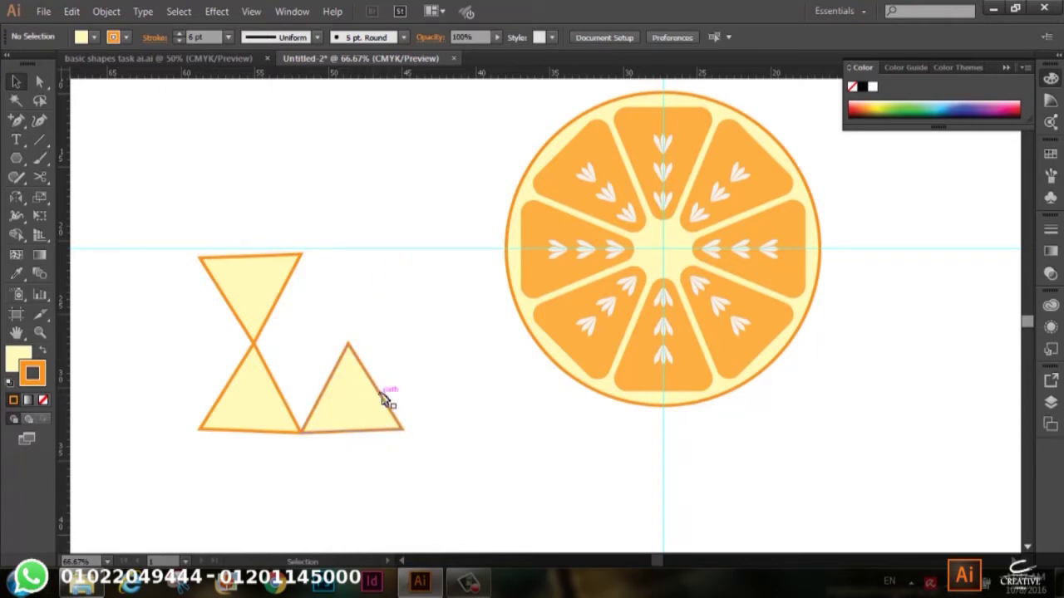
# Move the inverted triangle left and down, beside the two upright triangles.
pyautogui.scroll(-3, 434, 357)
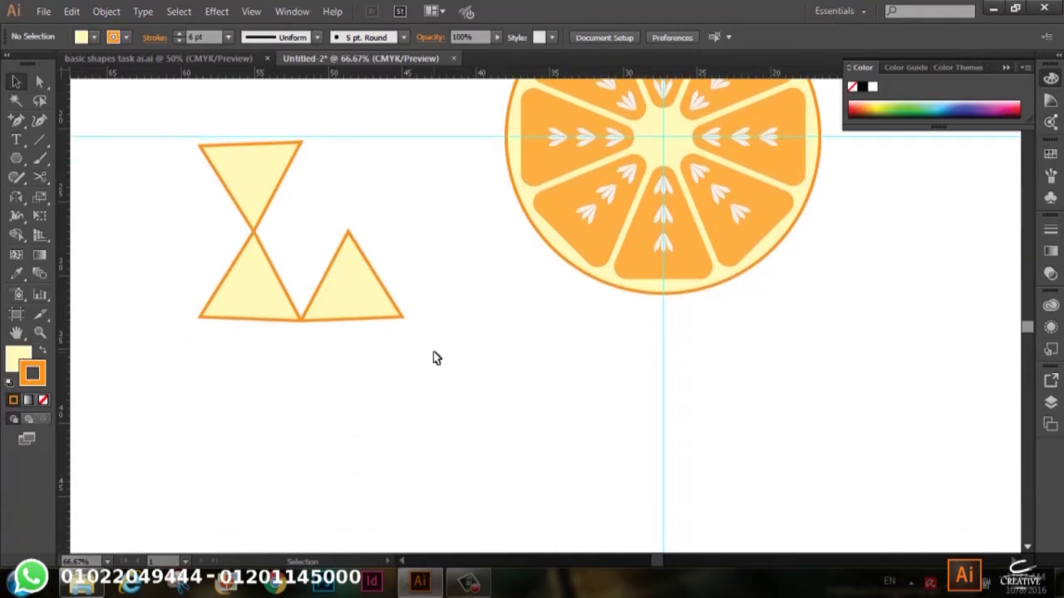
pyautogui.moveTo(413, 159); pyautogui.dragTo(499, 271)
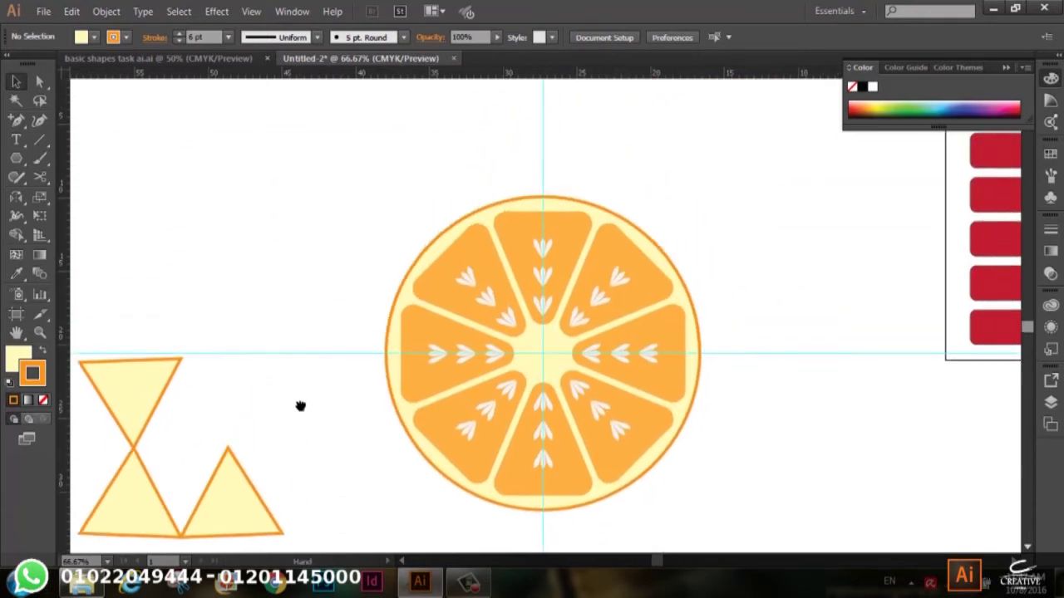
pyautogui.moveTo(347, 285); pyautogui.dragTo(173, 350)
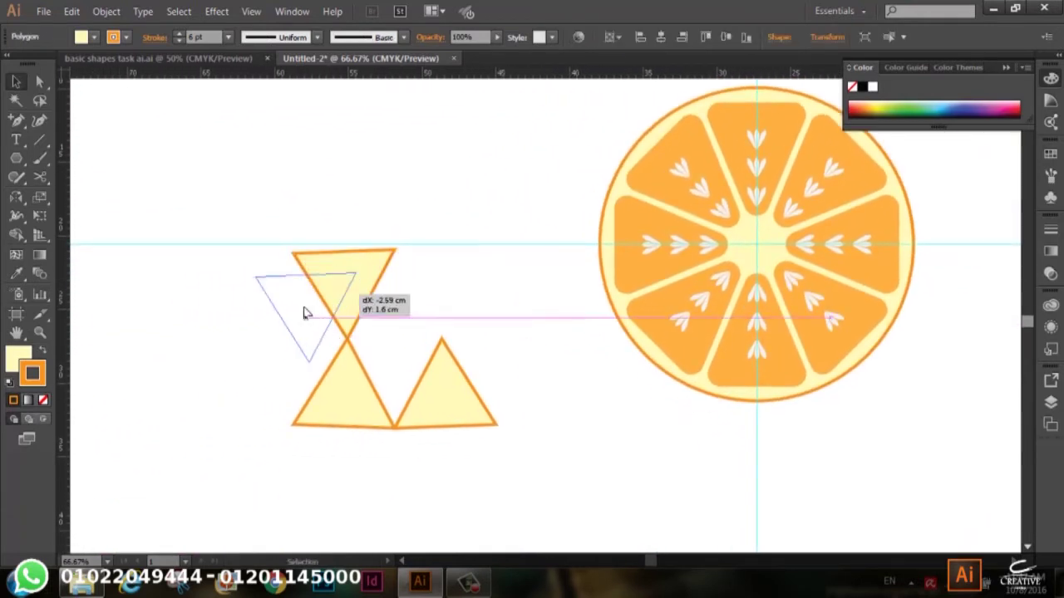
pyautogui.moveTo(233, 413); pyautogui.dragTo(352, 352)
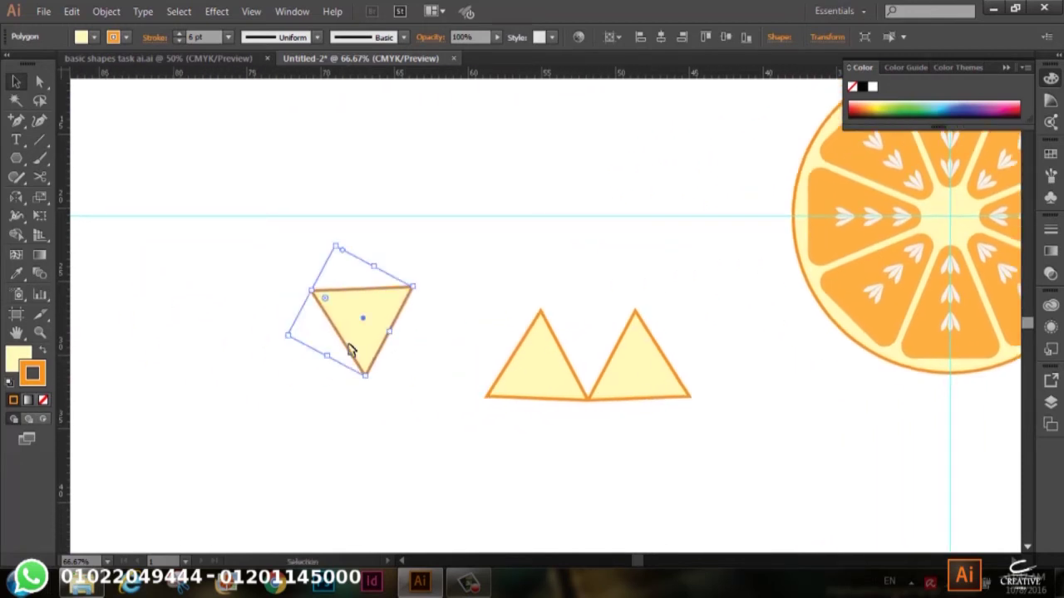
pyautogui.click(372, 363)
pyautogui.click(366, 376)
# Resize the downward triangle to 18.83 × 16.67 cm, nudge it left, and show its Transform settings.
pyautogui.moveTo(366, 379); pyautogui.dragTo(434, 498)
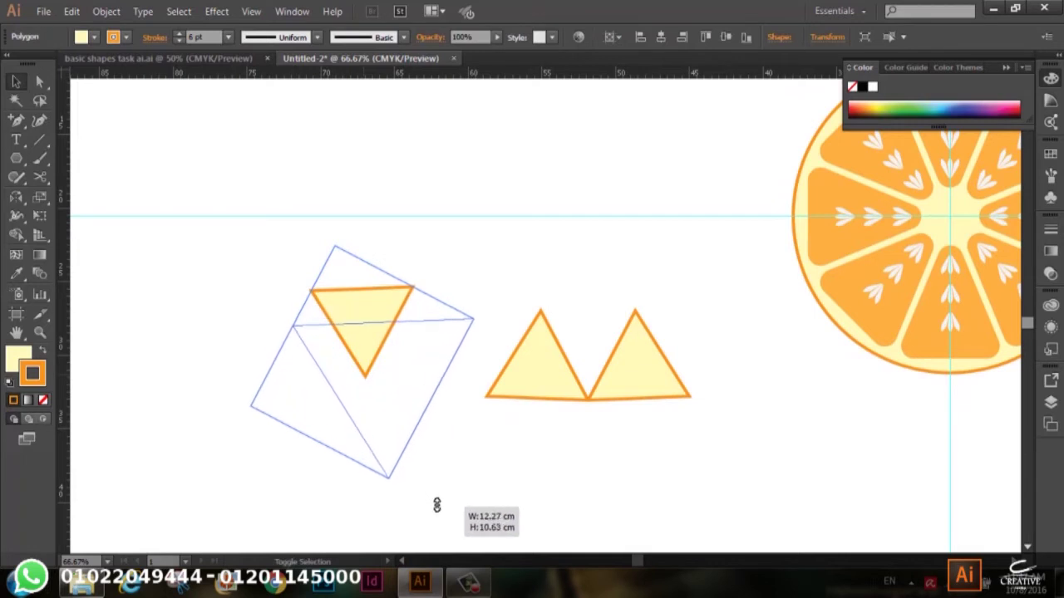
pyautogui.moveTo(335, 246); pyautogui.dragTo(300, 96)
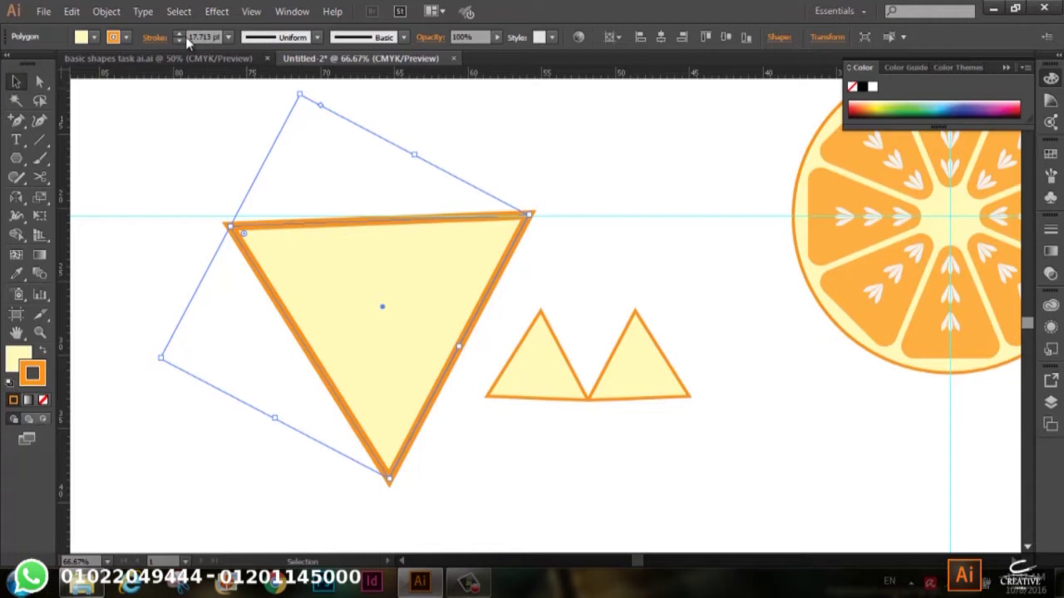
pyautogui.moveTo(300, 97); pyautogui.dragTo(325, 245)
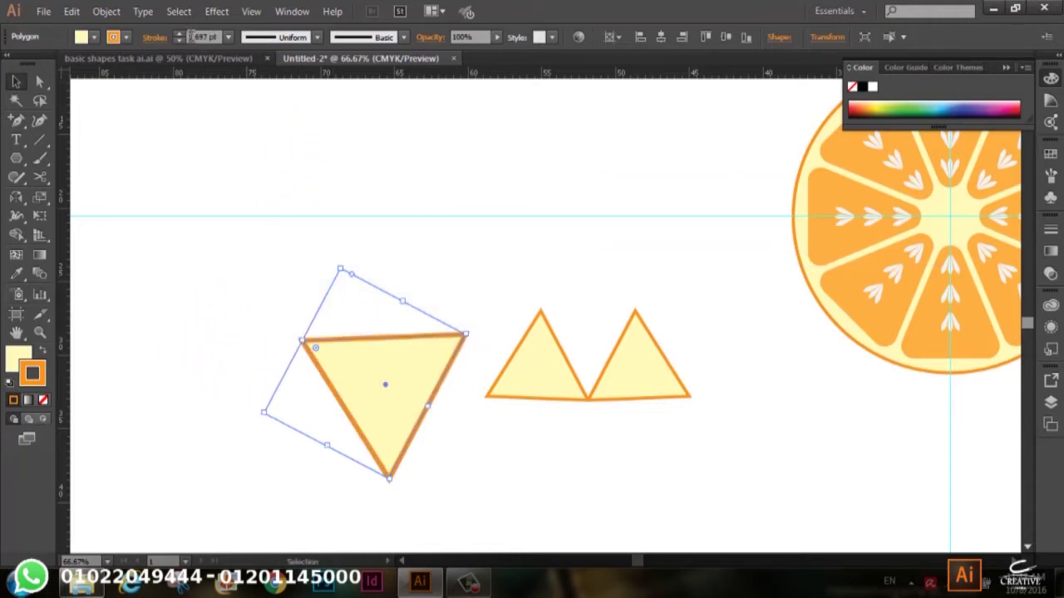
pyautogui.moveTo(341, 271)
pyautogui.mouseDown()
pyautogui.moveTo(352, 345)
pyautogui.moveTo(363, 349)
pyautogui.moveTo(318, 106)
pyautogui.mouseUp()
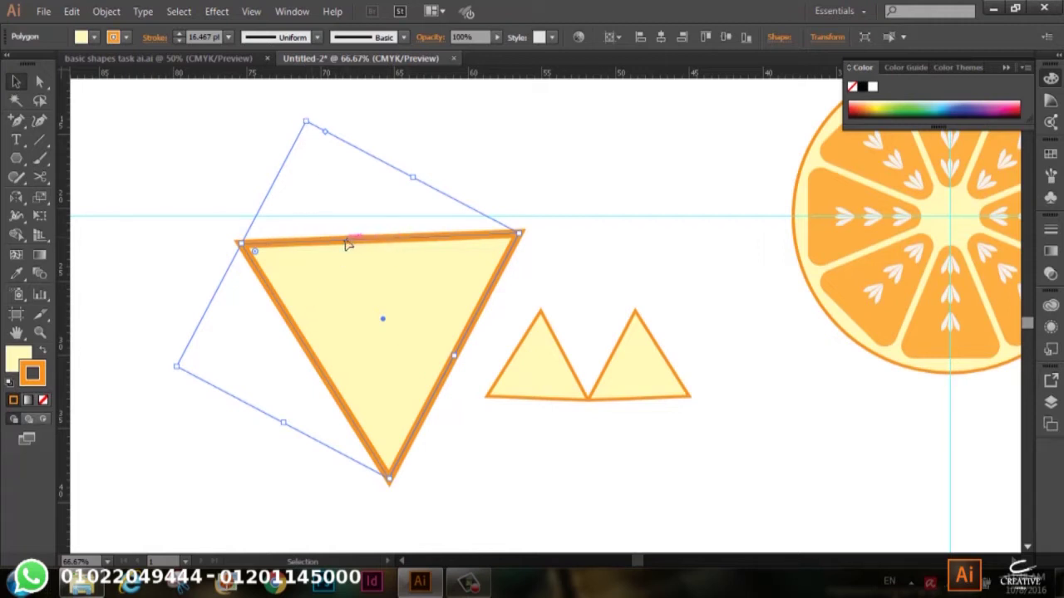
pyautogui.moveTo(336, 251); pyautogui.dragTo(293, 259)
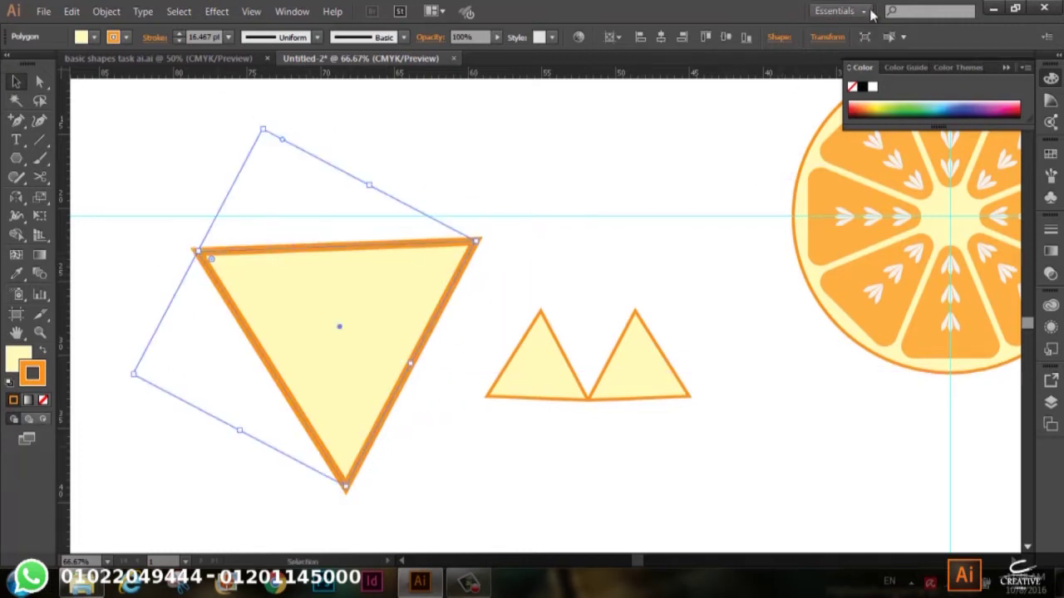
pyautogui.click(834, 41)
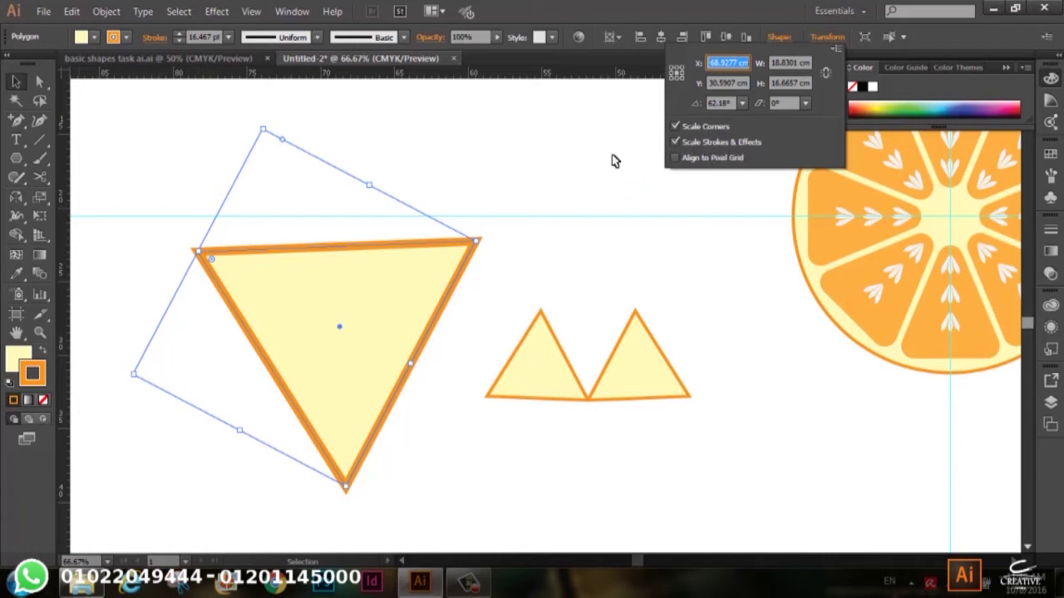
# Turn off Scale Strokes & Effects, shrink the triangle with its thick outline, and move it up.
pyautogui.click(691, 145)
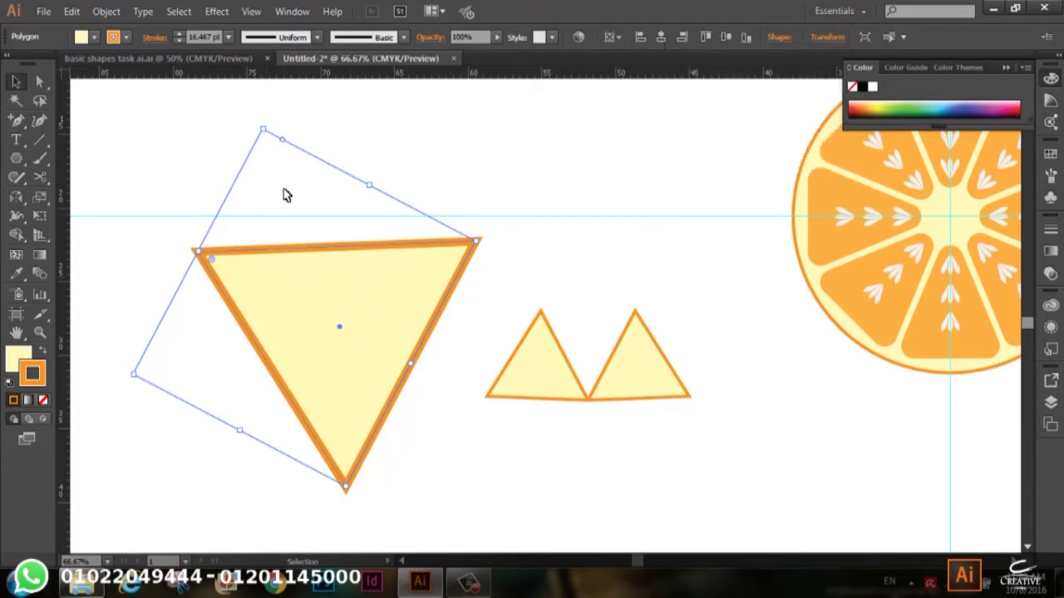
pyautogui.moveTo(262, 130); pyautogui.dragTo(314, 353)
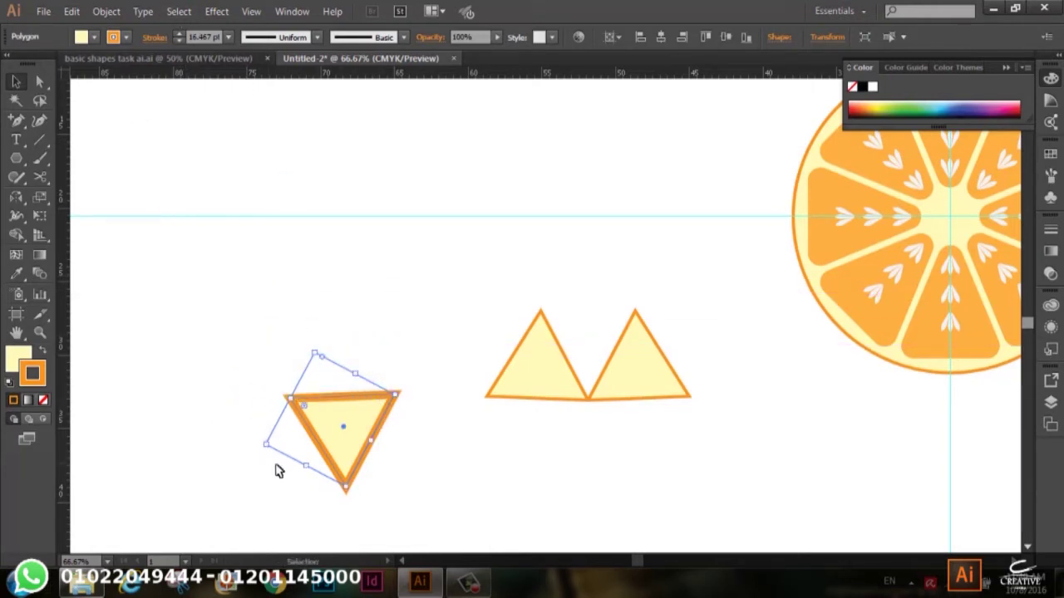
pyautogui.moveTo(313, 353); pyautogui.dragTo(281, 140)
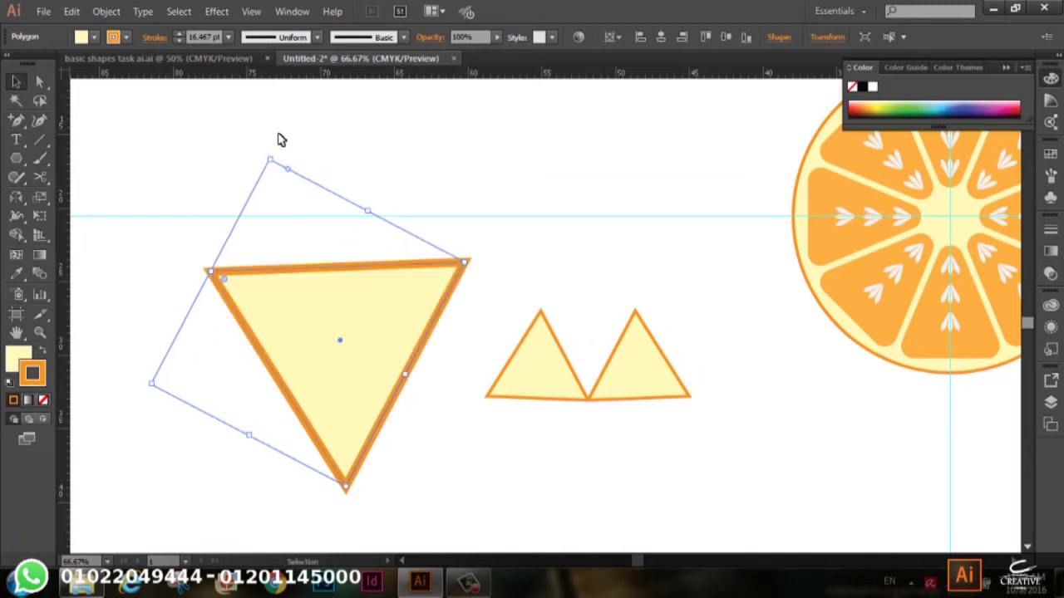
pyautogui.moveTo(271, 163); pyautogui.dragTo(317, 520)
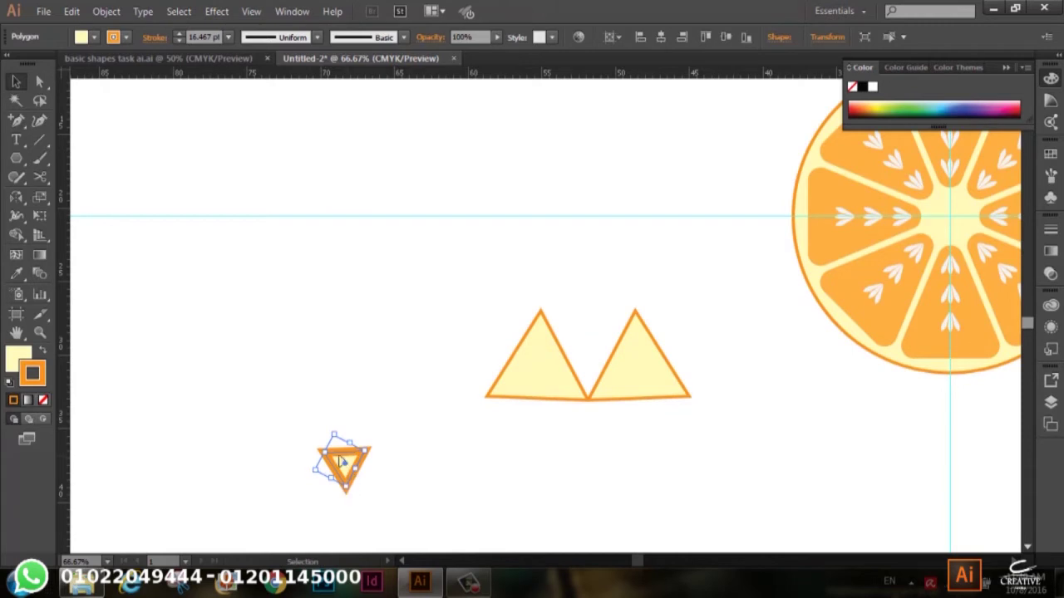
pyautogui.click(376, 422)
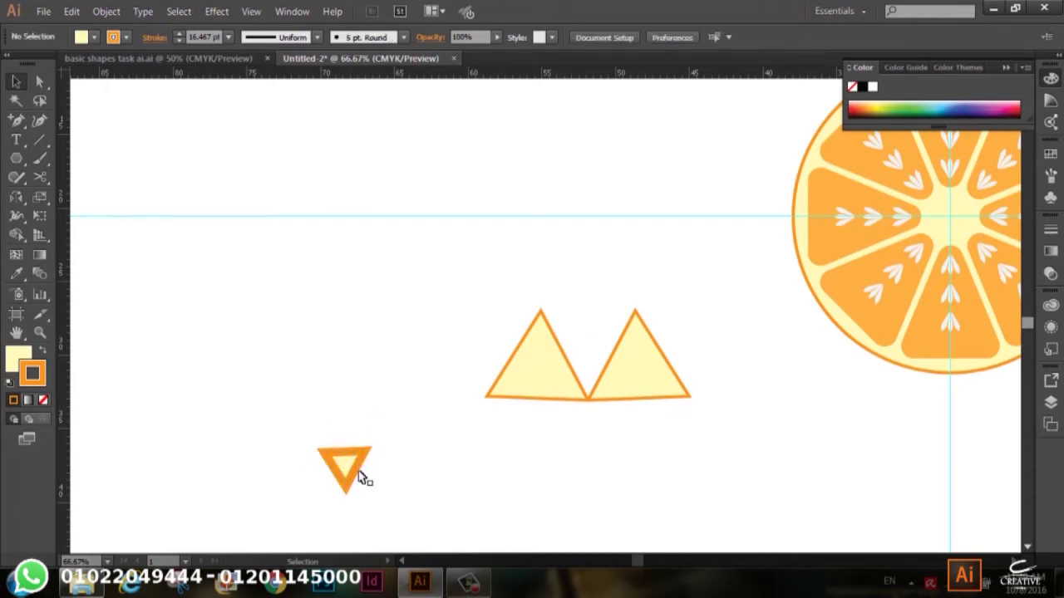
pyautogui.click(362, 470)
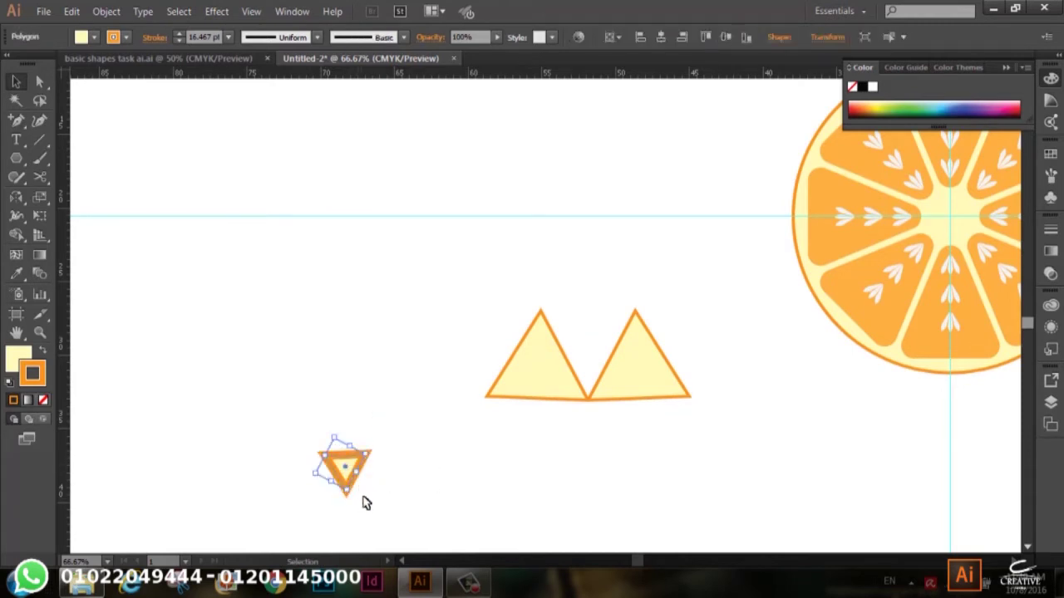
pyautogui.moveTo(364, 465); pyautogui.dragTo(372, 262)
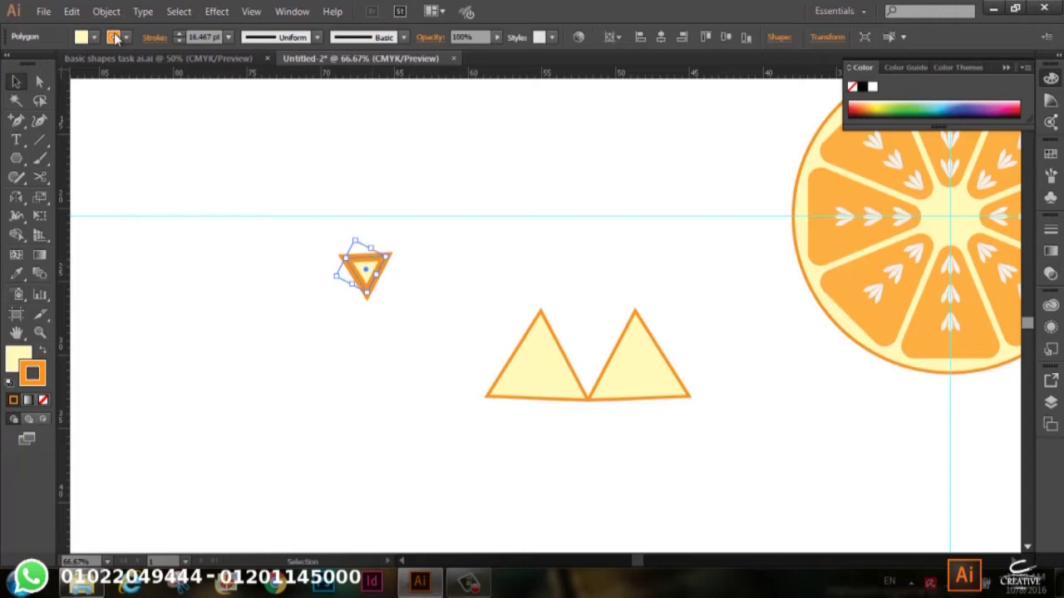
# Set the small triangle's outline weight to 4 pt.
pyautogui.click(227, 37)
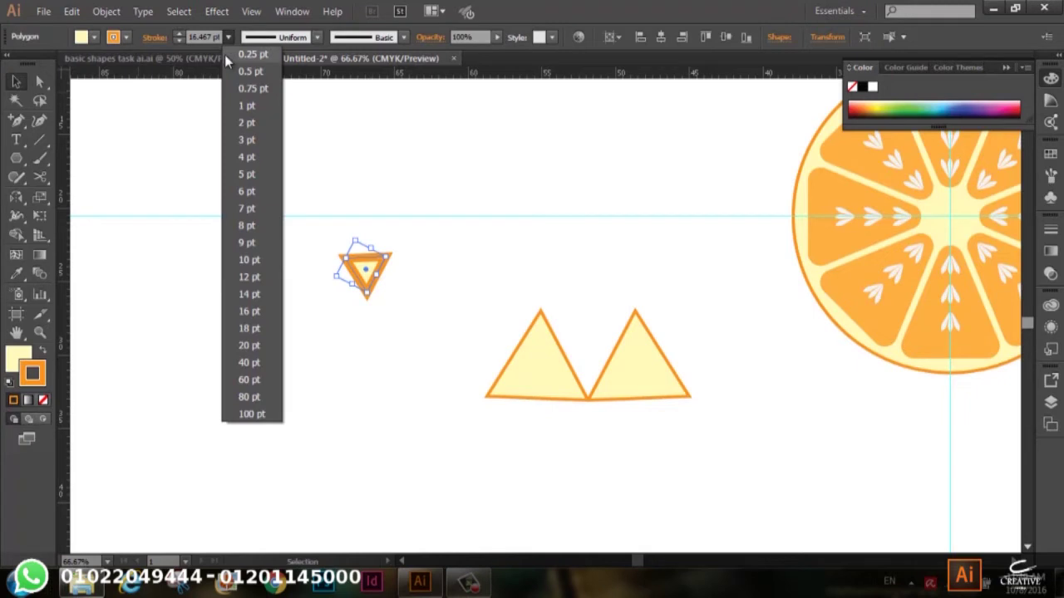
pyautogui.click(248, 157)
pyautogui.click(316, 193)
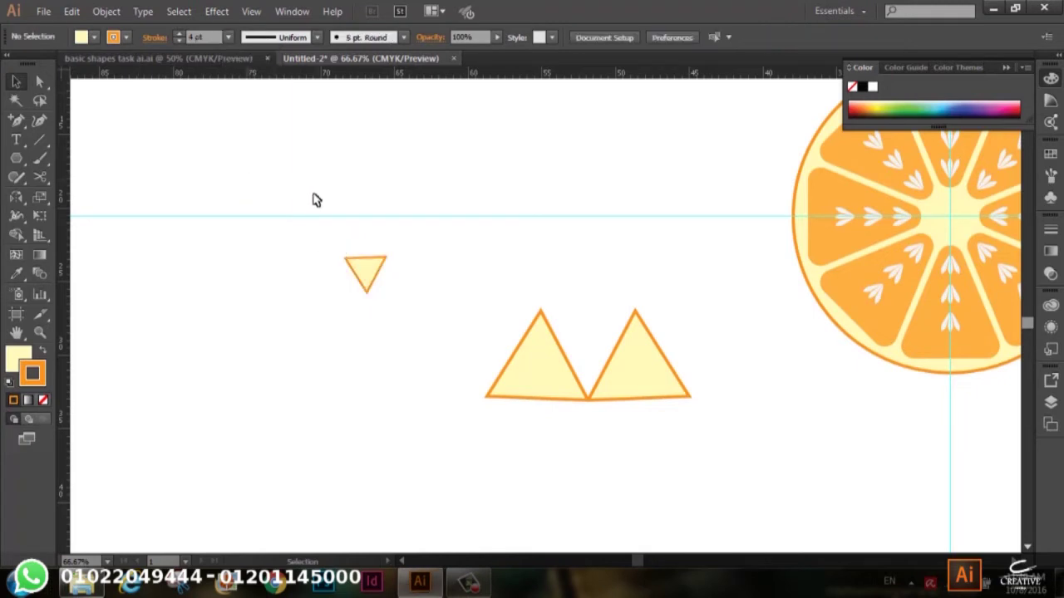
pyautogui.click(380, 266)
# Rotate the triangle slightly, enlarge it, and place it just below the horizontal guide.
pyautogui.moveTo(369, 294); pyautogui.dragTo(395, 297)
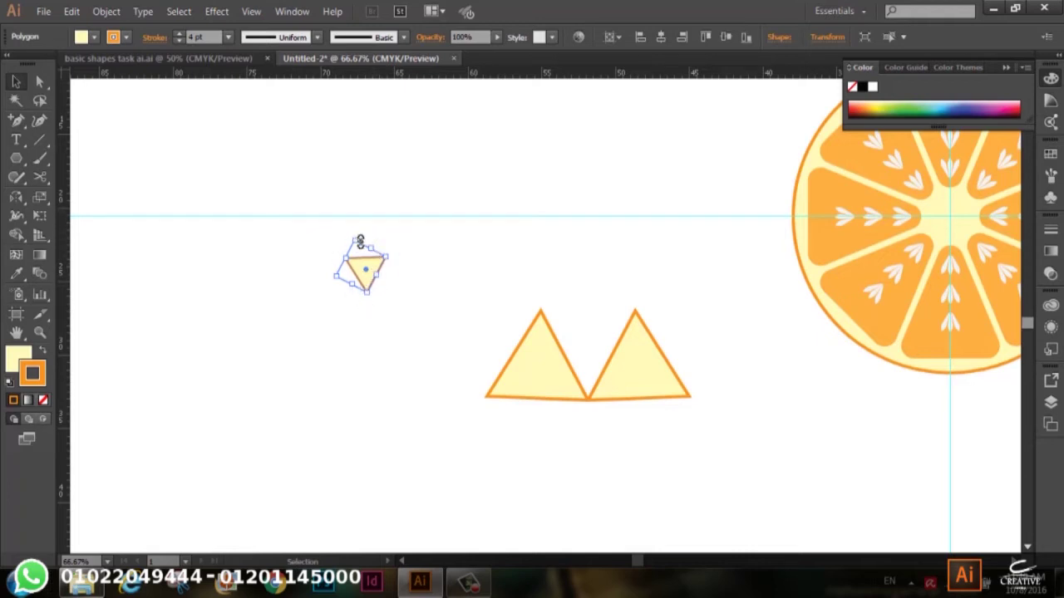
pyautogui.moveTo(360, 241); pyautogui.dragTo(329, 126)
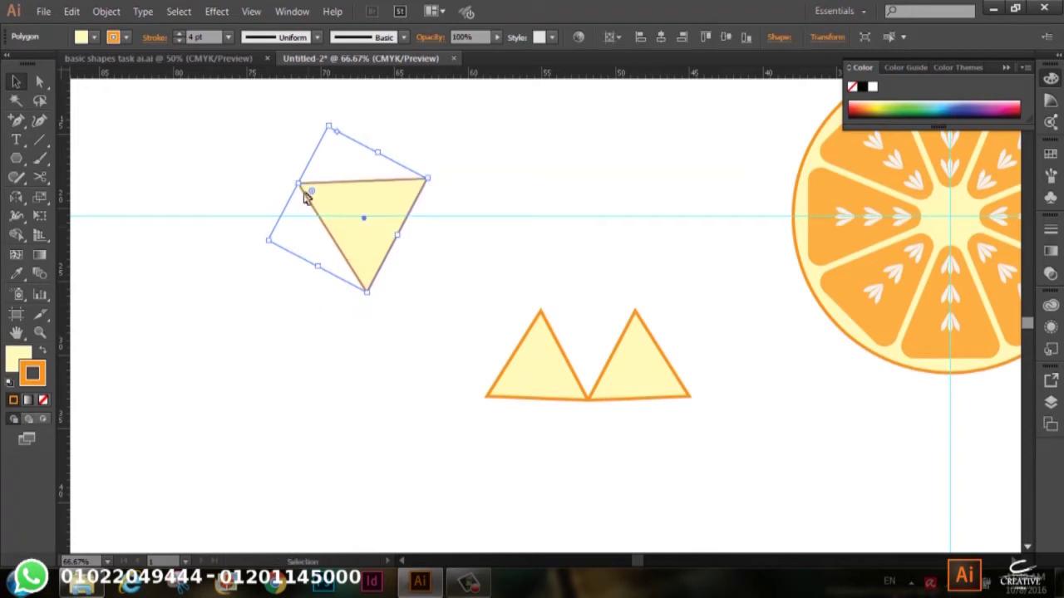
pyautogui.moveTo(312, 225); pyautogui.dragTo(302, 375)
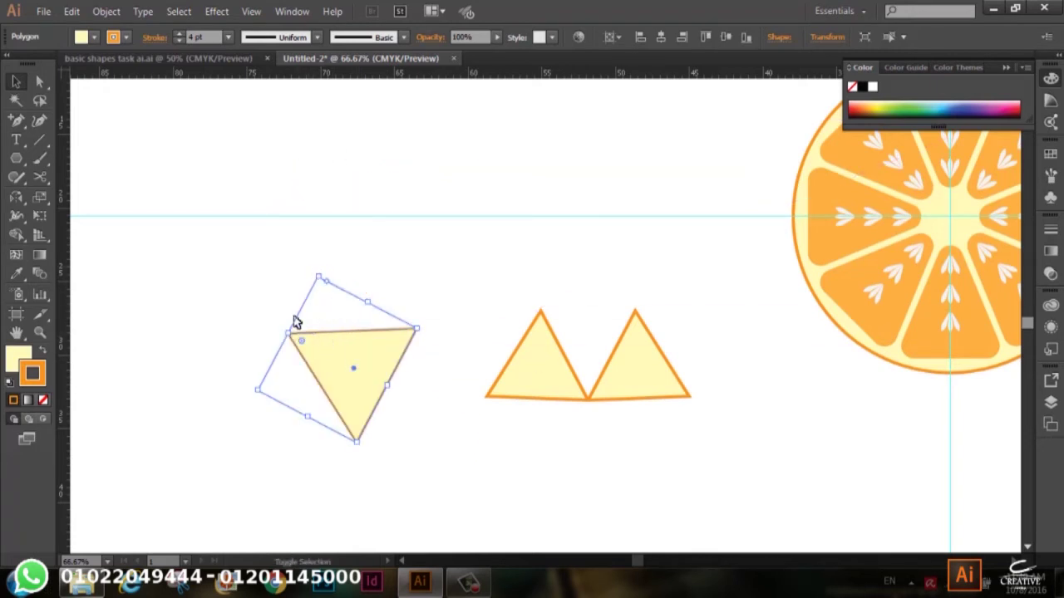
pyautogui.moveTo(321, 279); pyautogui.dragTo(288, 143)
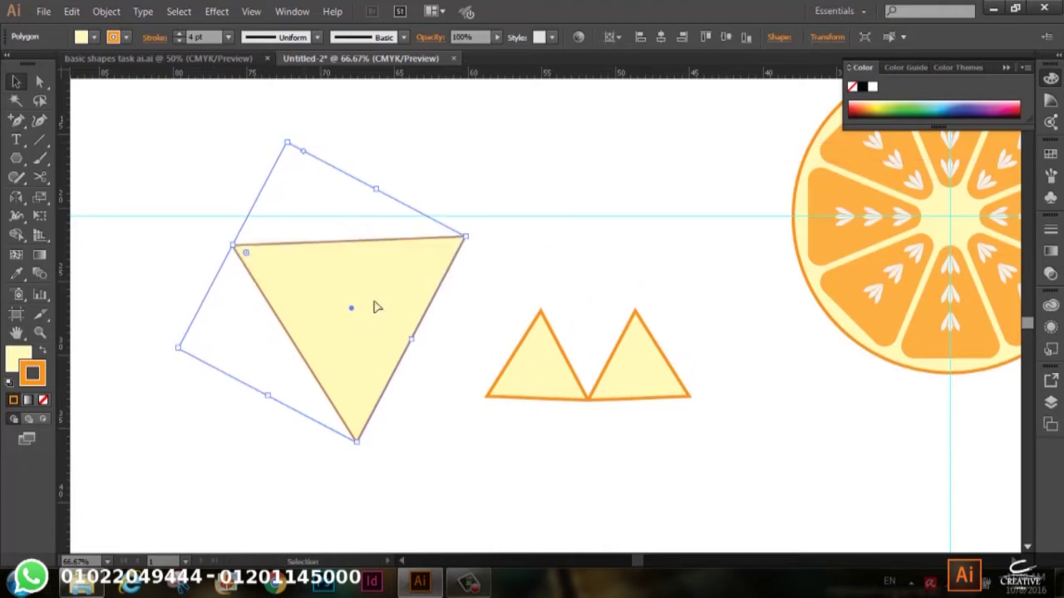
pyautogui.click(499, 293)
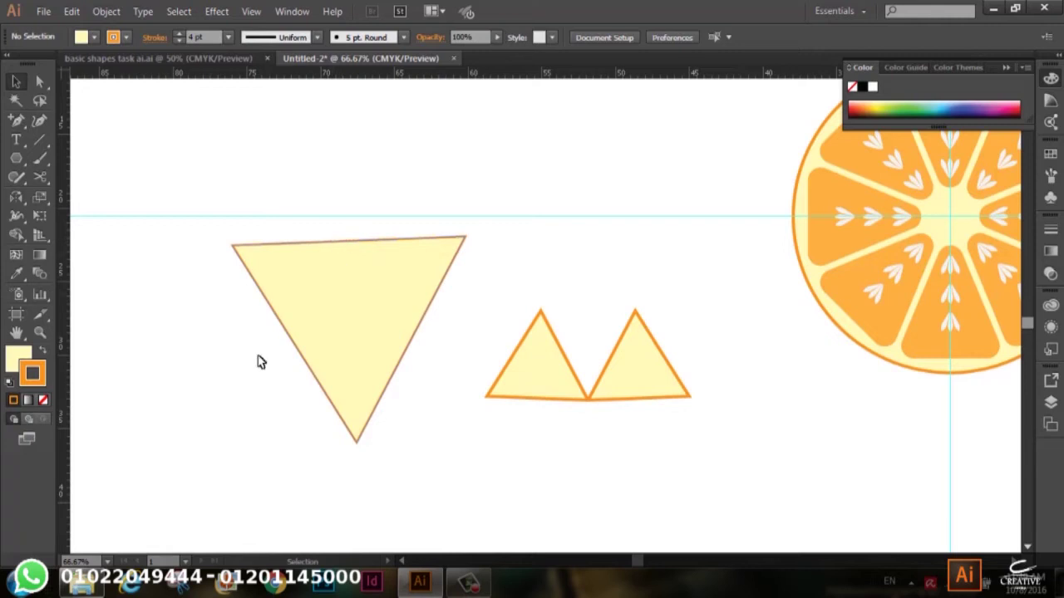
pyautogui.click(434, 292)
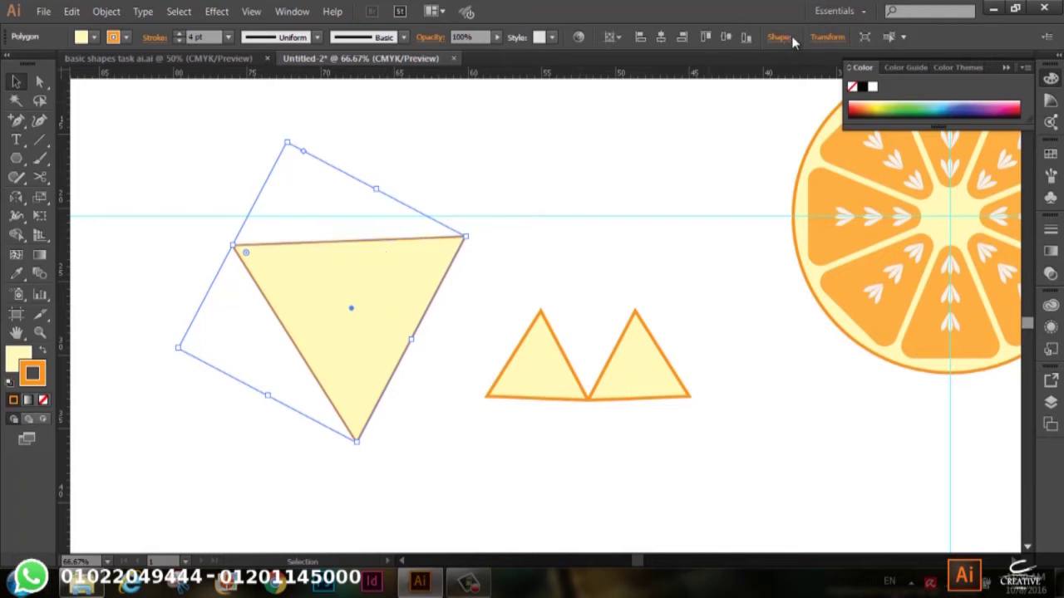
# Turn Scale Strokes & Effects back on, then shrink and re-enlarge the triangle.
pyautogui.click(827, 37)
pyautogui.click(685, 143)
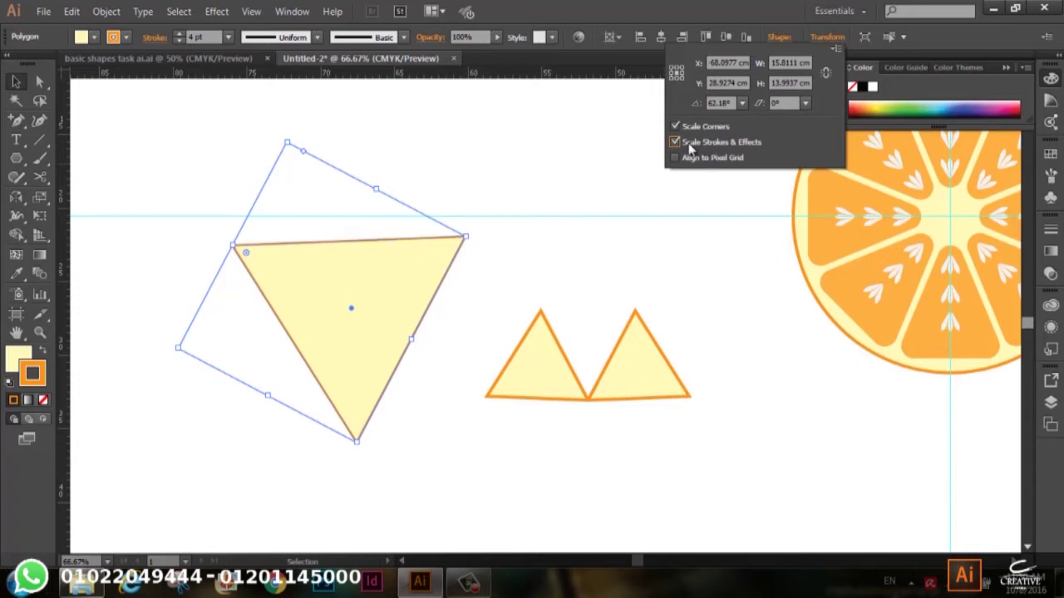
pyautogui.click(389, 177)
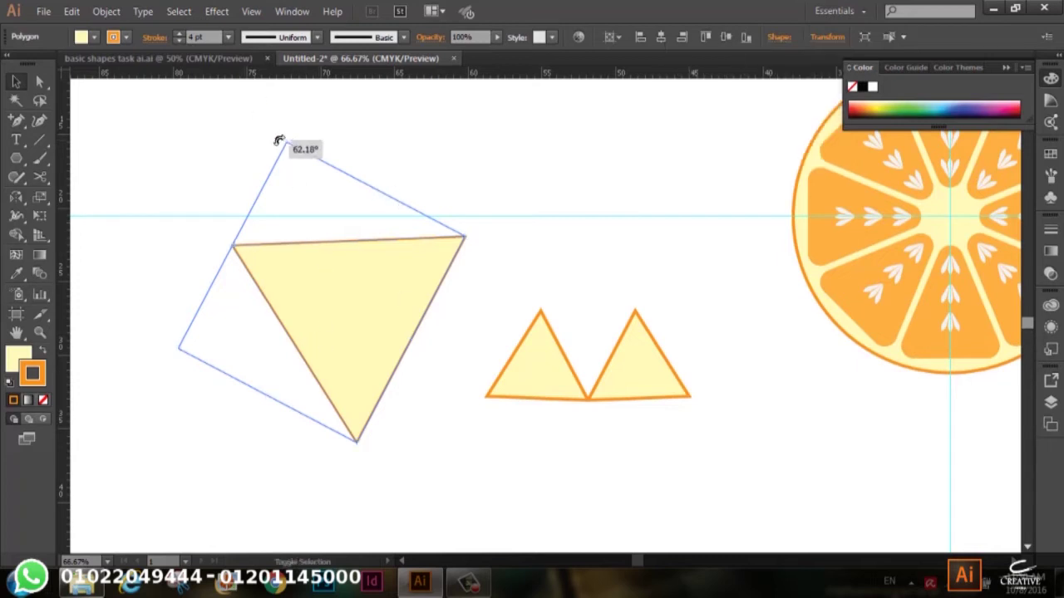
pyautogui.moveTo(287, 143); pyautogui.dragTo(313, 246)
pyautogui.click(439, 439)
pyautogui.click(396, 380)
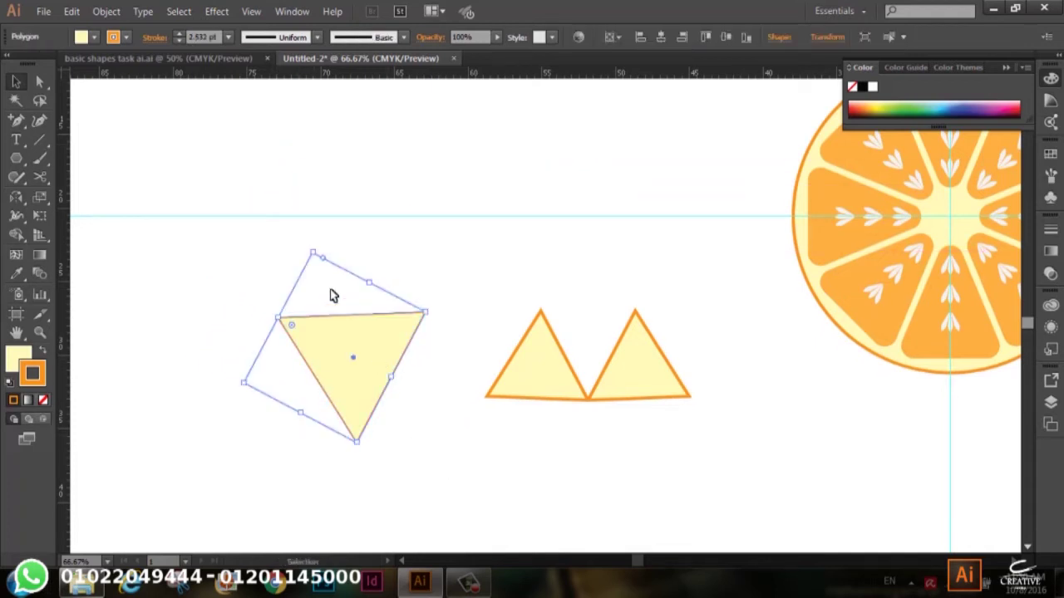
pyautogui.moveTo(312, 251)
pyautogui.mouseDown()
pyautogui.moveTo(229, 79)
pyautogui.moveTo(237, 92)
pyautogui.mouseUp()
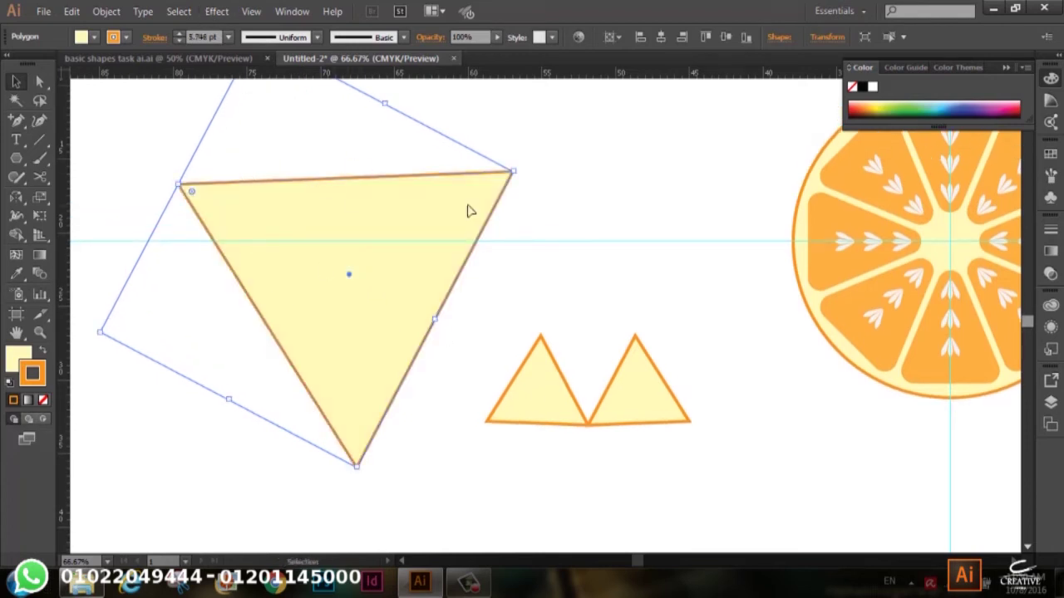
pyautogui.click(593, 215)
pyautogui.click(438, 235)
# Try 8 pt and then 12 pt outline weights on the triangle.
pyautogui.click(228, 37)
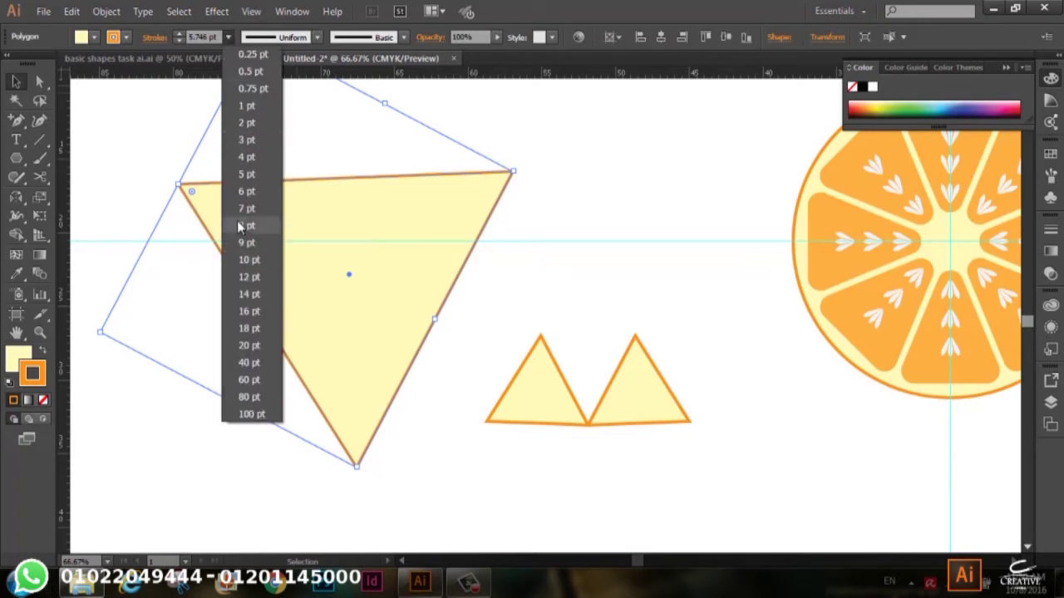
pyautogui.click(240, 226)
pyautogui.click(525, 149)
pyautogui.click(421, 268)
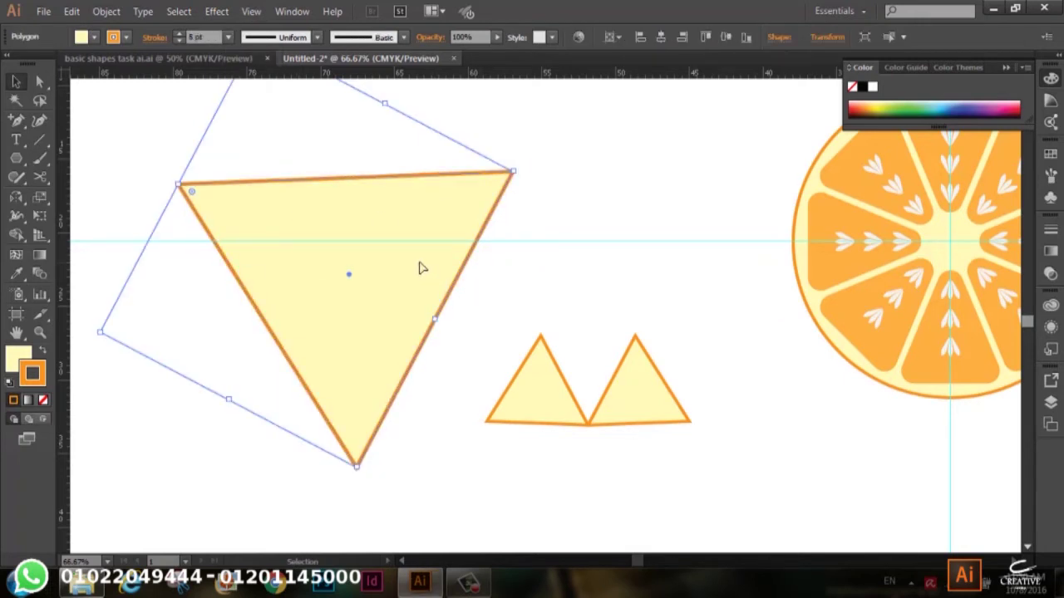
pyautogui.click(228, 37)
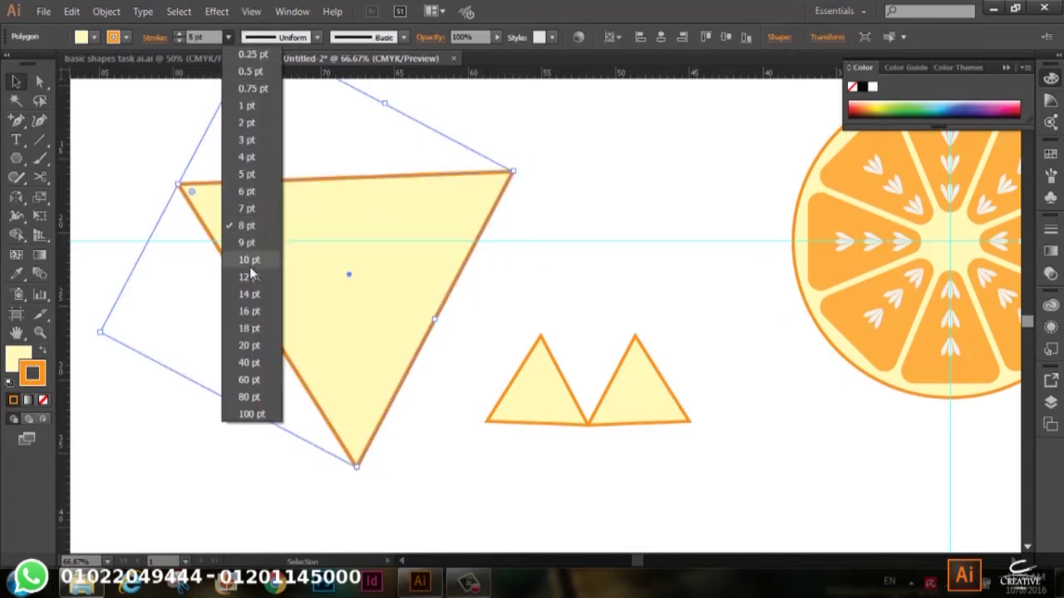
pyautogui.click(260, 280)
pyautogui.click(538, 204)
pyautogui.click(490, 177)
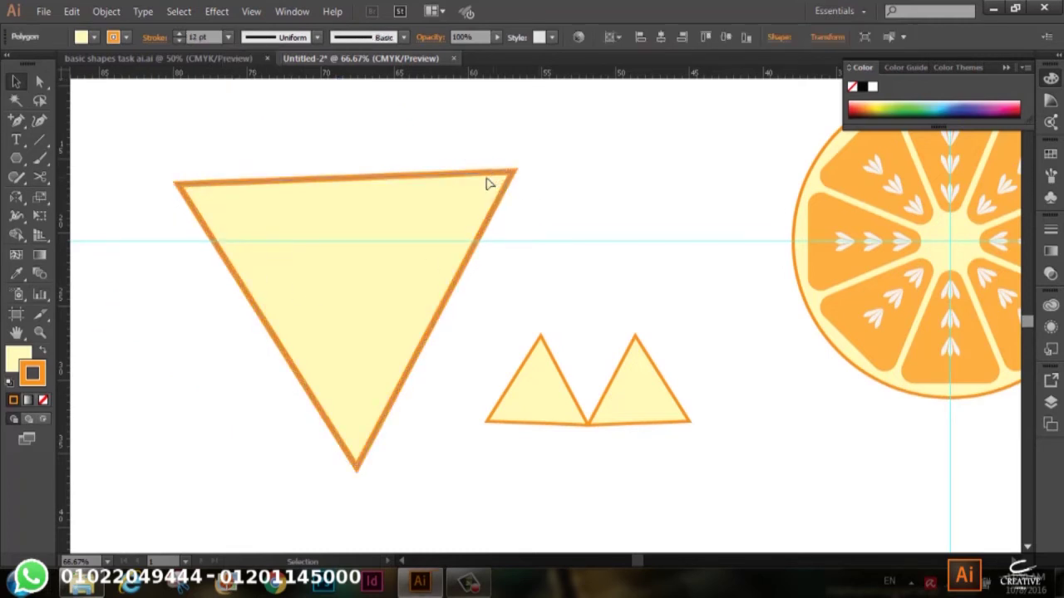
# Scale the left triangle well above the small triangles' size, its outline growing to 8.759 pt.
pyautogui.scroll(3, 308, 237)
pyautogui.scroll(2, 313, 240)
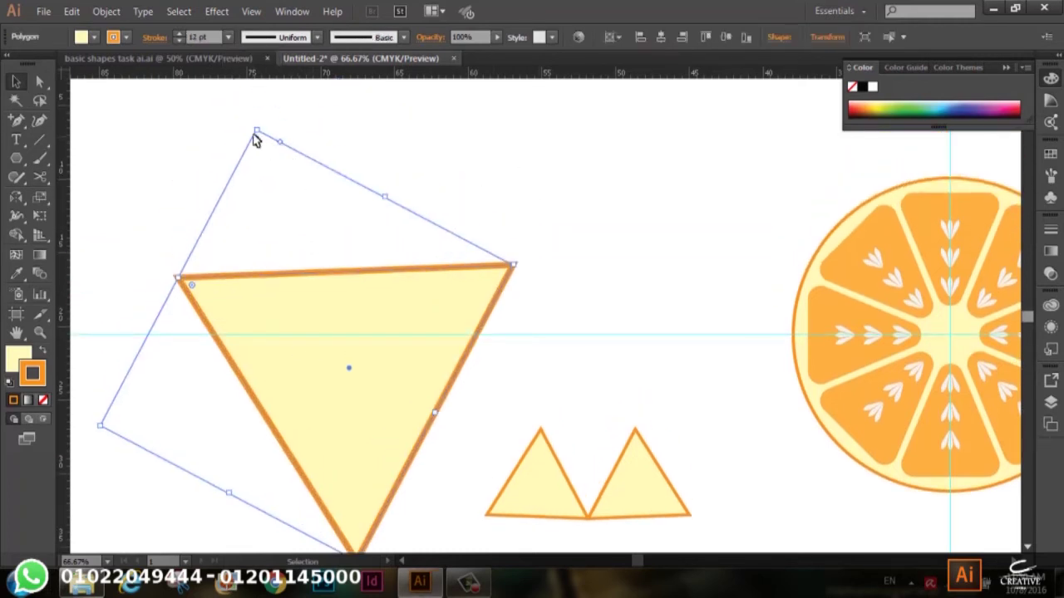
pyautogui.moveTo(257, 134)
pyautogui.mouseDown()
pyautogui.moveTo(261, 225)
pyautogui.moveTo(320, 391)
pyautogui.mouseUp()
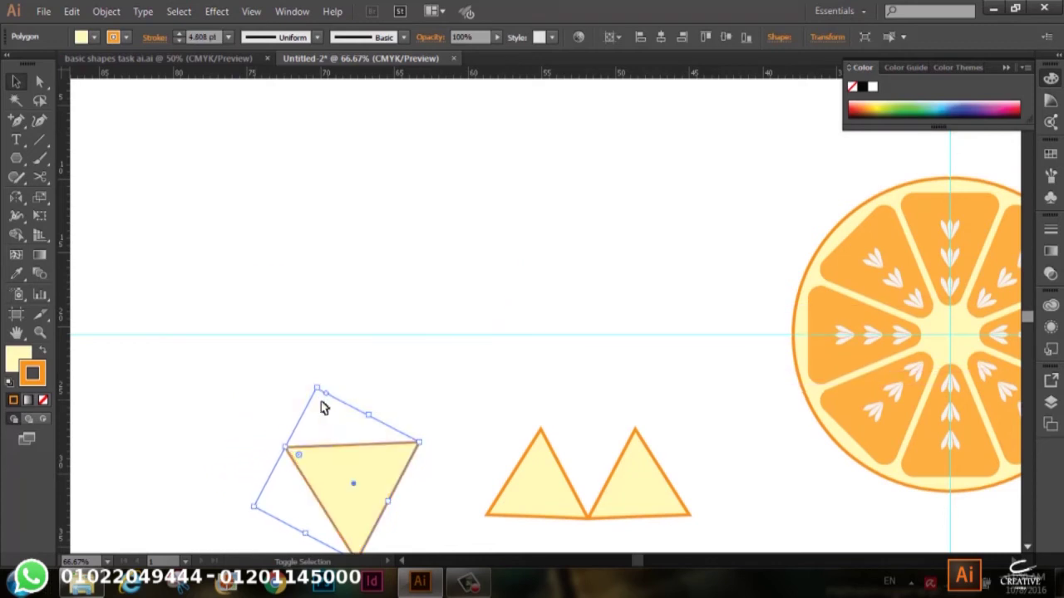
pyautogui.scroll(-4, 389, 413)
pyautogui.scroll(-1, 389, 413)
pyautogui.click(432, 493)
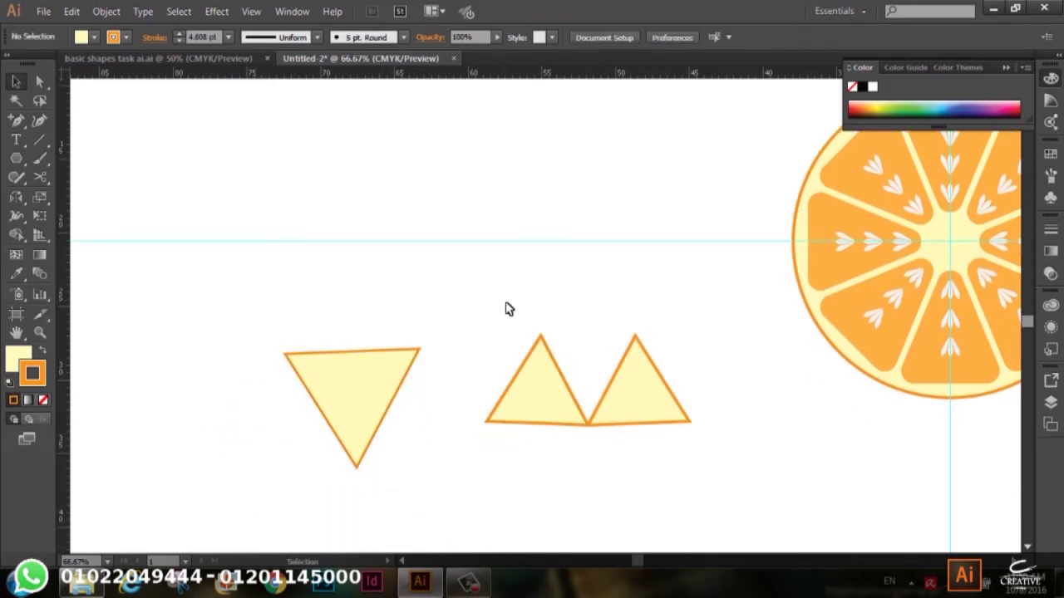
pyautogui.click(389, 398)
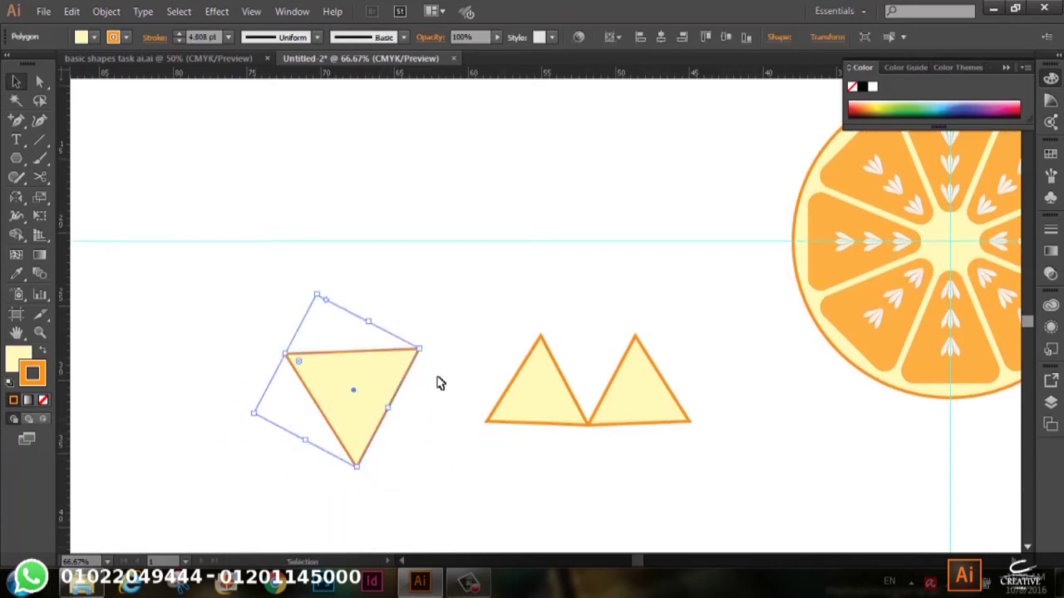
pyautogui.moveTo(319, 295); pyautogui.dragTo(284, 153)
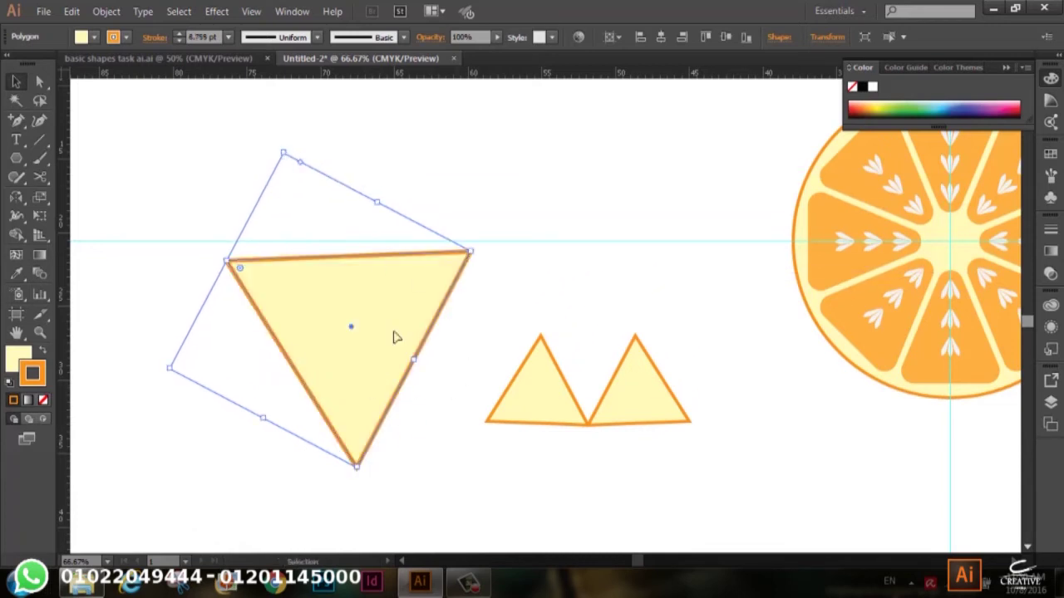
pyautogui.click(443, 440)
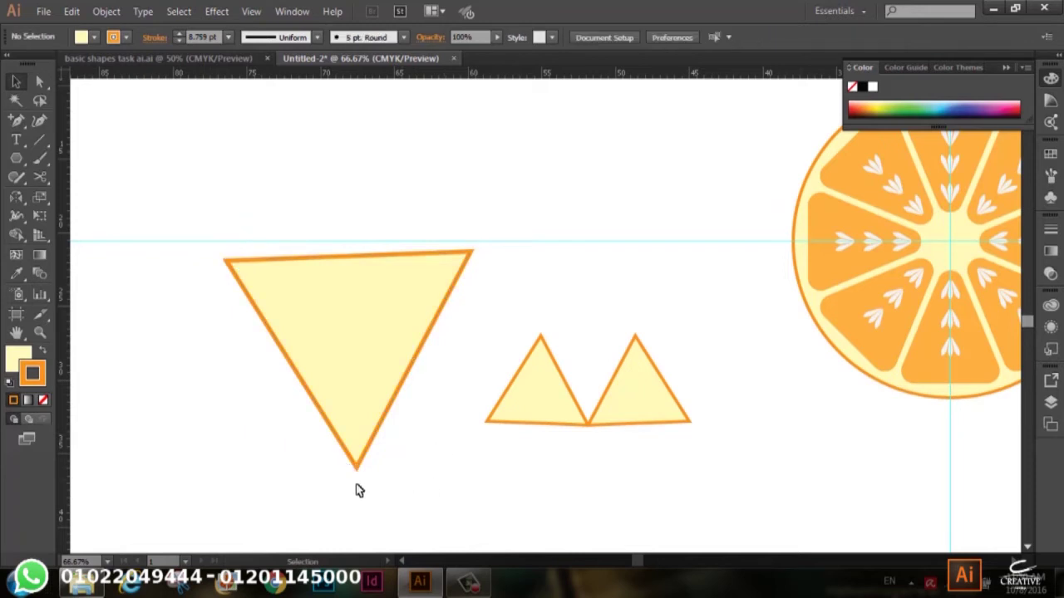
pyautogui.scroll(1, 462, 374)
pyautogui.click(343, 355)
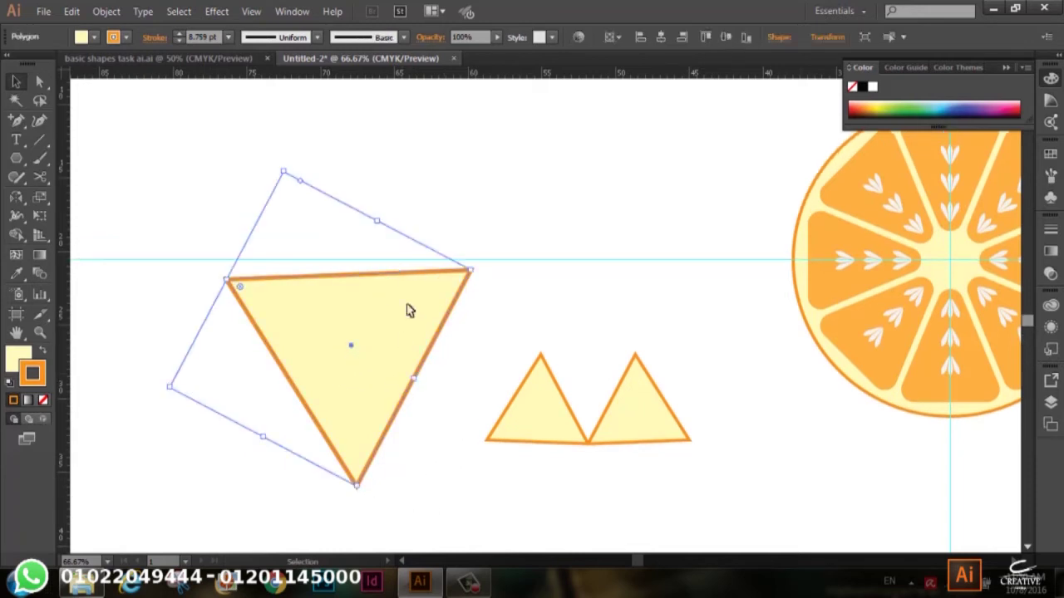
pyautogui.click(826, 36)
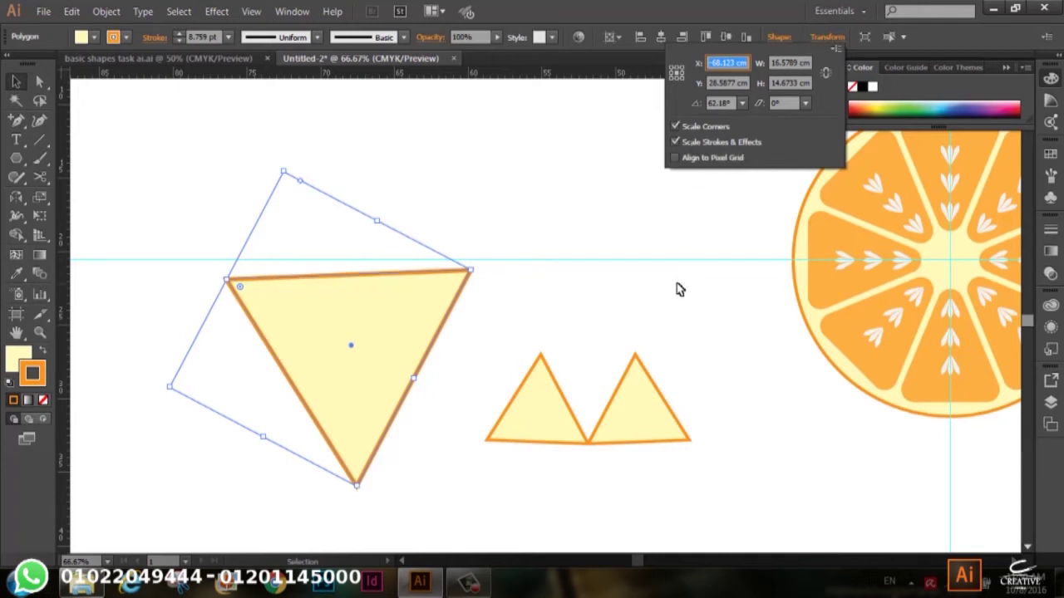
pyautogui.press('Escape')
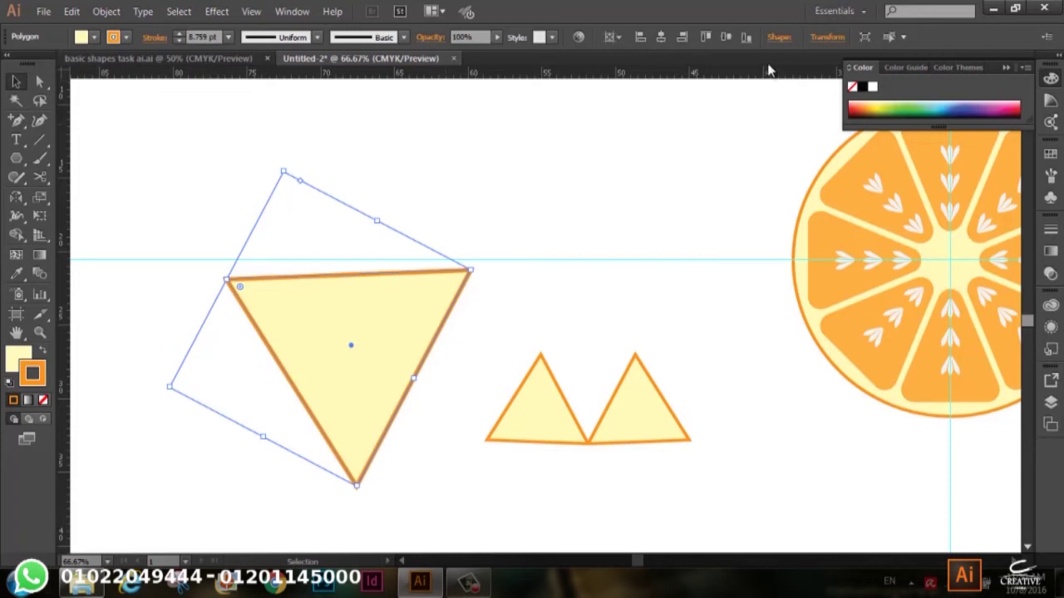
# Change the triangle to a five-sided polygon with 0.2 cm rounded corners.
pyautogui.click(778, 38)
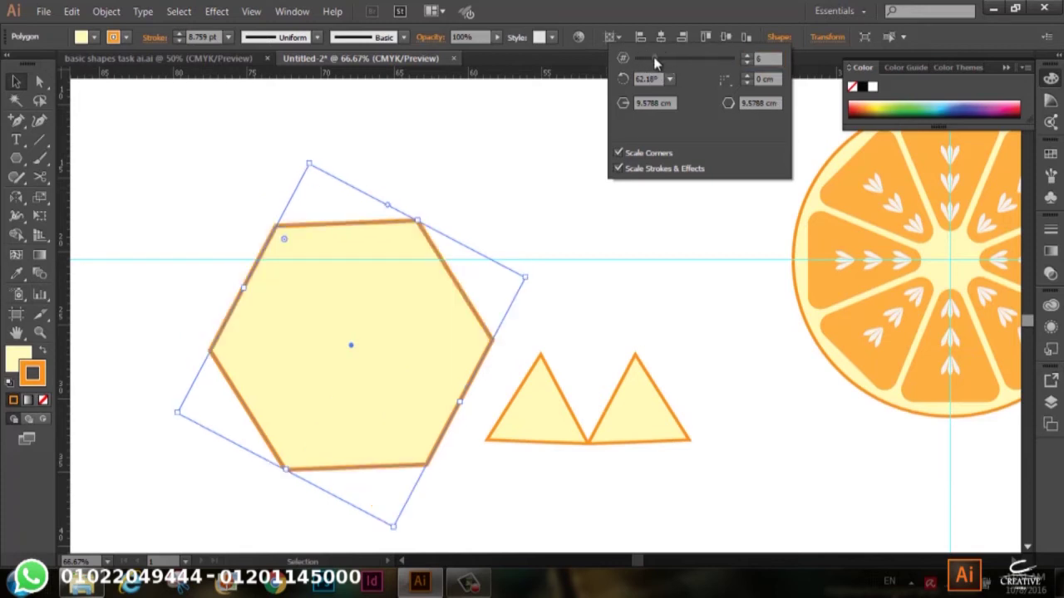
pyautogui.moveTo(626, 58)
pyautogui.mouseDown()
pyautogui.moveTo(687, 59)
pyautogui.moveTo(633, 57)
pyautogui.mouseUp()
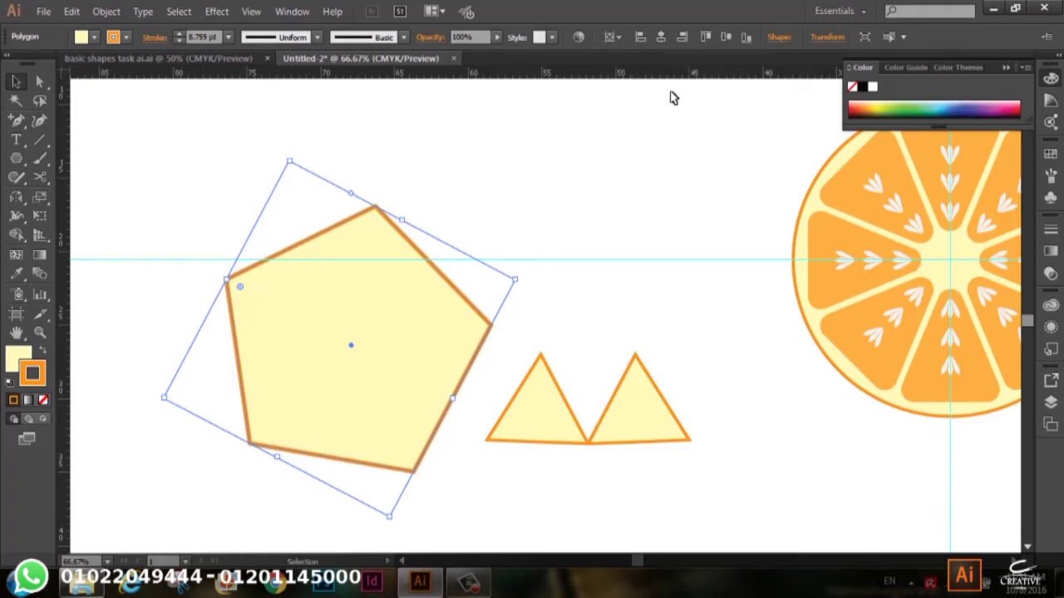
pyautogui.click(779, 37)
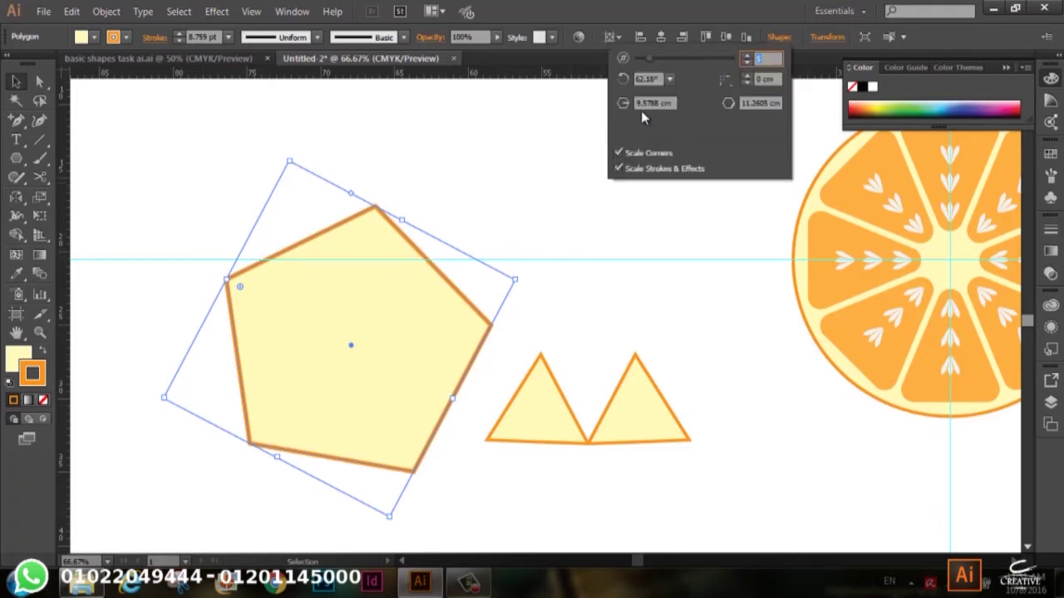
pyautogui.click(747, 76)
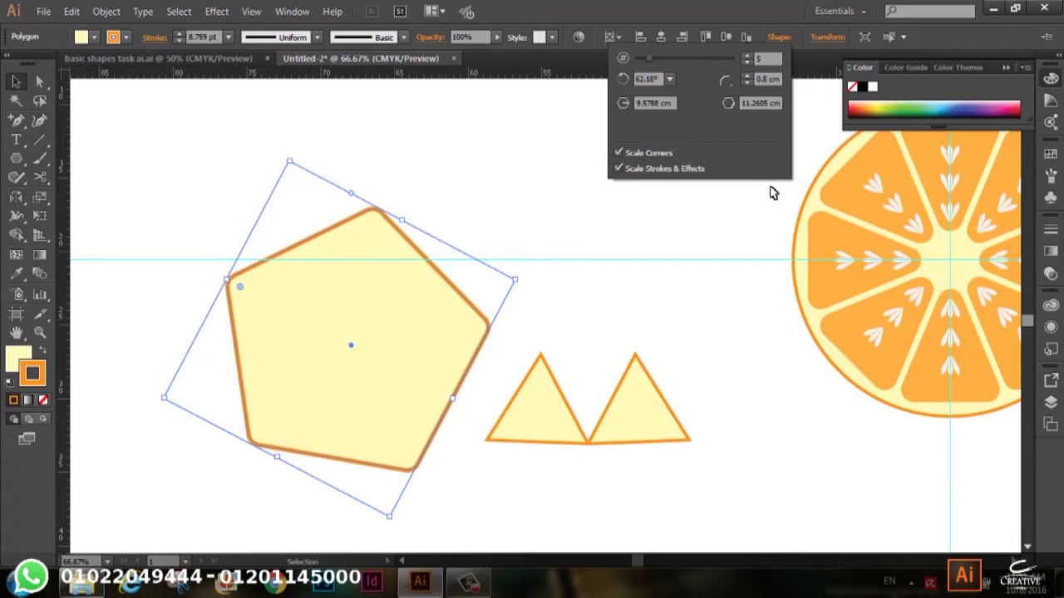
pyautogui.click(16, 161)
# Draw a cream circle beside the triangles and drag its pie widget to cut a wedge.
pyautogui.click(87, 195)
pyautogui.moveTo(566, 141); pyautogui.dragTo(732, 307)
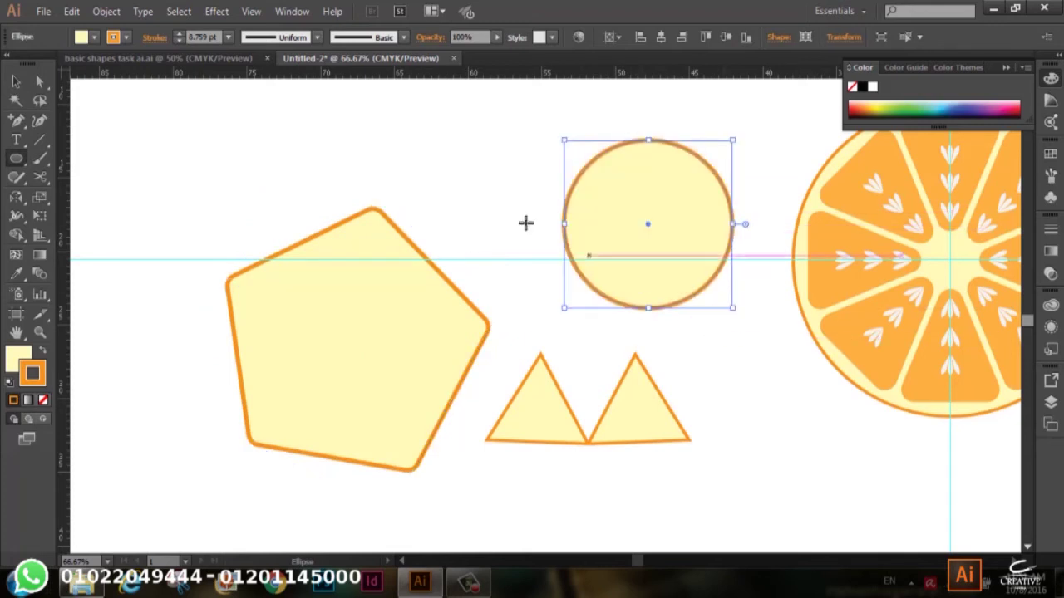
pyautogui.click(16, 80)
pyautogui.moveTo(717, 237); pyautogui.dragTo(602, 172)
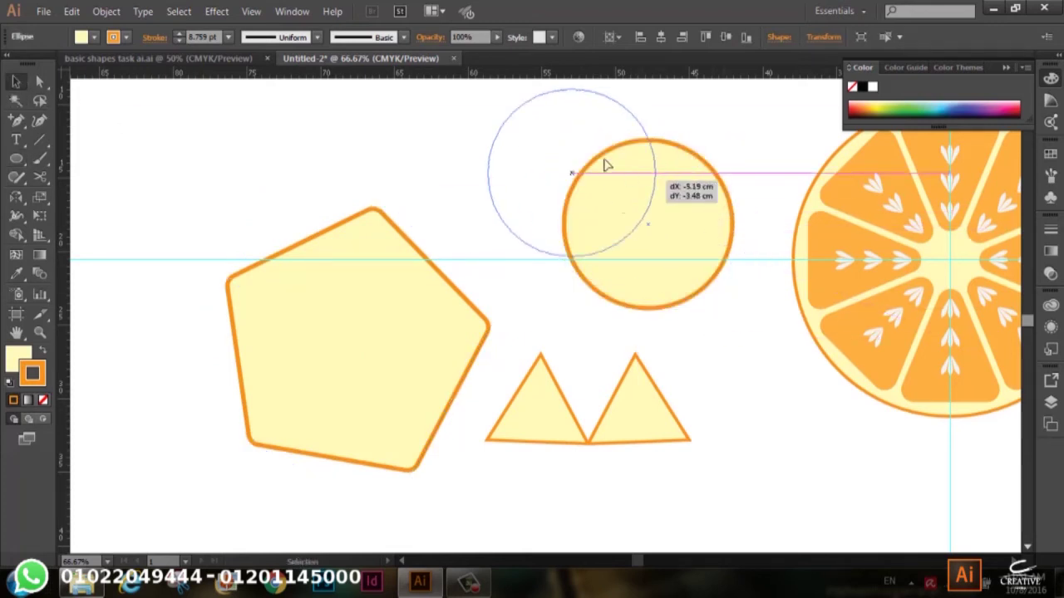
pyautogui.scroll(3, 659, 183)
pyautogui.scroll(1, 659, 183)
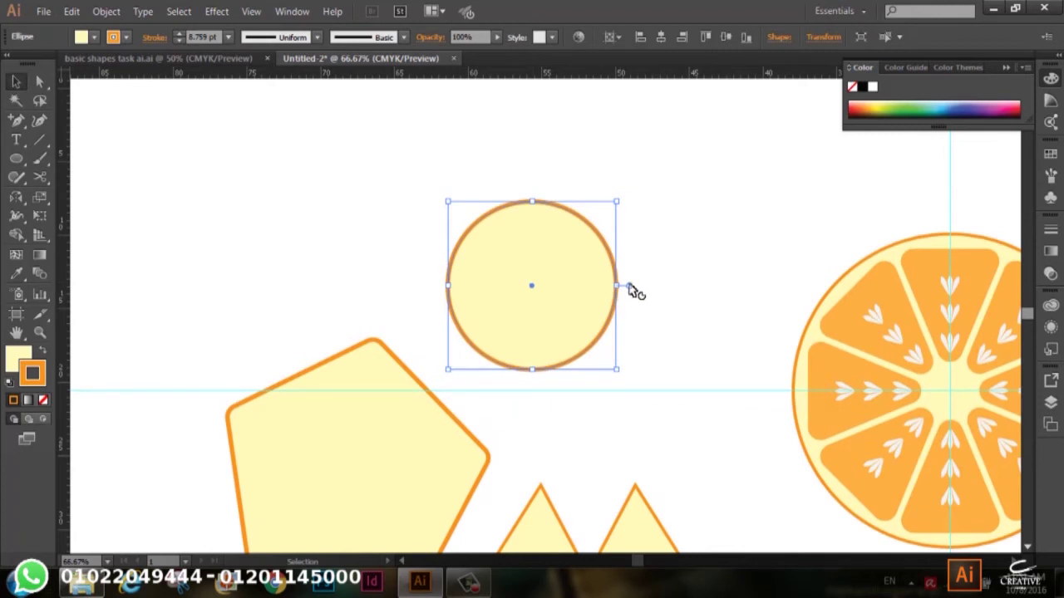
pyautogui.moveTo(631, 289); pyautogui.dragTo(527, 144)
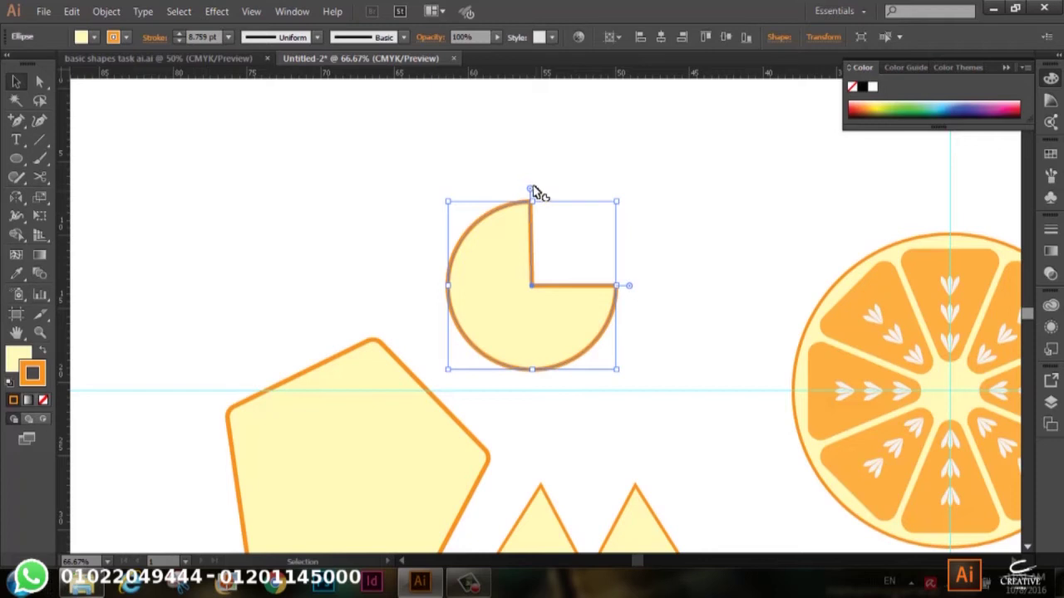
pyautogui.moveTo(531, 189)
pyautogui.mouseDown()
pyautogui.moveTo(453, 279)
pyautogui.moveTo(494, 368)
pyautogui.moveTo(530, 376)
pyautogui.mouseUp()
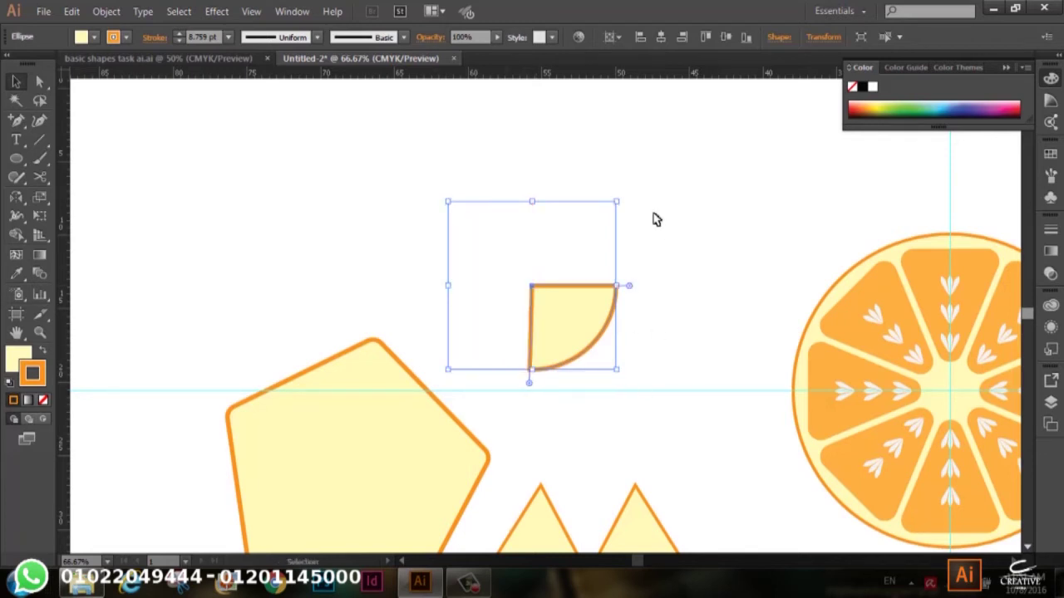
# Adjust the pie end angle and invert it into a 0°–300° pac-man with a 60° gap.
pyautogui.click(777, 38)
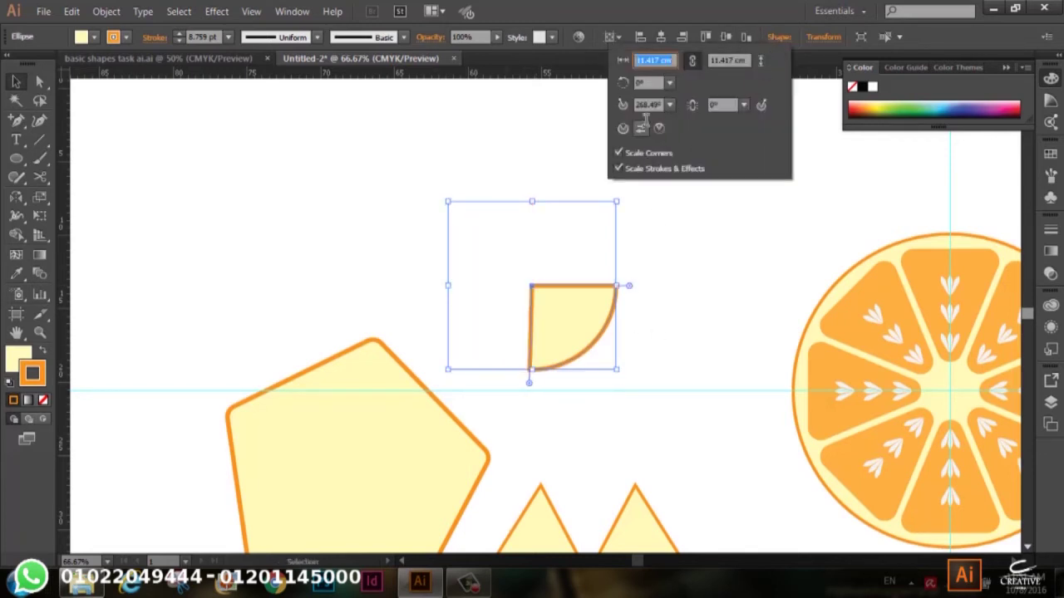
pyautogui.click(670, 104)
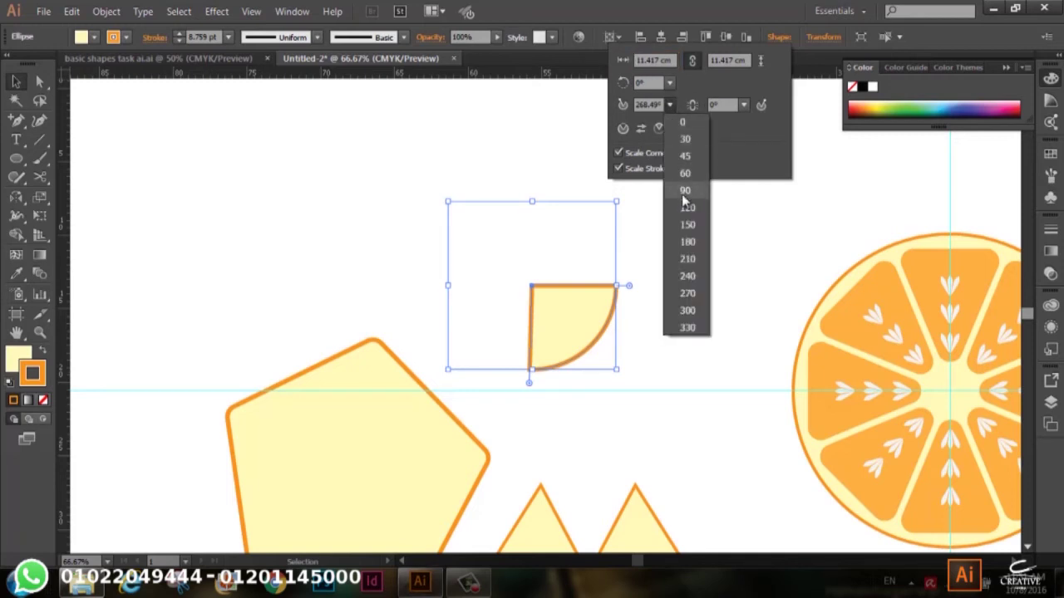
pyautogui.click(681, 241)
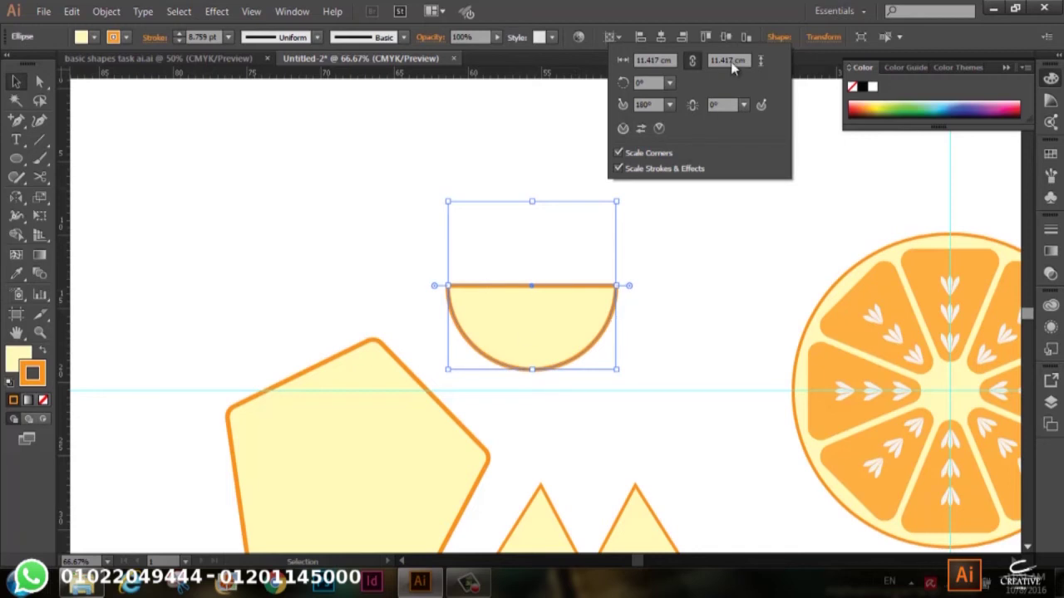
pyautogui.click(670, 104)
pyautogui.click(690, 276)
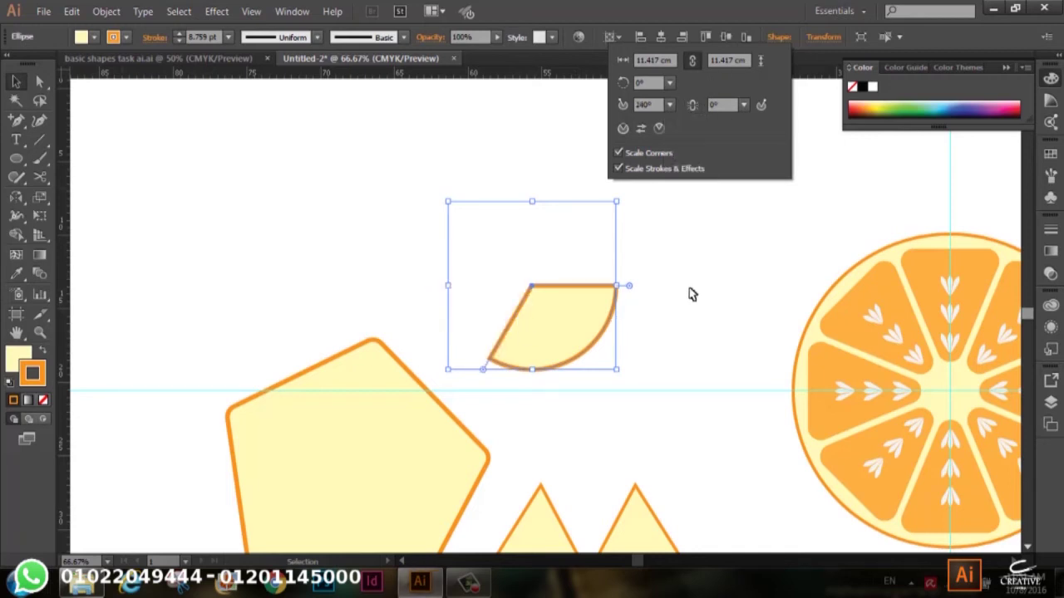
pyautogui.click(670, 105)
pyautogui.click(694, 314)
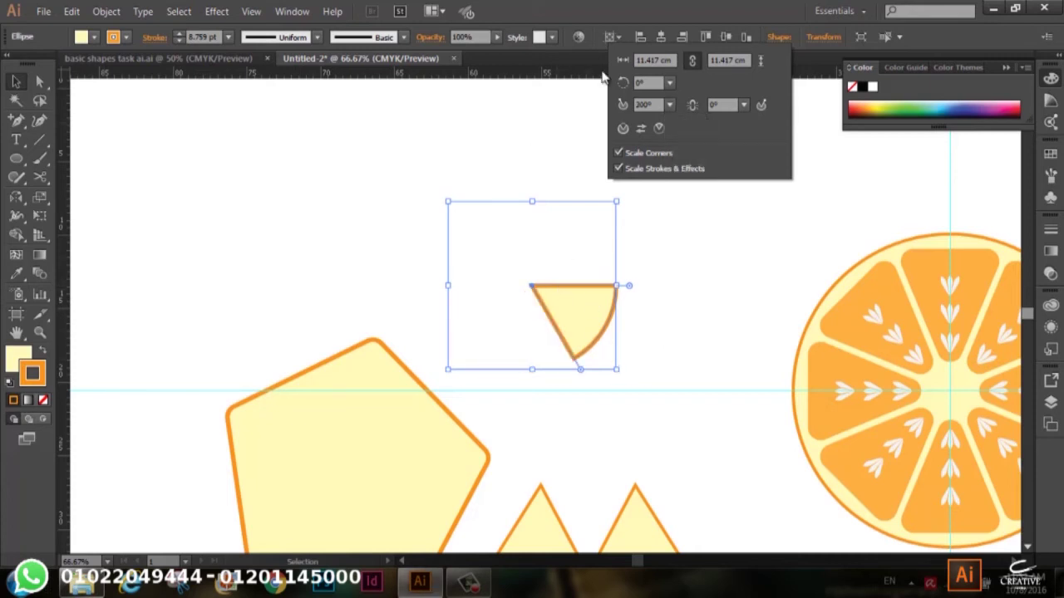
pyautogui.click(640, 129)
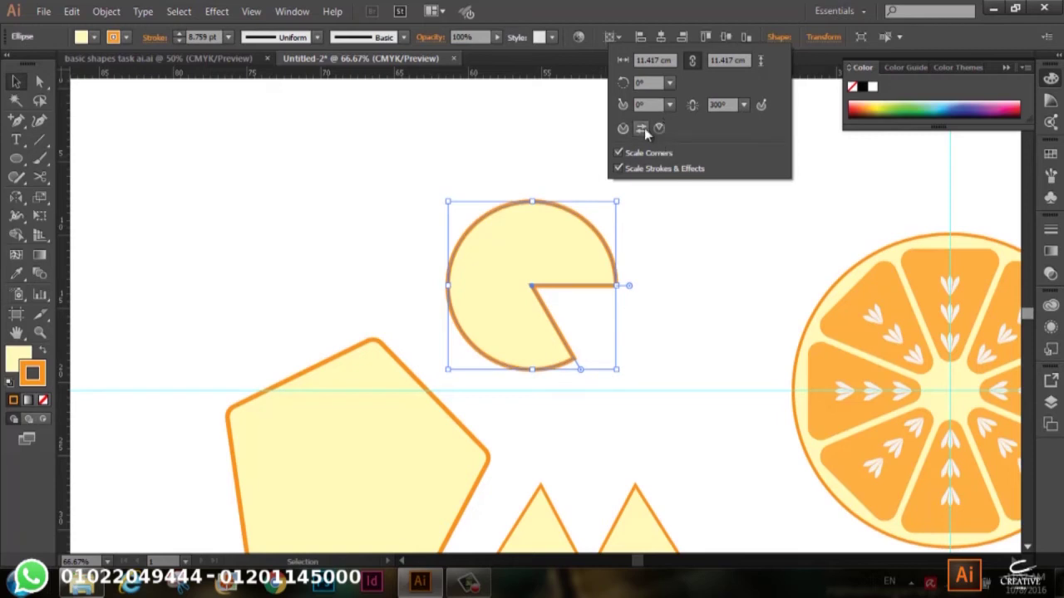
pyautogui.click(643, 129)
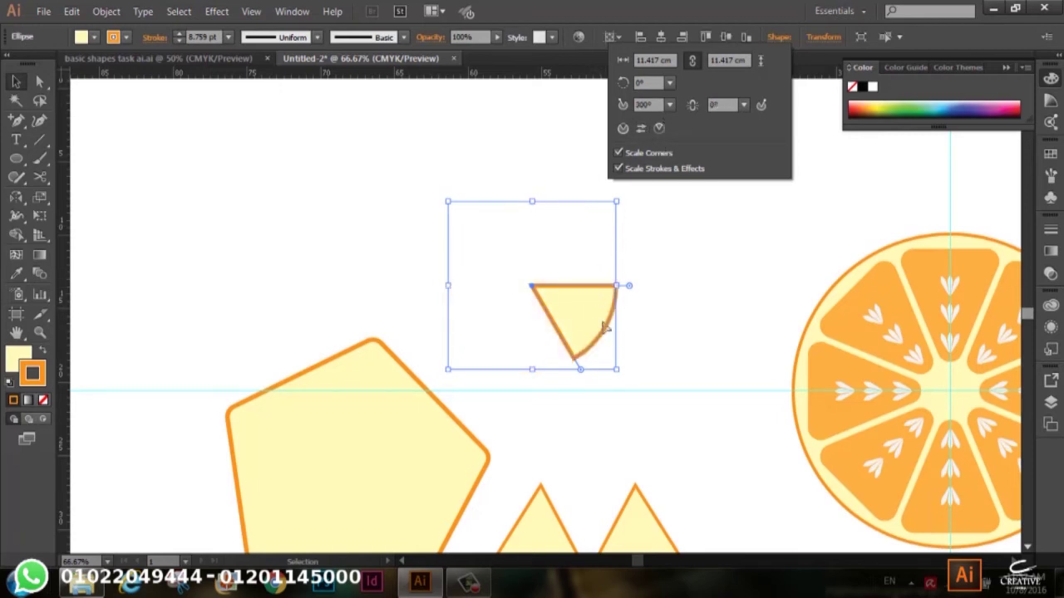
pyautogui.click(638, 131)
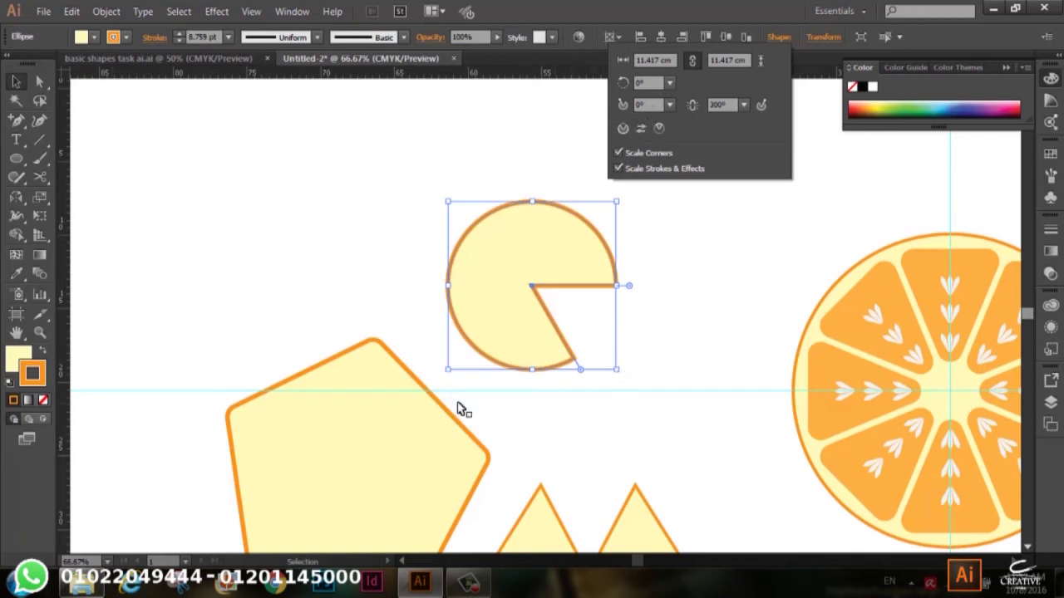
pyautogui.scroll(-3, 464, 410)
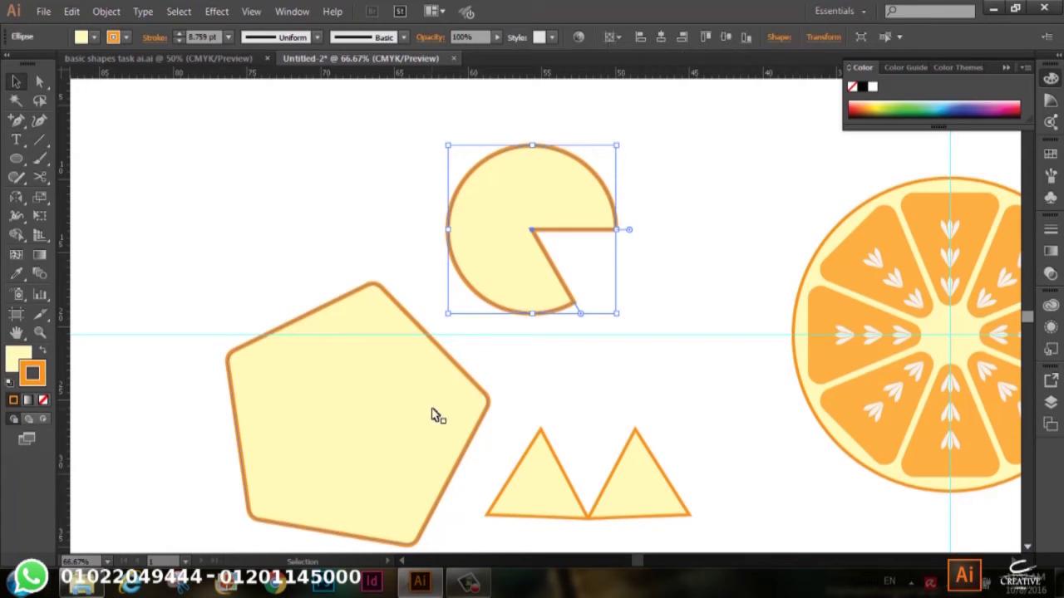
# Draw a small rounded rectangle right of the pentagon and set its angle to 90°.
pyautogui.click(486, 408)
pyautogui.scroll(-5, 573, 324)
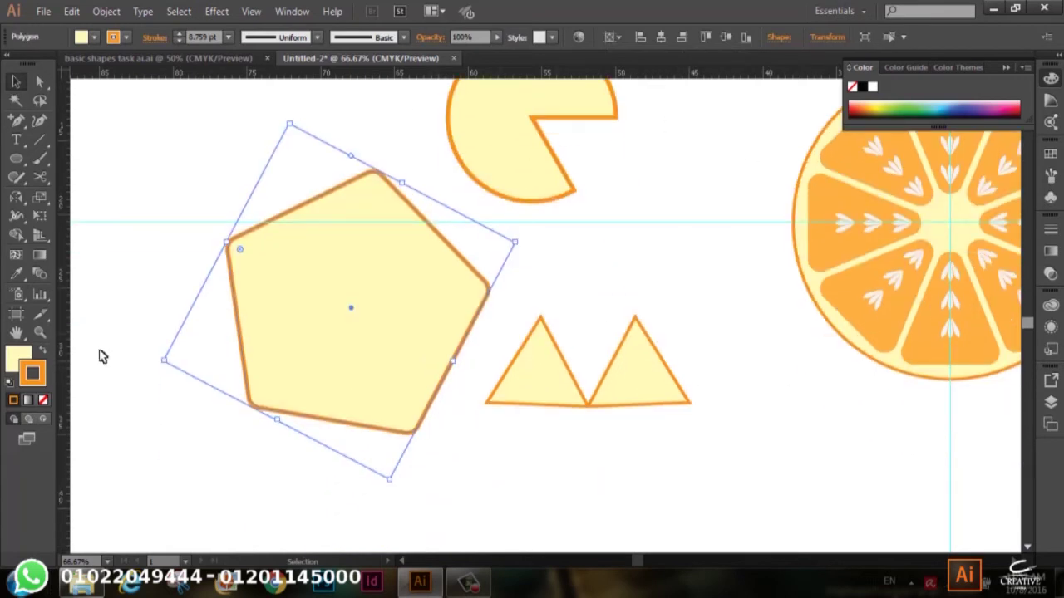
pyautogui.click(18, 162)
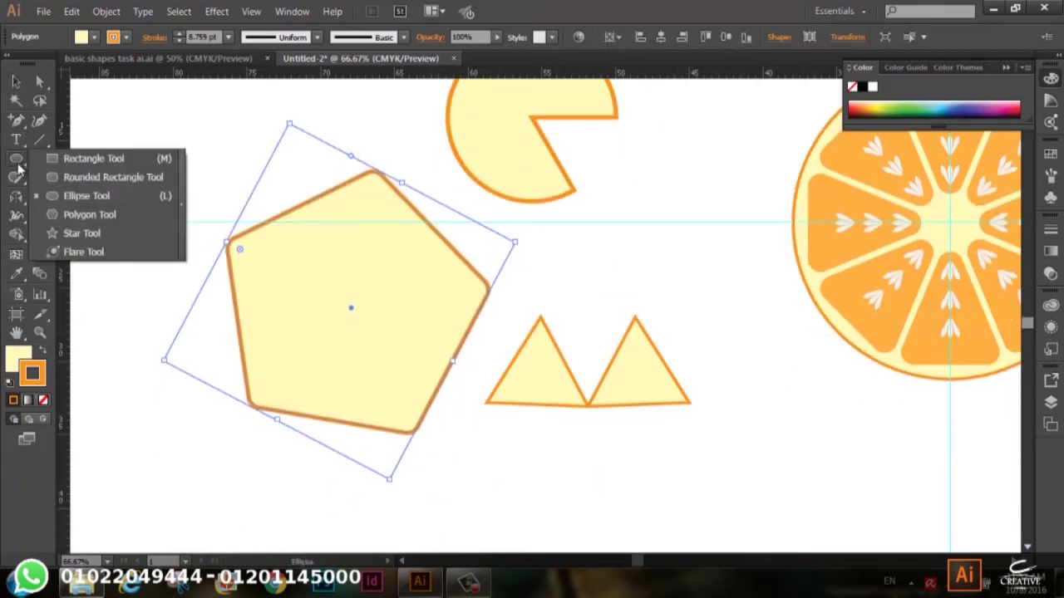
pyautogui.moveTo(17, 166); pyautogui.dragTo(106, 176)
pyautogui.moveTo(626, 173); pyautogui.dragTo(710, 290)
pyautogui.click(16, 82)
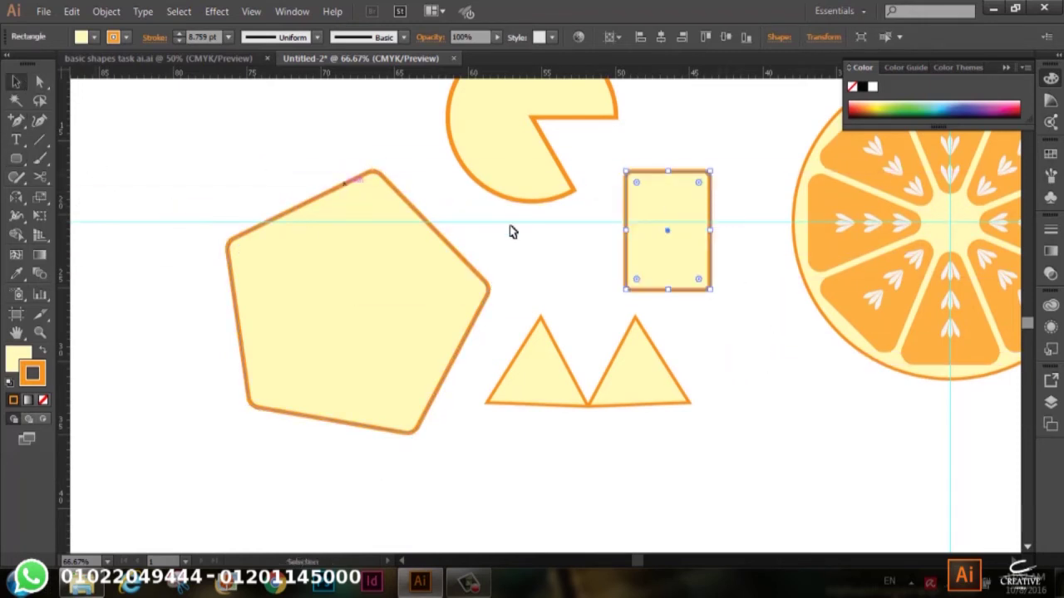
pyautogui.scroll(2, 599, 240)
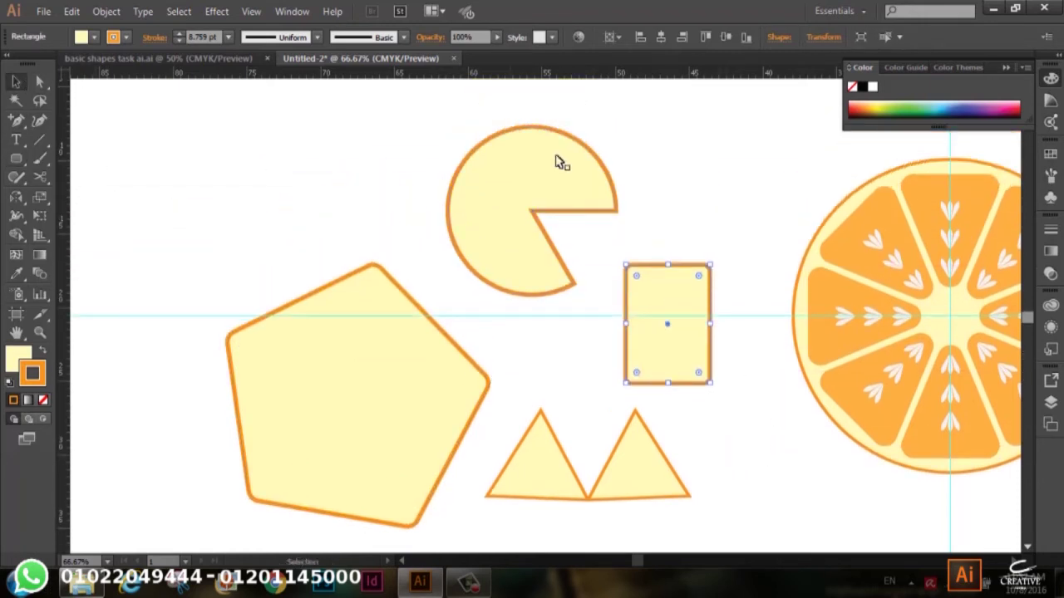
pyautogui.click(778, 38)
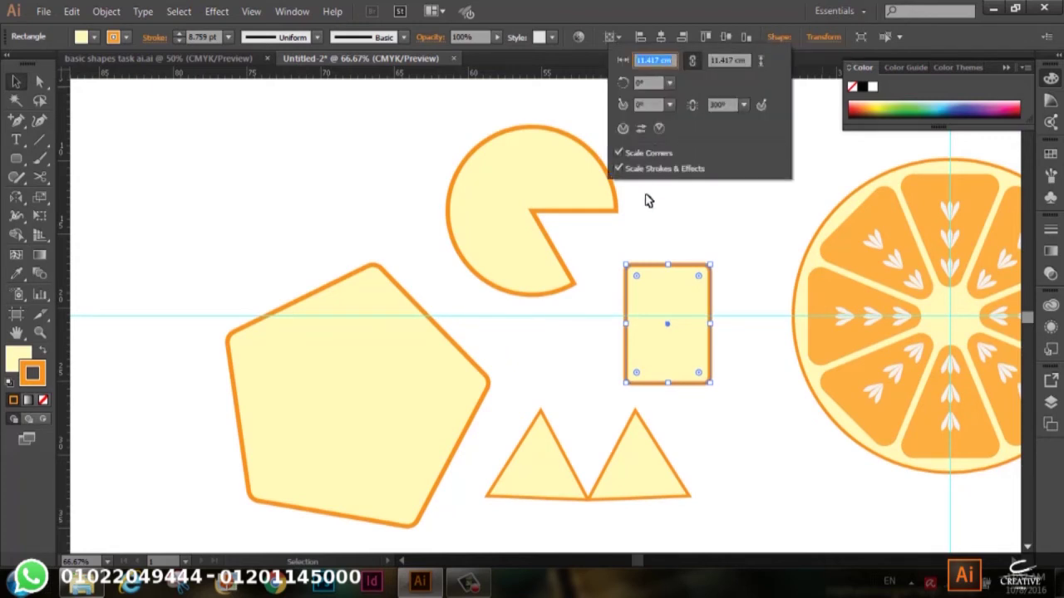
pyautogui.click(669, 106)
pyautogui.click(688, 200)
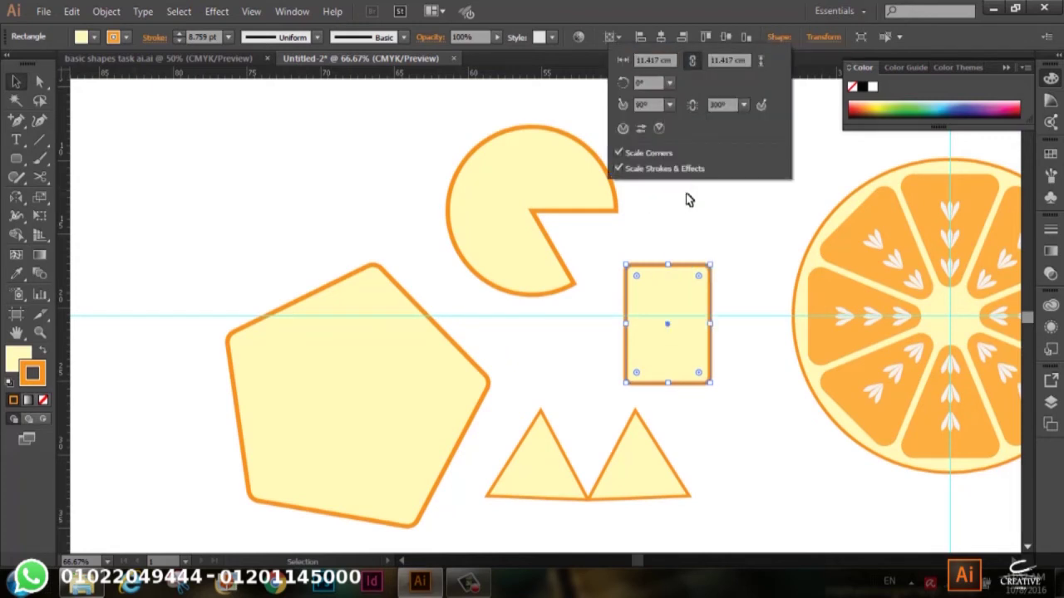
# Move the pac-man shape up and to the left.
pyautogui.click(734, 241)
pyautogui.moveTo(602, 179)
pyautogui.mouseDown()
pyautogui.moveTo(564, 75)
pyautogui.moveTo(602, 191)
pyautogui.mouseUp()
pyautogui.scroll(3, 629, 219)
pyautogui.moveTo(606, 269); pyautogui.dragTo(579, 221)
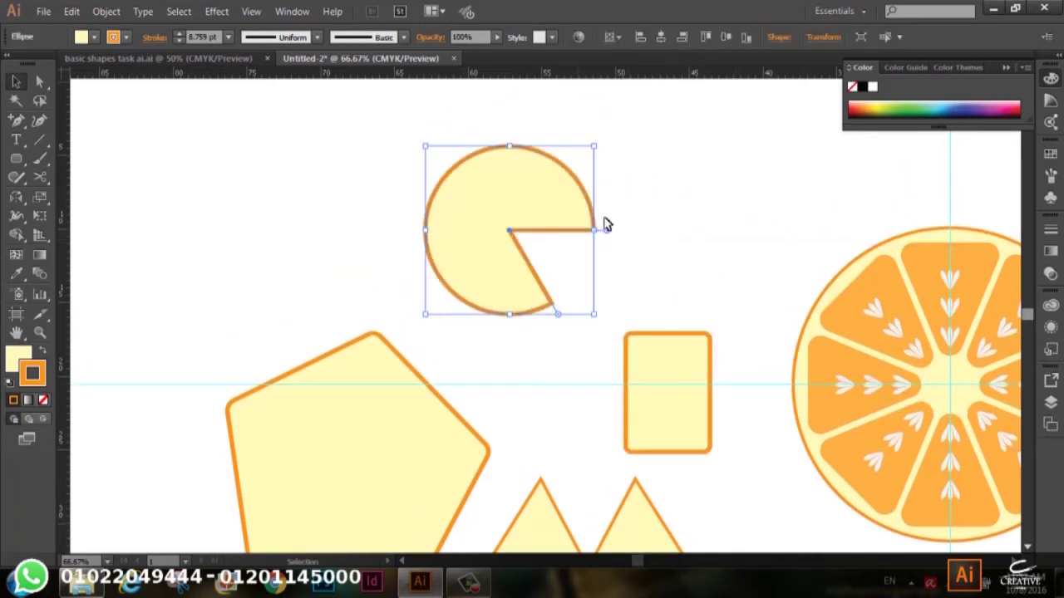
pyautogui.click(655, 216)
pyautogui.scroll(-3, 667, 218)
# Marquee-select and delete the pac-man, pentagon, rounded rectangle and triangles, then view the empty canvas.
pyautogui.scroll(-3, 665, 241)
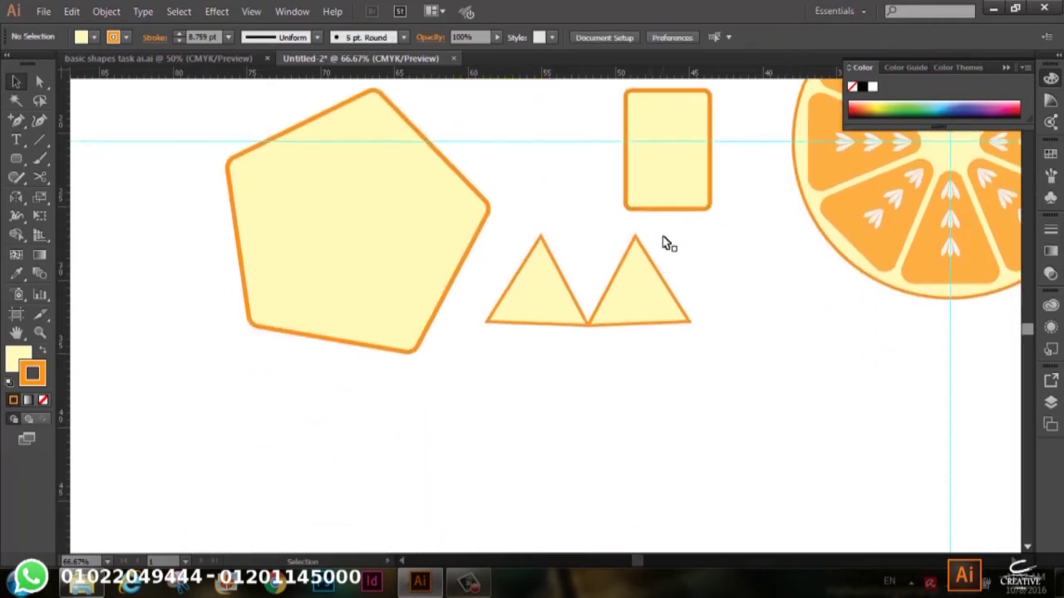
pyautogui.scroll(-3, 681, 274)
pyautogui.moveTo(855, 283); pyautogui.dragTo(817, 525)
pyautogui.moveTo(674, 103); pyautogui.dragTo(302, 468)
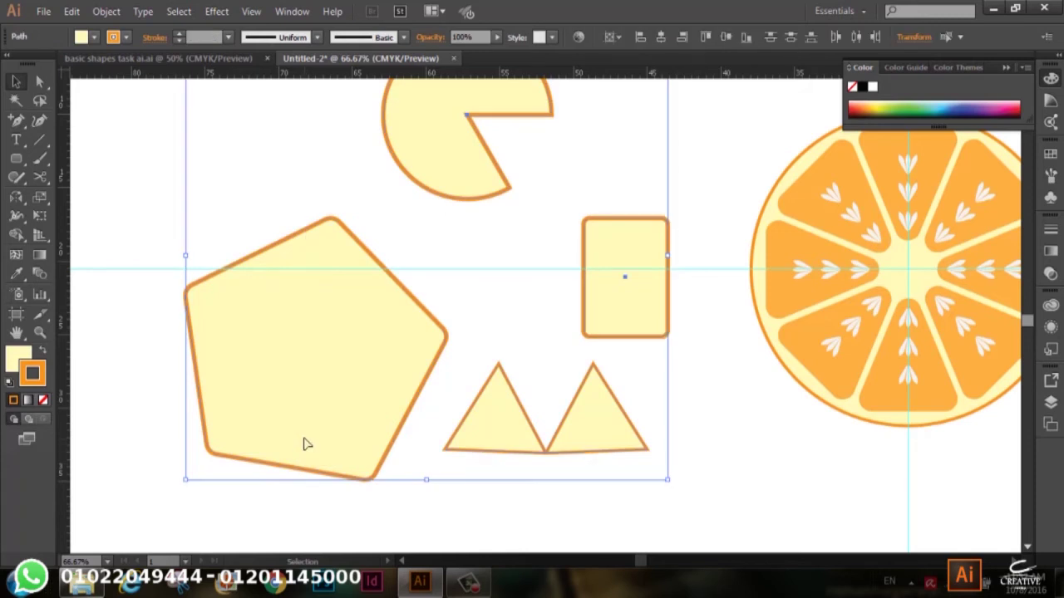
pyautogui.press('Delete')
pyautogui.moveTo(375, 268); pyautogui.dragTo(482, 247)
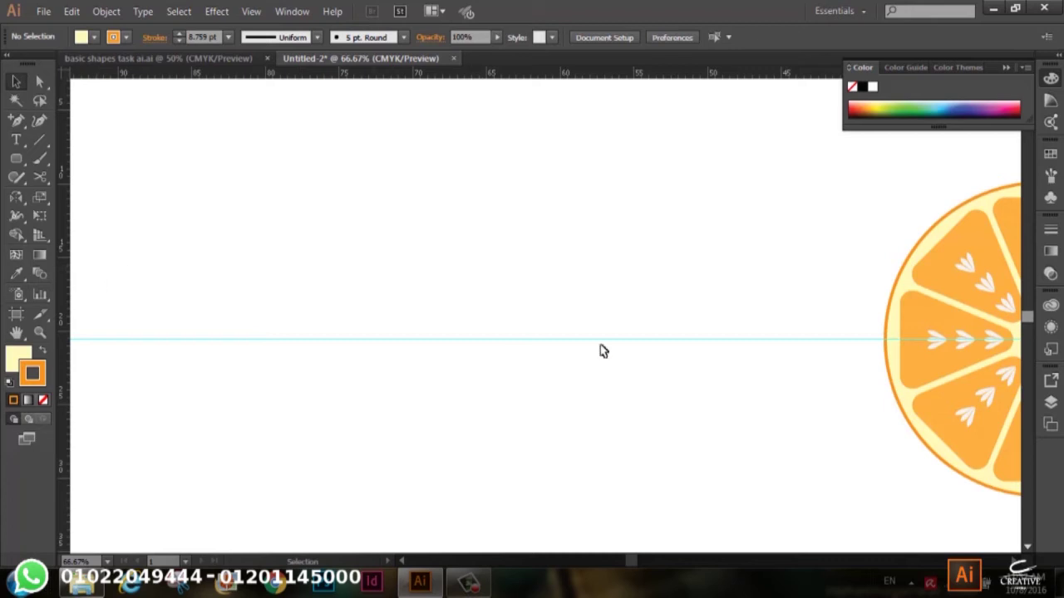
# Draw a circle on the empty canvas with the Ellipse Tool.
pyautogui.click(17, 158)
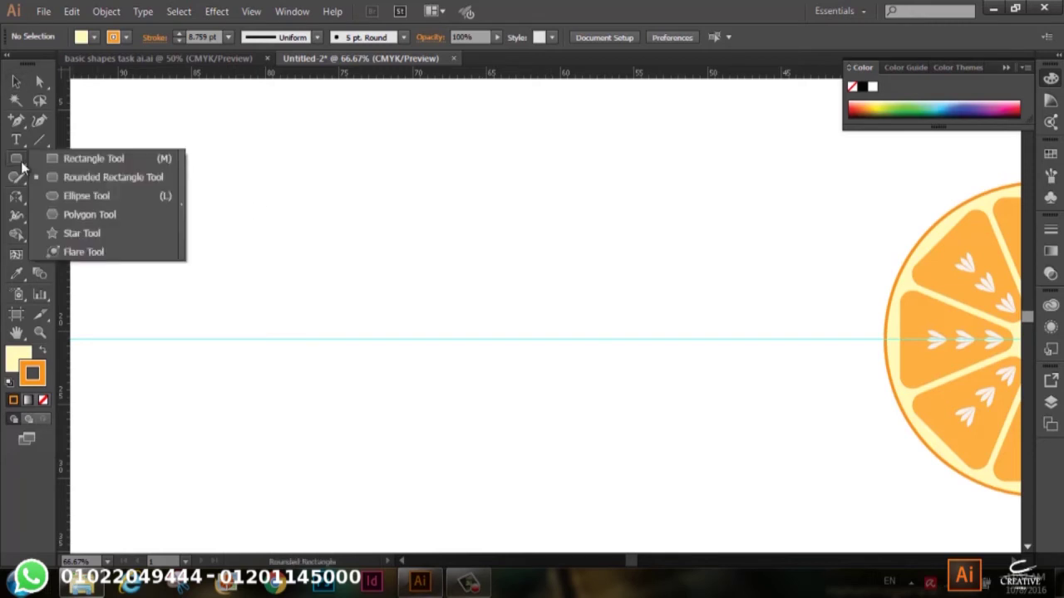
pyautogui.click(97, 200)
pyautogui.moveTo(314, 134); pyautogui.dragTo(516, 341)
pyautogui.click(16, 81)
pyautogui.click(170, 156)
pyautogui.click(411, 225)
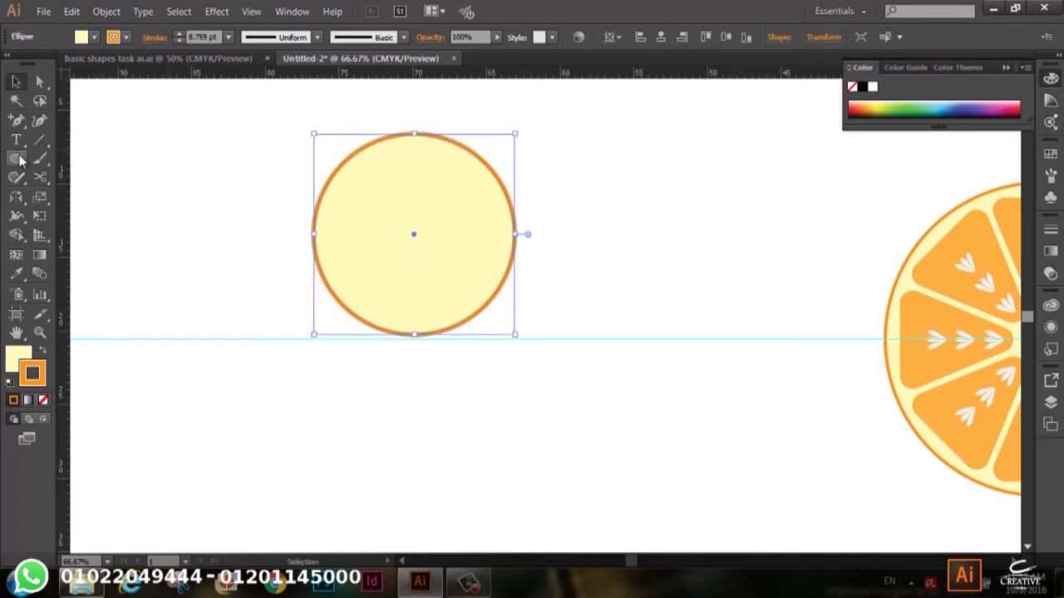
# Draw a wide rectangle below the circle and fill it crimson red.
pyautogui.moveTo(15, 159); pyautogui.dragTo(114, 216)
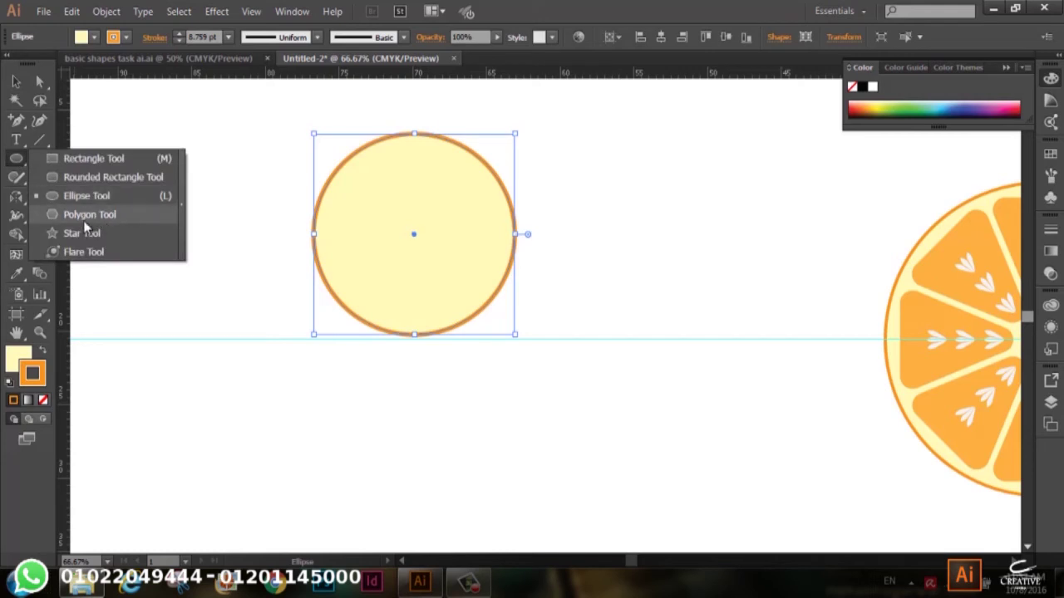
pyautogui.click(74, 158)
pyautogui.moveTo(238, 378)
pyautogui.mouseDown()
pyautogui.moveTo(556, 510)
pyautogui.moveTo(574, 481)
pyautogui.mouseUp()
pyautogui.click(16, 81)
pyautogui.click(696, 356)
pyautogui.click(574, 418)
pyautogui.click(93, 37)
pyautogui.click(124, 70)
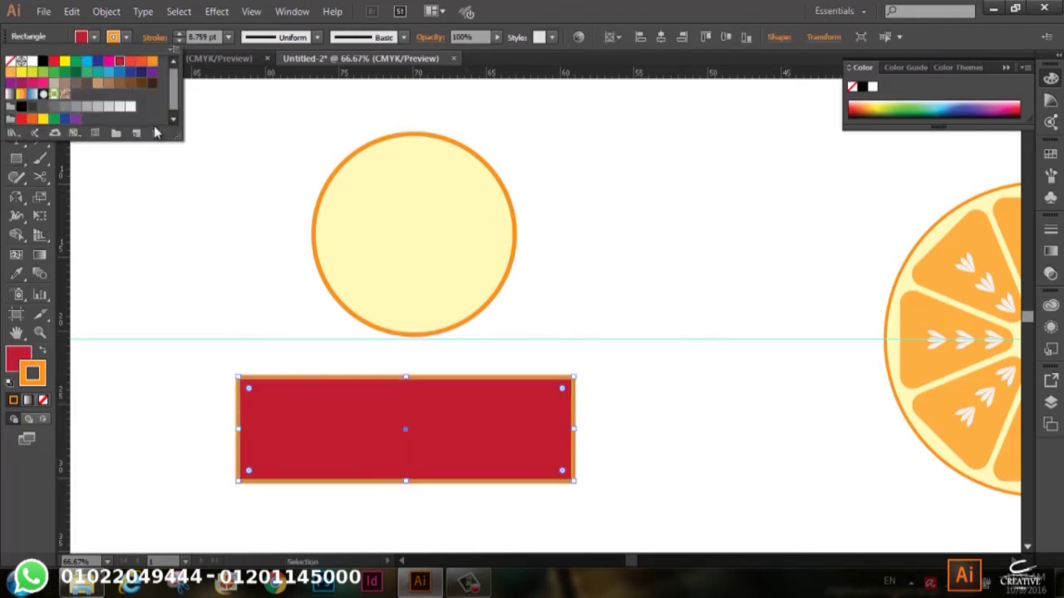
pyautogui.click(202, 188)
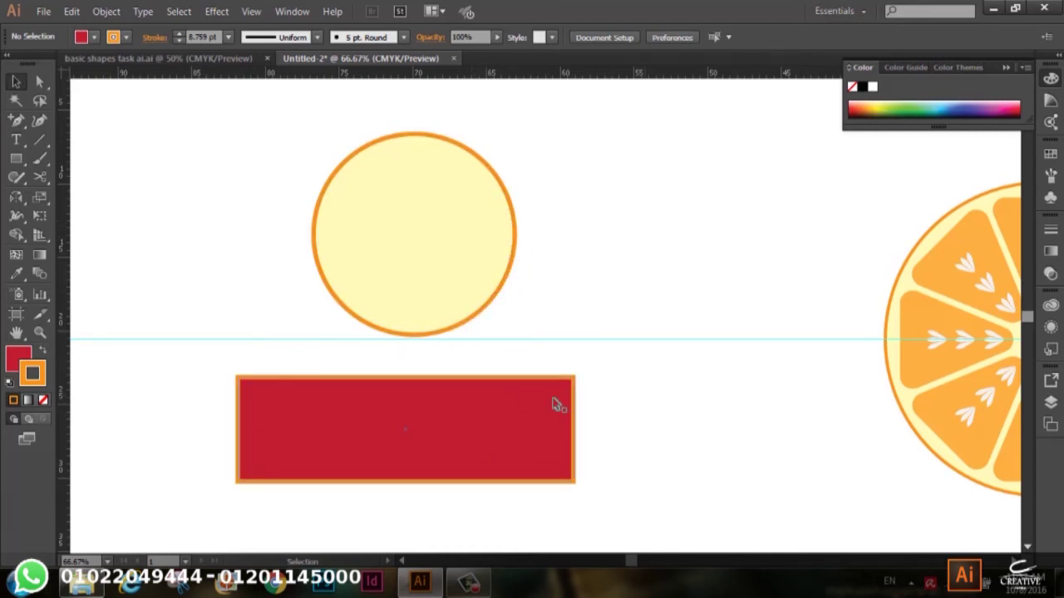
# Move the circle down and centre it over the red rectangle.
pyautogui.moveTo(418, 192); pyautogui.dragTo(409, 396)
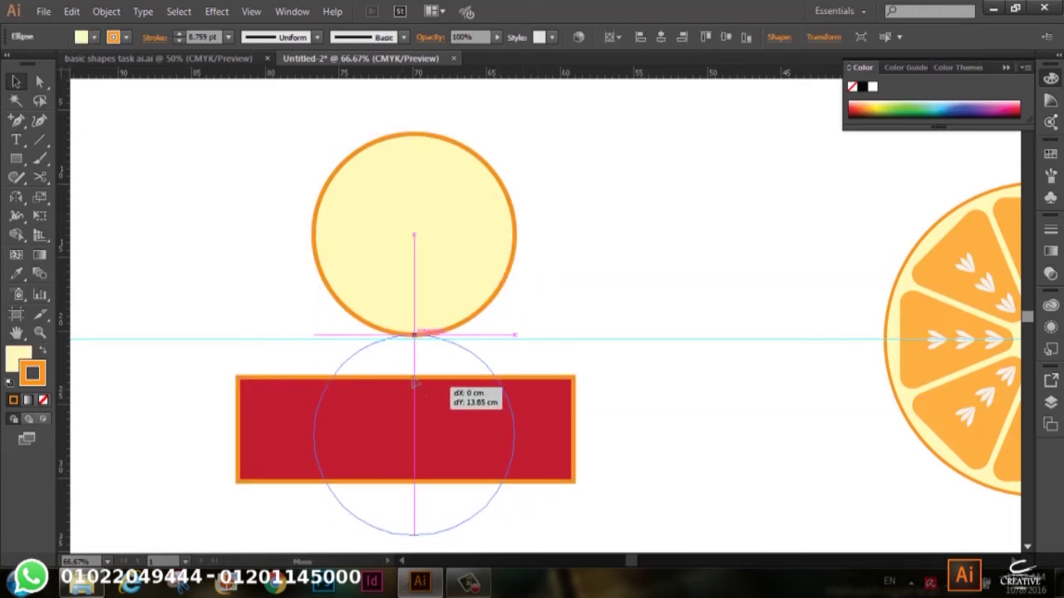
pyautogui.moveTo(409, 396); pyautogui.dragTo(422, 390)
pyautogui.click(632, 362)
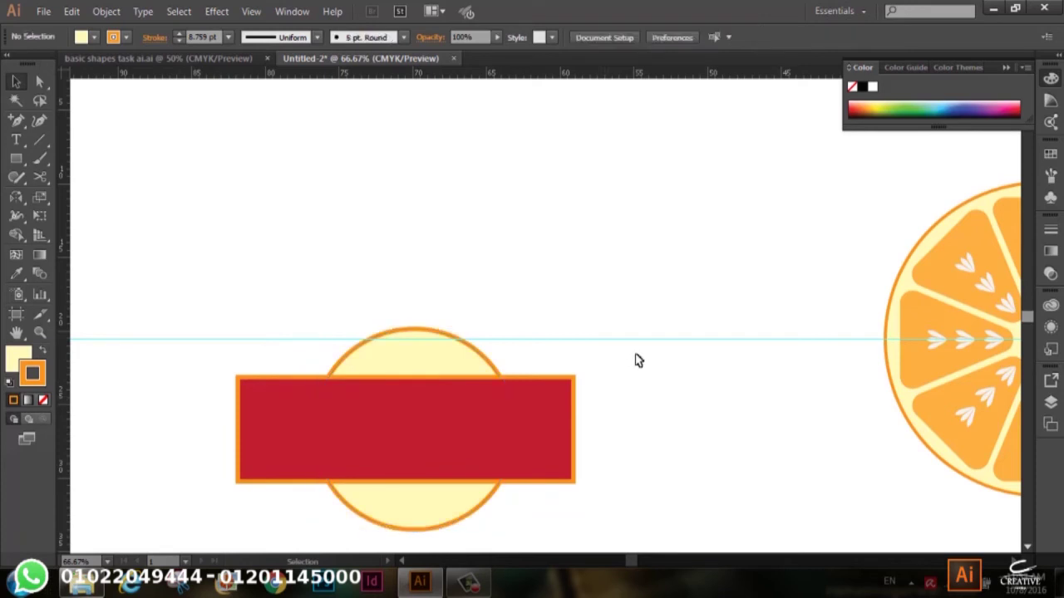
pyautogui.scroll(-3, 628, 364)
pyautogui.scroll(-1, 624, 366)
pyautogui.moveTo(354, 394); pyautogui.dragTo(351, 397)
pyautogui.moveTo(411, 269)
pyautogui.mouseDown()
pyautogui.moveTo(410, 380)
pyautogui.moveTo(414, 369)
pyautogui.mouseUp()
pyautogui.click(607, 253)
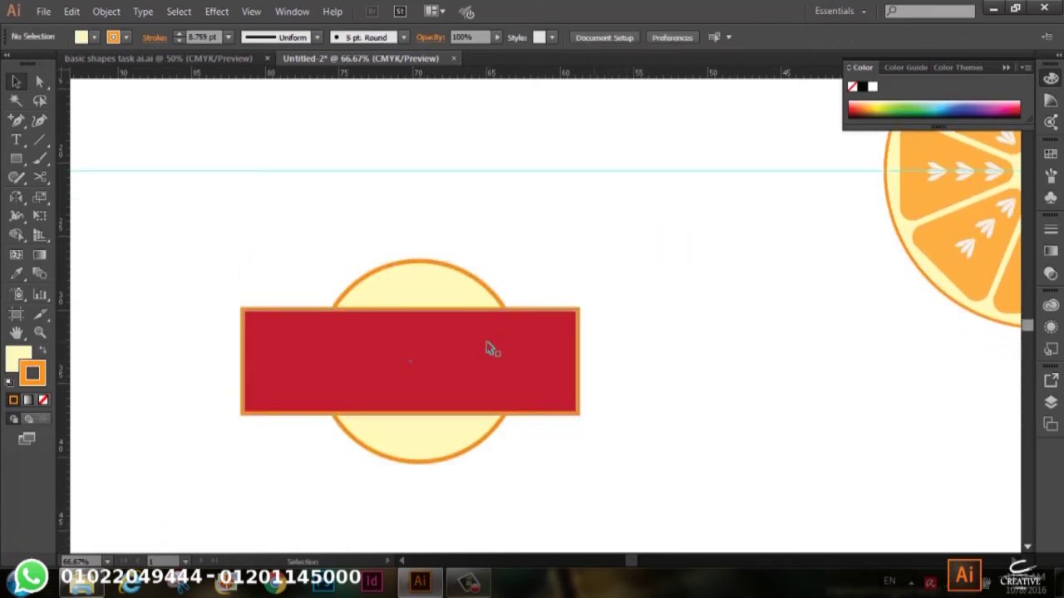
# Bring the circle forward in front of the rectangle, then select both shapes.
pyautogui.click(476, 341)
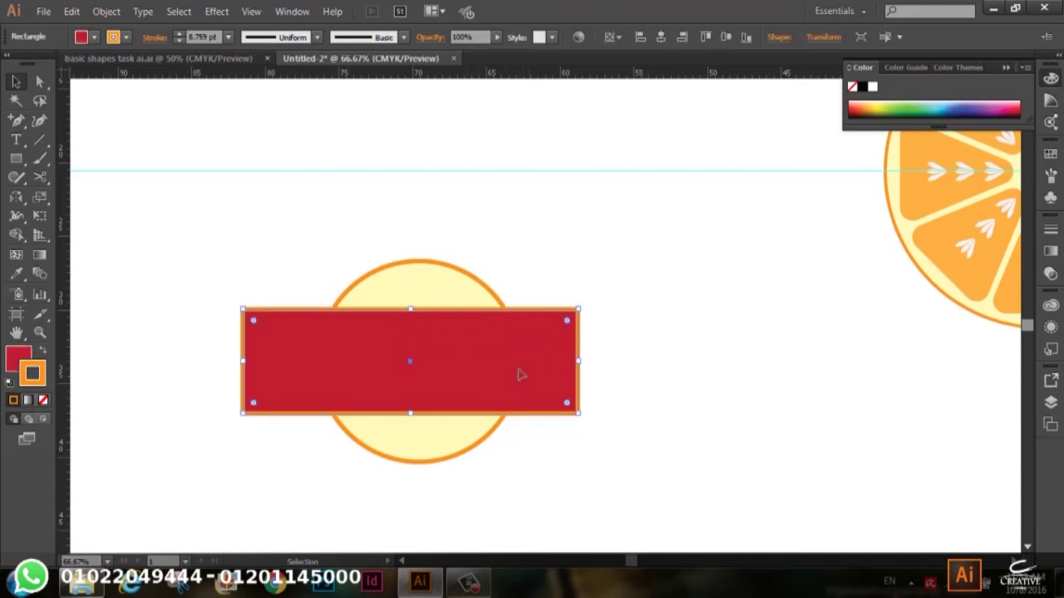
pyautogui.click(462, 273)
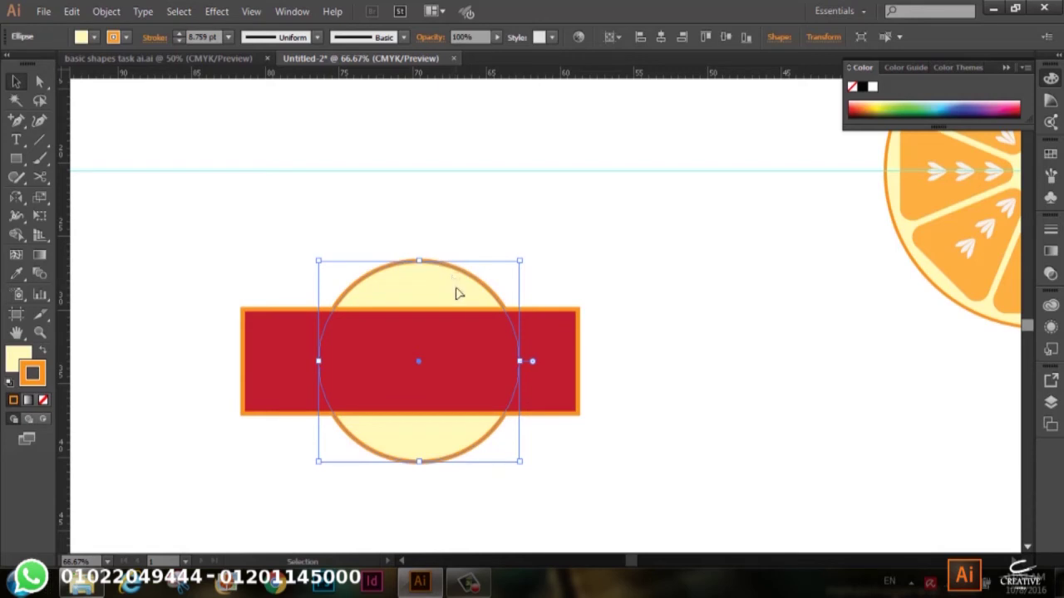
pyautogui.rightClick(458, 292)
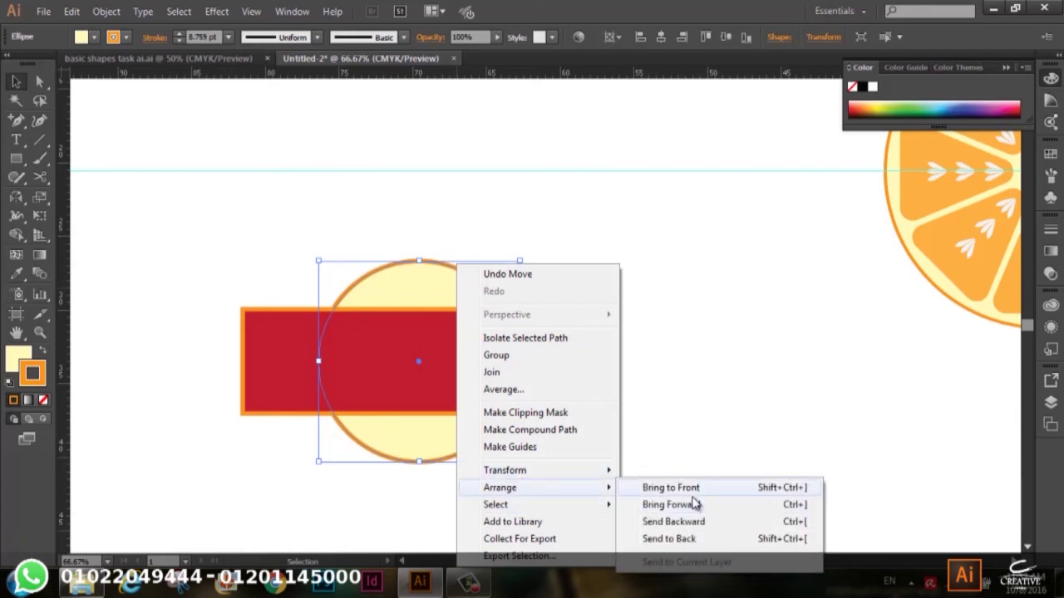
pyautogui.click(695, 505)
pyautogui.click(310, 379)
pyautogui.click(398, 310)
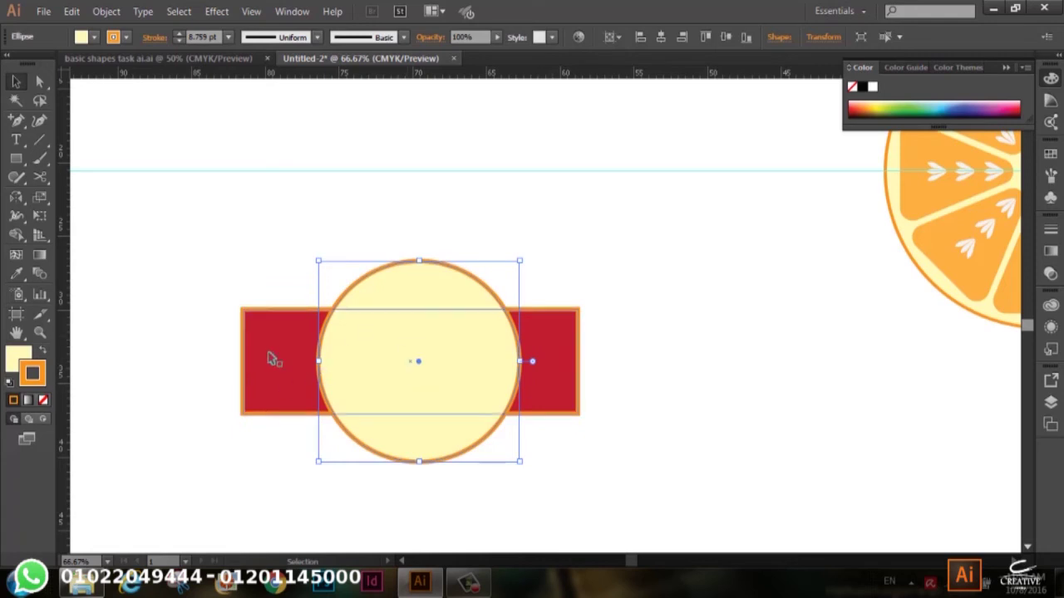
pyautogui.moveTo(216, 265); pyautogui.dragTo(456, 474)
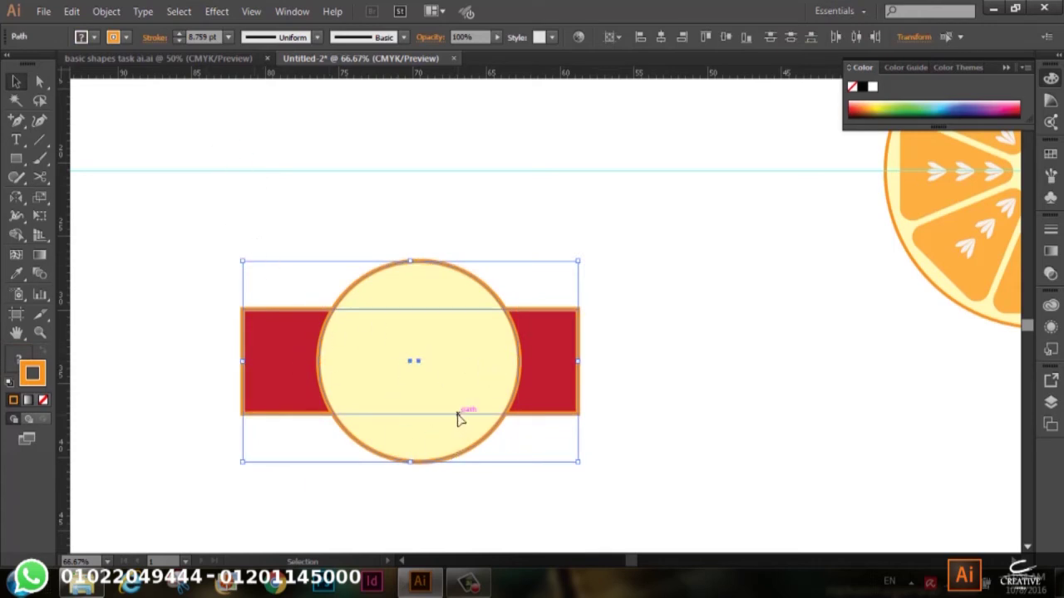
# Clip the rectangle inside the circle with Ctrl+7 and check the clip group.
pyautogui.press('a')
pyautogui.hotkey('ctrl', '7')
pyautogui.press('v')
pyautogui.click(588, 247)
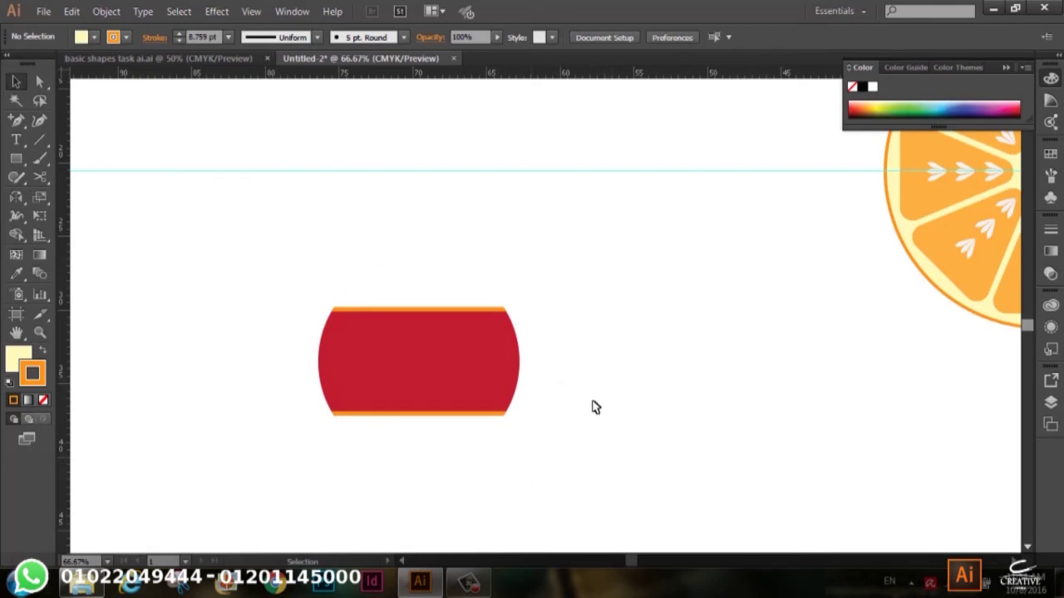
pyautogui.click(482, 362)
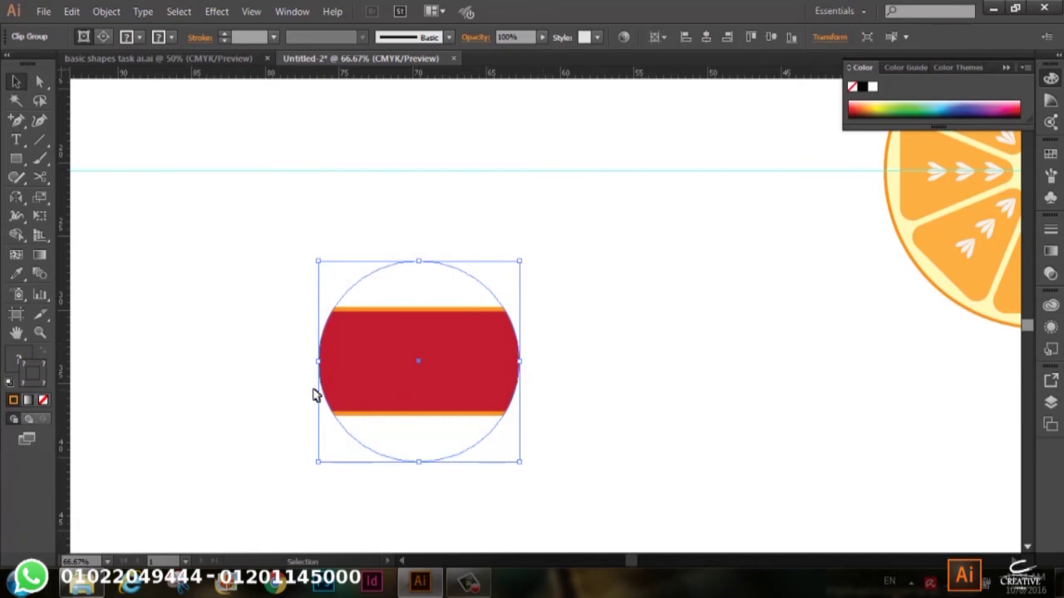
pyautogui.click(246, 394)
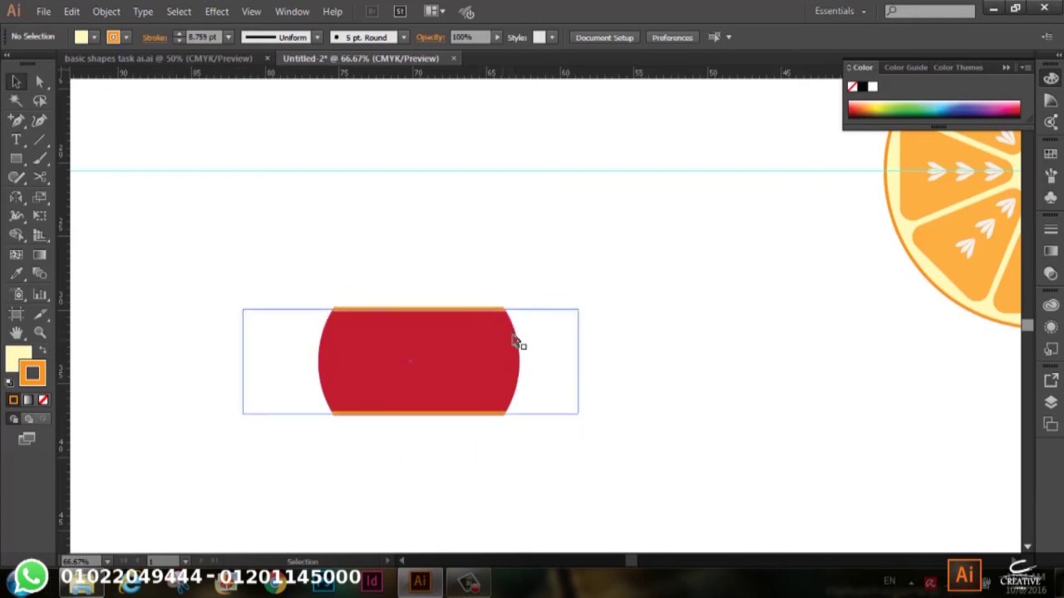
pyautogui.click(517, 349)
pyautogui.click(513, 311)
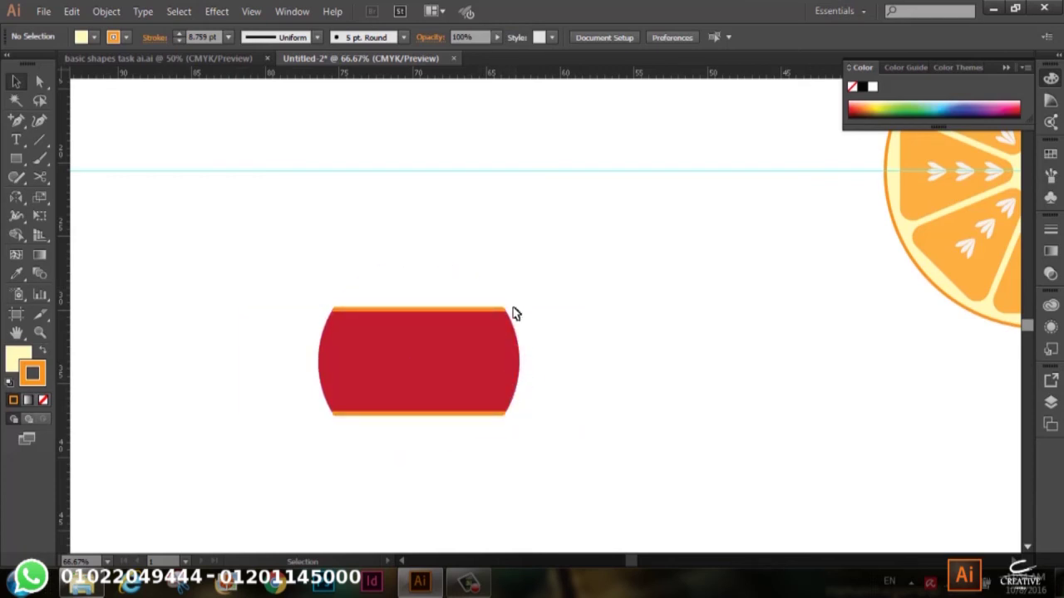
pyautogui.click(432, 262)
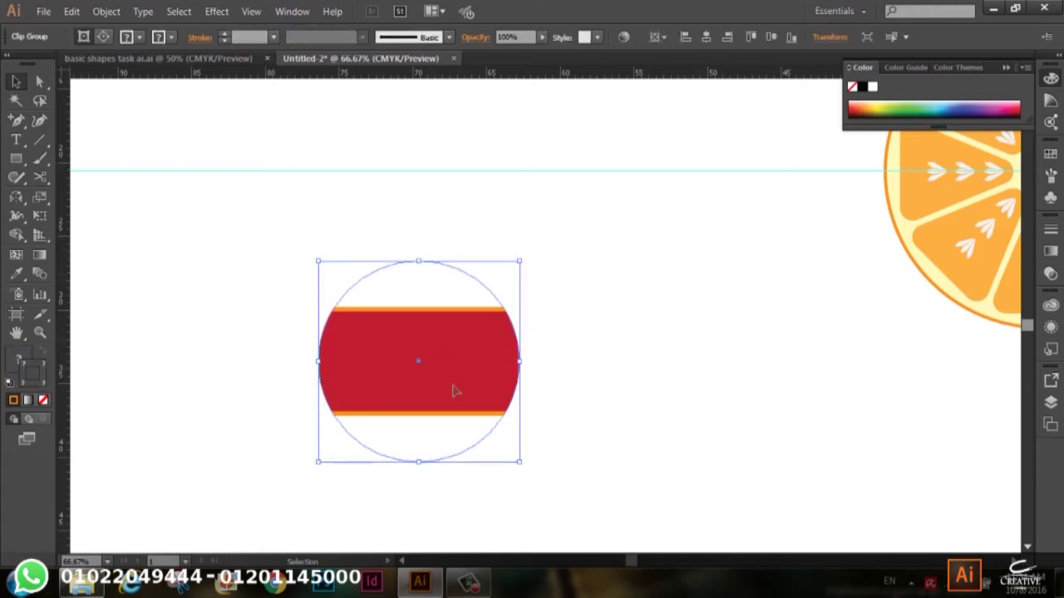
pyautogui.click(644, 300)
# Zoom and scroll to review the clipped shape and browse the Object menu without choosing.
pyautogui.hotkey('ctrl', '-')
pyautogui.hotkey('ctrl', '-')
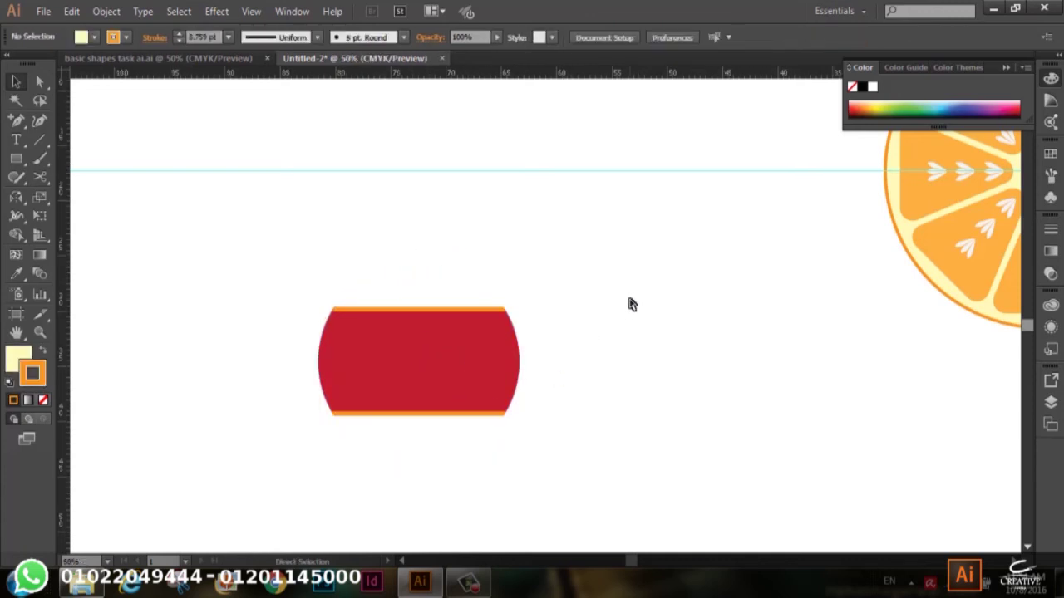
pyautogui.hotkey('ctrl', '+')
pyautogui.hotkey('ctrl', '+')
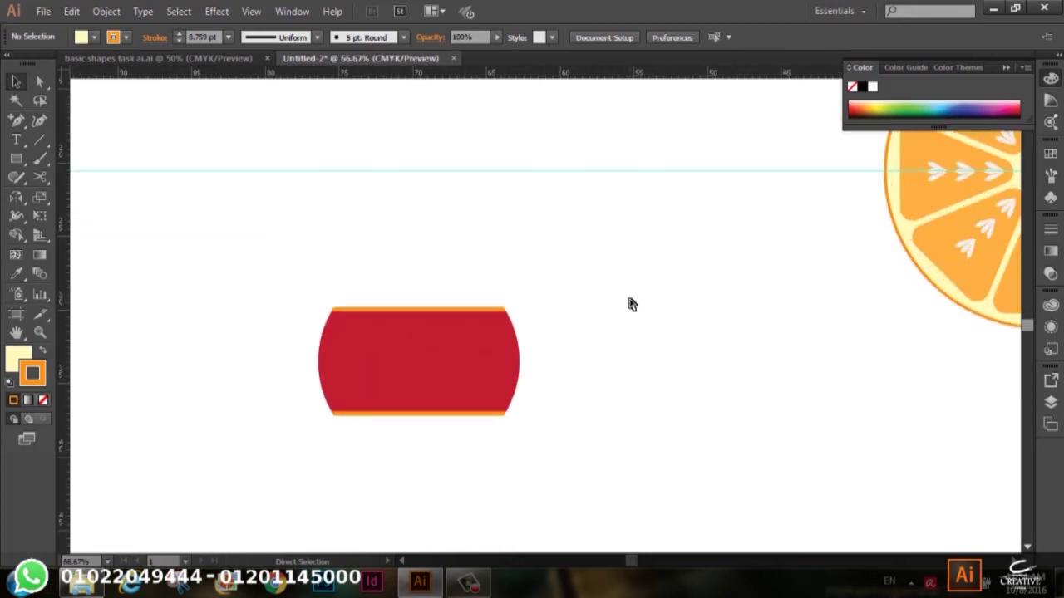
pyautogui.scroll(-1, 544, 288)
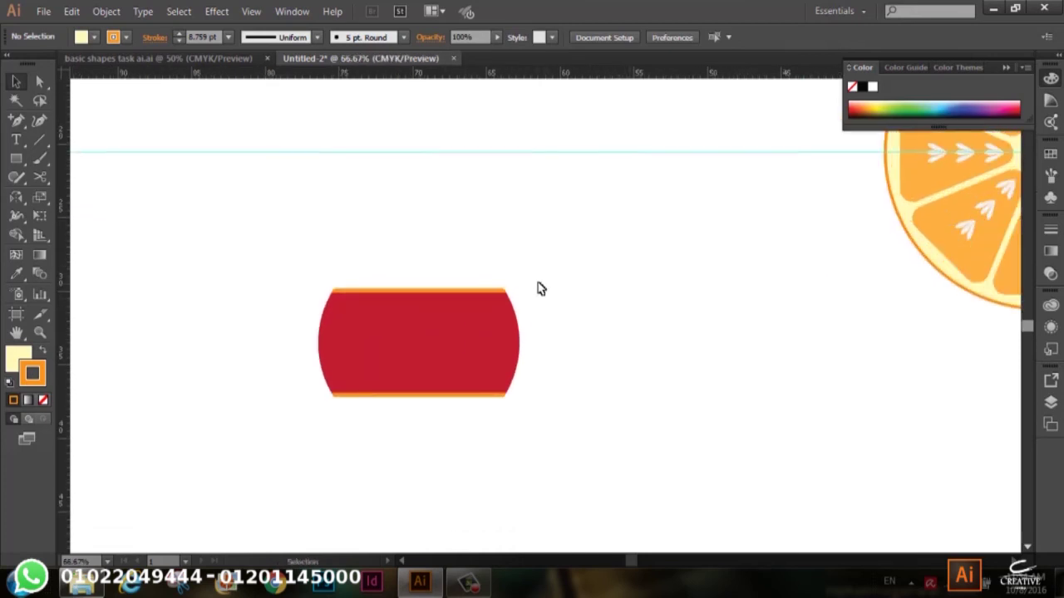
pyautogui.scroll(-3, 540, 275)
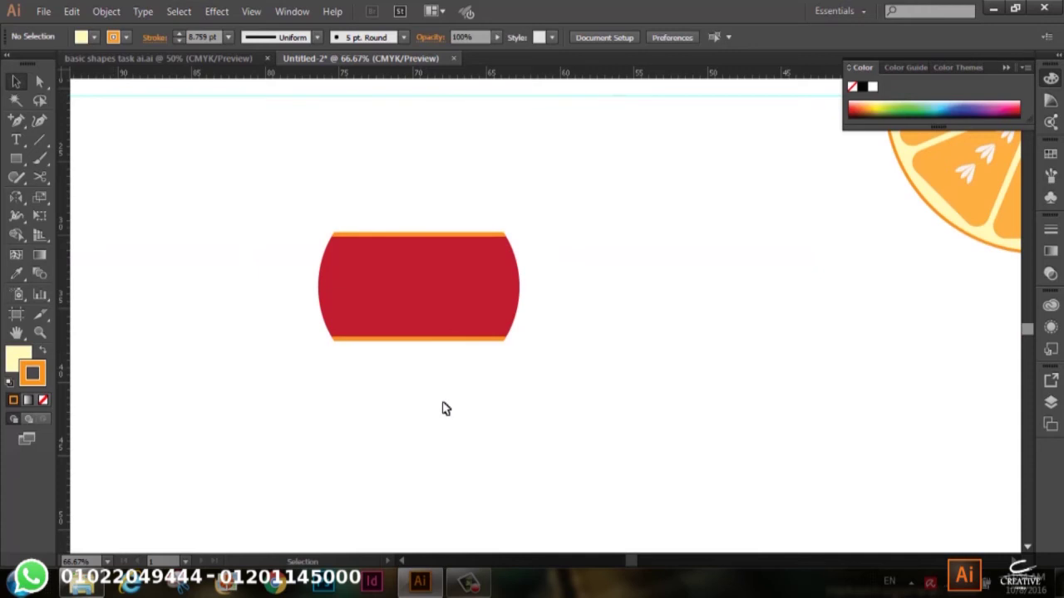
pyautogui.scroll(-2, 484, 390)
pyautogui.click(399, 261)
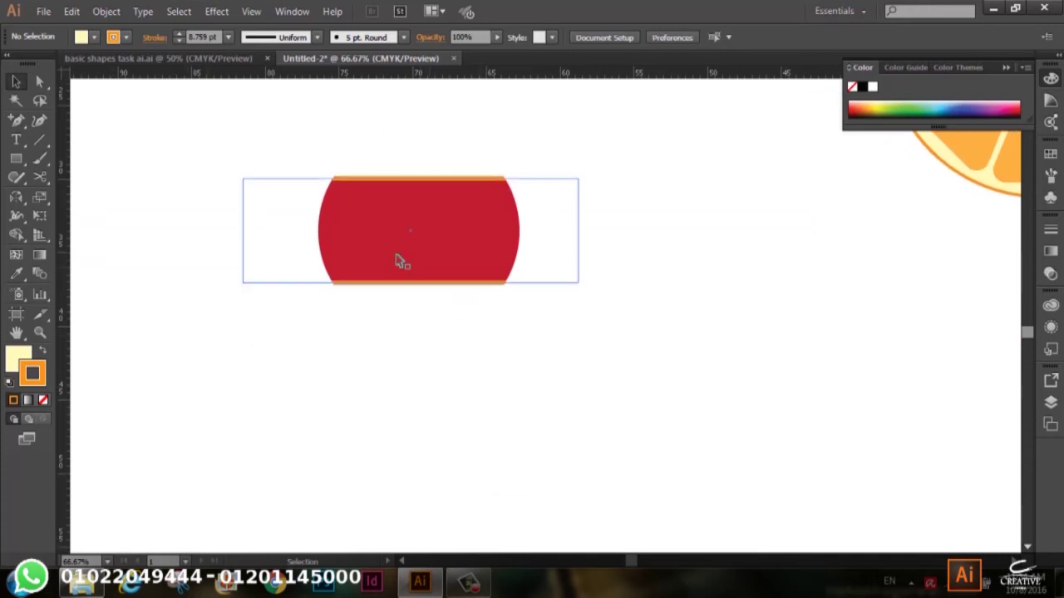
pyautogui.hotkey('ctrl', 'shift', 'a')
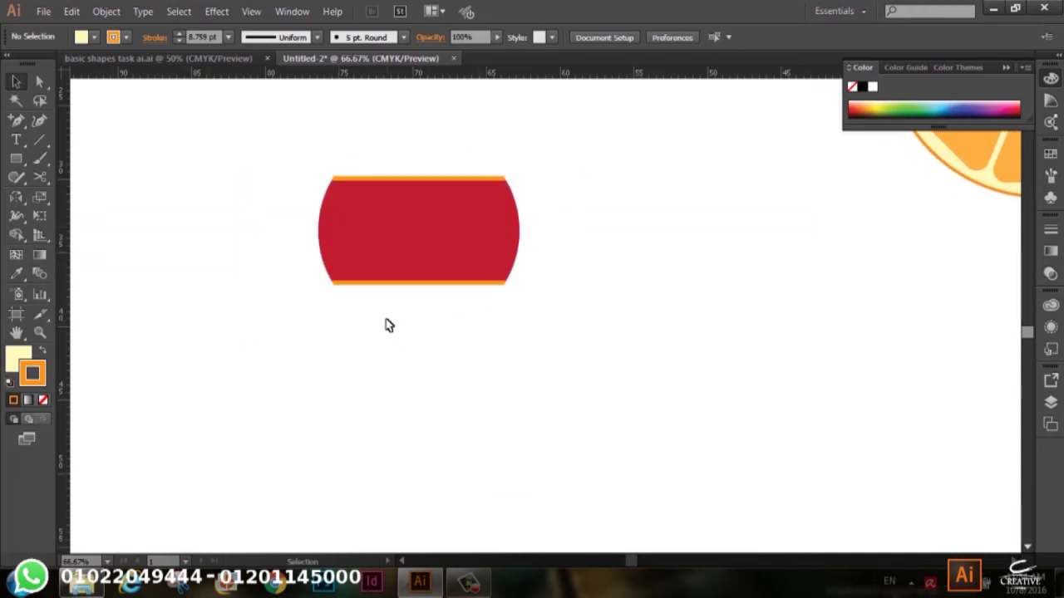
pyautogui.click(106, 12)
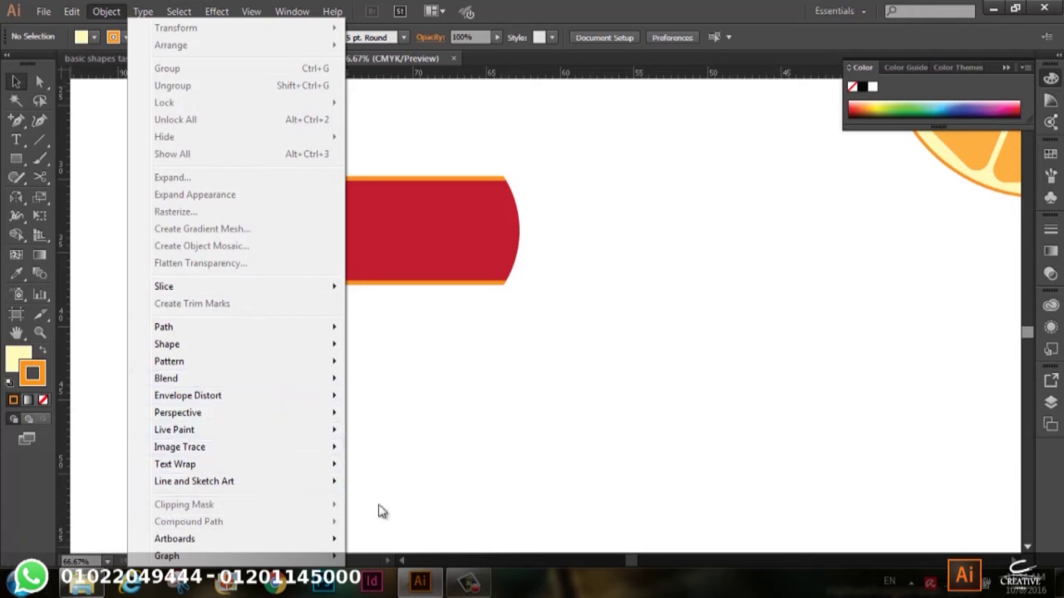
pyautogui.click(443, 480)
# Undo and redo the clipping mask to confirm it stays applied.
pyautogui.click(437, 274)
pyautogui.hotkey('ctrl', 'z')
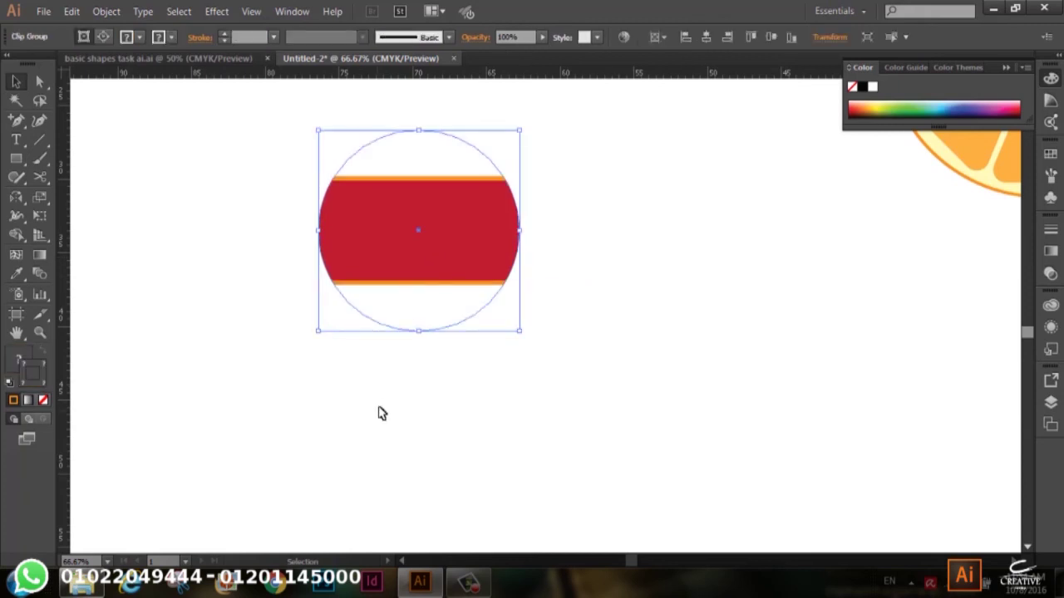
pyautogui.hotkey('ctrl', 'shift', 'z')
pyautogui.click(370, 409)
pyautogui.scroll(-2, 366, 408)
pyautogui.click(16, 159)
# Draw a red-filled rectangle below the barrel shape and bring up the shape tools flyout.
pyautogui.moveTo(318, 321); pyautogui.dragTo(550, 466)
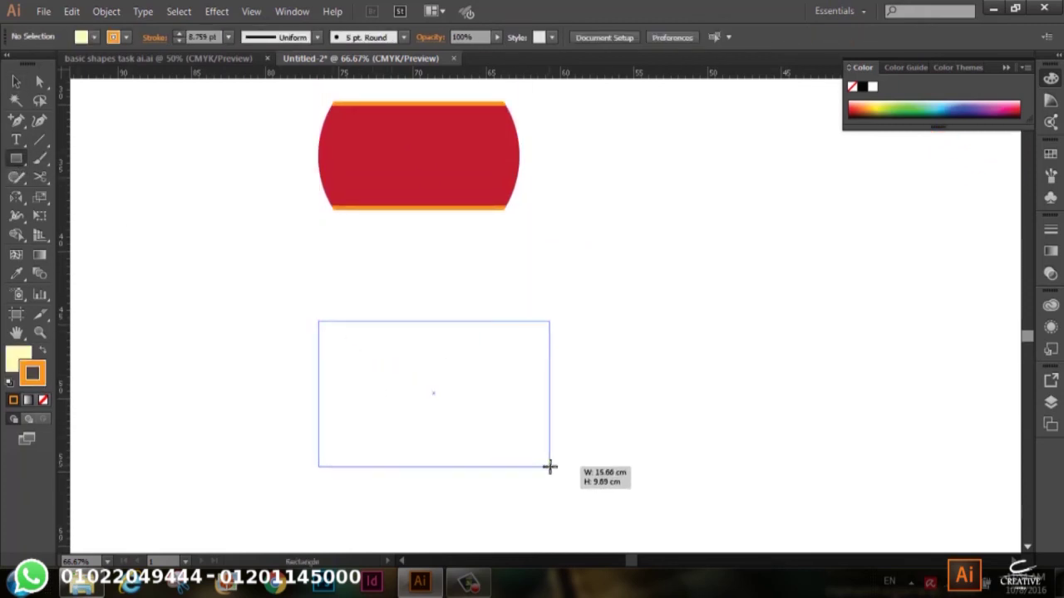
pyautogui.click(94, 37)
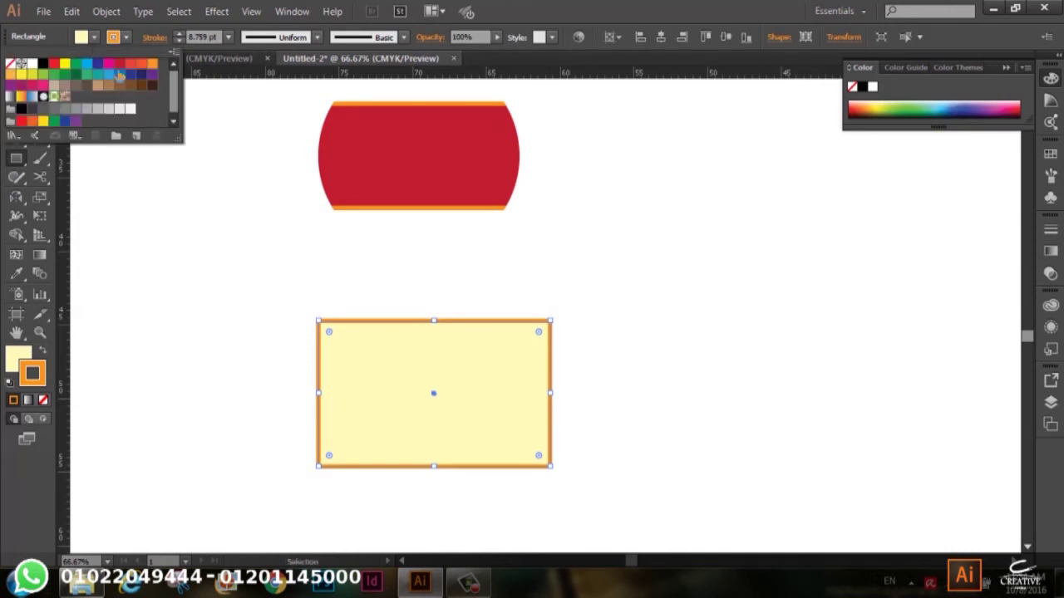
pyautogui.click(119, 64)
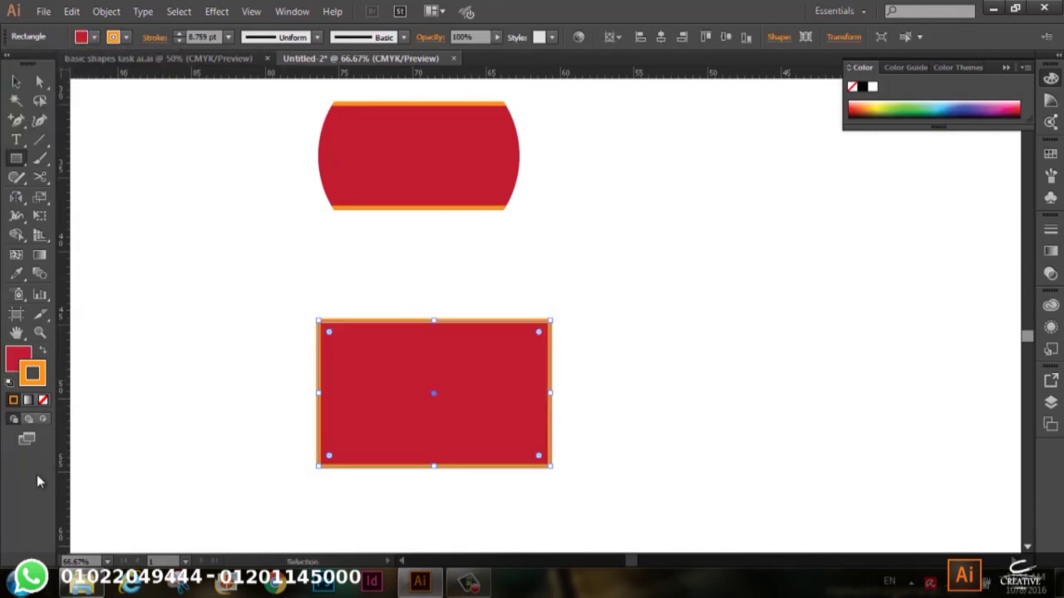
pyautogui.click(18, 163)
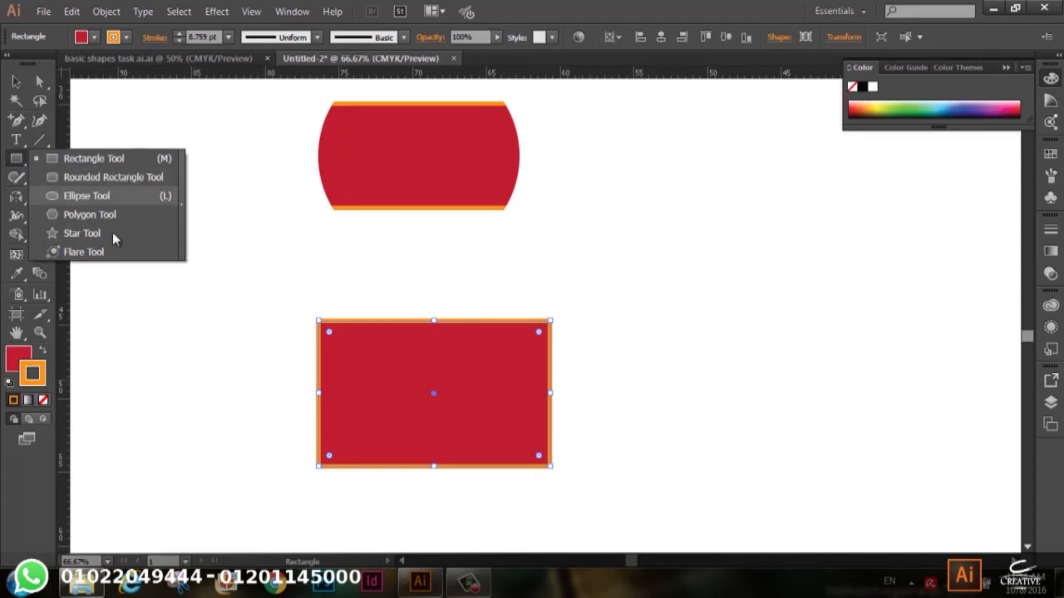
# Add a lens flare centred at the rectangle's top-left corner with its end ring inside the rectangle.
pyautogui.click(93, 252)
pyautogui.moveTo(357, 353); pyautogui.dragTo(398, 369)
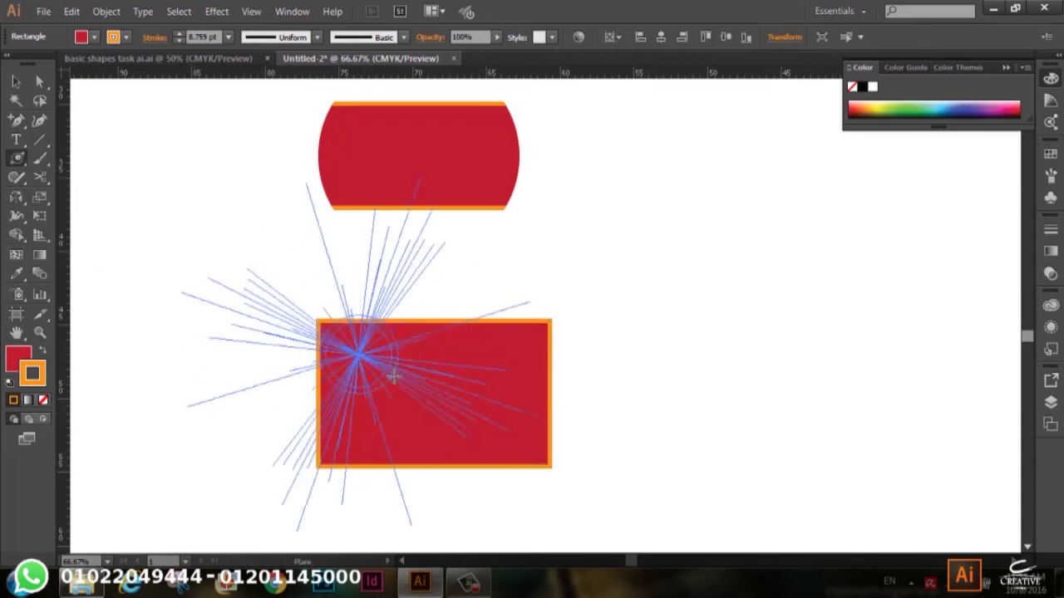
pyautogui.click(458, 400)
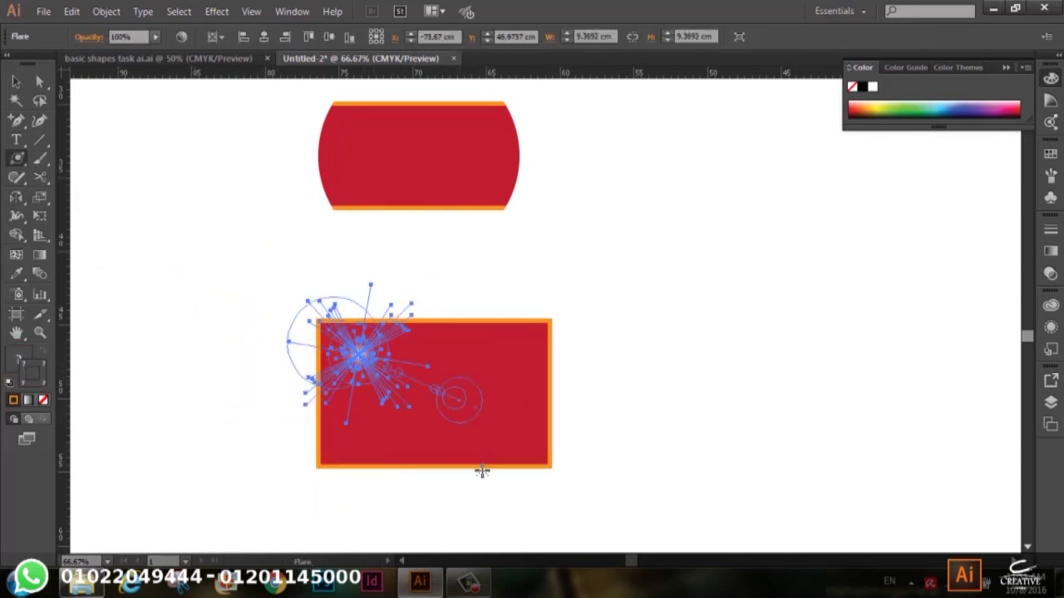
pyautogui.click(16, 80)
pyautogui.click(235, 371)
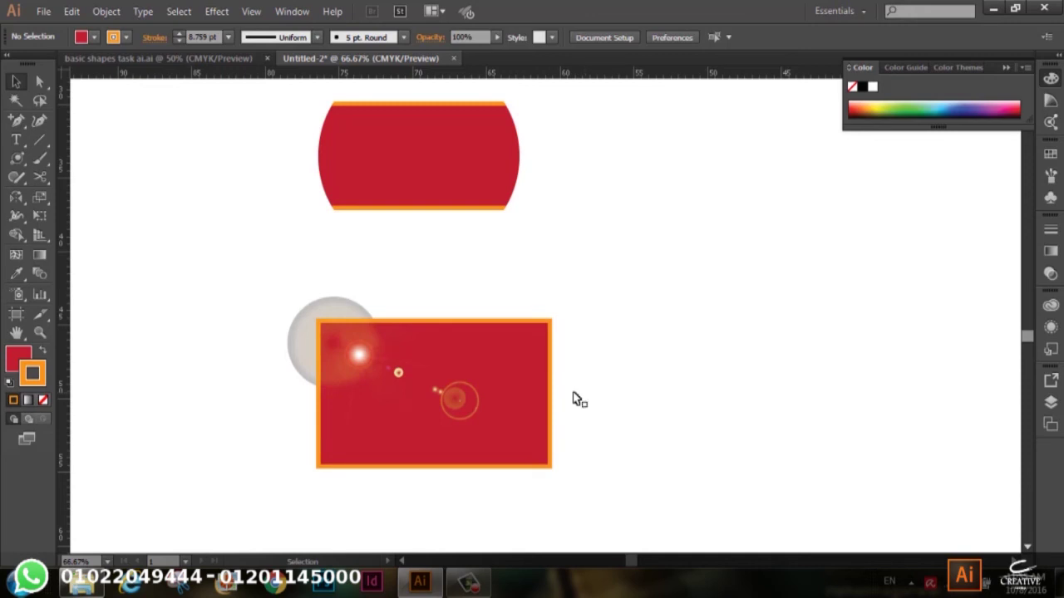
pyautogui.click(529, 372)
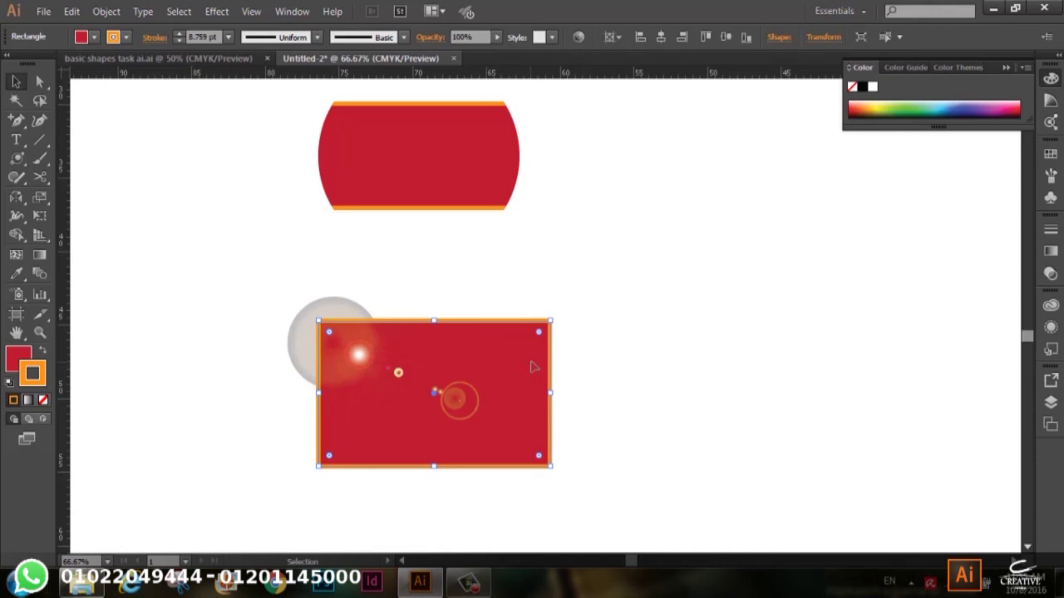
pyautogui.scroll(2, 536, 361)
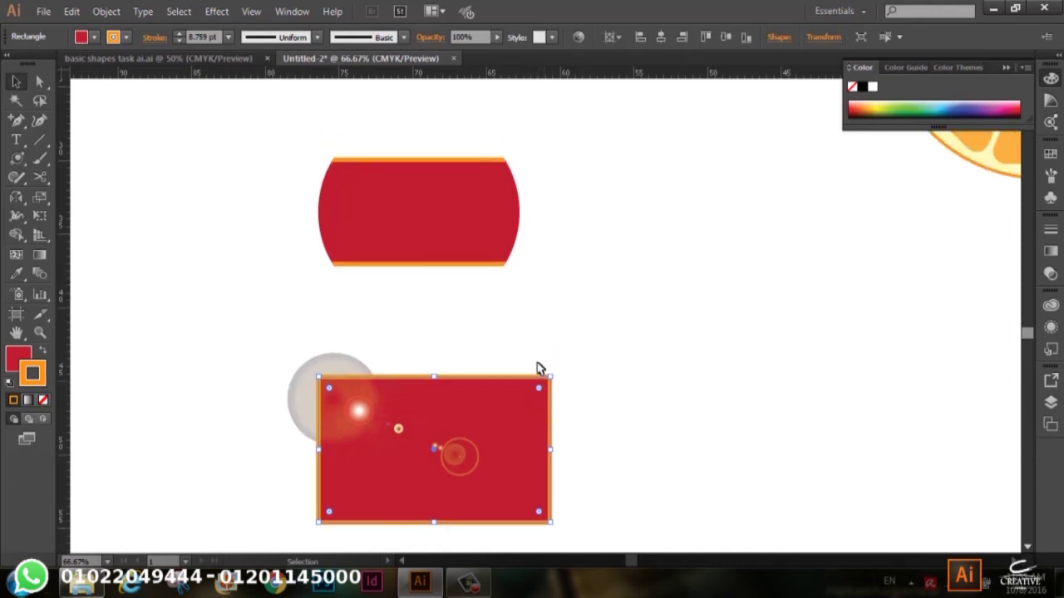
pyautogui.click(469, 125)
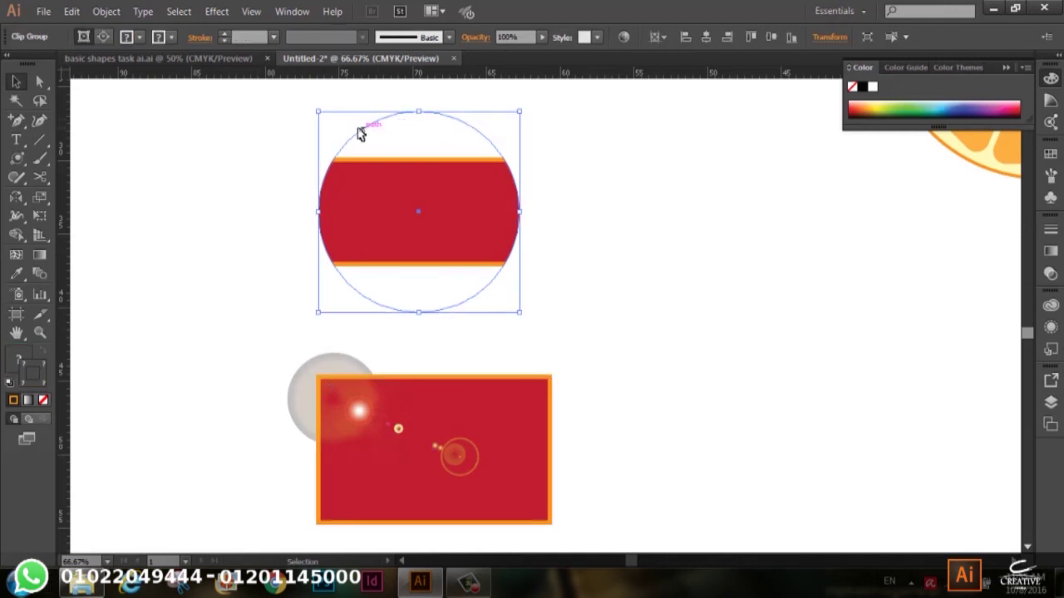
pyautogui.scroll(-4, 592, 278)
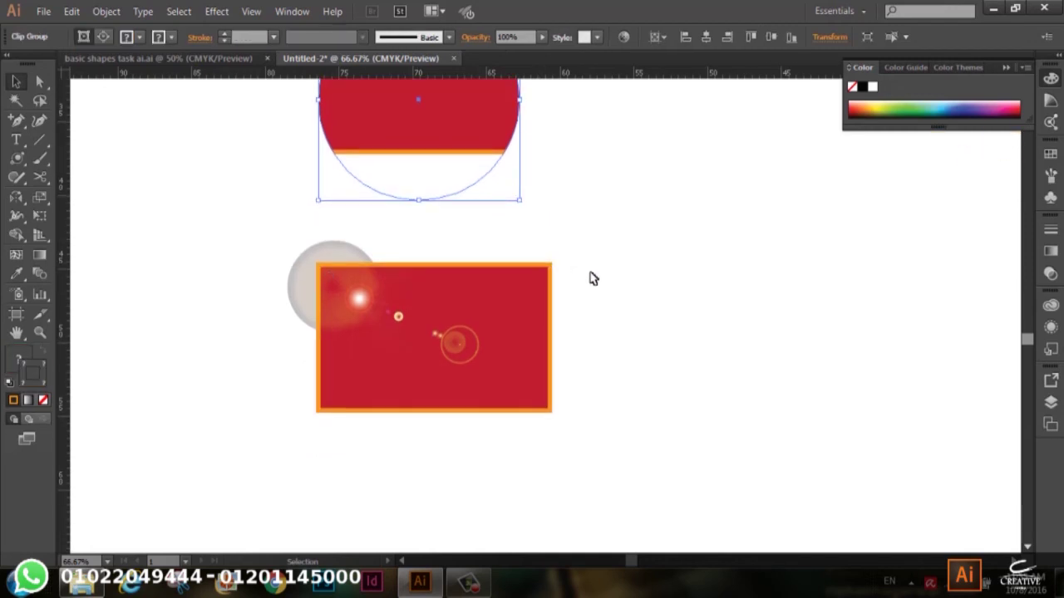
pyautogui.click(547, 378)
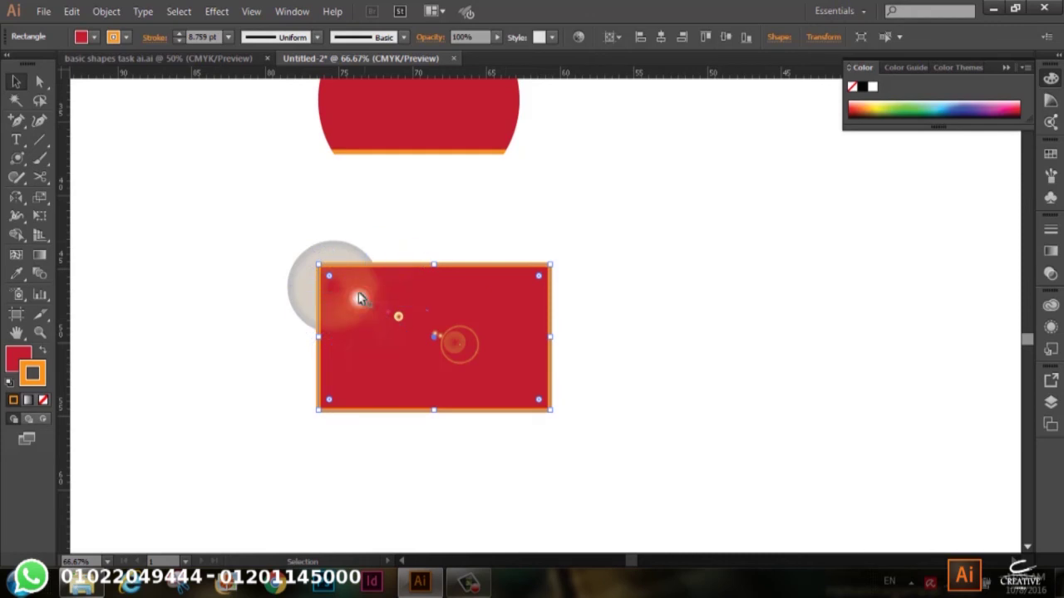
pyautogui.moveTo(358, 296); pyautogui.dragTo(358, 297)
pyautogui.press('a')
pyautogui.press('v')
pyautogui.press('a')
pyautogui.press('v')
# Duplicate the red rectangle, bring the copy to front, and place it exactly over the original.
pyautogui.click(684, 392)
pyautogui.moveTo(537, 370)
pyautogui.mouseDown()
pyautogui.moveTo(537, 517)
pyautogui.moveTo(487, 490)
pyautogui.mouseUp()
pyautogui.scroll(-3, 487, 490)
pyautogui.rightClick(478, 367)
pyautogui.moveTo(521, 287)
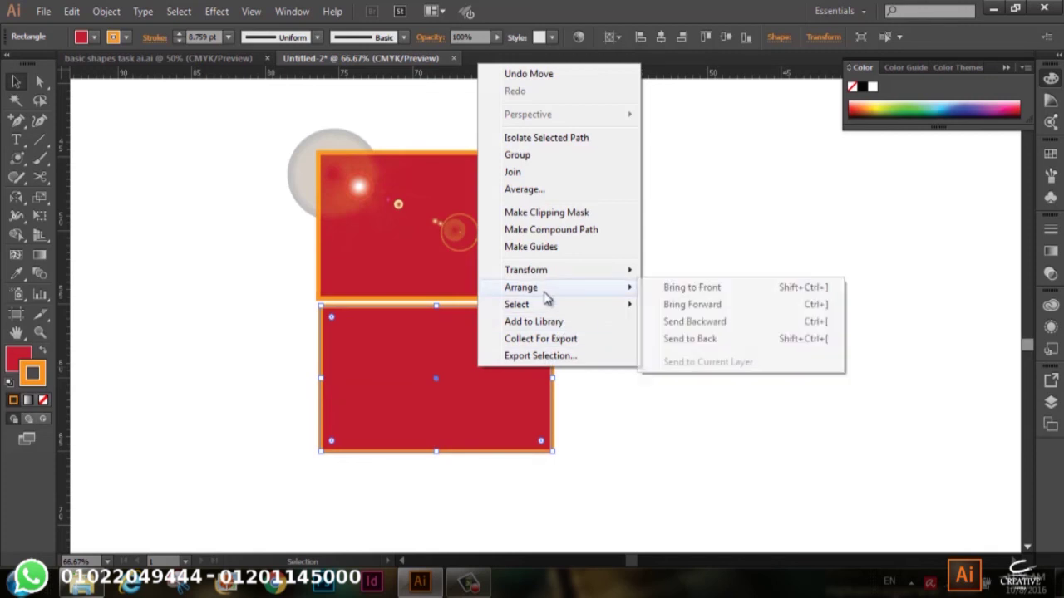
pyautogui.click(690, 287)
pyautogui.moveTo(437, 375)
pyautogui.mouseDown()
pyautogui.moveTo(470, 223)
pyautogui.moveTo(453, 219)
pyautogui.mouseUp()
pyautogui.click(603, 352)
pyautogui.scroll(2, 598, 362)
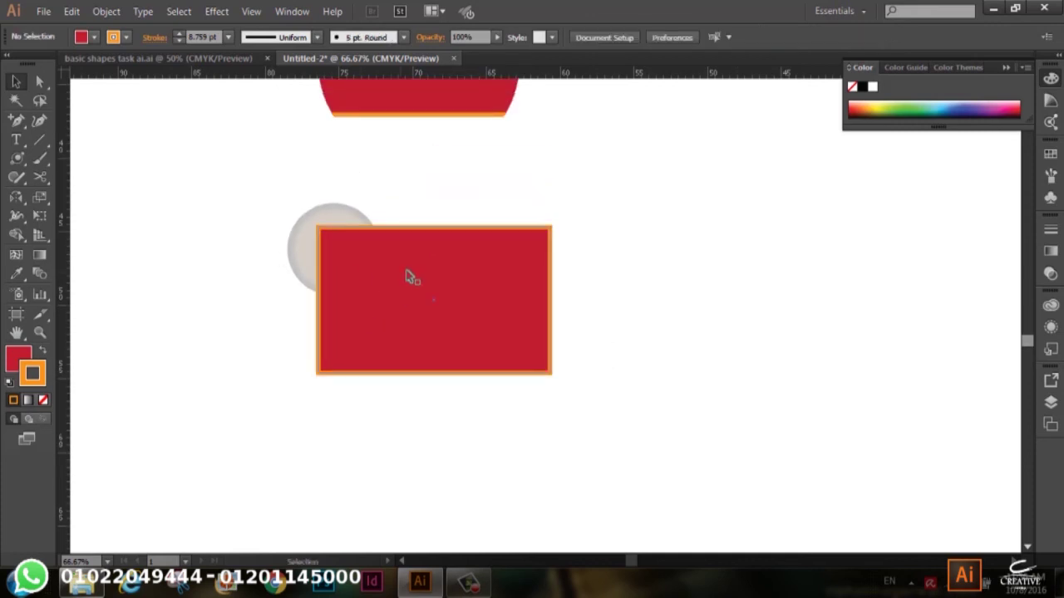
# Select the front rectangle and the lens flare and make a clipping mask from them.
pyautogui.click(460, 282)
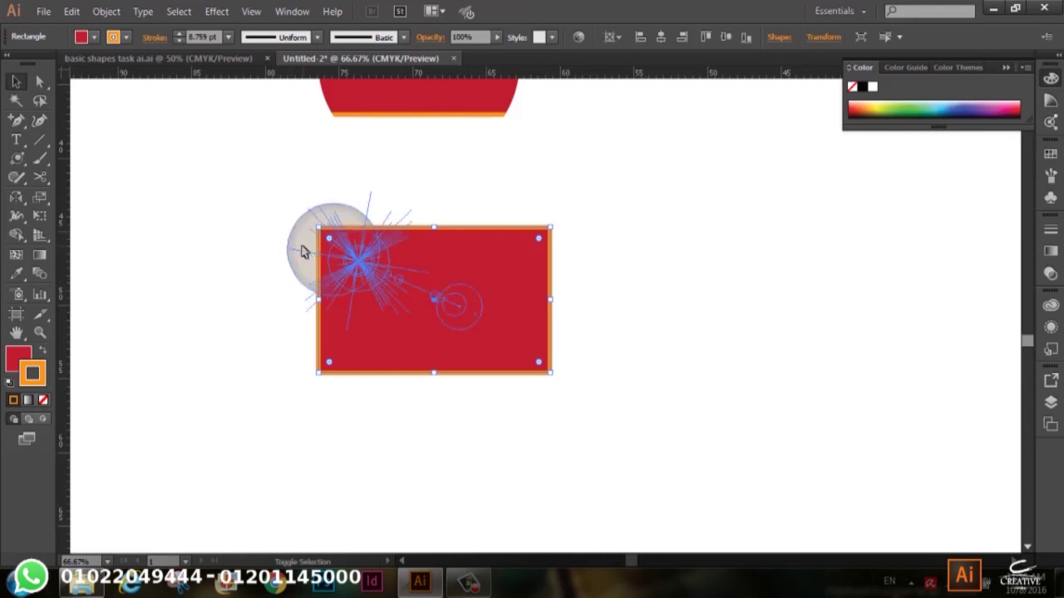
pyautogui.keyDown('shift'); pyautogui.click(302, 248); pyautogui.keyUp('shift')
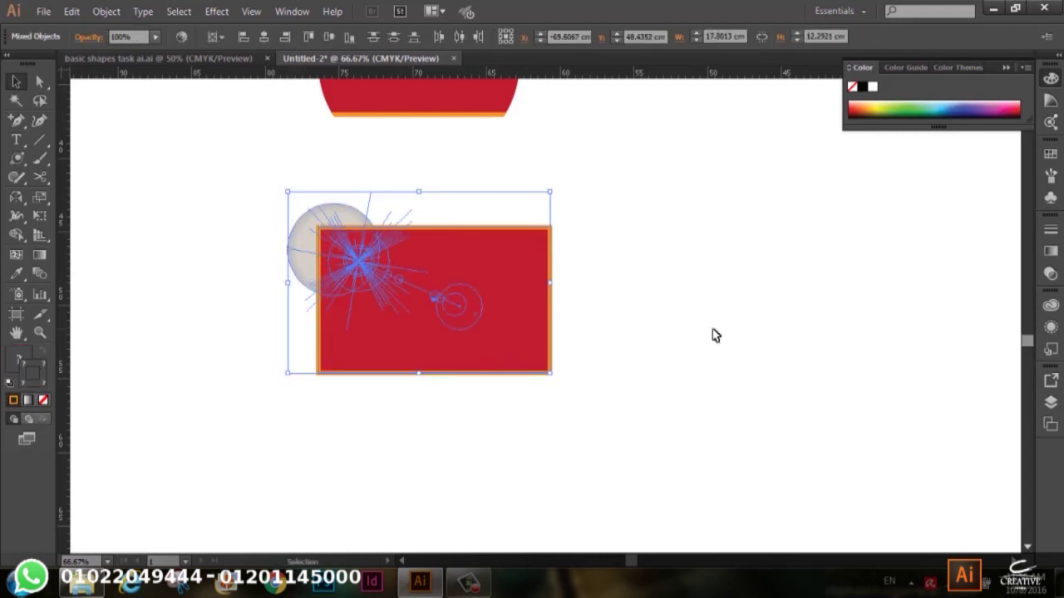
pyautogui.click(107, 11)
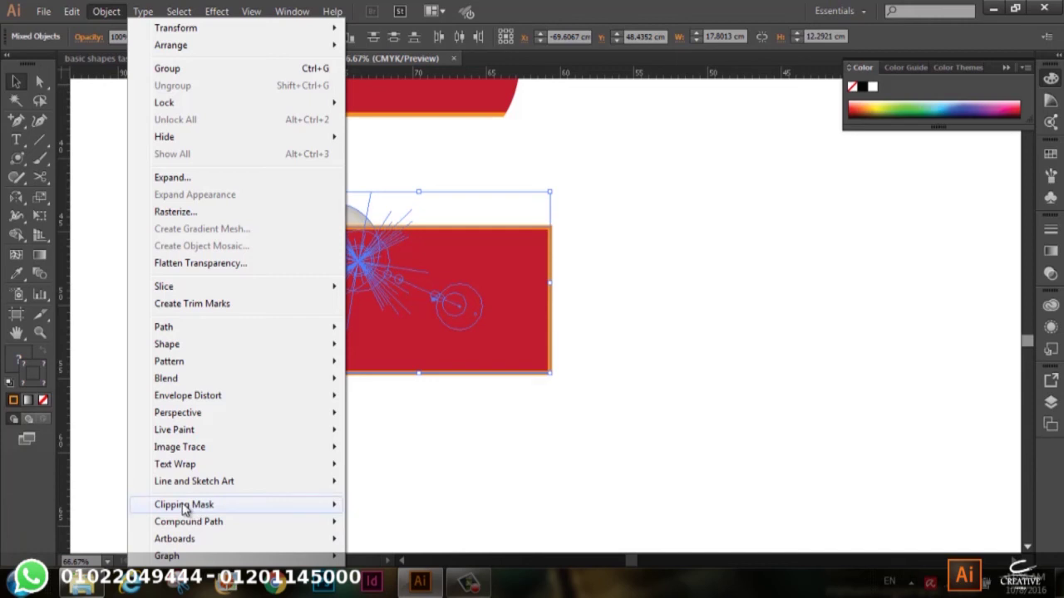
pyautogui.click(415, 506)
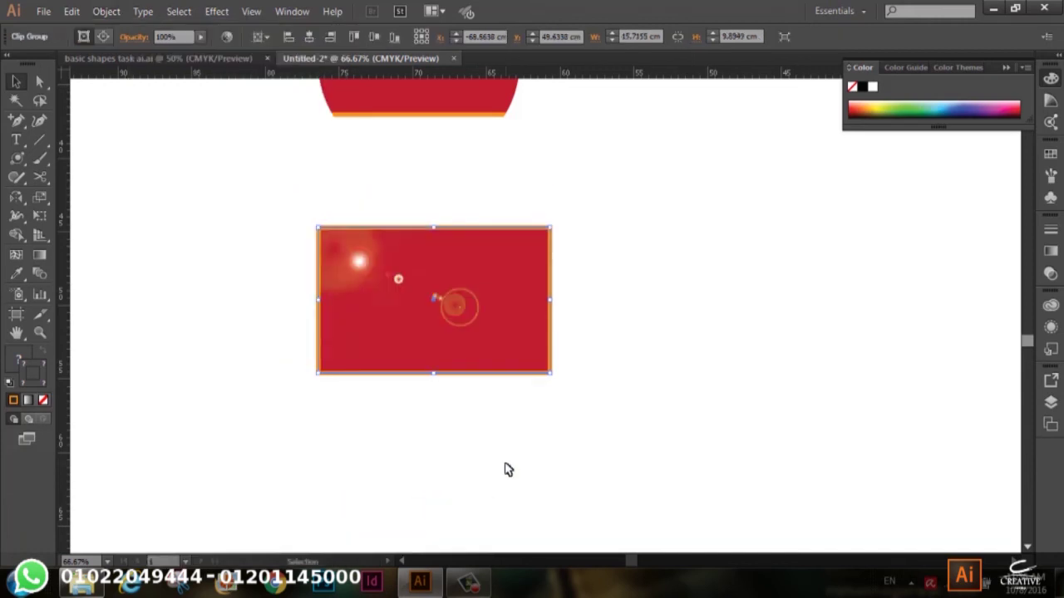
pyautogui.click(440, 509)
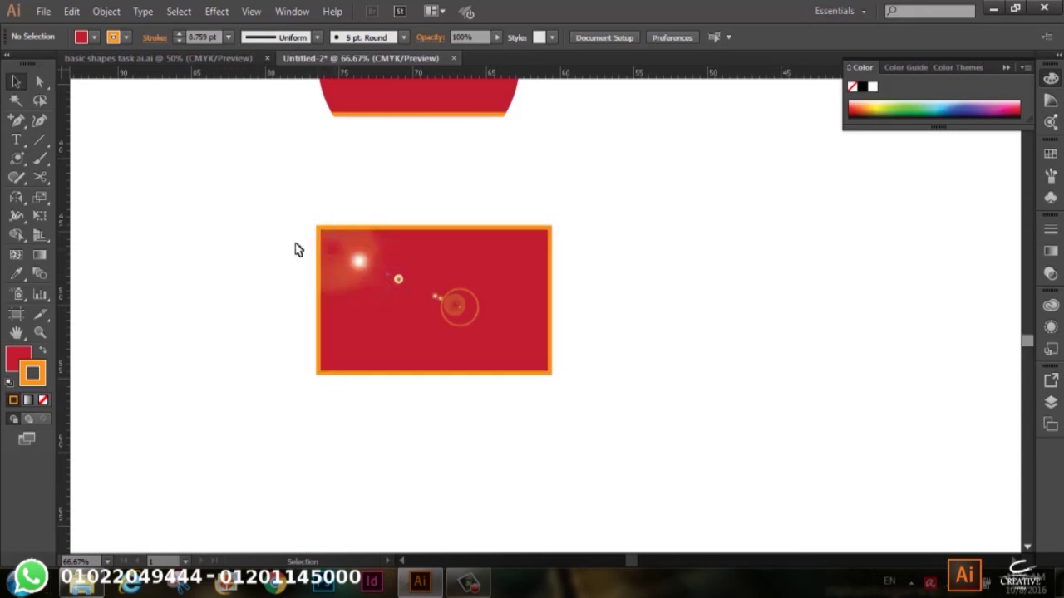
# Scroll and pan the canvas until the orange slice icon is centred in view.
pyautogui.click(405, 373)
pyautogui.click(598, 423)
pyautogui.scroll(2, 638, 448)
pyautogui.scroll(2, 615, 438)
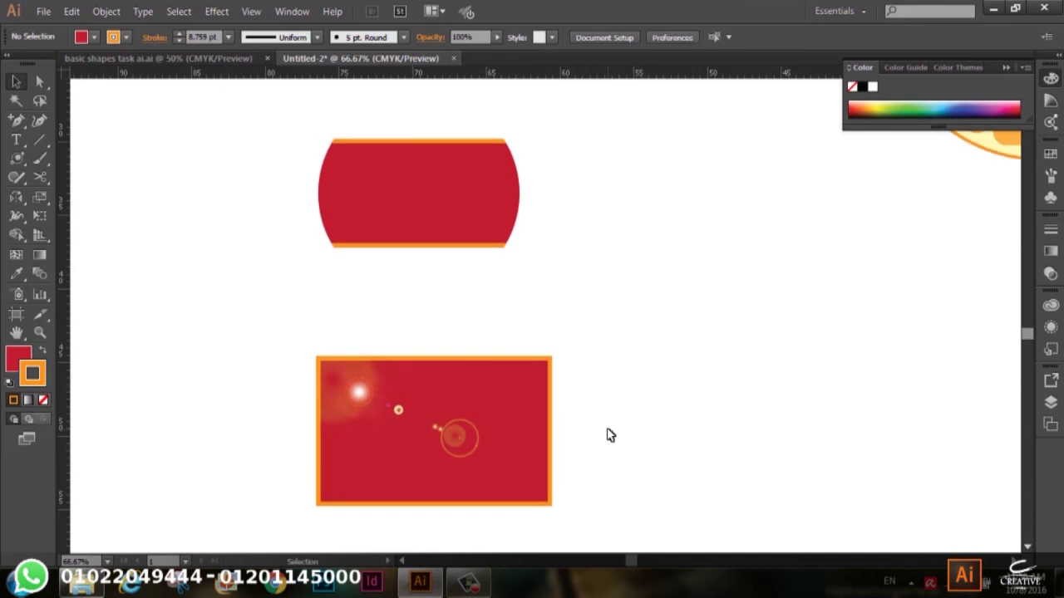
pyautogui.scroll(1, 607, 434)
pyautogui.scroll(-4, 602, 436)
pyautogui.scroll(1, 603, 424)
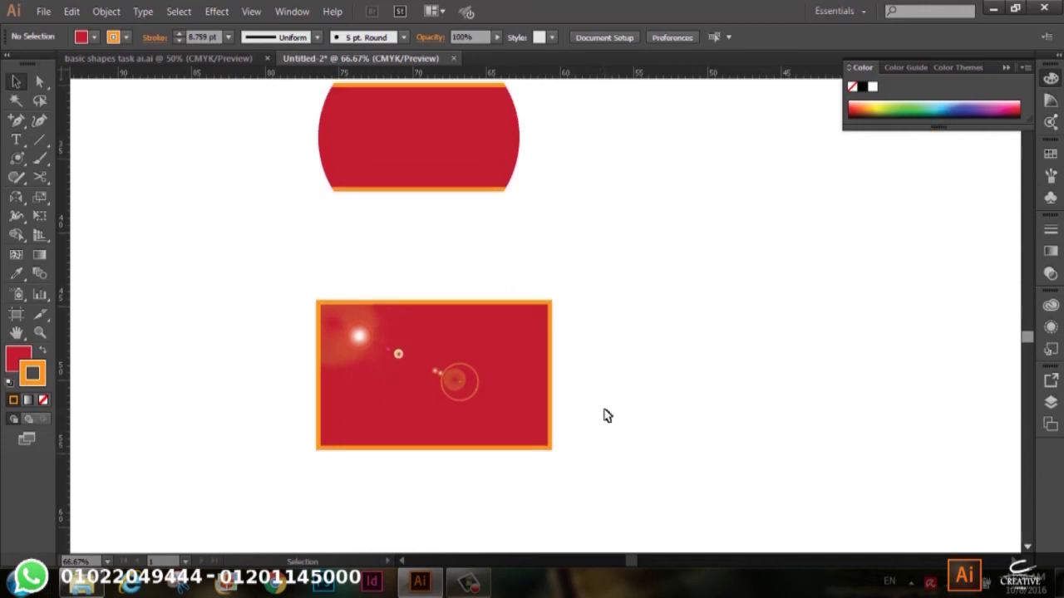
pyautogui.scroll(1, 607, 416)
pyautogui.scroll(1, 613, 428)
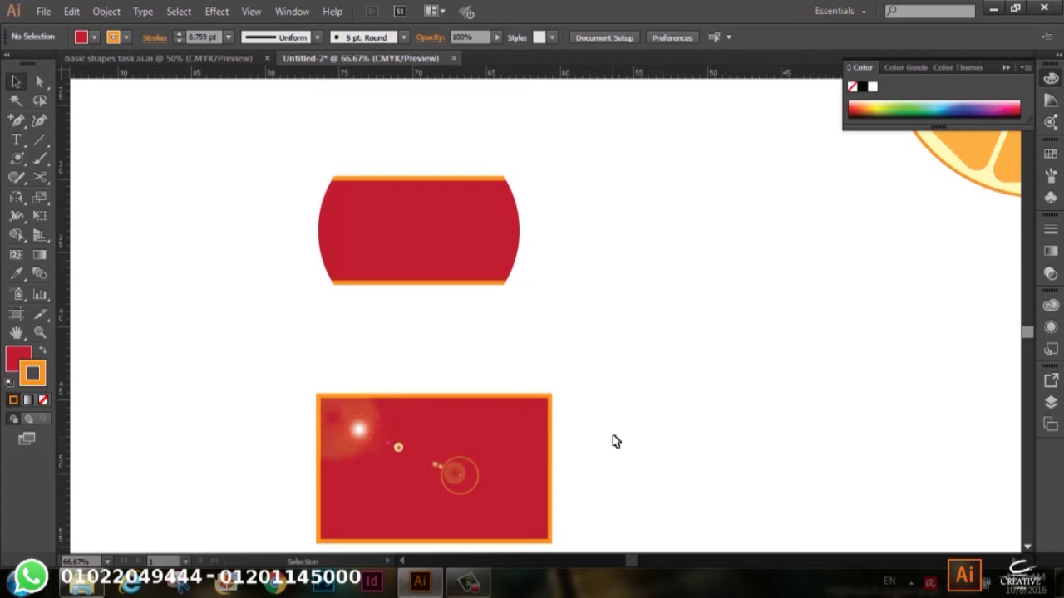
pyautogui.moveTo(885, 221)
pyautogui.mouseDown()
pyautogui.moveTo(489, 378)
pyautogui.moveTo(248, 439)
pyautogui.mouseUp()
pyautogui.moveTo(689, 347); pyautogui.dragTo(283, 452)
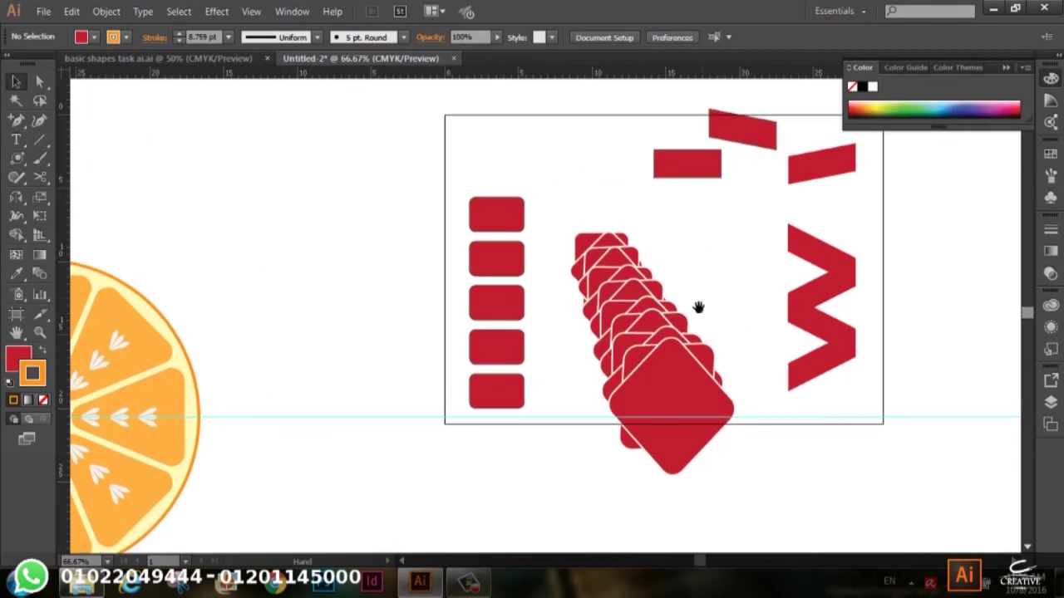
pyautogui.moveTo(335, 321)
pyautogui.mouseDown()
pyautogui.moveTo(574, 238)
pyautogui.moveTo(751, 200)
pyautogui.mouseUp()
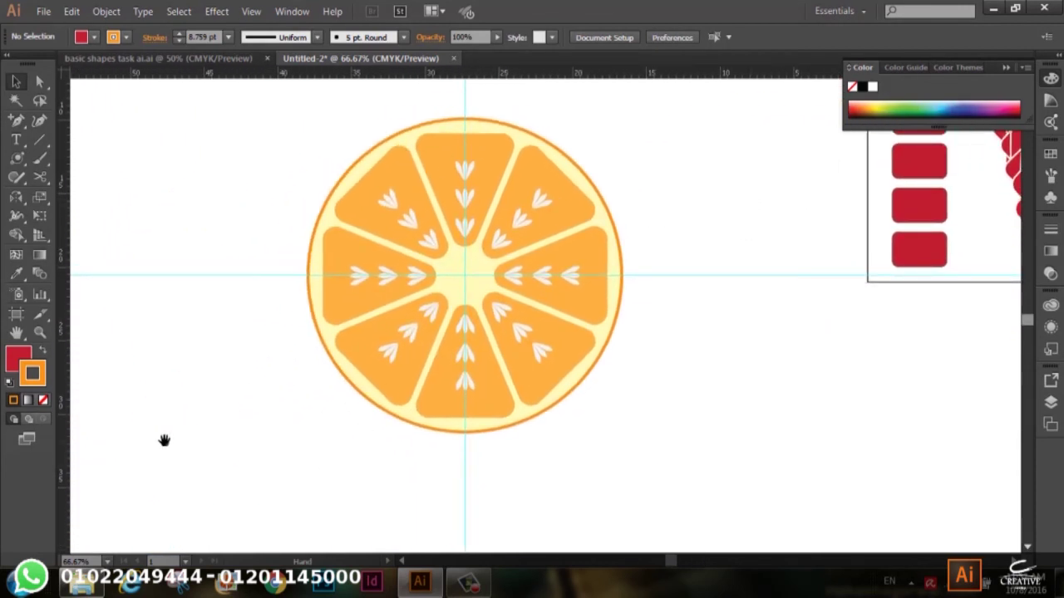
pyautogui.moveTo(165, 442)
pyautogui.mouseDown()
pyautogui.moveTo(202, 413)
pyautogui.moveTo(541, 297)
pyautogui.moveTo(560, 254)
pyautogui.mouseUp()
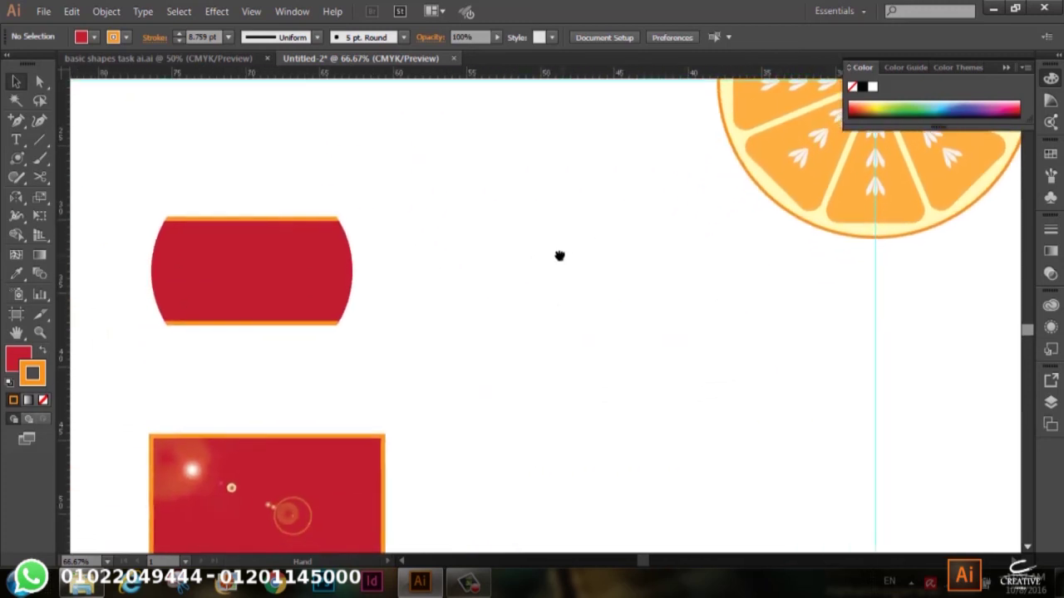
pyautogui.moveTo(712, 355)
pyautogui.mouseDown()
pyautogui.moveTo(513, 532)
pyautogui.moveTo(410, 515)
pyautogui.mouseUp()
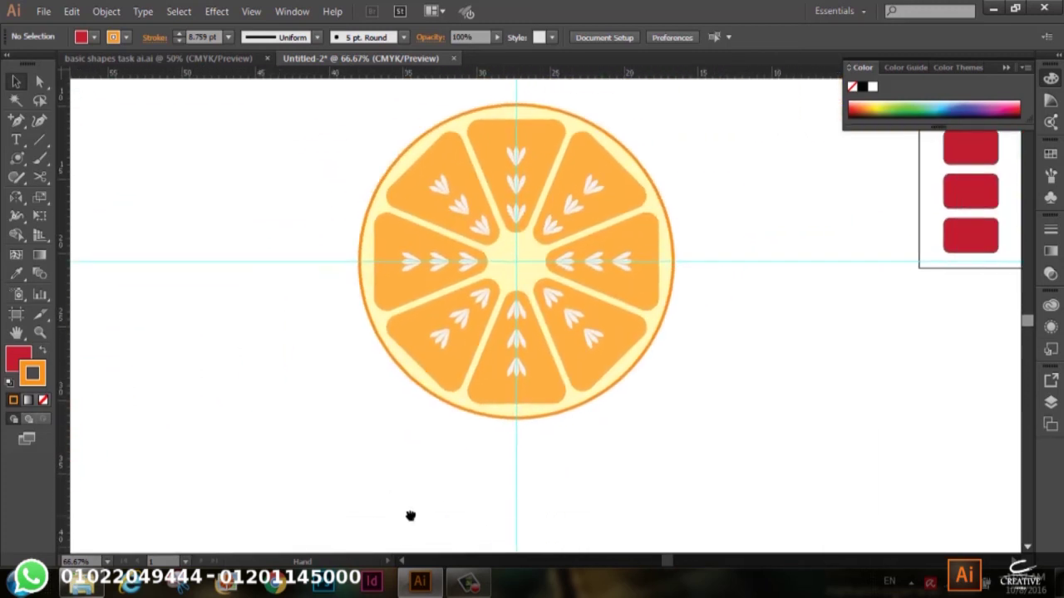